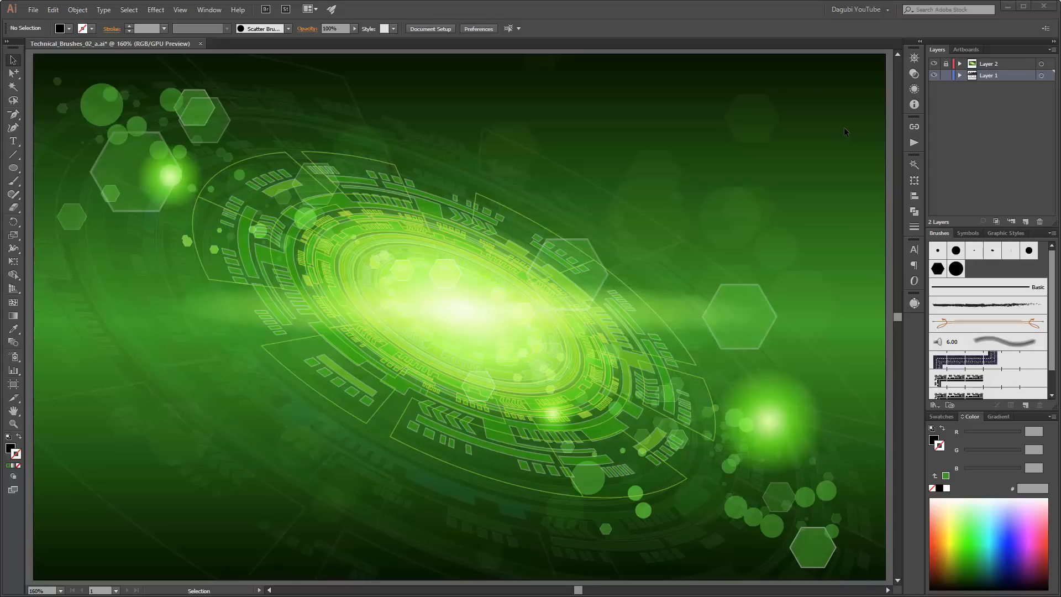
- Hide Layer 2 to view the flat shapes on Layer 1, and show the finished artwork again
{"action": "left_click", "coordinate": [934, 63]}
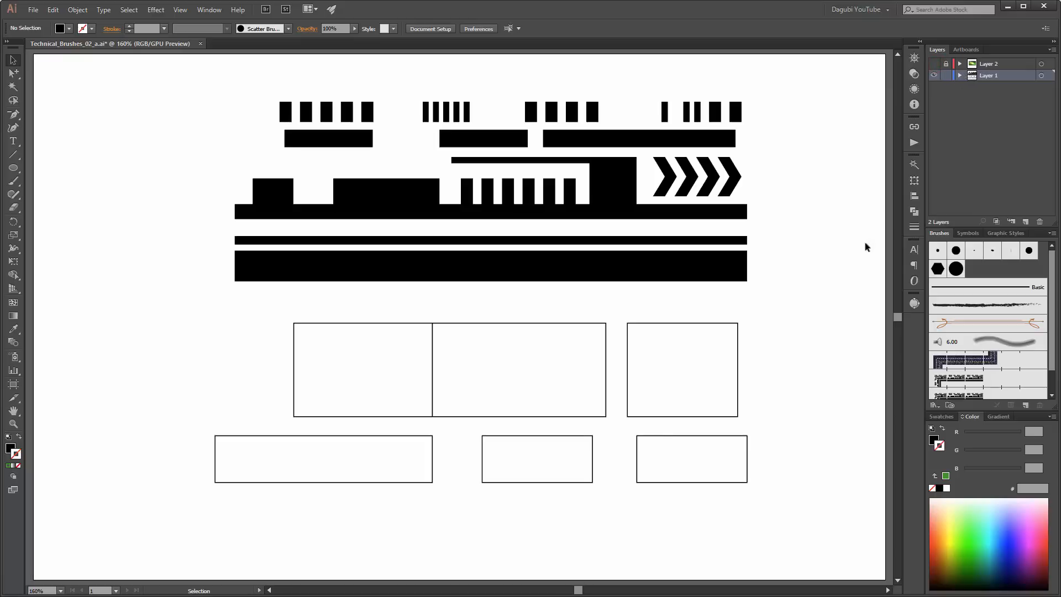
{"action": "left_click", "coordinate": [934, 63]}
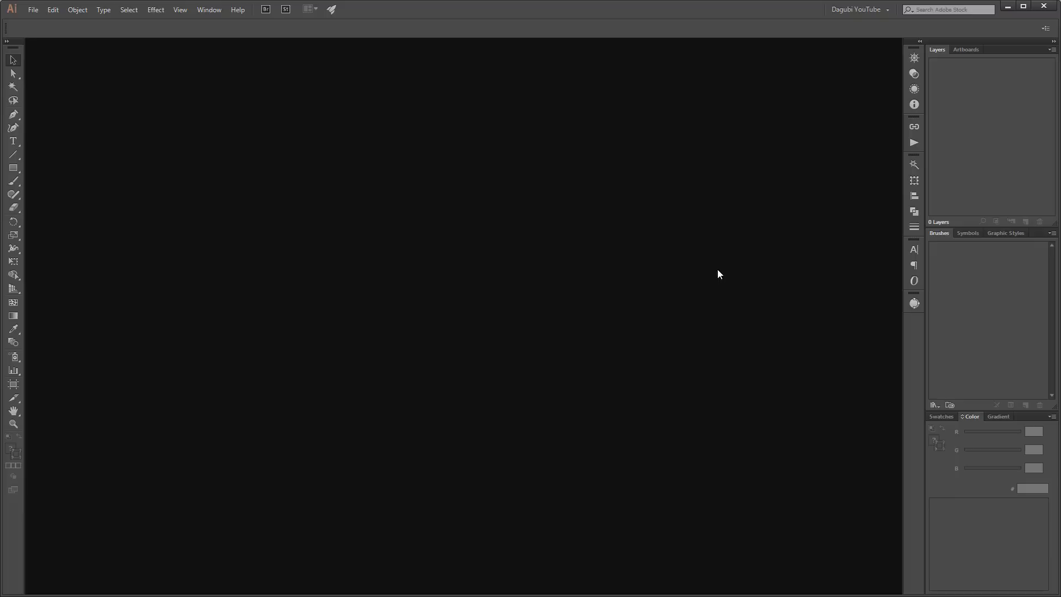
- Create a new document from the Print profile in landscape orientation, 340 mm wide and 210 mm high, in RGB color mode
{"action": "left_click", "coordinate": [34, 9]}
{"action": "left_click", "coordinate": [40, 21]}
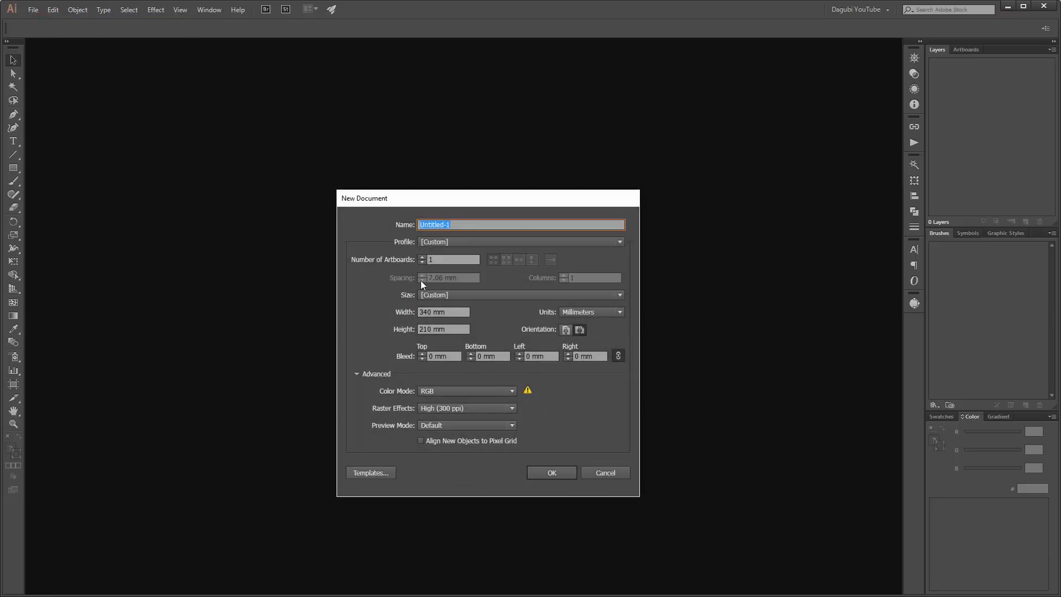
{"action": "left_click", "coordinate": [426, 241]}
{"action": "left_click", "coordinate": [445, 270]}
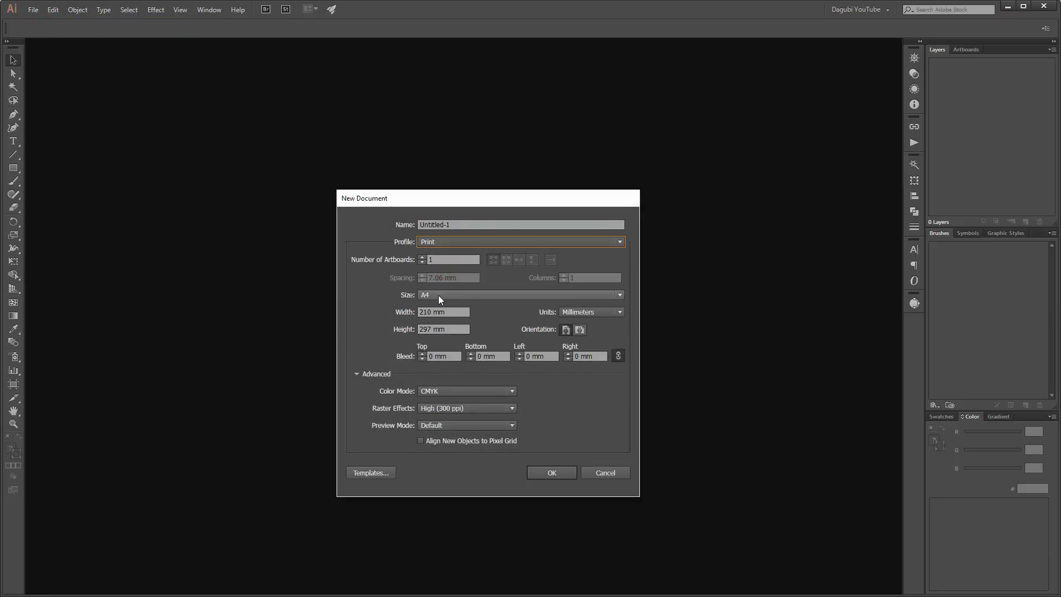
{"action": "left_click", "coordinate": [579, 330]}
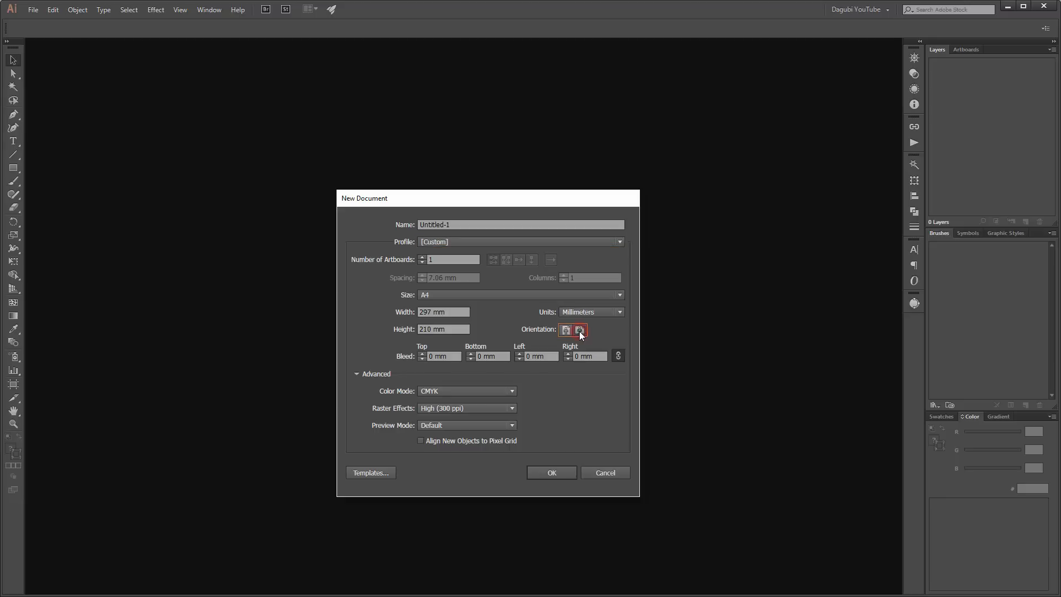
{"action": "double_click", "coordinate": [425, 312]}
{"action": "type", "text": "340"}
{"action": "left_click", "coordinate": [456, 392]}
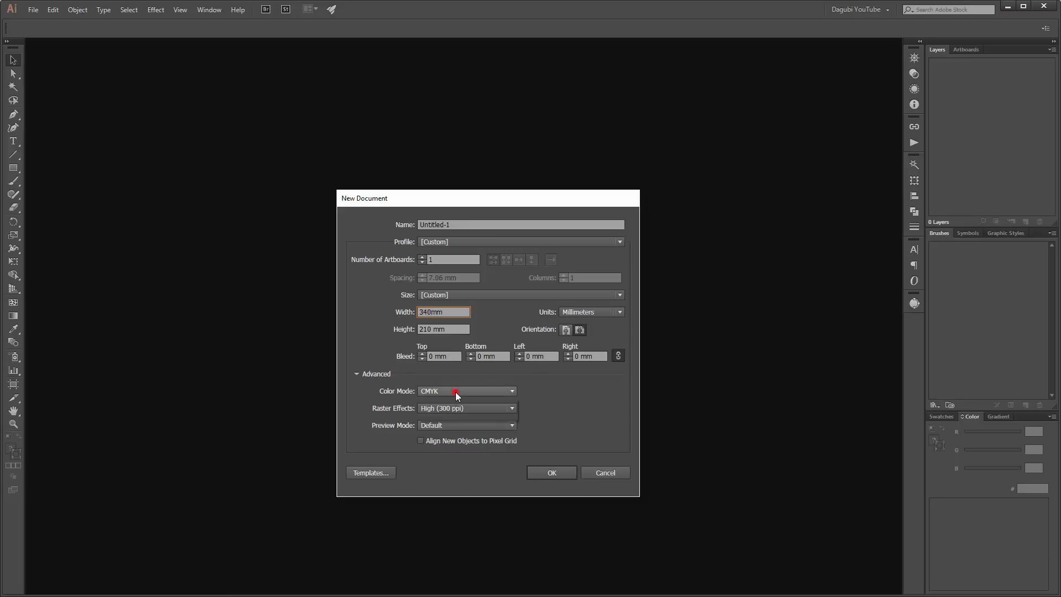
{"action": "left_click", "coordinate": [438, 417]}
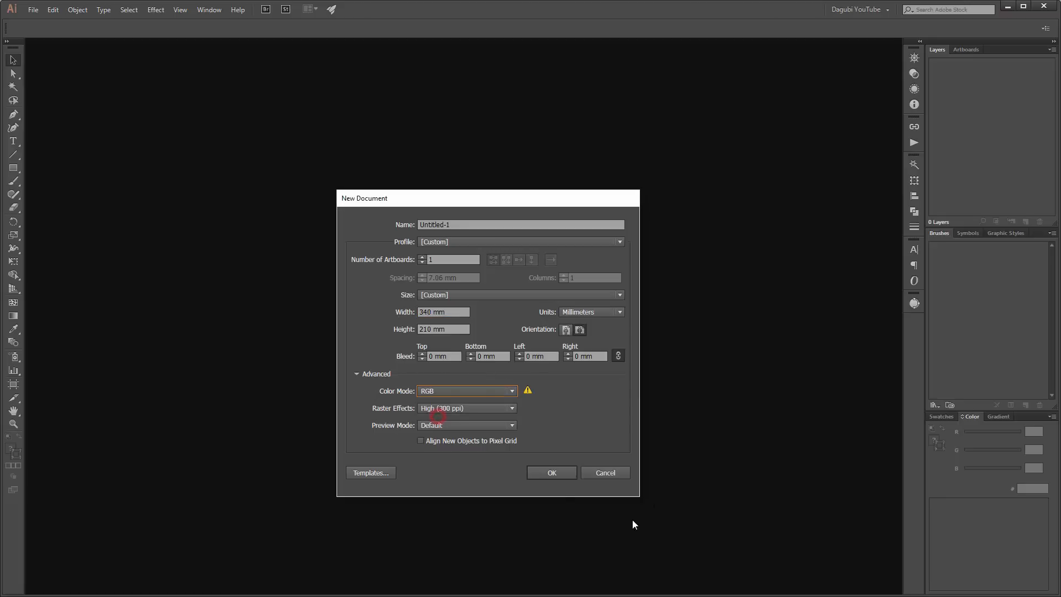
{"action": "left_click", "coordinate": [552, 473]}
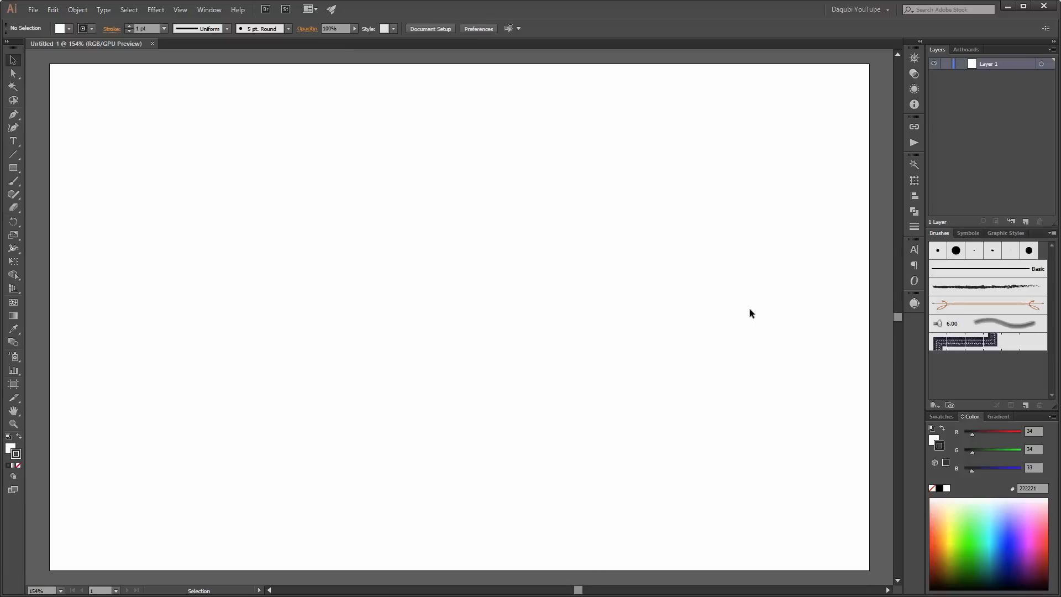
- Draw a long horizontal rectangle with black fill and no stroke, about 137 × 8.2 mm, near the artboard's center
{"action": "left_click_drag", "start_coordinate": [9, 171], "coordinate": [42, 172]}
{"action": "left_click", "coordinate": [932, 488]}
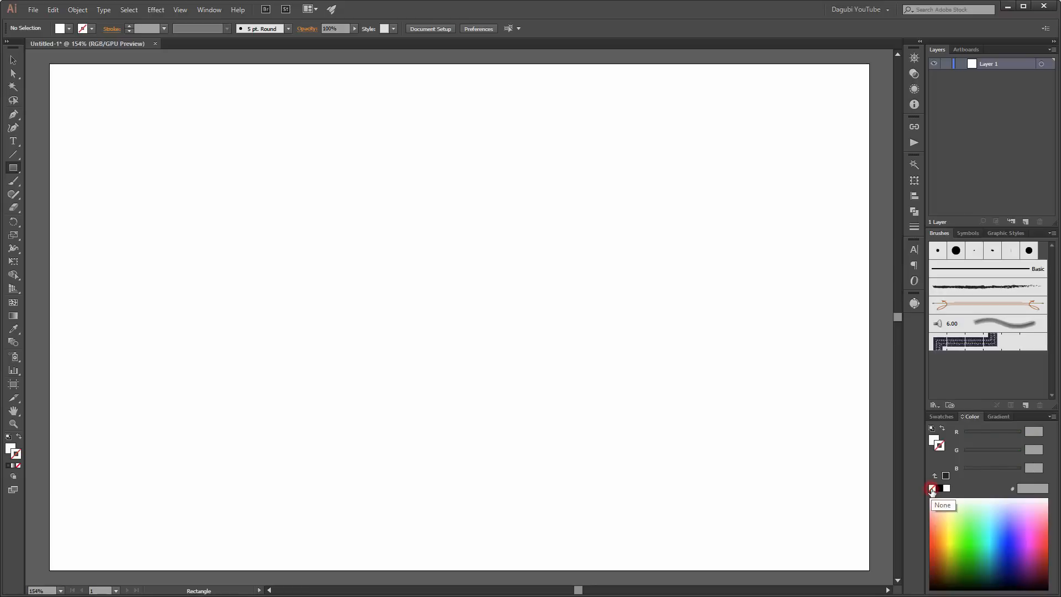
{"action": "left_click", "coordinate": [933, 440]}
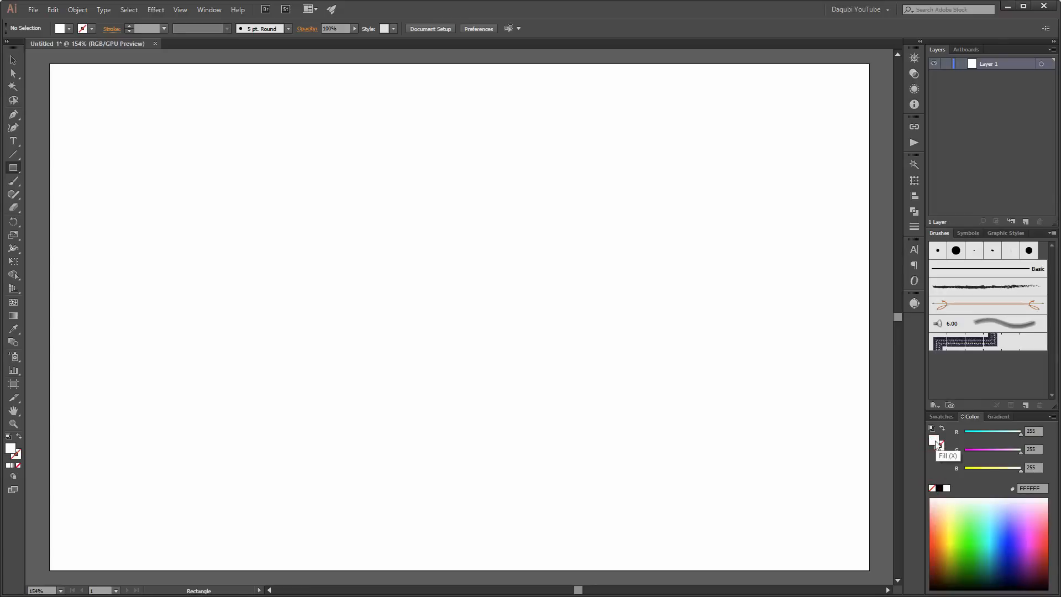
{"action": "left_click", "coordinate": [939, 488]}
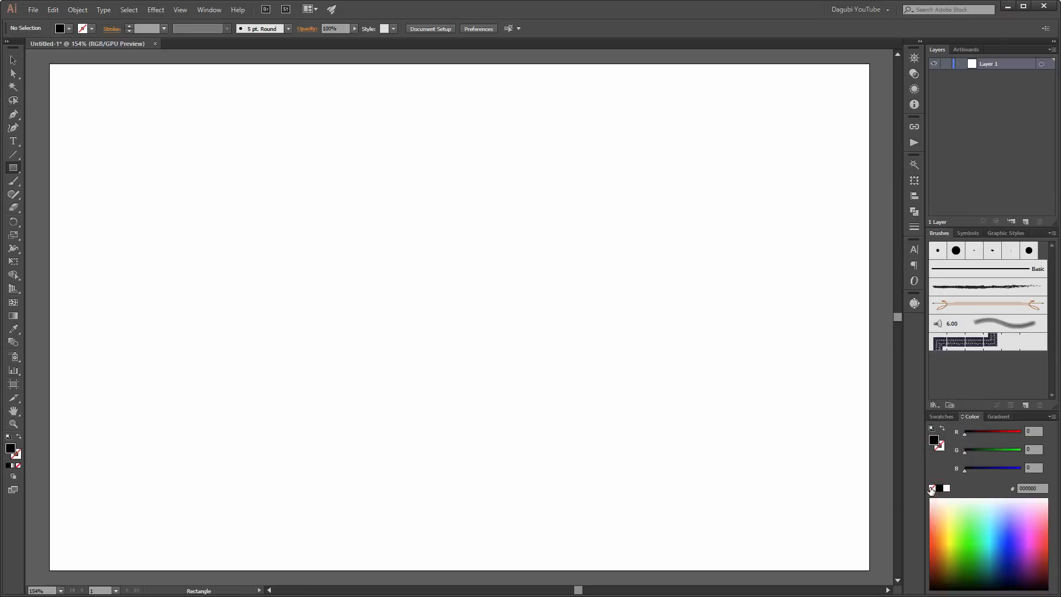
{"action": "left_click_drag", "start_coordinate": [315, 302], "coordinate": [646, 322]}
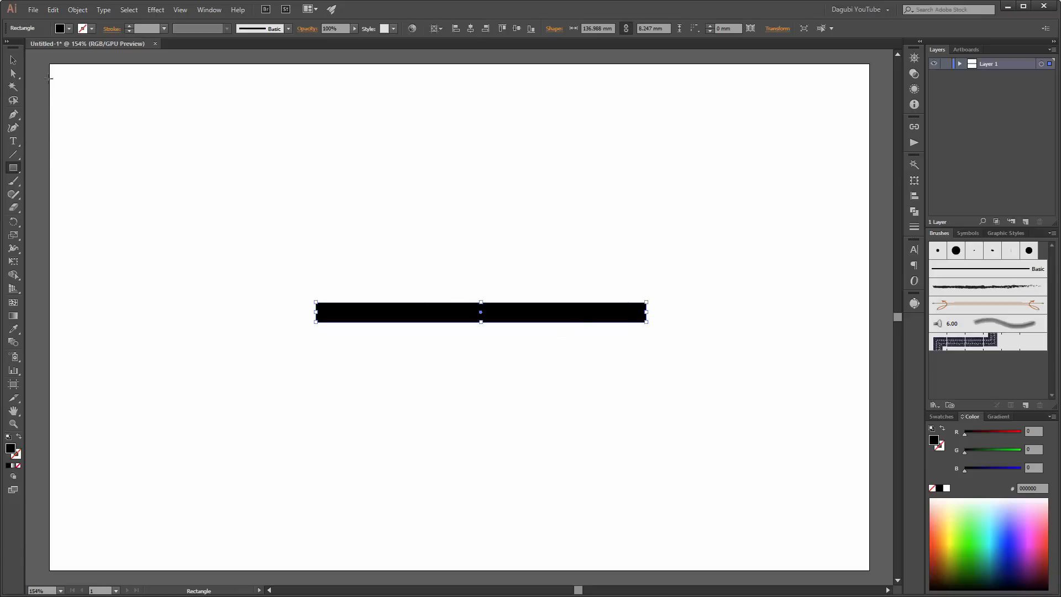
- Duplicate the bar twice above itself, making the middle copy about 2.3 mm high and the upper copy about 8 mm high
{"action": "left_click", "coordinate": [12, 62]}
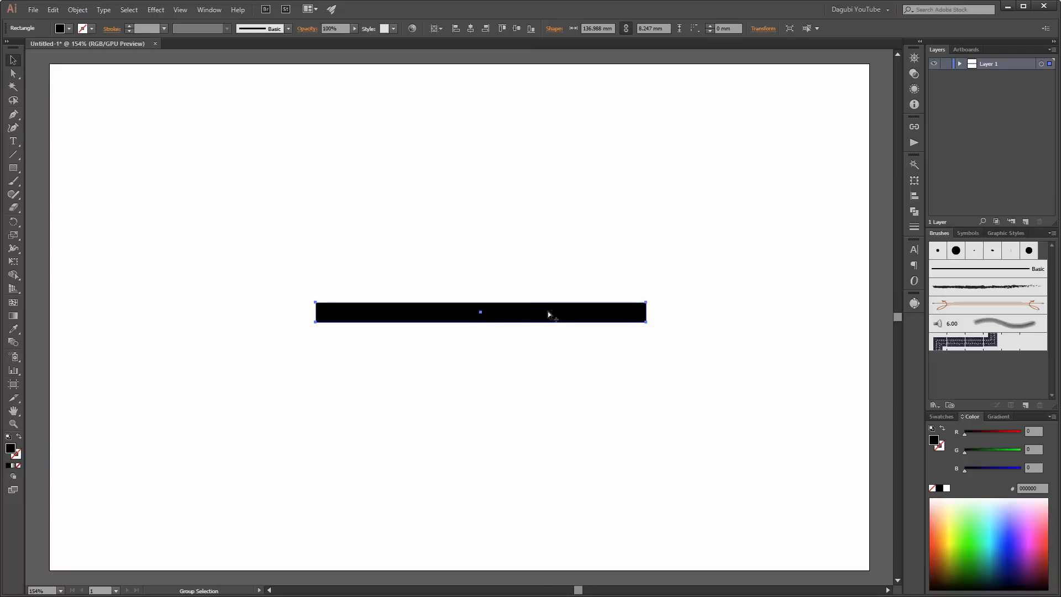
{"action": "mouse_move", "coordinate": [546, 312]}
{"action": "left_mouse_down"}
{"action": "mouse_move", "coordinate": [542, 282]}
{"action": "mouse_move", "coordinate": [541, 292]}
{"action": "left_mouse_up"}
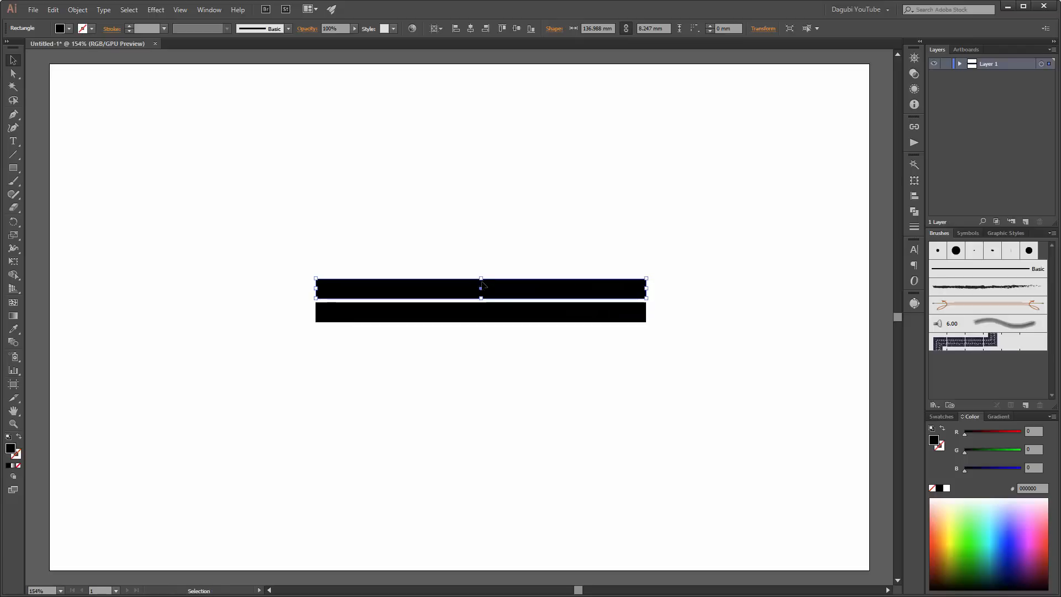
{"action": "left_click_drag", "start_coordinate": [480, 279], "coordinate": [480, 293]}
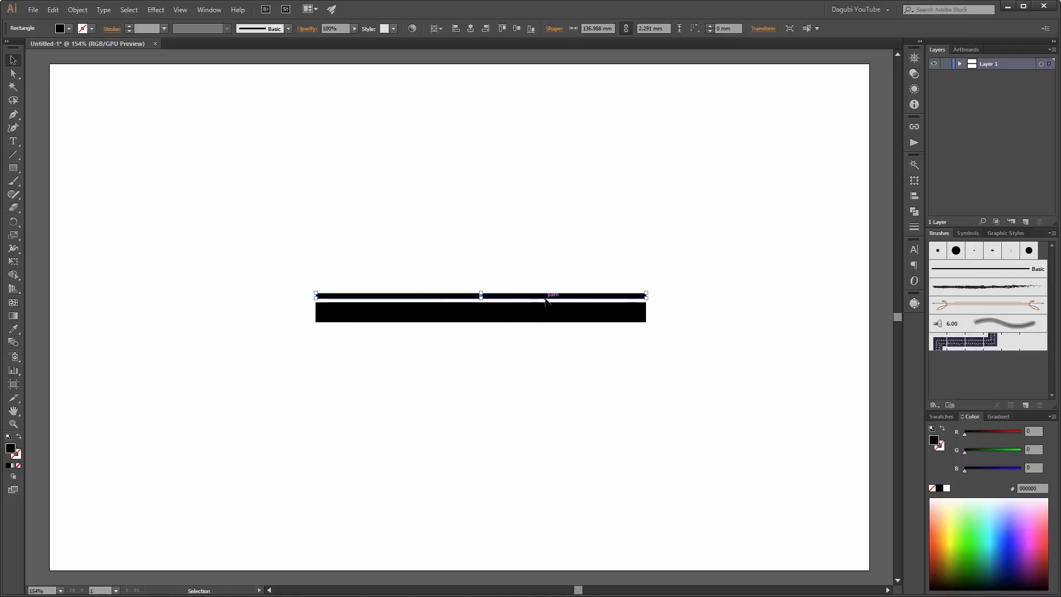
{"action": "left_click_drag", "start_coordinate": [546, 300], "coordinate": [482, 267]}
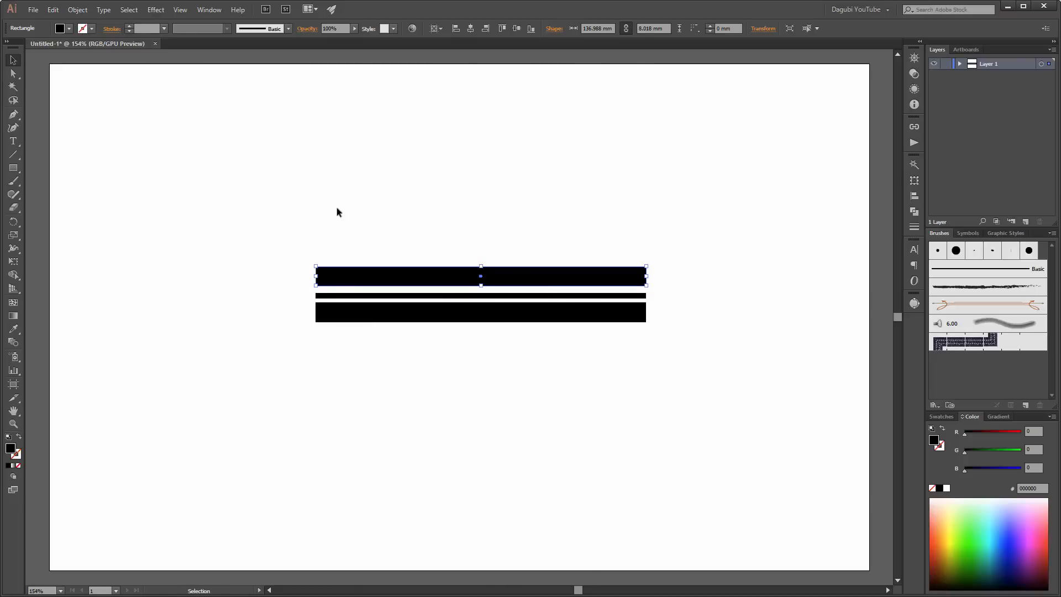
- Draw a square of about 10.9 mm overlapping the upper bar's left end, and add a wider copy and two copies about 3.2 mm wide to its right
{"action": "left_click", "coordinate": [13, 168]}
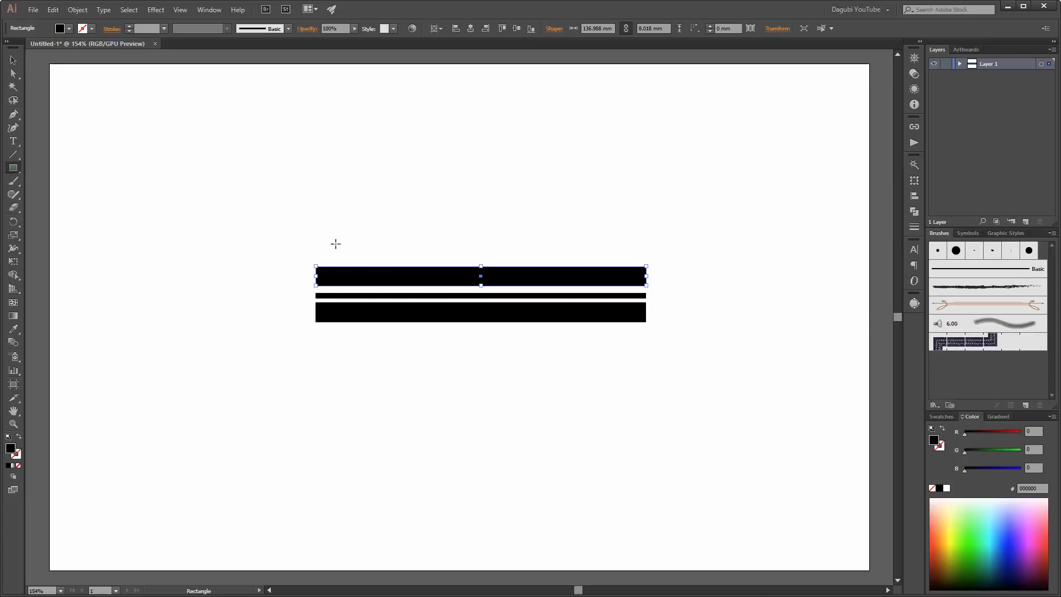
{"action": "left_click_drag", "start_coordinate": [327, 250], "coordinate": [353, 275]}
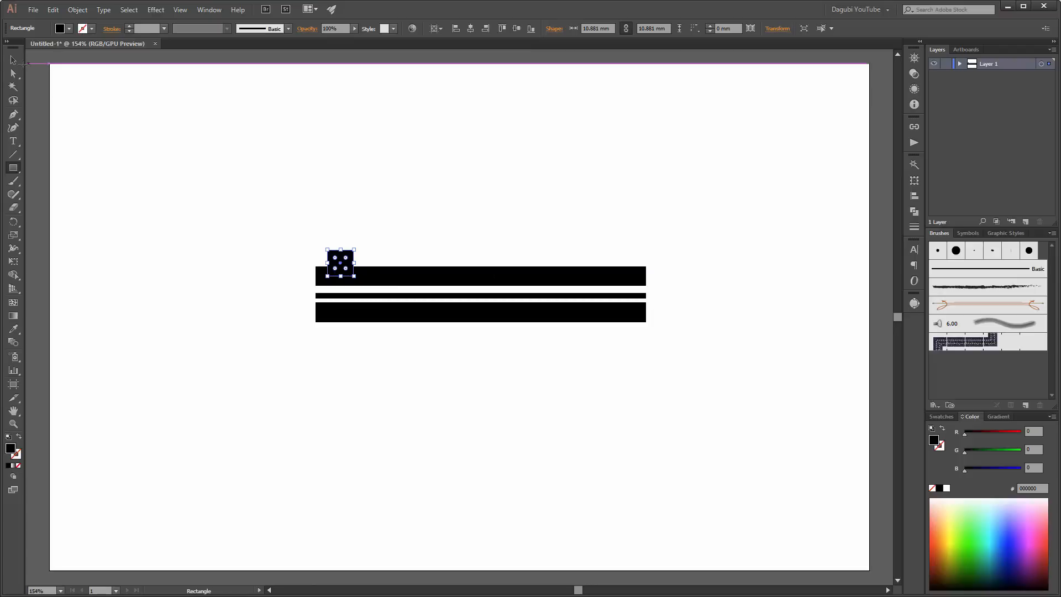
{"action": "left_click", "coordinate": [13, 59]}
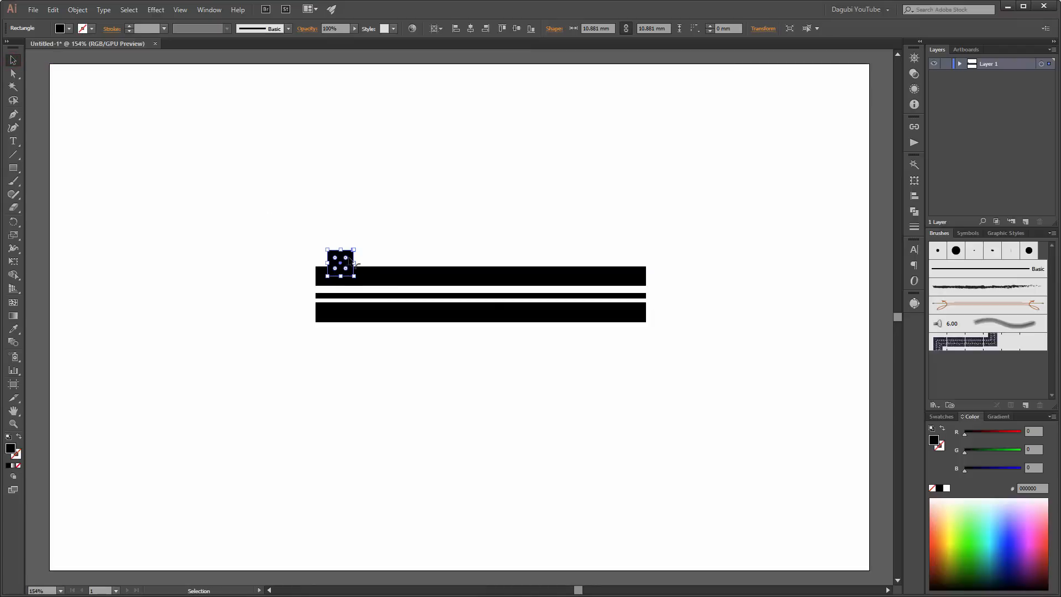
{"action": "left_click_drag", "start_coordinate": [349, 254], "coordinate": [479, 257]}
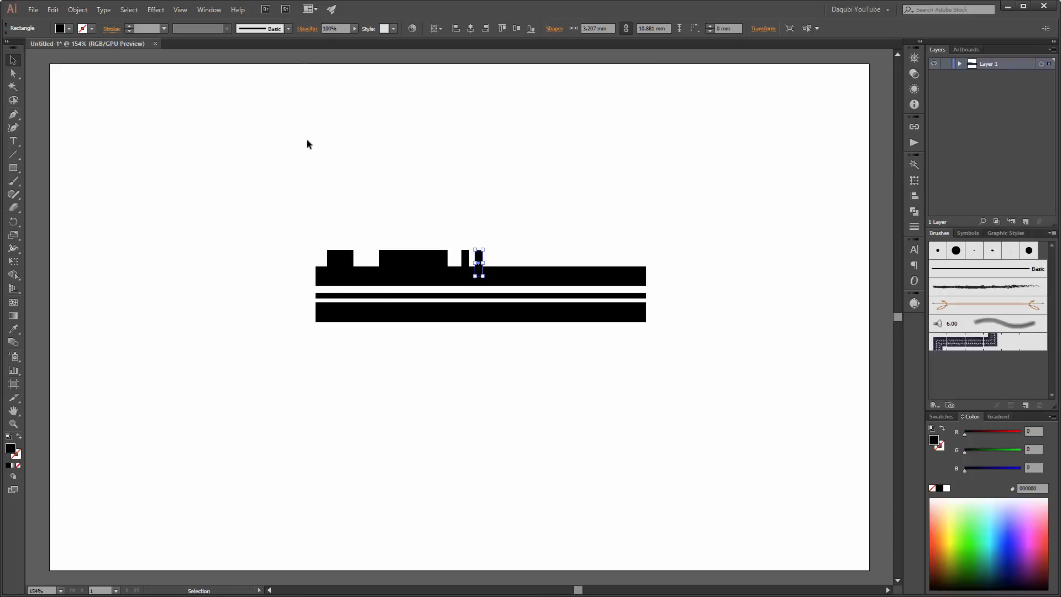
- Repeat the narrow block's duplication four times to form a row of six evenly spaced teeth
{"action": "key", "text": "a"}
{"action": "key", "text": "ctrl+d"}
{"action": "key", "text": "ctrl+d"}
{"action": "key", "text": "ctrl+d"}
{"action": "key", "text": "ctrl+d"}
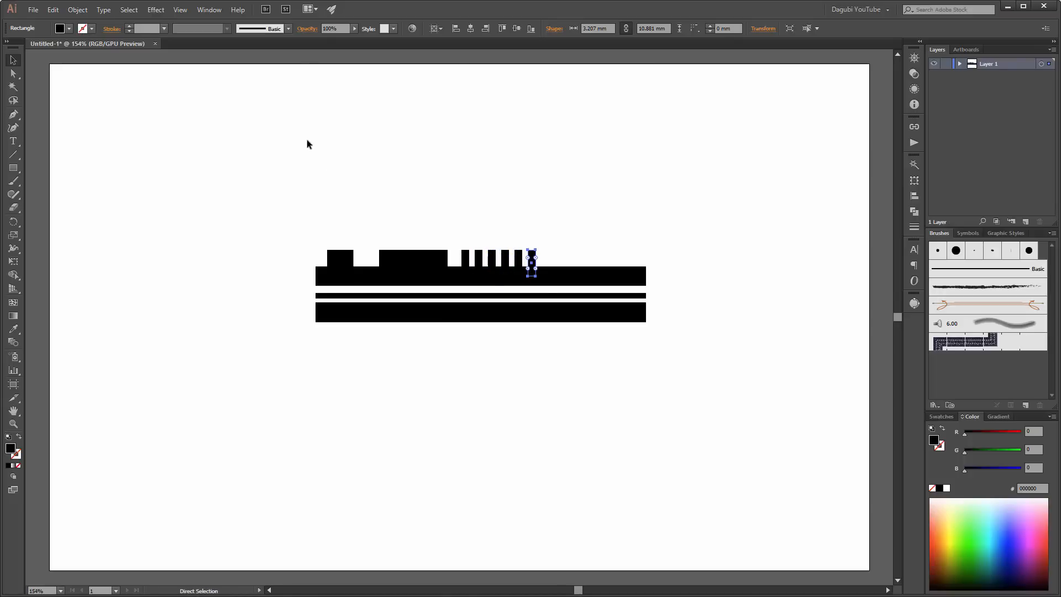
- Duplicate the last tooth to its right and enlarge the copy into a taller block of about 12.6 × 16.6 mm
{"action": "key", "text": "v"}
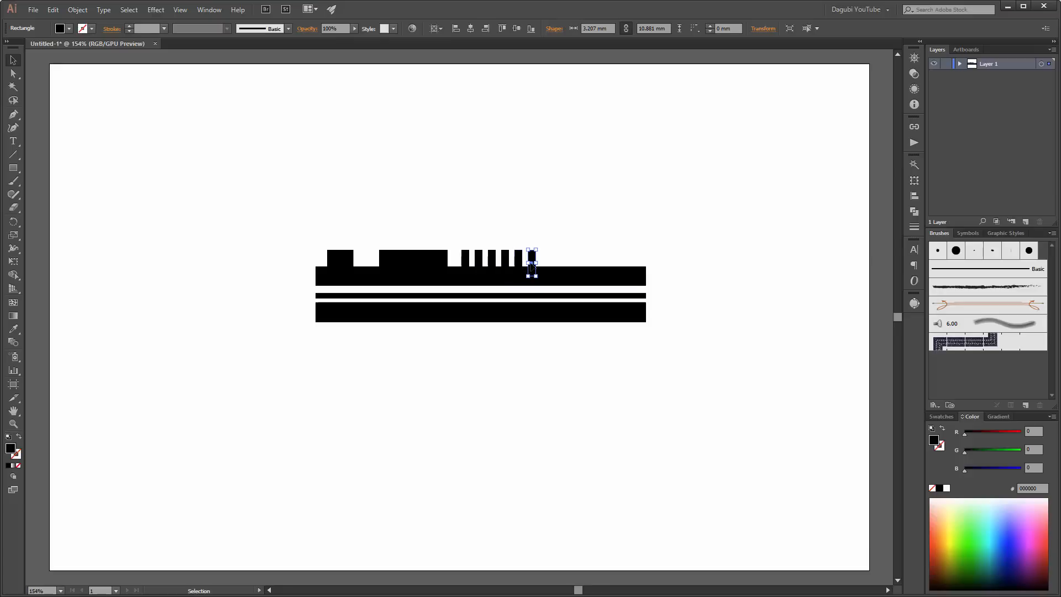
{"action": "left_click_drag", "start_coordinate": [531, 264], "coordinate": [558, 236]}
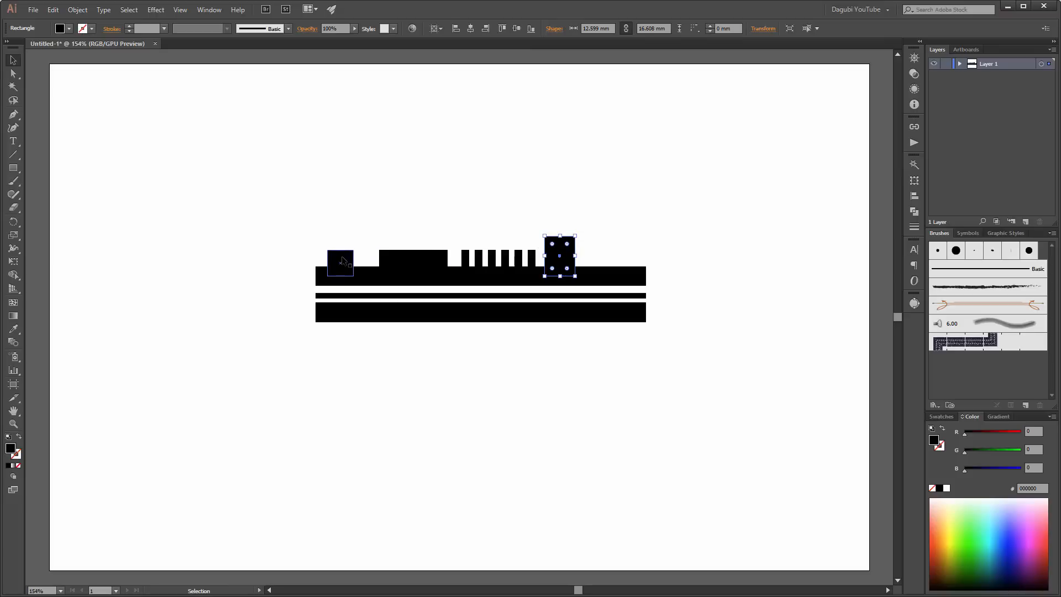
- Duplicate the leftmost square to the tall block's upper left corner and reshape it into a strip of about 38.9 × 2.4 mm above the teeth
{"action": "key", "text": "ctrl"}
{"action": "left_click_drag", "start_coordinate": [344, 256], "coordinate": [540, 247]}
{"action": "scroll", "coordinate": [540, 247], "scroll_direction": "up", "scroll_amount": 5}
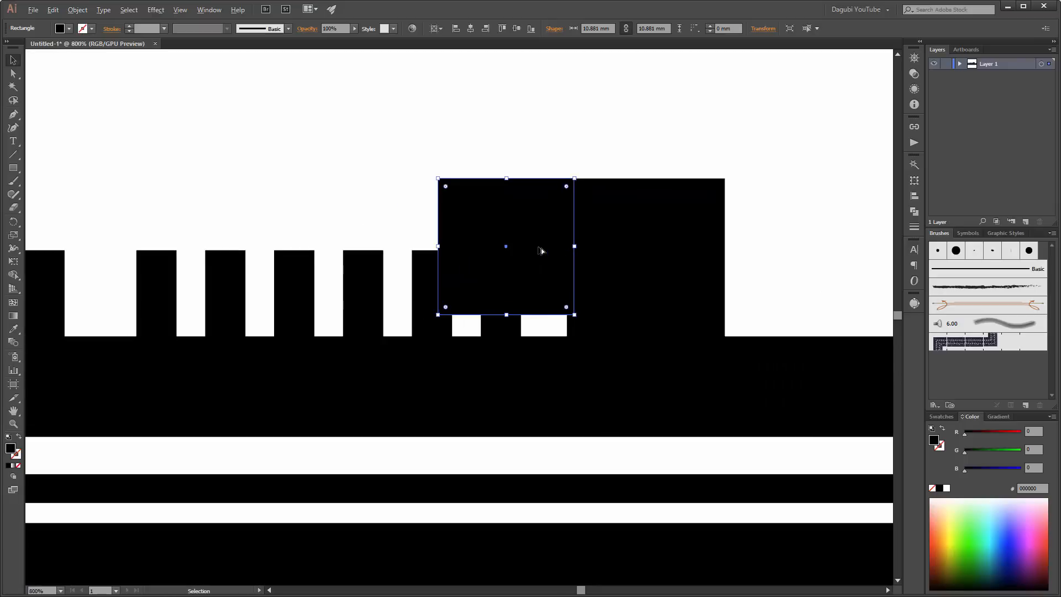
{"action": "left_click_drag", "start_coordinate": [552, 201], "coordinate": [571, 202]}
{"action": "left_click_drag", "start_coordinate": [525, 314], "coordinate": [525, 208]}
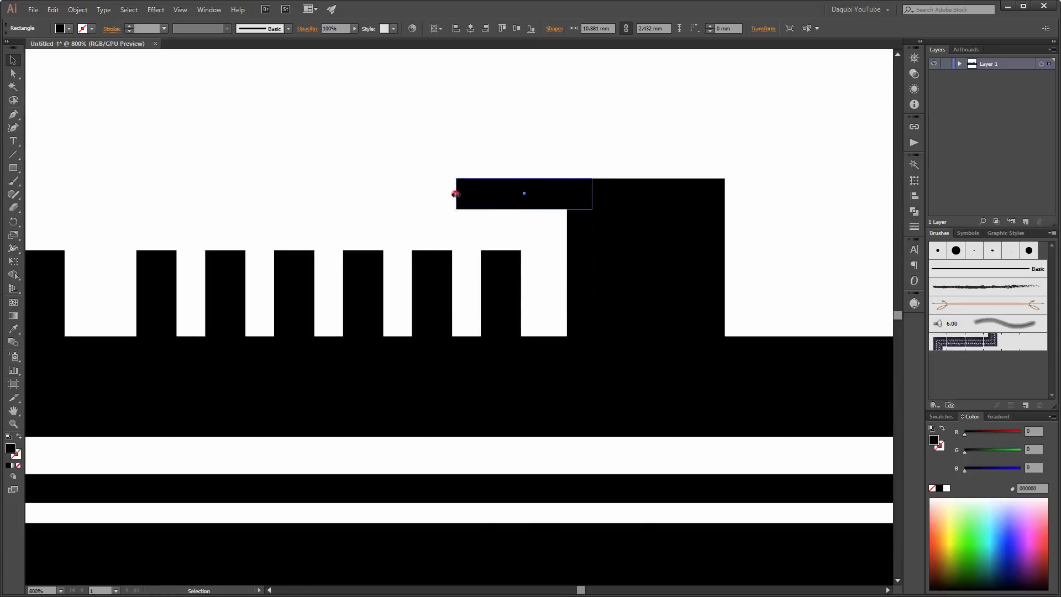
{"action": "left_click_drag", "start_coordinate": [456, 194], "coordinate": [105, 193]}
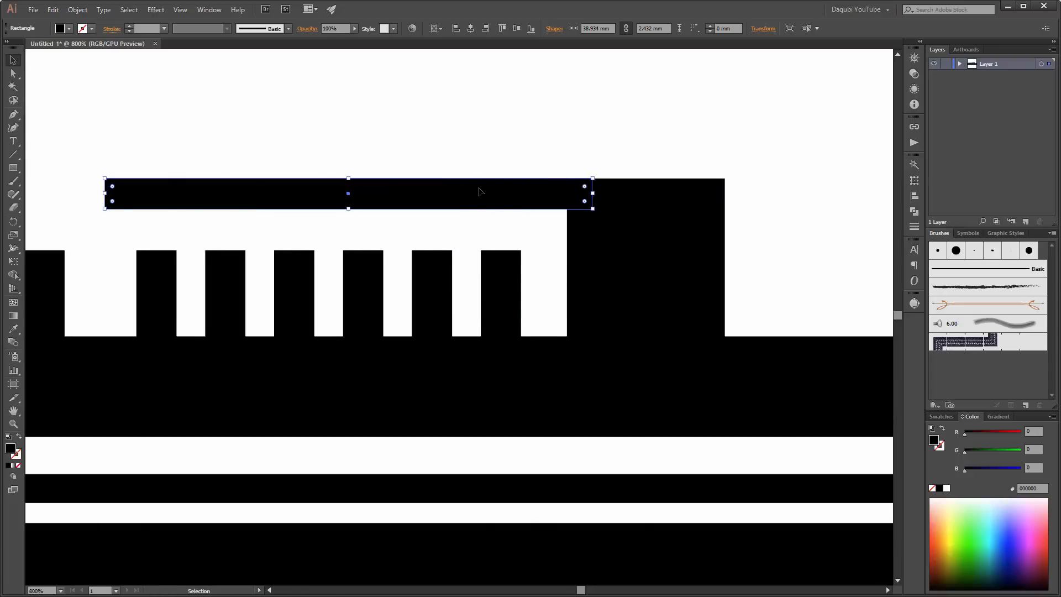
{"action": "left_click", "coordinate": [536, 132]}
- Reduce the height of the strip above the teeth to about 1.7 mm, keeping its upper edge flush with the tall block
{"action": "left_click", "coordinate": [471, 192]}
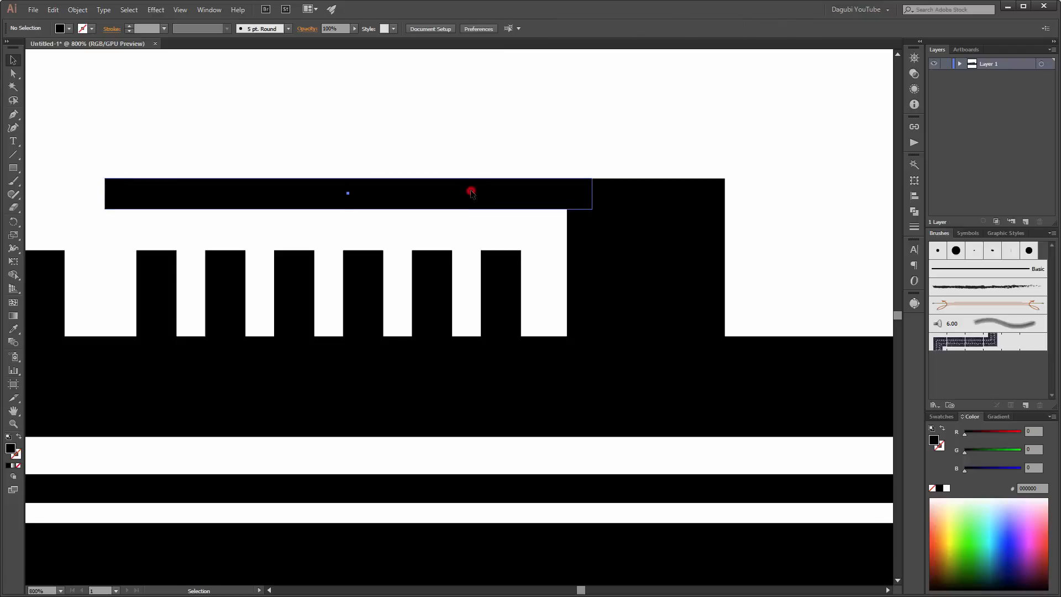
{"action": "scroll", "coordinate": [471, 192], "scroll_direction": "down", "scroll_amount": 2}
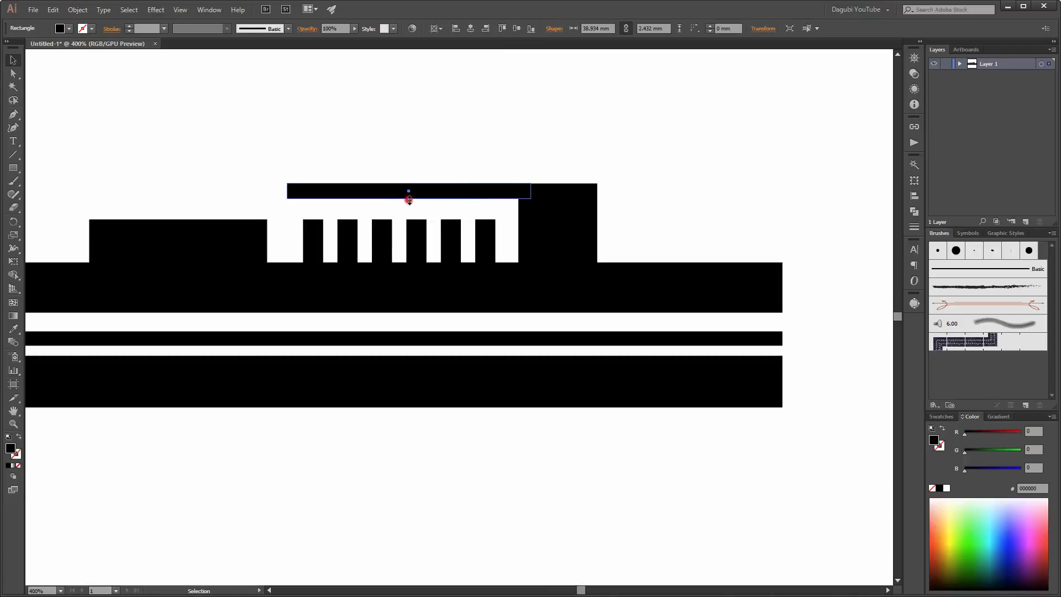
{"action": "left_click_drag", "start_coordinate": [409, 201], "coordinate": [410, 194]}
{"action": "scroll", "coordinate": [411, 190], "scroll_direction": "down", "scroll_amount": 2}
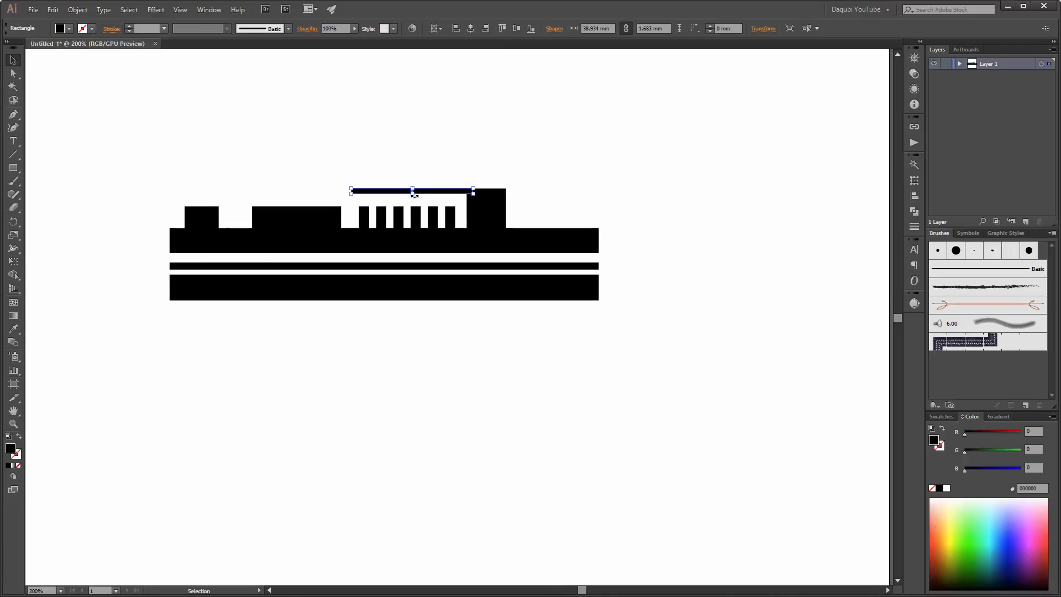
{"action": "left_click", "coordinate": [440, 132]}
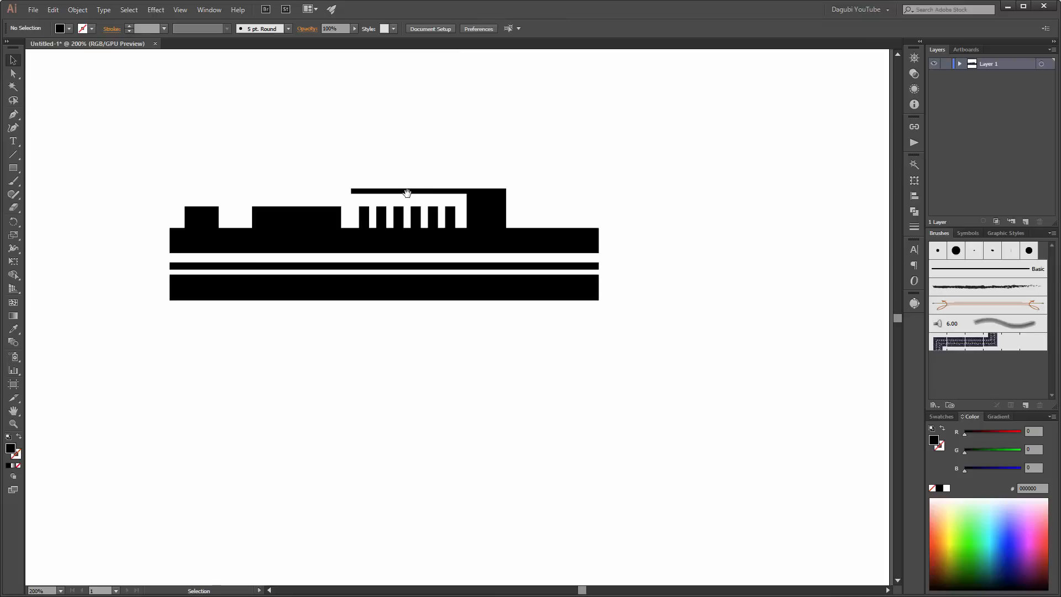
- Duplicate the first tooth and place the copy above the assembly, near the left end of the long bars
{"action": "left_click_drag", "start_coordinate": [406, 190], "coordinate": [523, 301]}
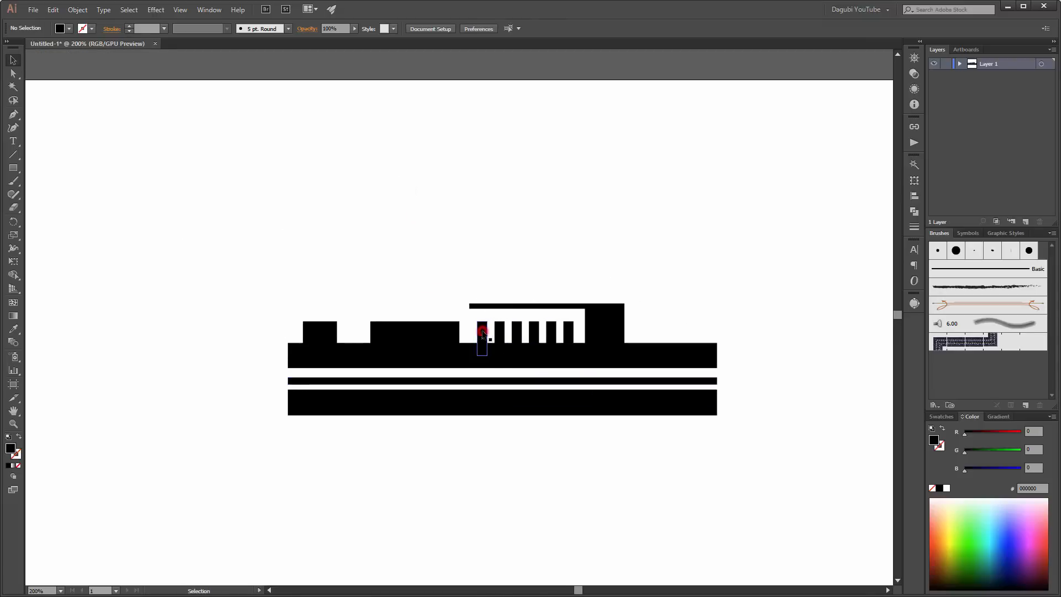
{"action": "left_click", "coordinate": [484, 333]}
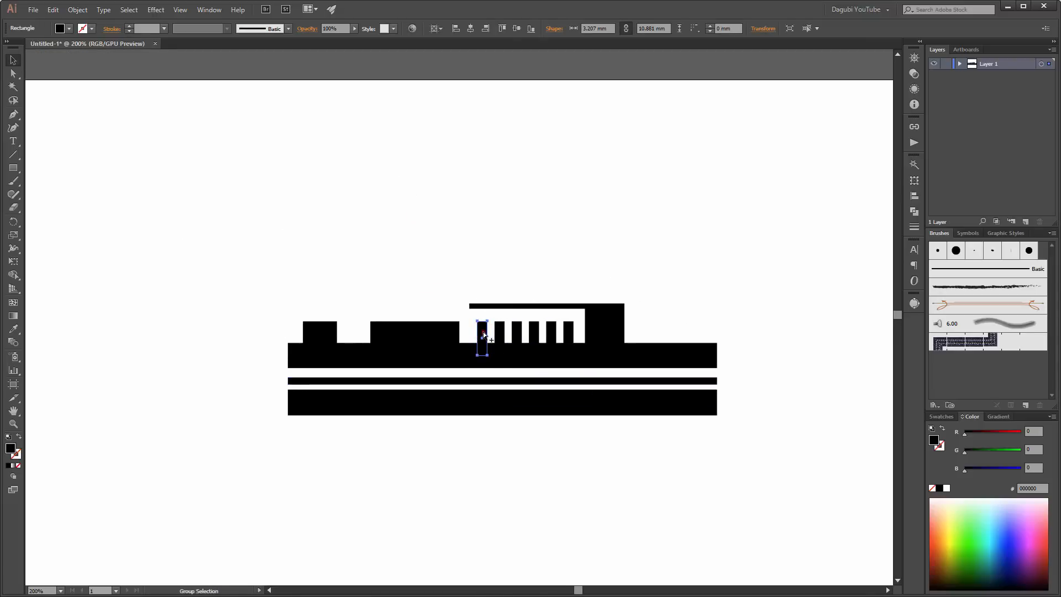
{"action": "left_click_drag", "start_coordinate": [483, 332], "coordinate": [295, 328]}
{"action": "key", "text": "shift+Up"}
{"action": "key", "text": "shift+Up"}
{"action": "key", "text": "shift+Up"}
{"action": "key", "text": "shift+Up"}
{"action": "key", "text": "shift+Up"}
{"action": "key", "text": "shift+Up"}
{"action": "key", "text": "shift+Down"}
- Shorten the copied tooth to about 5.4 mm high with Free Transform, nudge it slightly right, and duplicate it about 5.5 mm to its right
{"action": "key", "text": "e"}
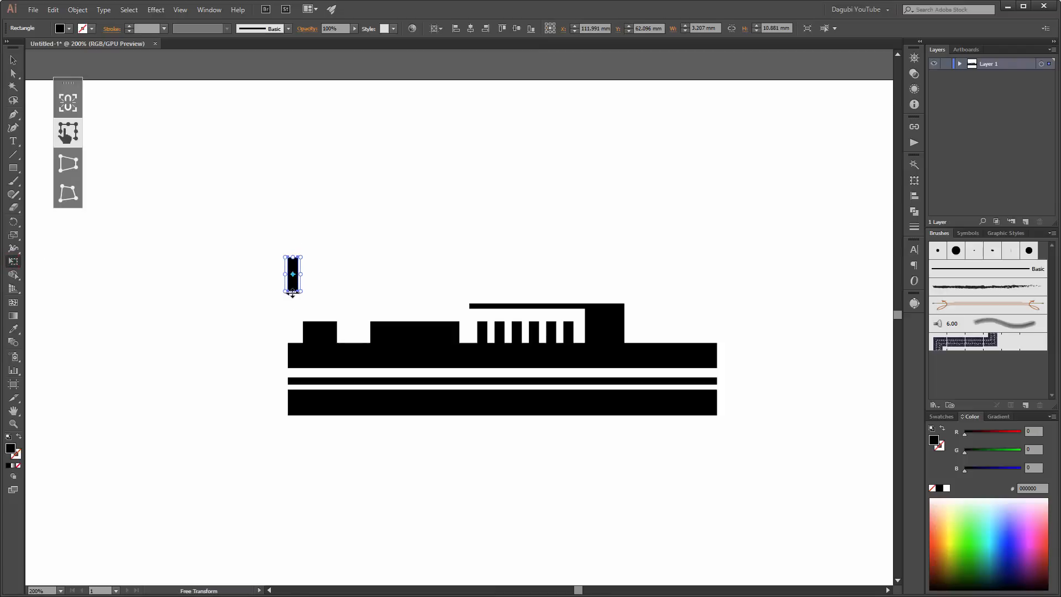
{"action": "mouse_move", "coordinate": [292, 293]}
{"action": "left_mouse_down"}
{"action": "mouse_move", "coordinate": [292, 303]}
{"action": "mouse_move", "coordinate": [292, 275]}
{"action": "left_mouse_up"}
{"action": "key", "text": "Right"}
{"action": "key", "text": "Right"}
{"action": "key", "text": "Right"}
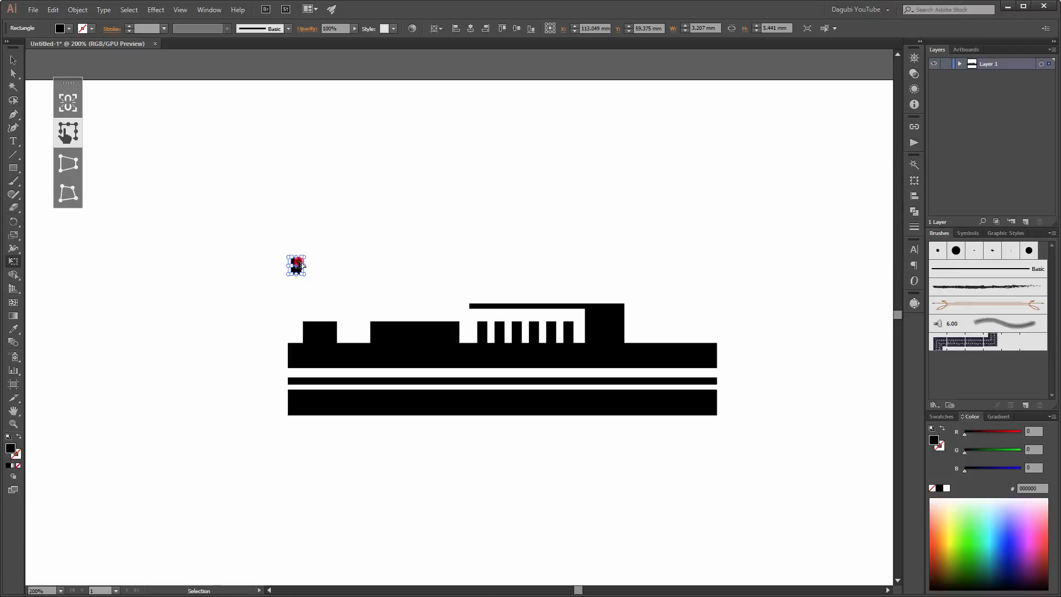
{"action": "left_click_drag", "start_coordinate": [300, 264], "coordinate": [317, 265]}
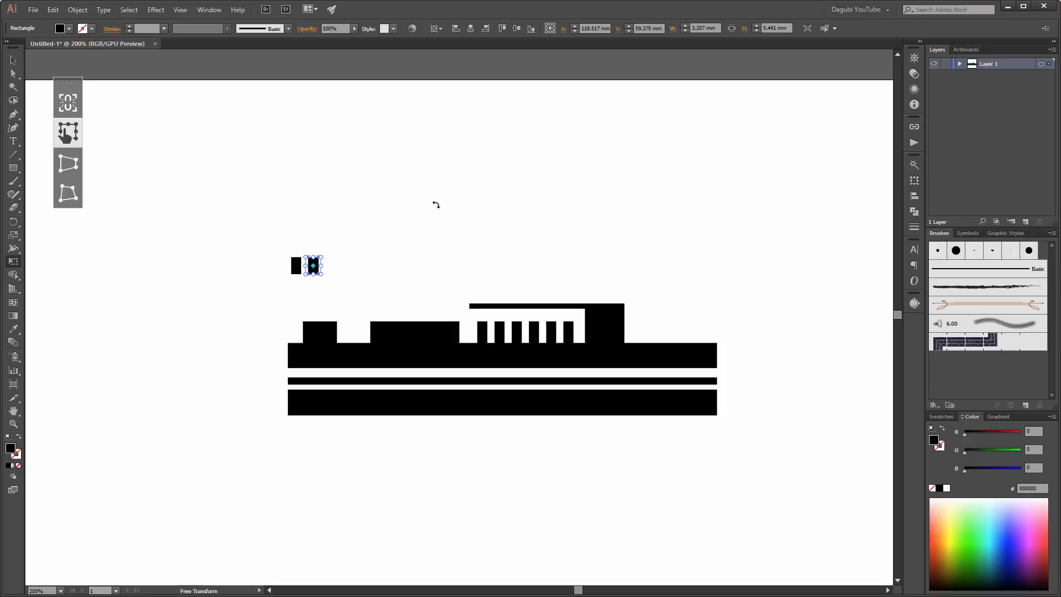
- Repeat the duplication until the row of small blocks spans the length of the long bars, removing any excess copies beyond the end
{"action": "key", "text": "ctrl+d"}
{"action": "key", "text": "ctrl+d"}
{"action": "key", "text": "ctrl+d"}
{"action": "key", "text": "ctrl+d"}
{"action": "key", "text": "ctrl+d"}
{"action": "key", "text": "ctrl+d"}
{"action": "key", "text": "ctrl+d"}
{"action": "key", "text": "ctrl+d"}
{"action": "key", "text": "ctrl+d"}
{"action": "key", "text": "ctrl+d"}
{"action": "key", "text": "ctrl+d"}
{"action": "key", "text": "ctrl+d"}
{"action": "key", "text": "ctrl+d"}
{"action": "key", "text": "ctrl+d"}
{"action": "key", "text": "ctrl+d"}
{"action": "key", "text": "ctrl+d"}
{"action": "key", "text": "ctrl+d"}
{"action": "key", "text": "ctrl+d"}
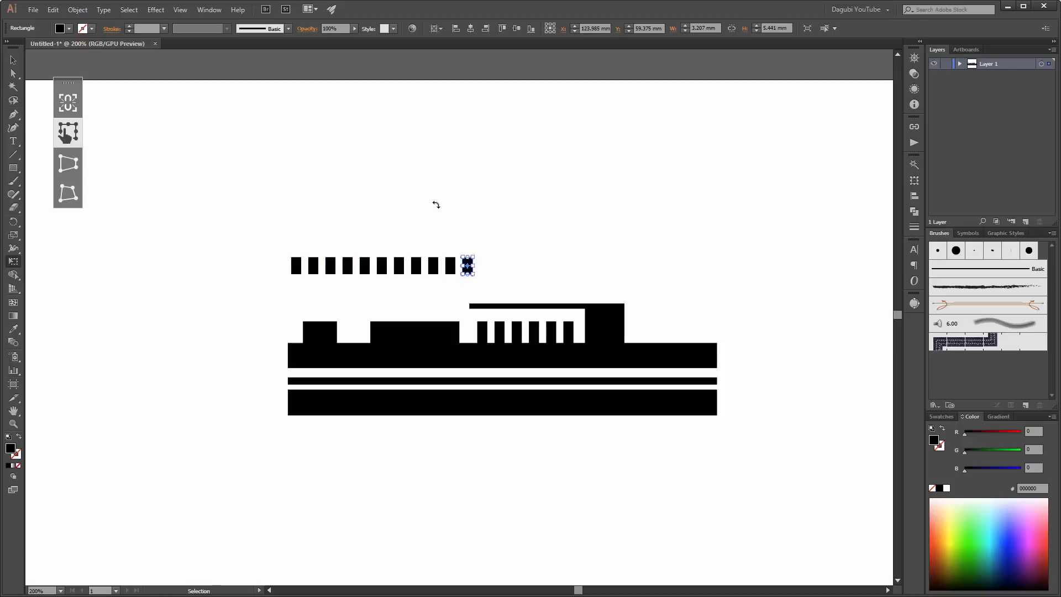
{"action": "key", "text": "ctrl+d"}
{"action": "key", "text": "ctrl+d"}
{"action": "key", "text": "ctrl+d"}
{"action": "key", "text": "ctrl+d"}
{"action": "key", "text": "ctrl+d"}
{"action": "key", "text": "ctrl+d"}
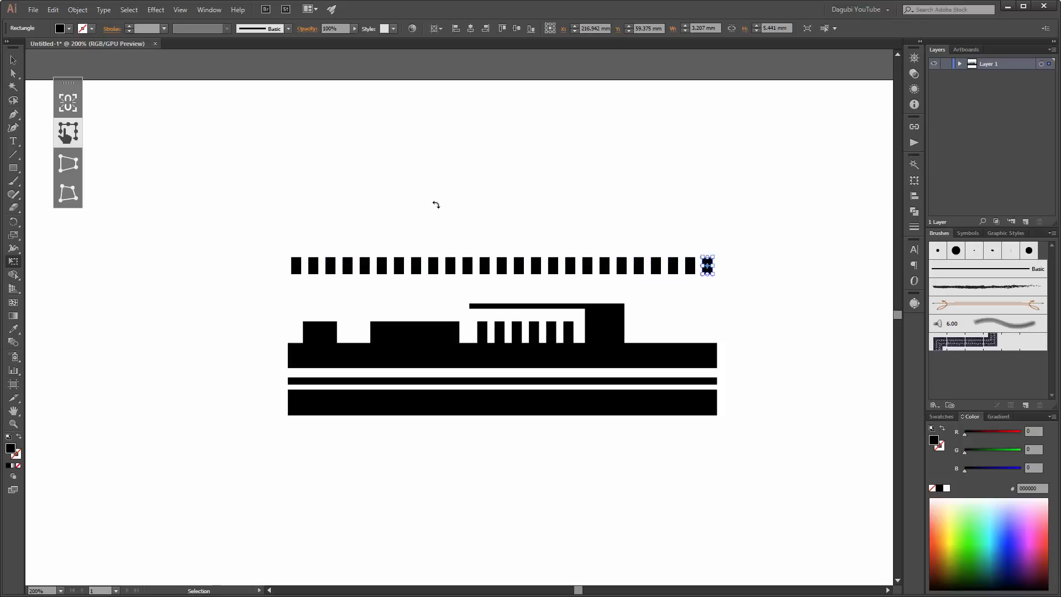
{"action": "left_click_drag", "start_coordinate": [801, 220], "coordinate": [759, 287]}
{"action": "key", "text": "Delete"}
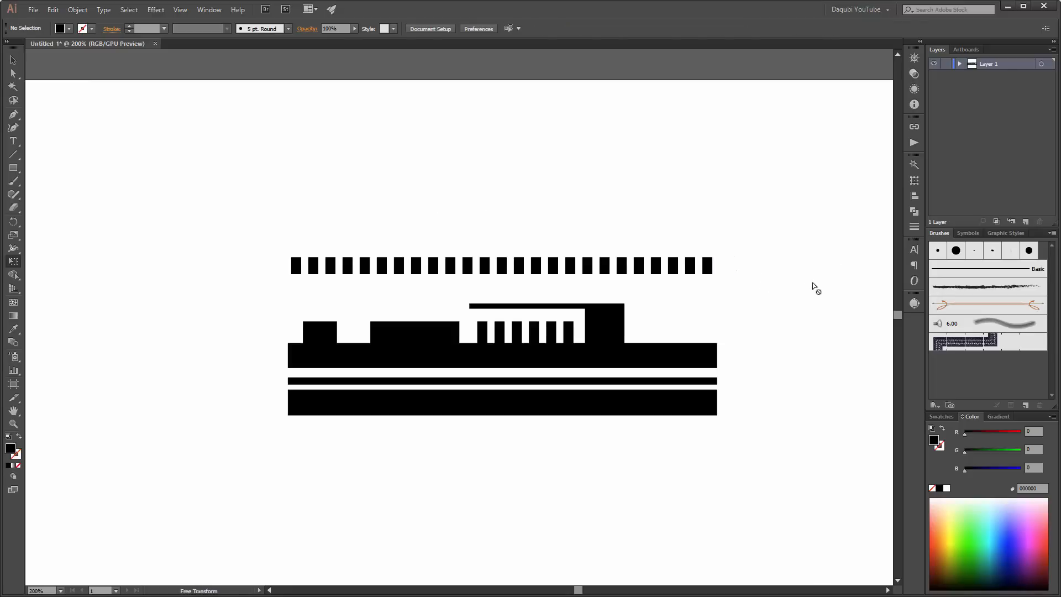
- Duplicate the thin strip beneath the right part of the block row, reshape it to about 51.5 × 4.7 mm, and duplicate that bar to its left
{"action": "left_click", "coordinate": [539, 307]}
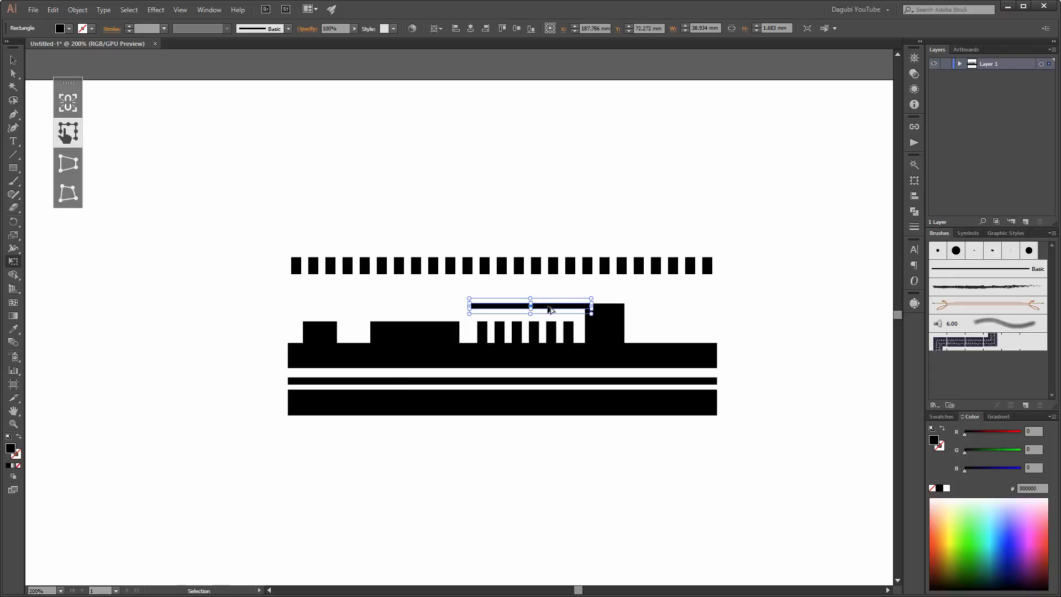
{"action": "left_click_drag", "start_coordinate": [550, 307], "coordinate": [607, 274]}
{"action": "left_click_drag", "start_coordinate": [668, 288], "coordinate": [517, 299]}
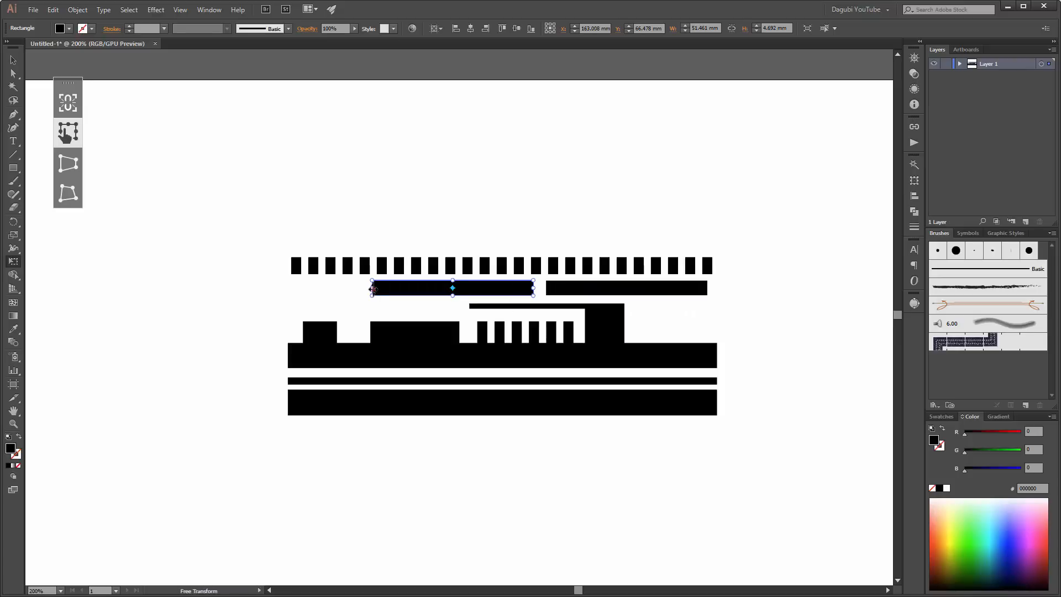
- Shorten the copied bar to about 23.6 mm from its left end and duplicate it about 41.5 mm further left
{"action": "left_click_drag", "start_coordinate": [373, 289], "coordinate": [460, 288]}
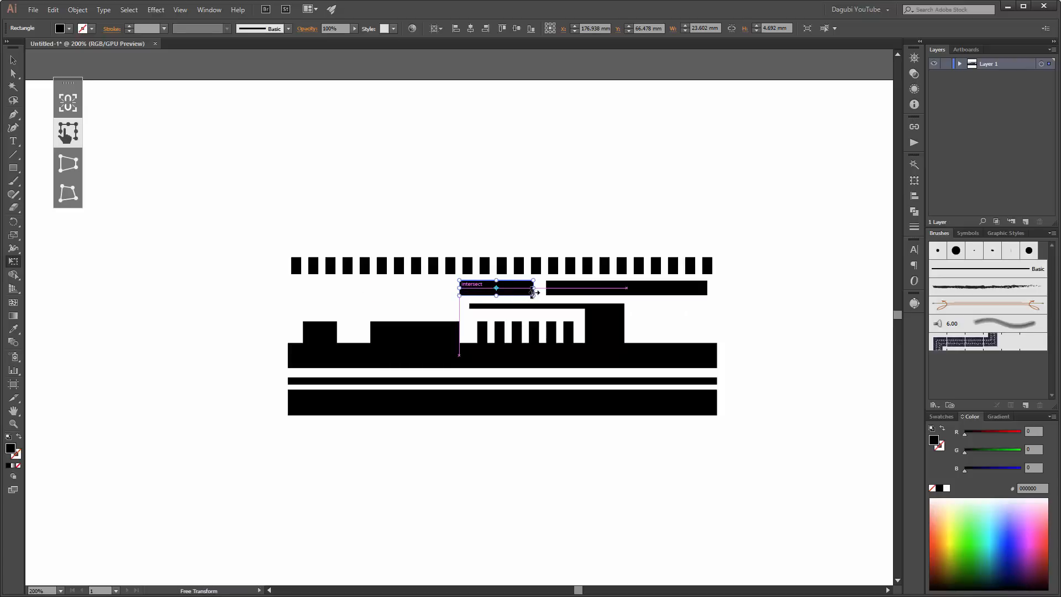
{"action": "key", "text": "v"}
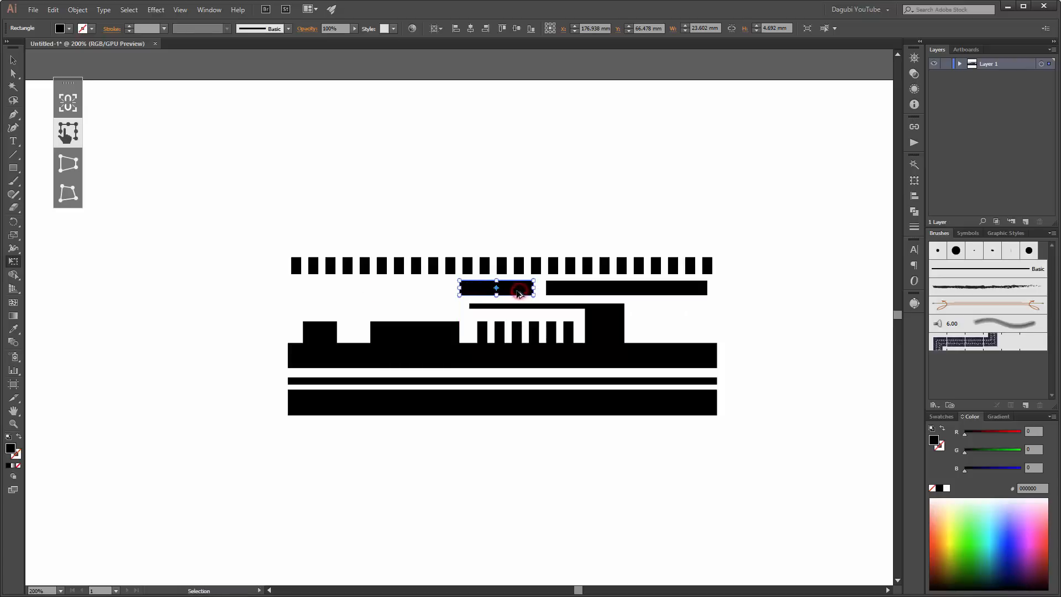
{"action": "left_click_drag", "start_coordinate": [521, 293], "coordinate": [386, 299]}
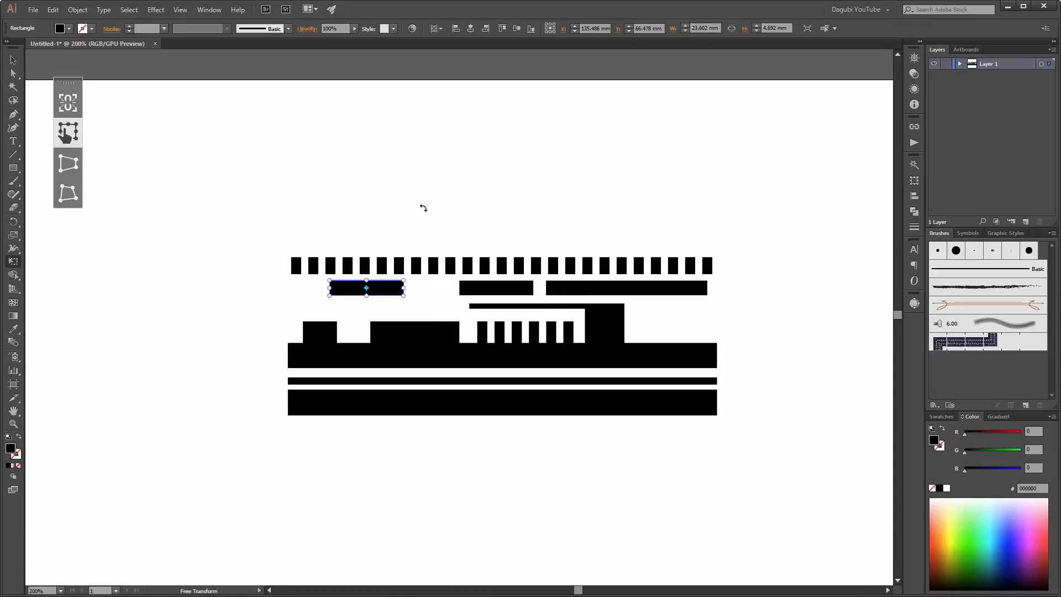
{"action": "left_click", "coordinate": [423, 208]}
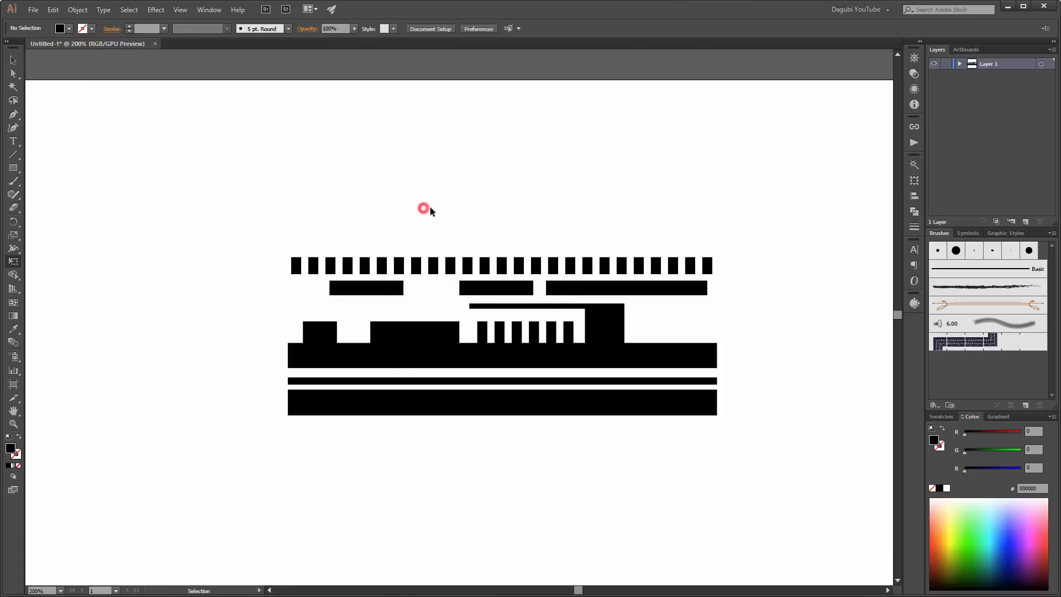
- Delete the two small blocks above the gap between the left and middle bars
{"action": "left_click", "coordinate": [13, 72]}
{"action": "left_click_drag", "start_coordinate": [424, 276], "coordinate": [435, 287]}
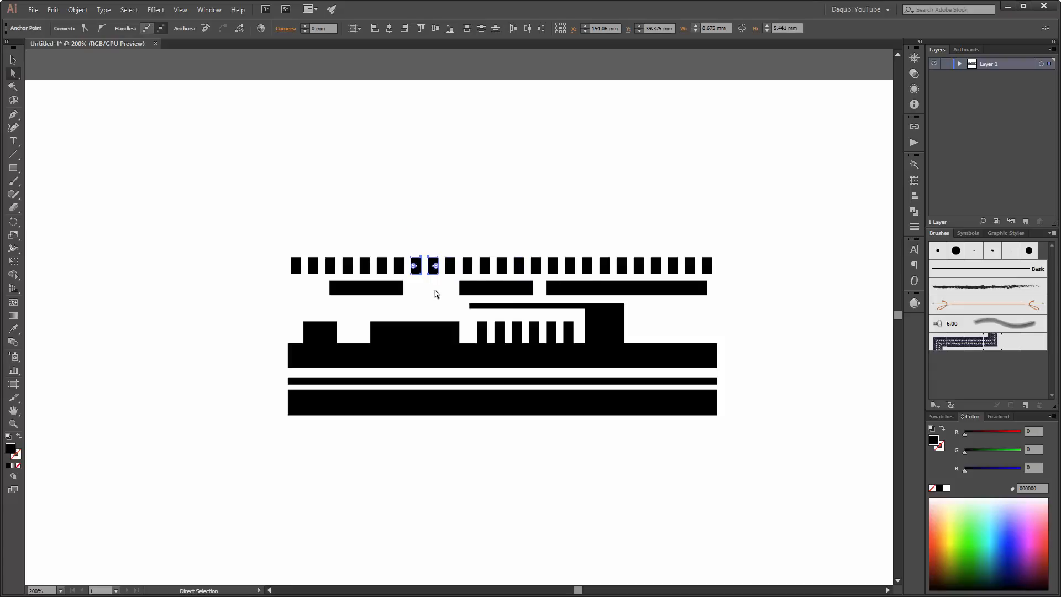
{"action": "key", "text": "Delete"}
{"action": "left_click", "coordinate": [479, 212]}
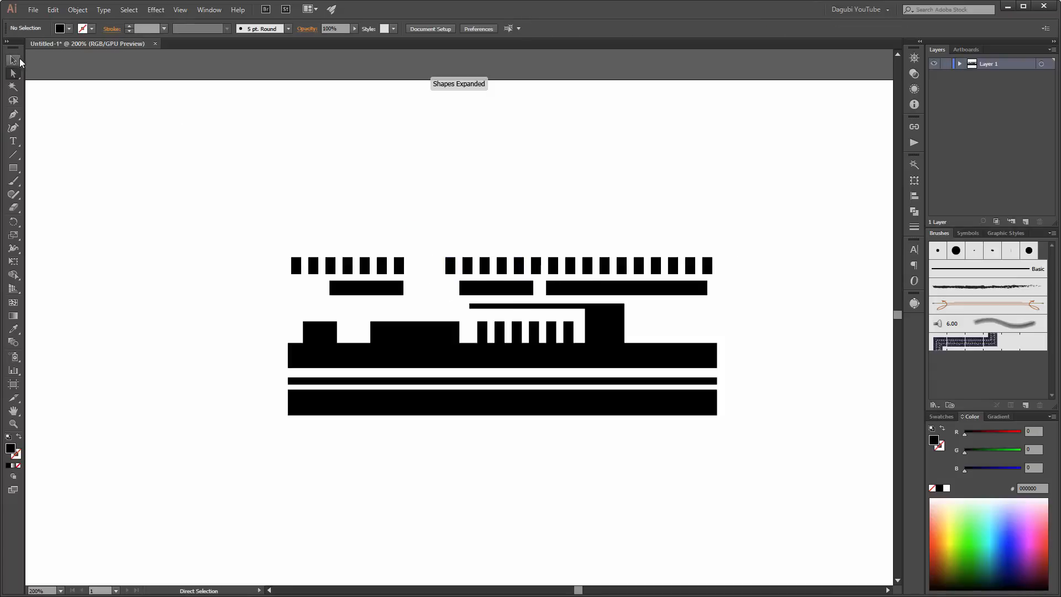
- Delete the small blocks on either side of the one above the tall block's right edge, plus the two leftmost blocks
{"action": "left_click", "coordinate": [15, 59]}
{"action": "mouse_move", "coordinate": [639, 262]}
{"action": "left_mouse_down"}
{"action": "mouse_move", "coordinate": [612, 261]}
{"action": "mouse_move", "coordinate": [621, 266]}
{"action": "left_mouse_up"}
{"action": "key", "text": "Delete"}
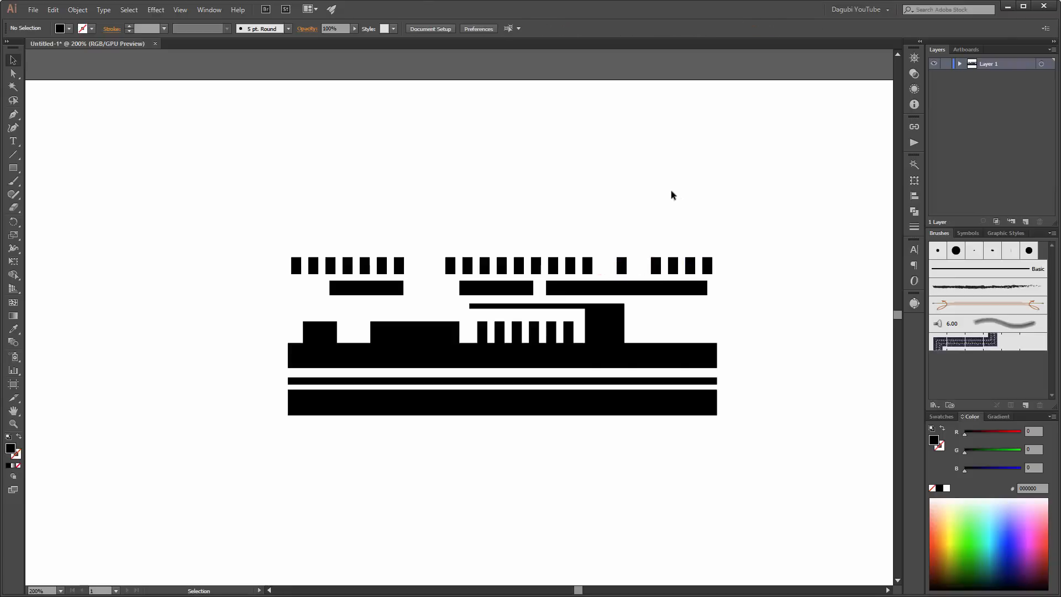
{"action": "left_click", "coordinate": [314, 267]}
{"action": "key", "text": "Delete"}
{"action": "left_click", "coordinate": [297, 265]}
{"action": "key", "text": "Delete"}
- Halve the height of the upper long bar from below, and move it with all shapes above it down toward the thin line
{"action": "left_click", "coordinate": [504, 355]}
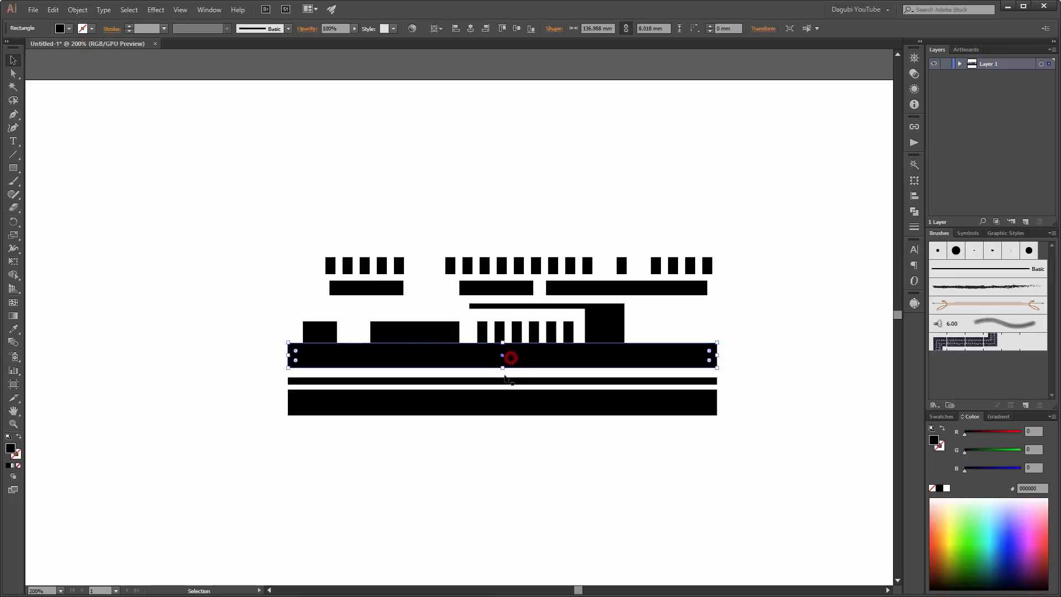
{"action": "left_click_drag", "start_coordinate": [503, 367], "coordinate": [503, 355]}
{"action": "left_click_drag", "start_coordinate": [169, 192], "coordinate": [806, 357]}
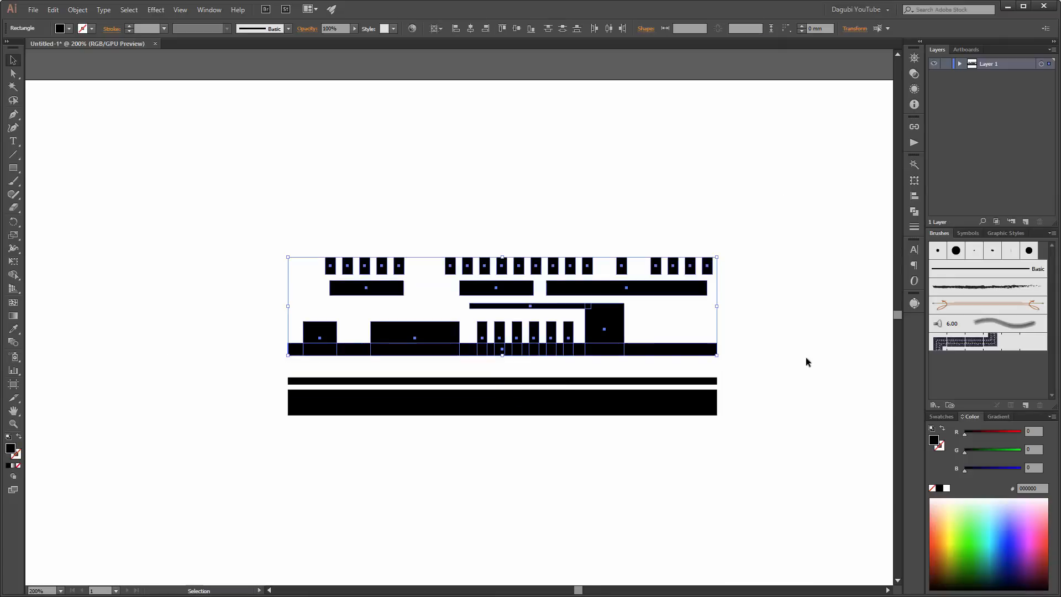
{"action": "key", "text": "shift+Down"}
{"action": "key", "text": "Down"}
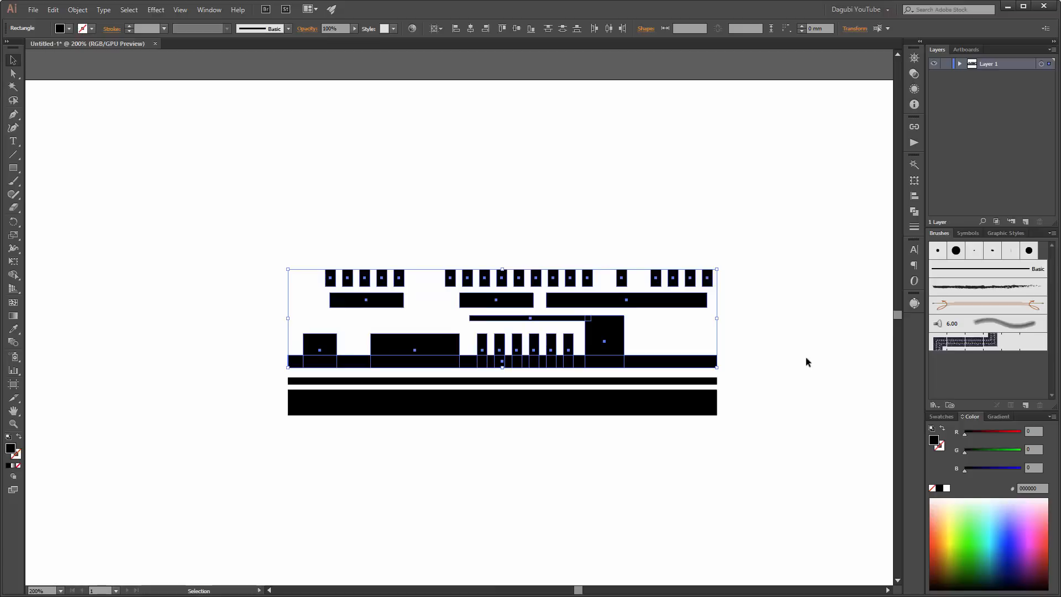
{"action": "key", "text": "Up"}
{"action": "key", "text": "Up"}
{"action": "key", "text": "Up"}
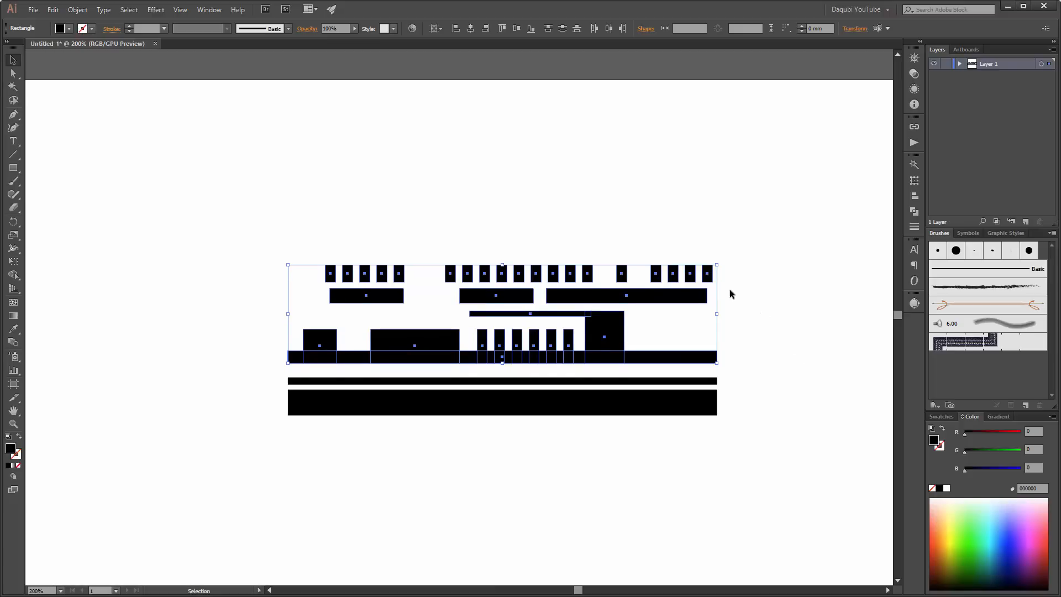
{"action": "left_click", "coordinate": [663, 189]}
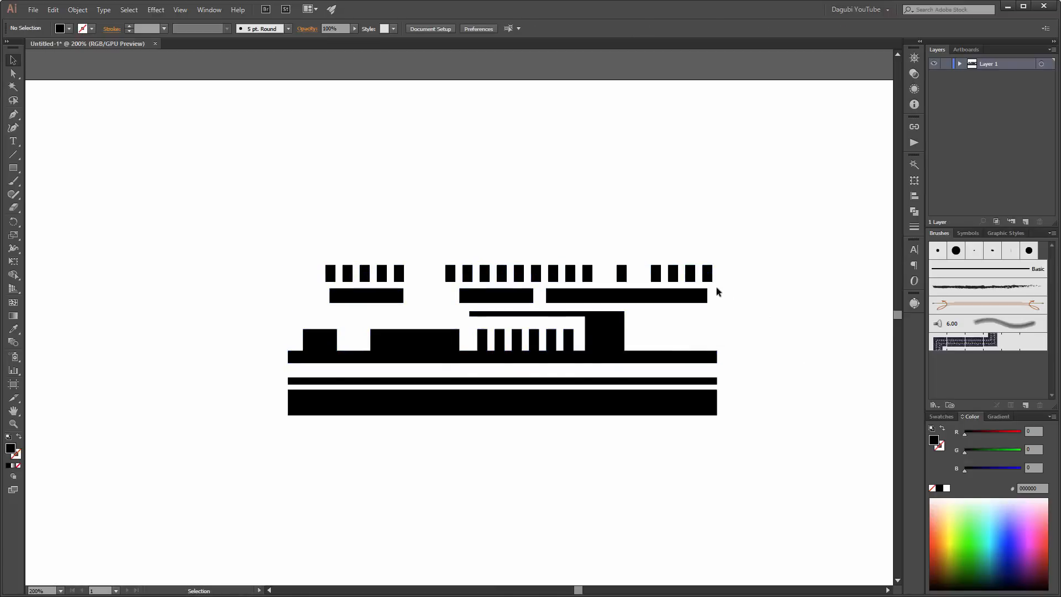
- Duplicate a small block from the row's right group into the space beside the tall block and stretch it to about 10.5 mm high
{"action": "left_click_drag", "start_coordinate": [241, 227], "coordinate": [752, 269]}
{"action": "left_click", "coordinate": [751, 277]}
{"action": "left_click", "coordinate": [673, 273]}
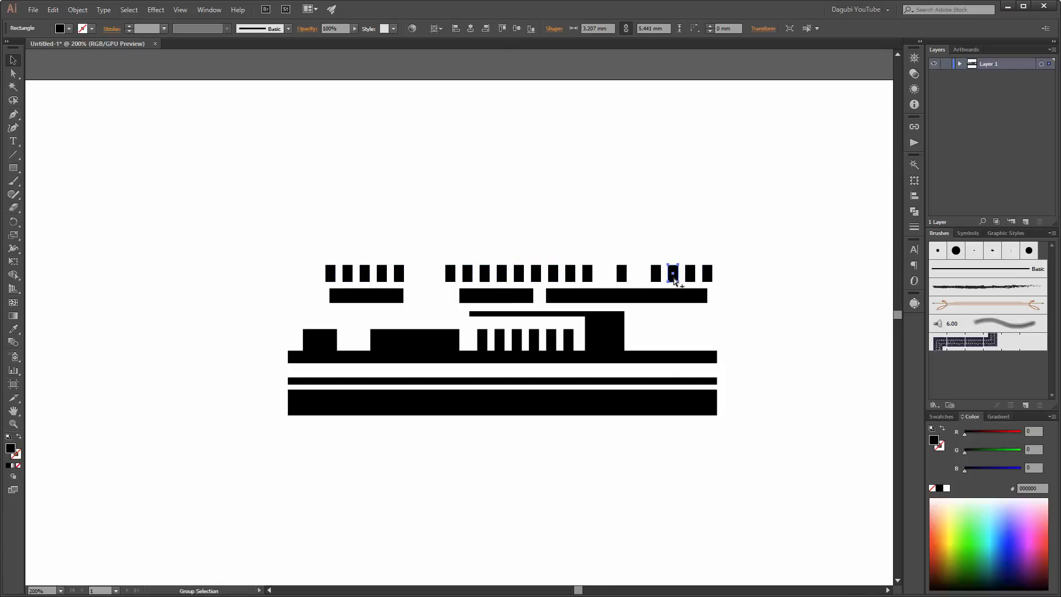
{"action": "left_click_drag", "start_coordinate": [673, 279], "coordinate": [679, 334]}
{"action": "scroll", "coordinate": [688, 332], "scroll_direction": "up", "scroll_amount": 2}
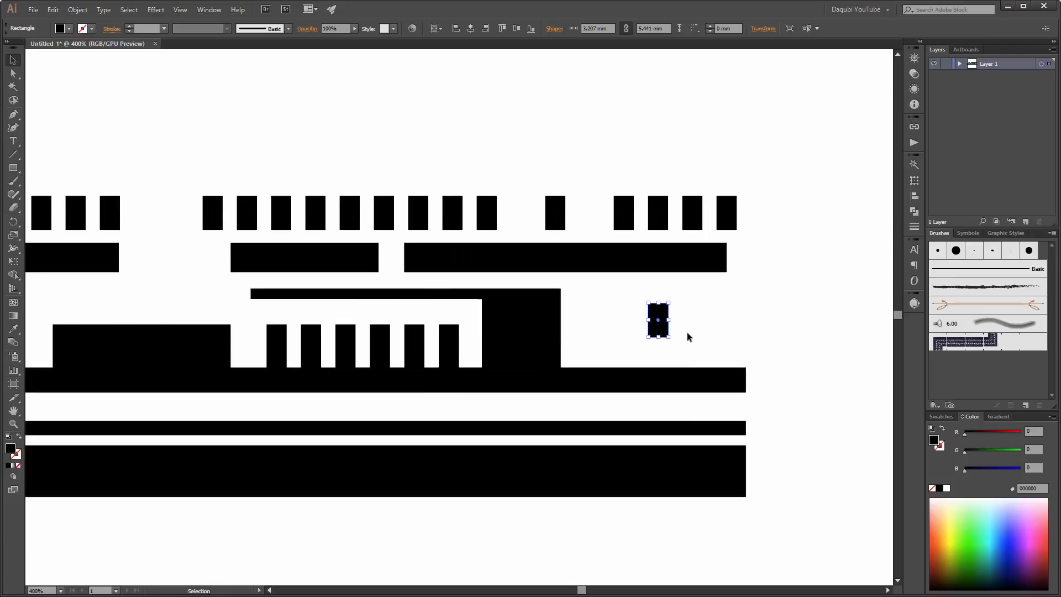
{"action": "left_click_drag", "start_coordinate": [658, 301], "coordinate": [659, 288]}
{"action": "left_click_drag", "start_coordinate": [658, 338], "coordinate": [657, 354]}
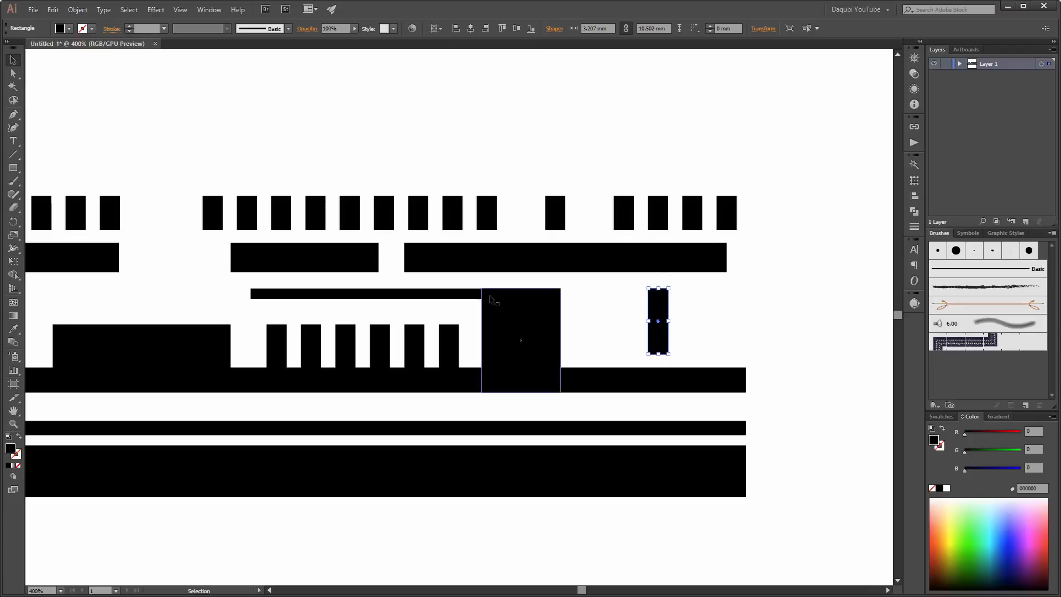
- Add anchor points to the stretched block's path and delete the extra midpoints on its top and bottom edges
{"action": "left_click", "coordinate": [82, 11]}
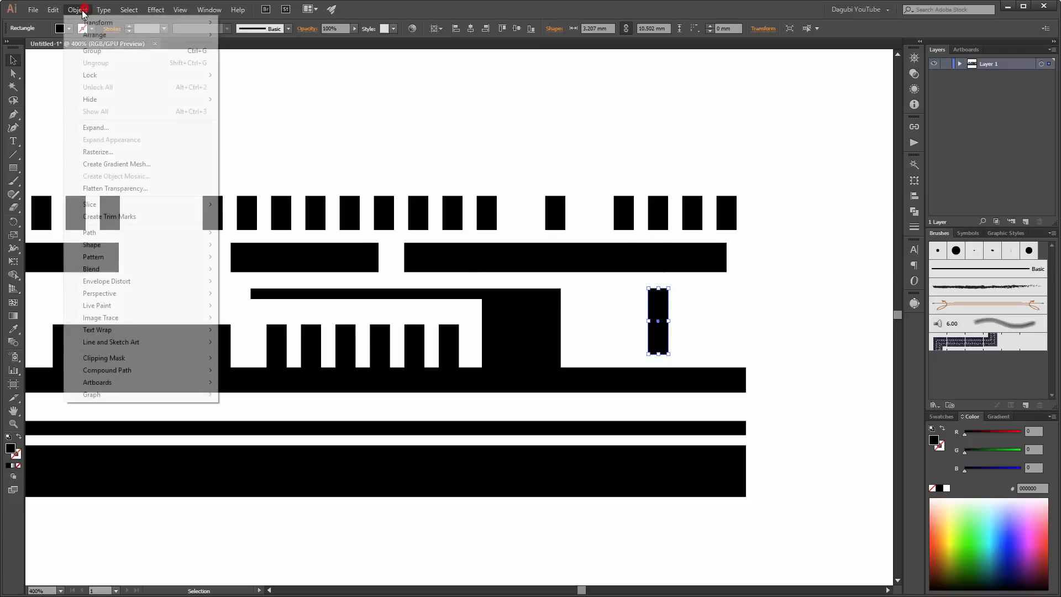
{"action": "mouse_move", "coordinate": [112, 232]}
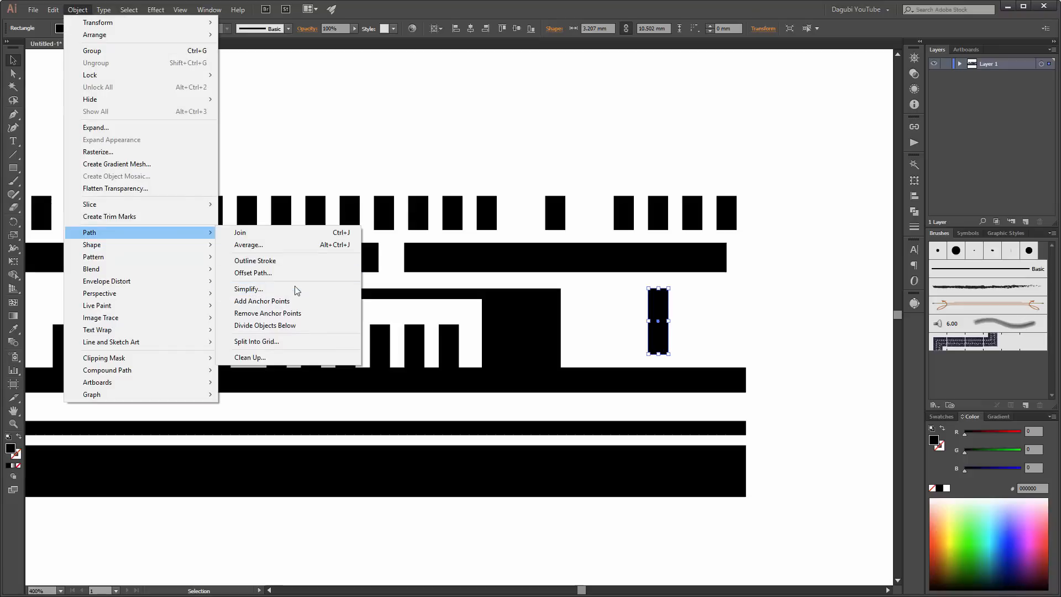
{"action": "left_click", "coordinate": [263, 302]}
{"action": "scroll", "coordinate": [672, 303], "scroll_direction": "up", "scroll_amount": 3}
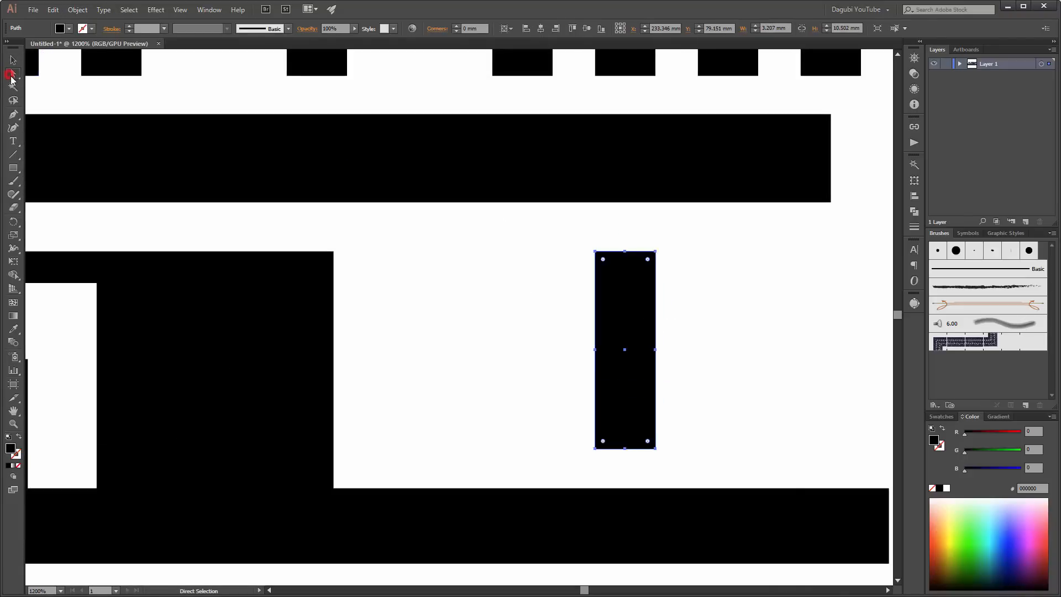
{"action": "left_click", "coordinate": [13, 115]}
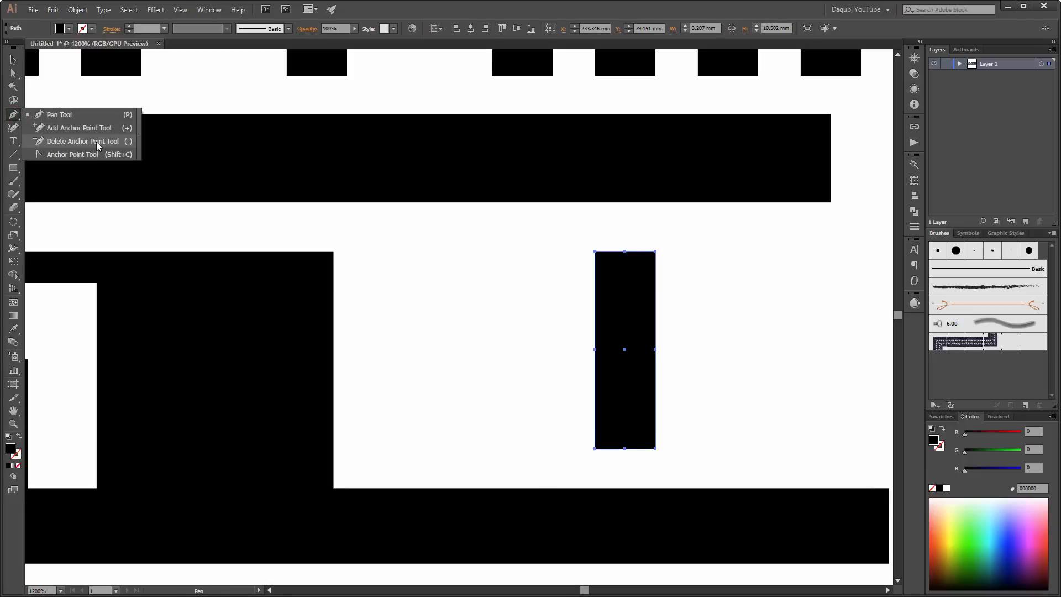
{"action": "left_click", "coordinate": [71, 143]}
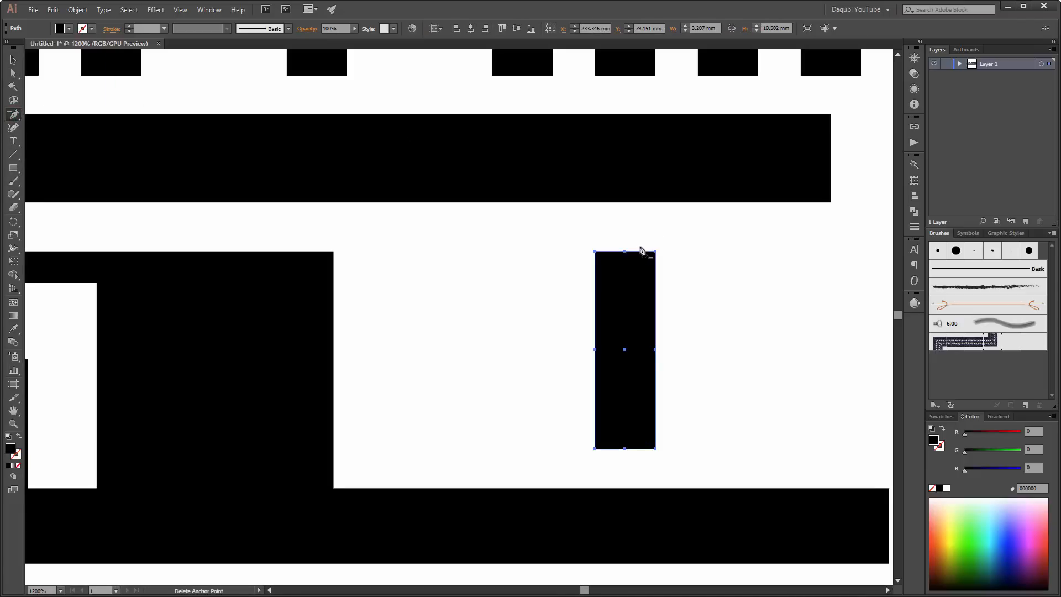
{"action": "left_click", "coordinate": [624, 252]}
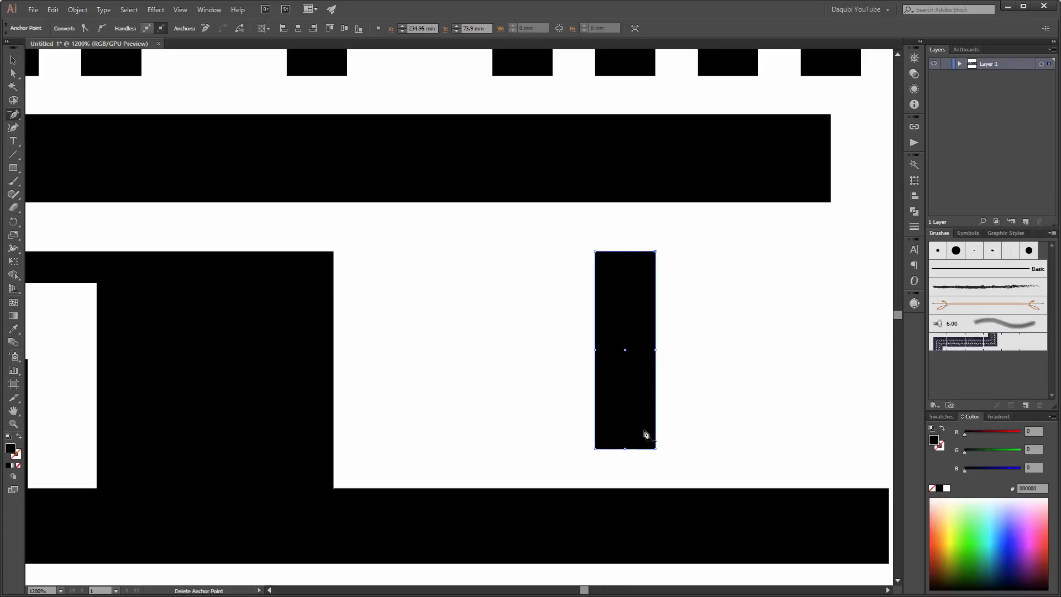
{"action": "left_click", "coordinate": [624, 449]}
- Shift the two side midpoints of the block to the right to form a chevron about 6.4 mm wide
{"action": "key", "text": "a"}
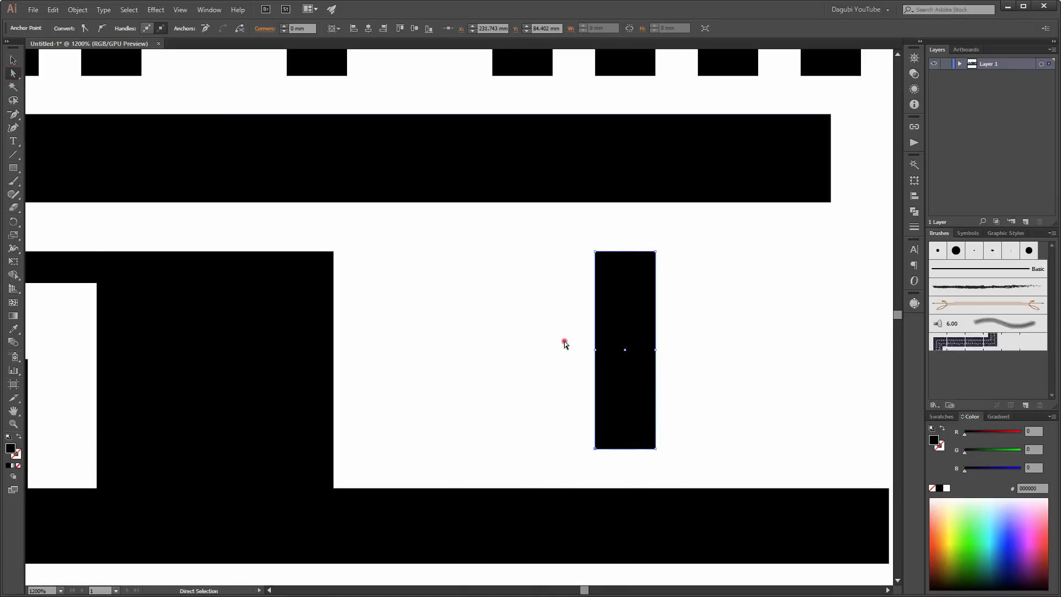
{"action": "left_click_drag", "start_coordinate": [565, 344], "coordinate": [703, 360]}
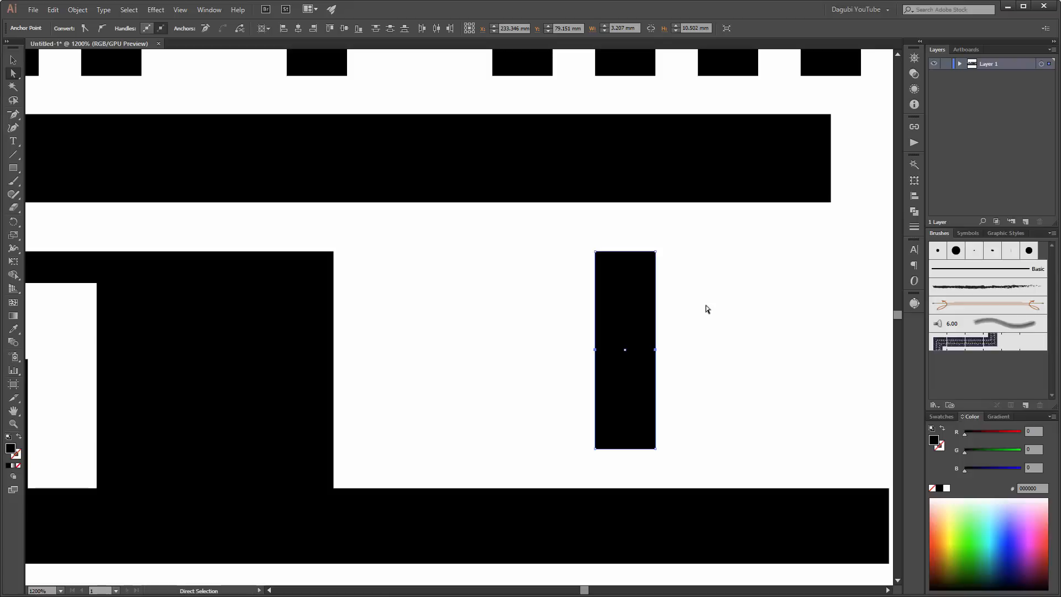
{"action": "key", "text": "Right"}
{"action": "key", "text": "Right"}
{"action": "key", "text": "Right"}
{"action": "key", "text": "Right"}
{"action": "key", "text": "Right"}
{"action": "key", "text": "Right"}
{"action": "key", "text": "Right"}
{"action": "key", "text": "Right"}
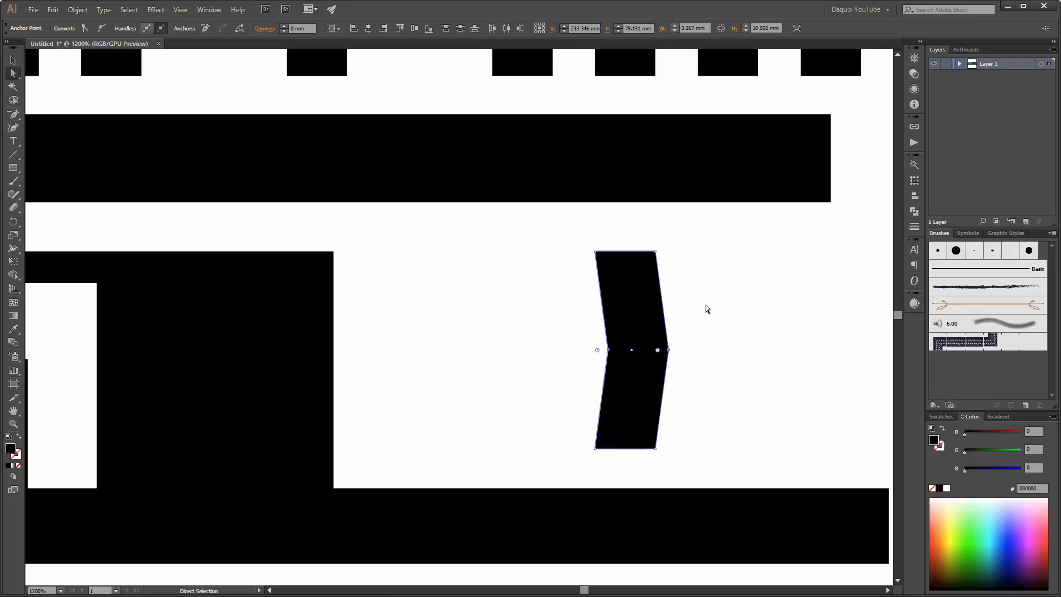
{"action": "key", "text": "Right"}
{"action": "key", "text": "Right"}
{"action": "key", "text": "Left"}
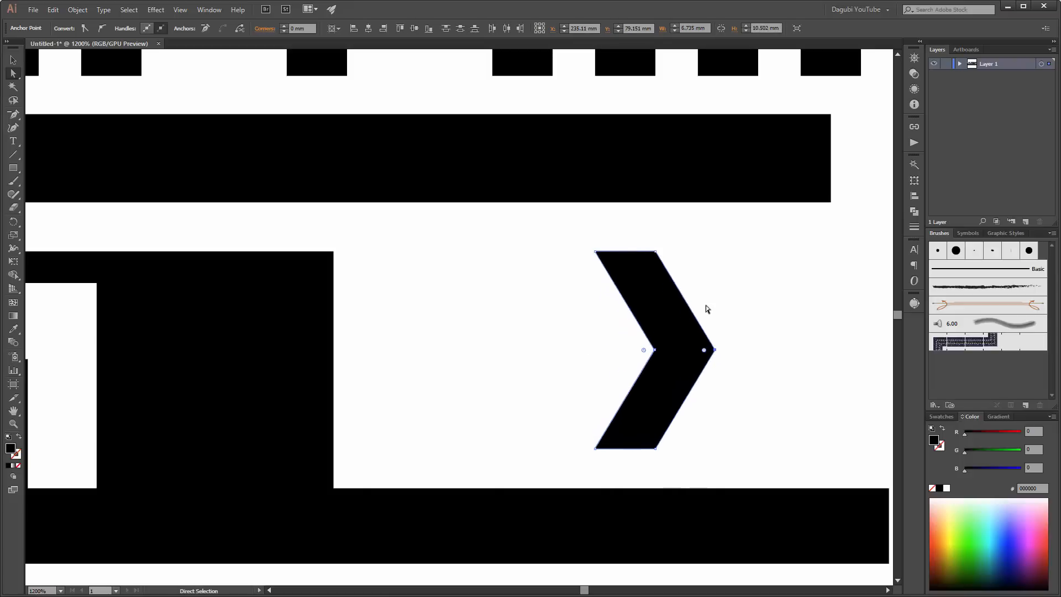
- Move the chevron about 9.5 mm left, closer to the tall block, and duplicate it about 5.8 mm to its right
{"action": "scroll", "coordinate": [767, 261], "scroll_direction": "down", "scroll_amount": 4}
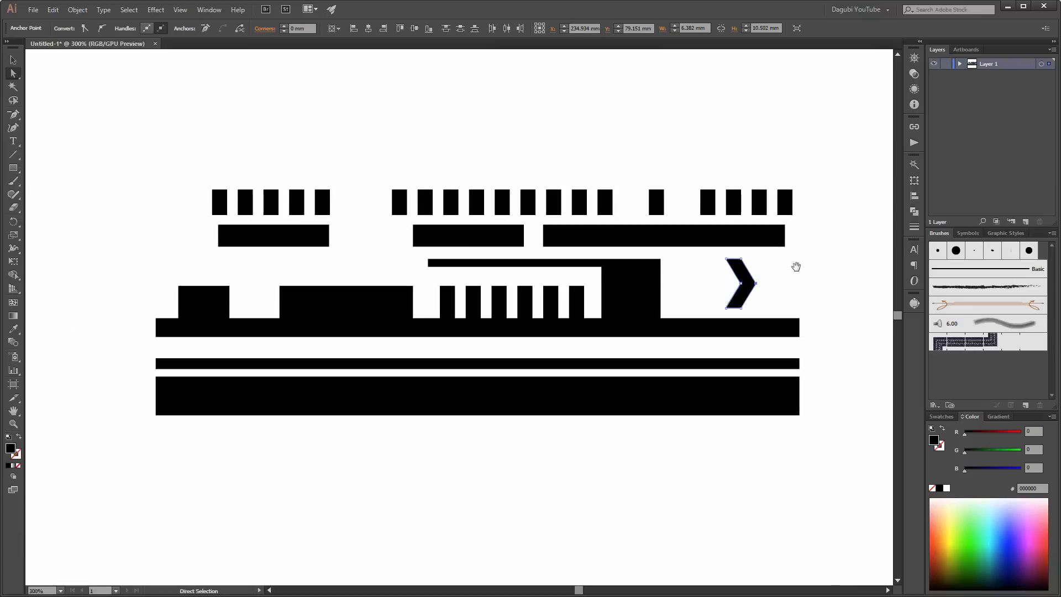
{"action": "left_click_drag", "start_coordinate": [795, 266], "coordinate": [679, 277]}
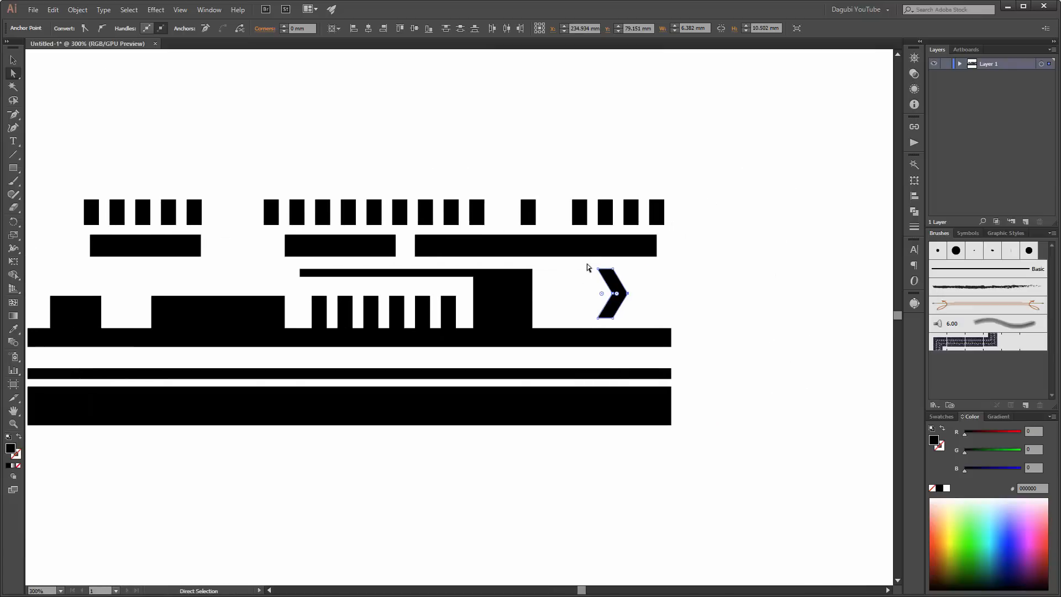
{"action": "left_click_drag", "start_coordinate": [583, 261], "coordinate": [571, 308]}
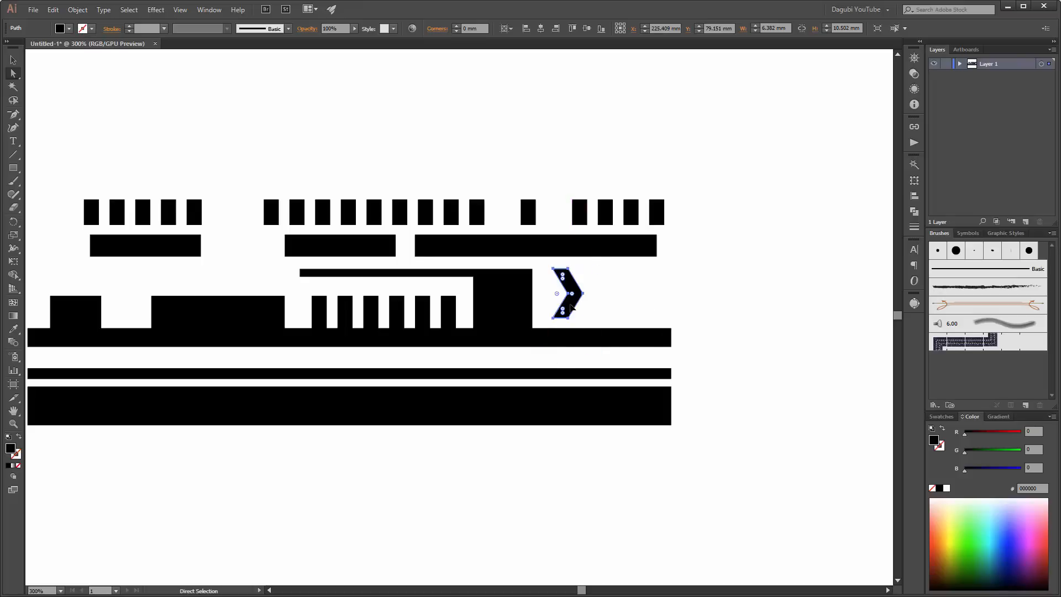
{"action": "left_click", "coordinate": [13, 60]}
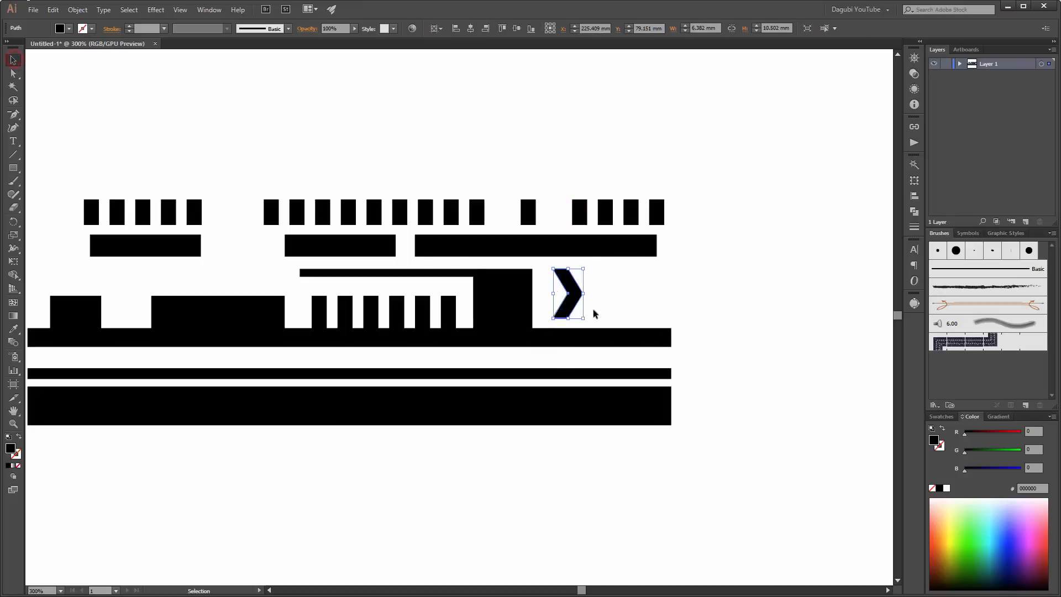
{"action": "left_click_drag", "start_coordinate": [567, 313], "coordinate": [594, 310]}
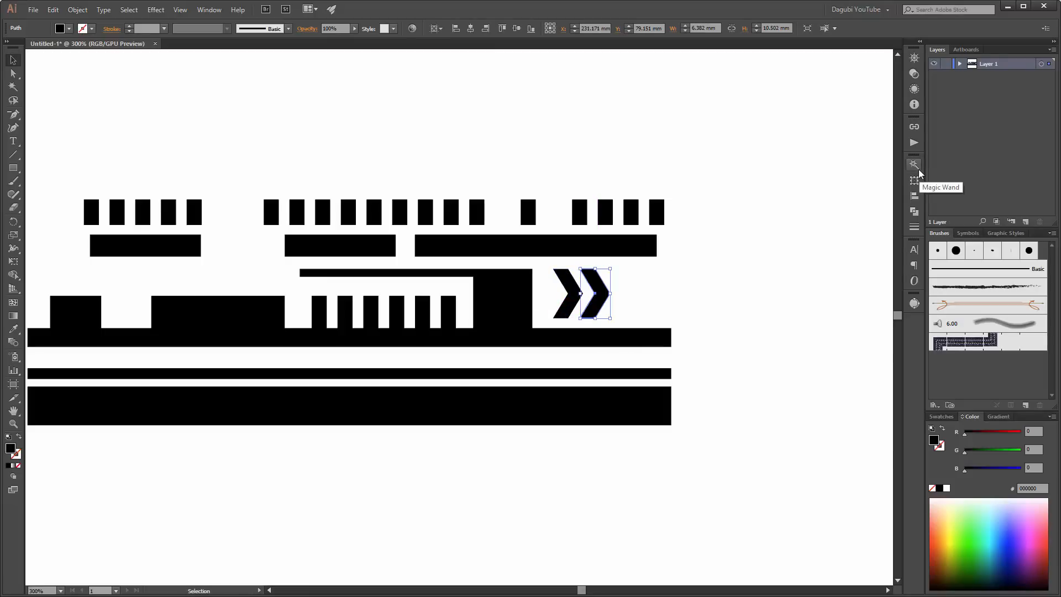
- Repeat the chevron duplication twice more to complete an evenly spaced row of four chevrons
{"action": "key", "text": "ctrl+d"}
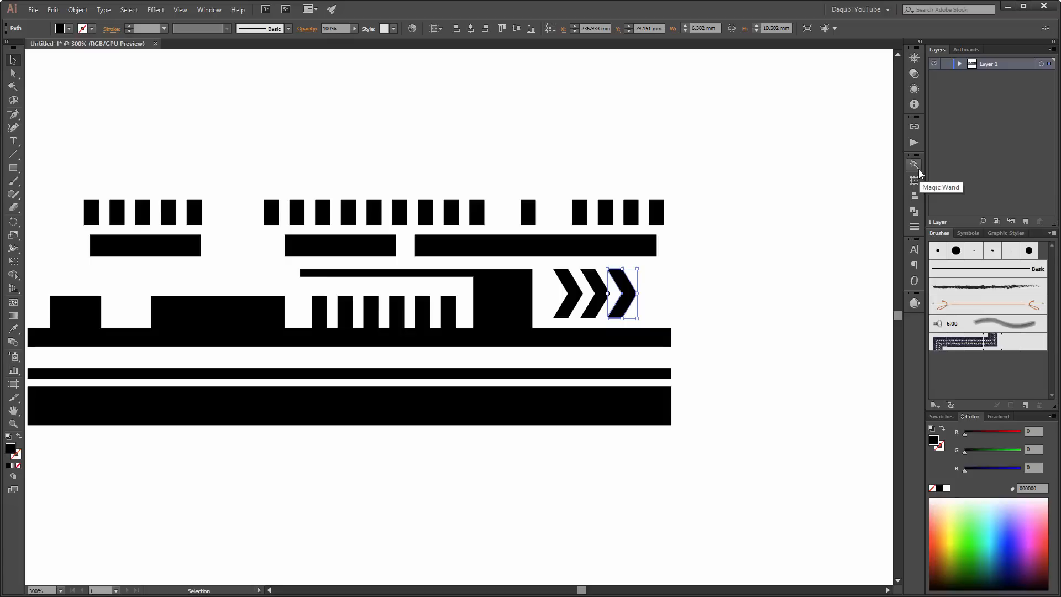
{"action": "key", "text": "ctrl+d"}
{"action": "left_click", "coordinate": [766, 238]}
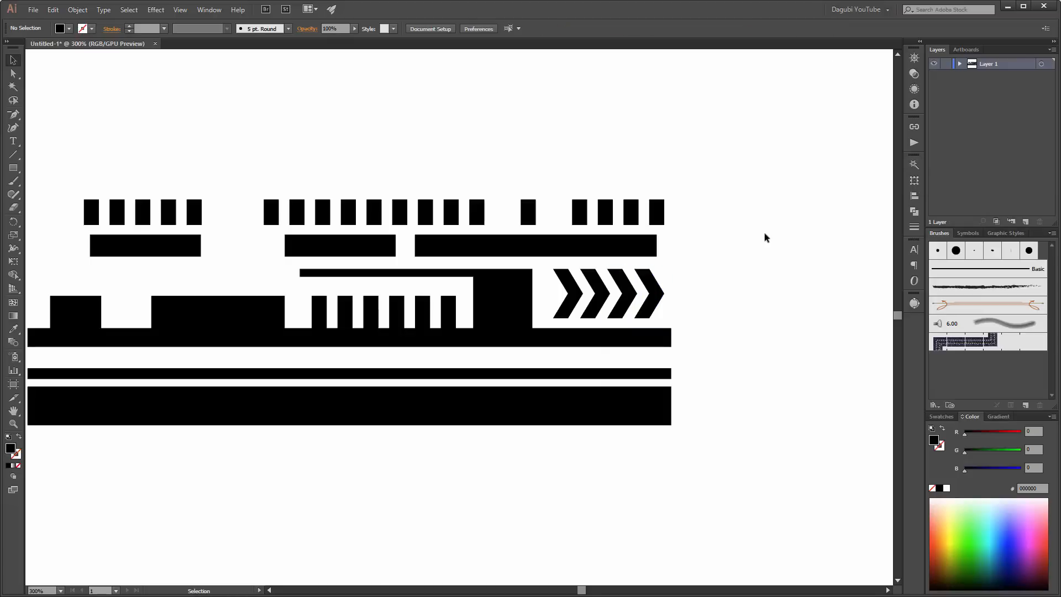
- Squeeze the first five blocks of the top row's middle group horizontally to about 1.6 mm wide each
{"action": "scroll", "coordinate": [768, 232], "scroll_direction": "down", "scroll_amount": 2}
{"action": "scroll", "coordinate": [789, 211], "scroll_direction": "up", "scroll_amount": 1}
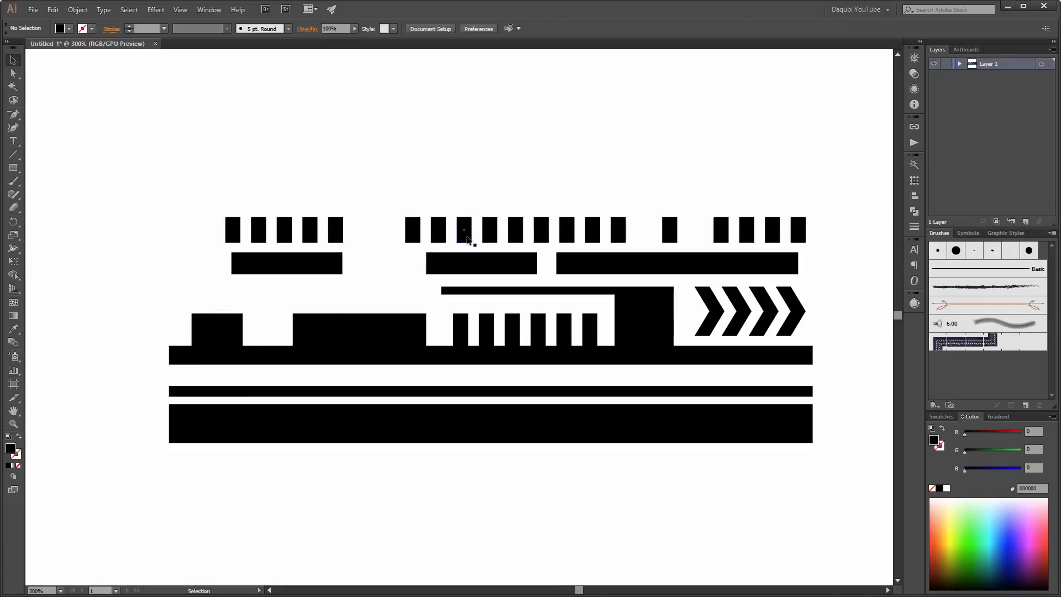
{"action": "scroll", "coordinate": [469, 240], "scroll_direction": "up", "scroll_amount": 1}
{"action": "left_click_drag", "start_coordinate": [369, 205], "coordinate": [464, 229]}
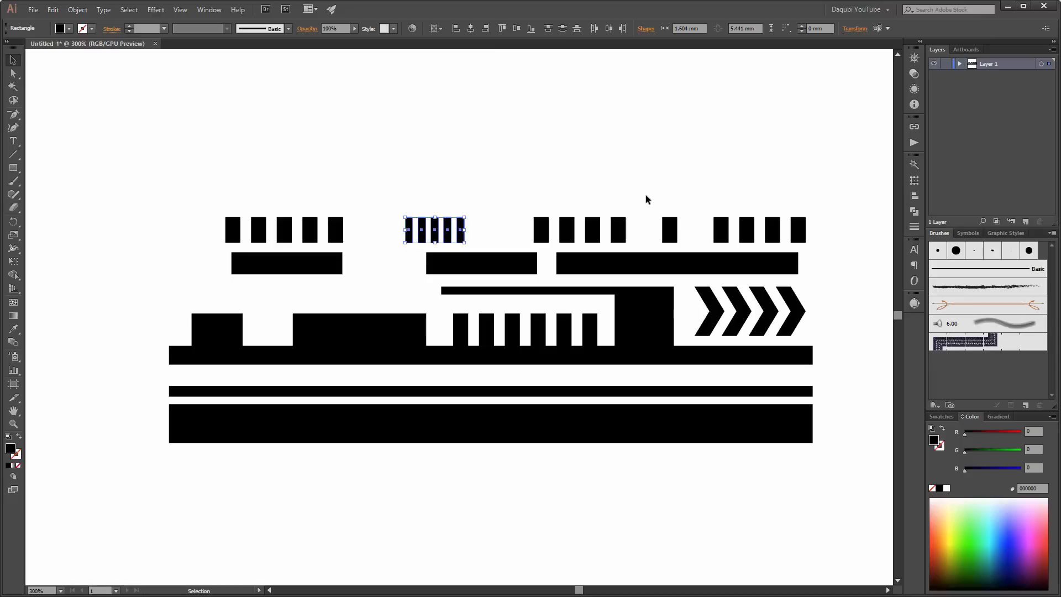
- Squeeze the single block and the first two blocks of the top row's right group horizontally to about half their width
{"action": "left_click_drag", "start_coordinate": [646, 197], "coordinate": [752, 235]}
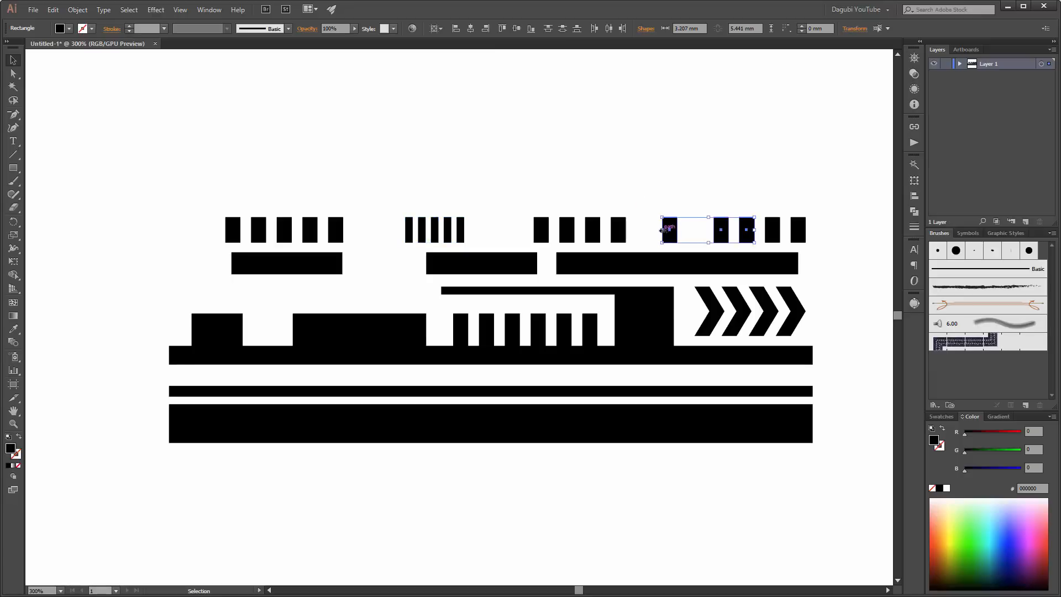
{"action": "left_click_drag", "start_coordinate": [662, 230], "coordinate": [706, 228]}
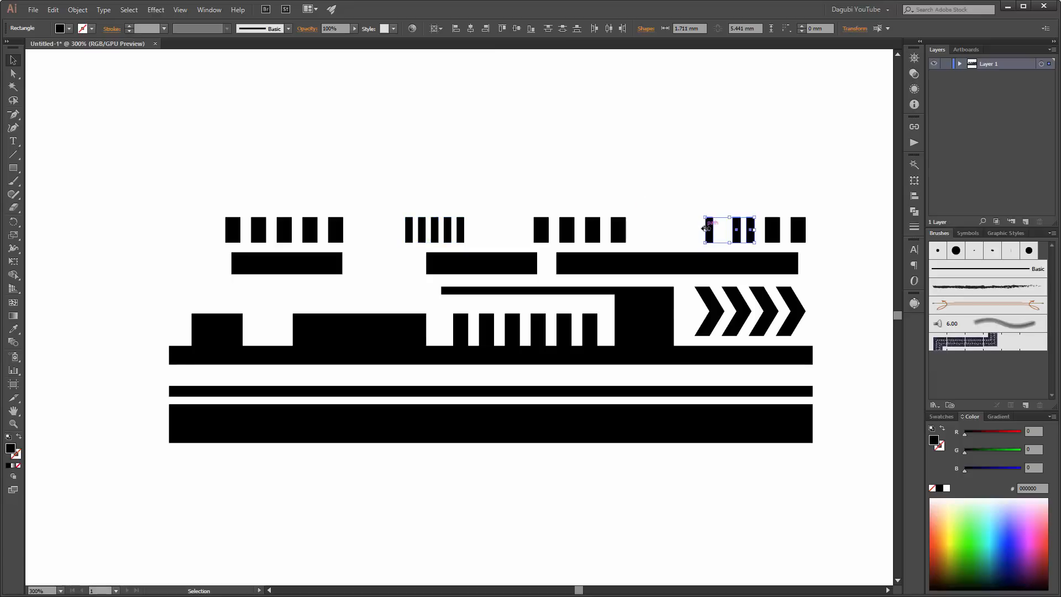
{"action": "left_click", "coordinate": [708, 174]}
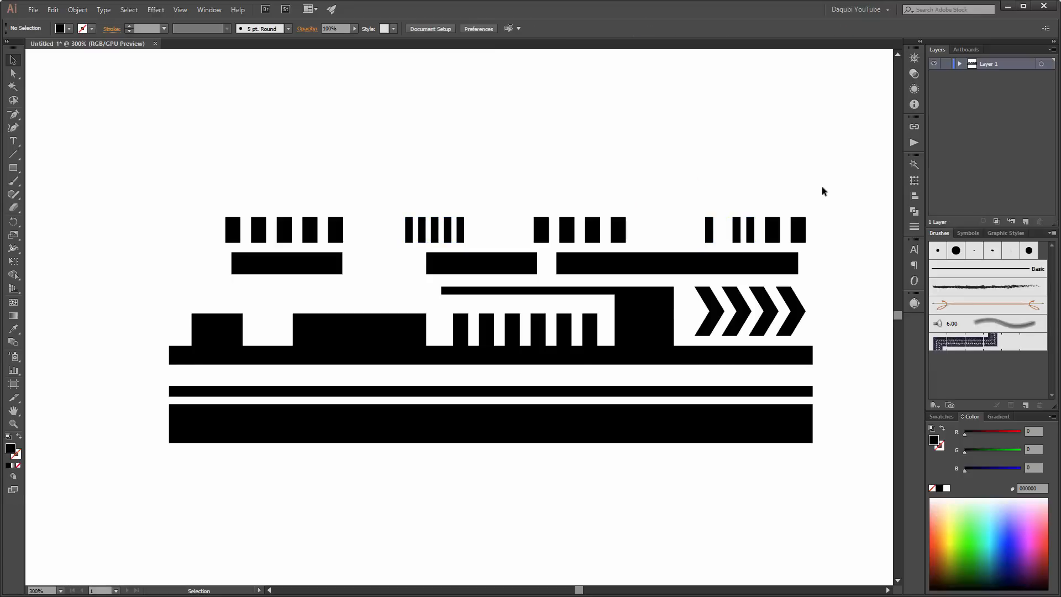
- Select all the shapes and move them straight up toward the artboard's upper edge
{"action": "scroll", "coordinate": [823, 187], "scroll_direction": "down", "scroll_amount": 2, "text": "alt"}
{"action": "left_click_drag", "start_coordinate": [824, 167], "coordinate": [692, 194]}
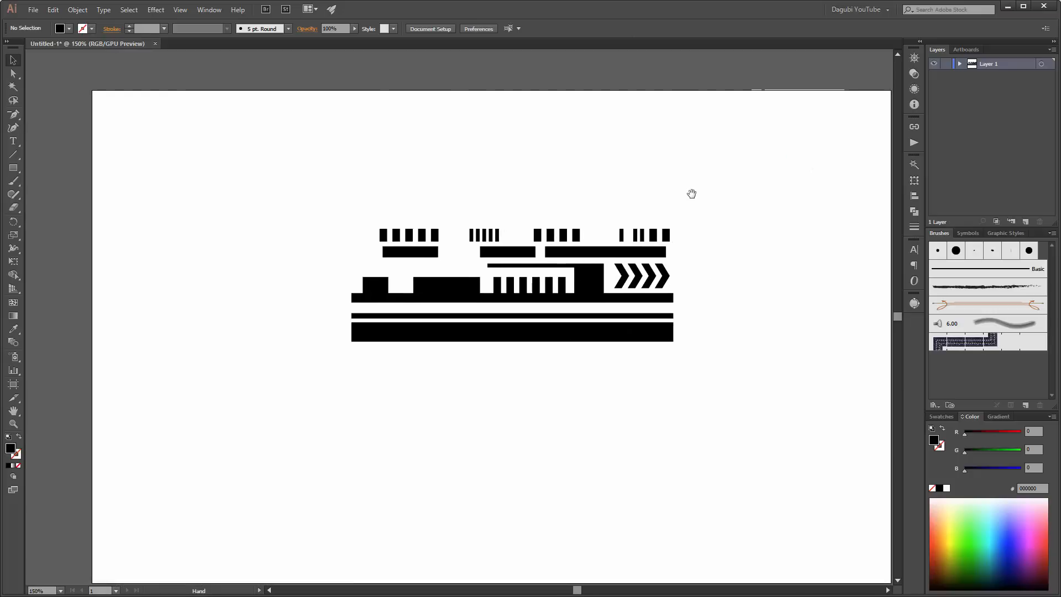
{"action": "left_click_drag", "start_coordinate": [293, 178], "coordinate": [742, 388]}
{"action": "left_click_drag", "start_coordinate": [589, 332], "coordinate": [593, 246]}
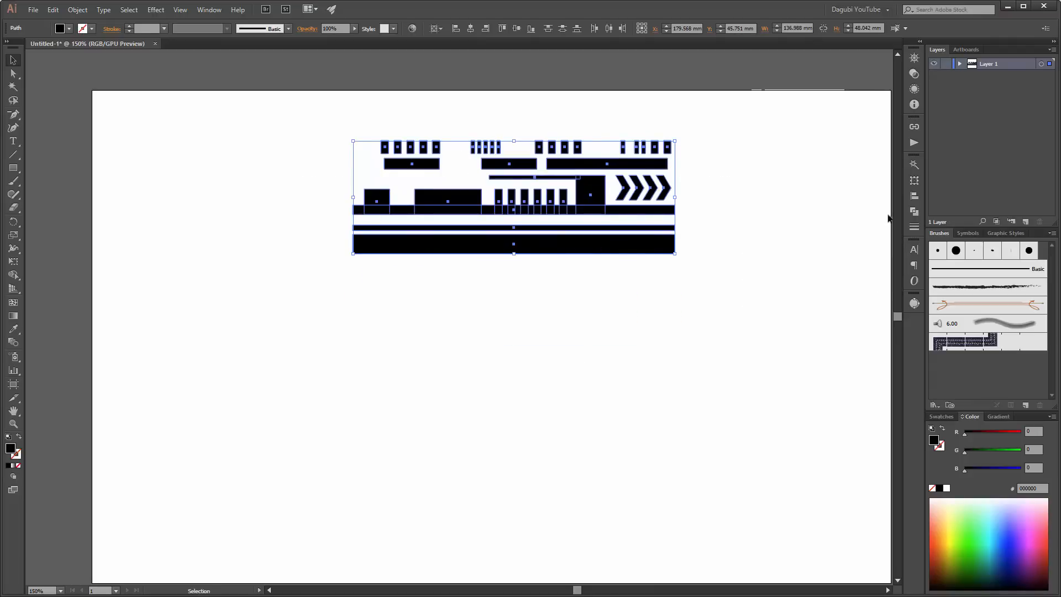
- Unite all the selected shapes with the Pathfinder and fit the artboard in the window
{"action": "left_click", "coordinate": [914, 211]}
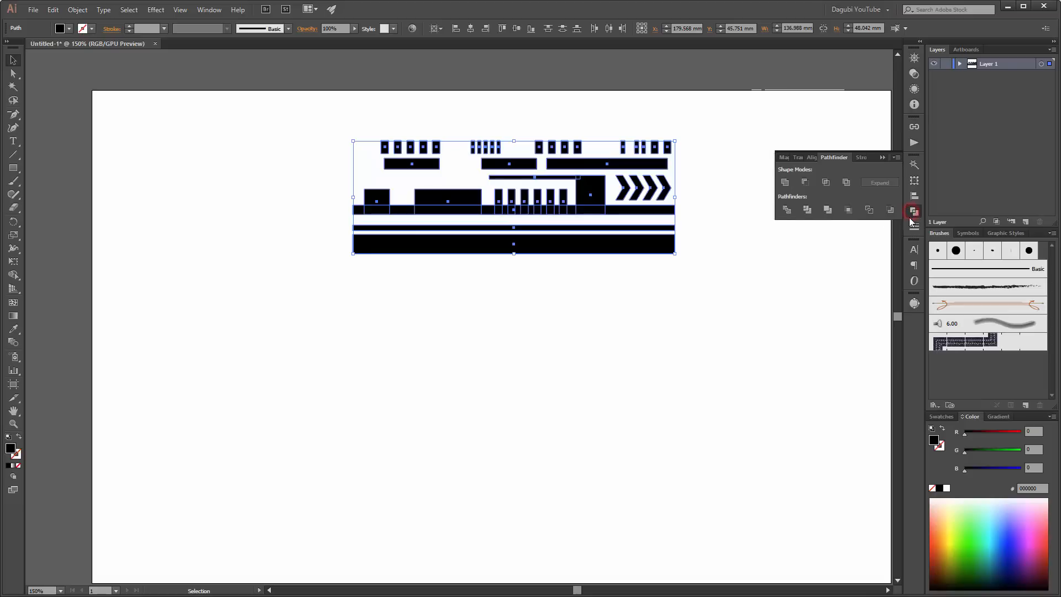
{"action": "left_click", "coordinate": [784, 182]}
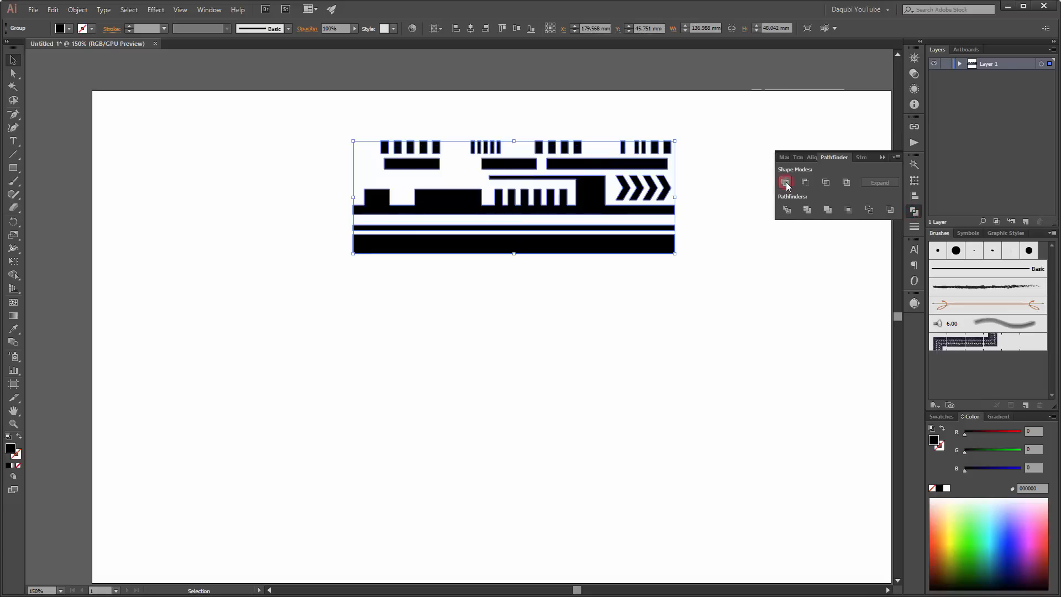
{"action": "left_click", "coordinate": [734, 124]}
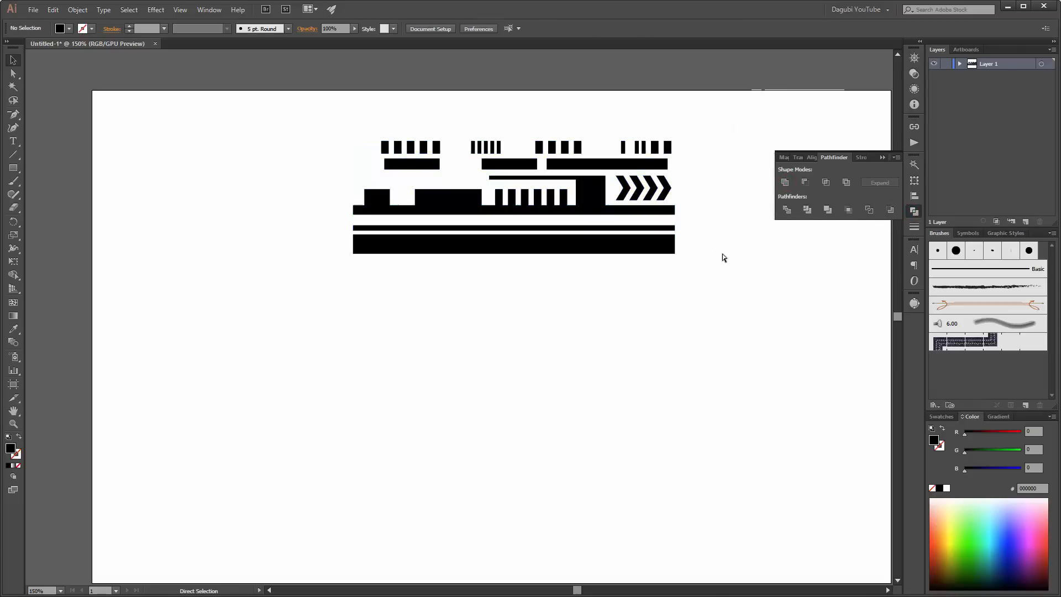
{"action": "key", "text": "ctrl+0"}
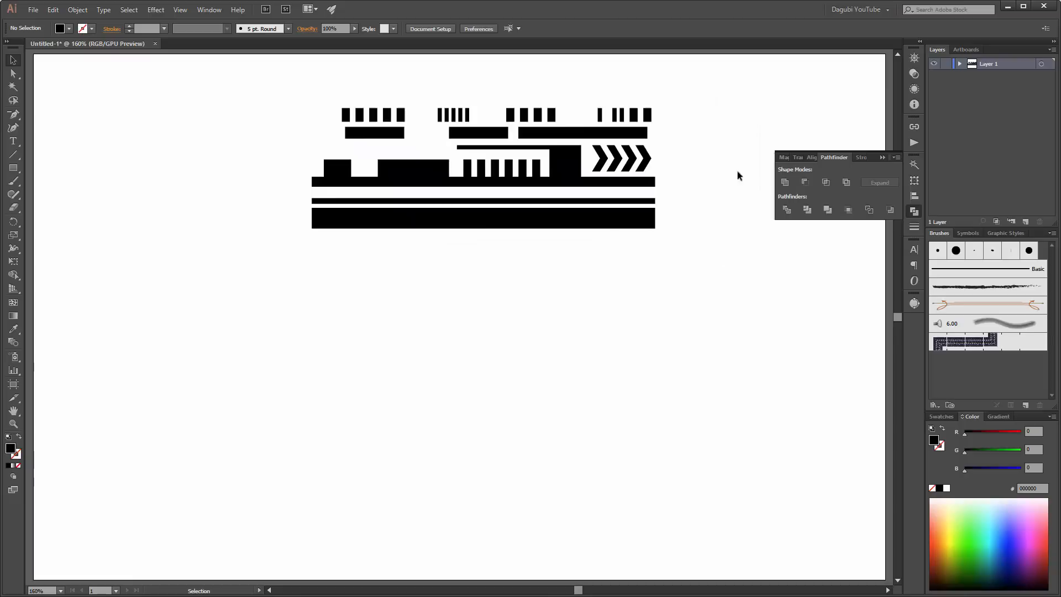
{"action": "left_click", "coordinate": [885, 157]}
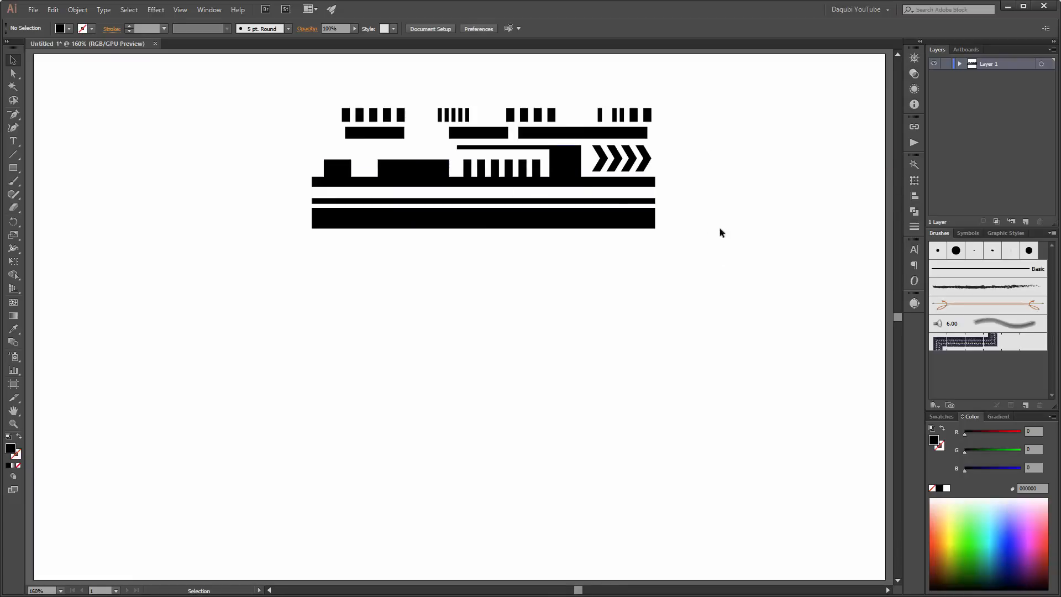
- Scale the united artwork down to about 82.6 by 29 mm and move it to the upper middle of the artboard
{"action": "left_click_drag", "start_coordinate": [254, 90], "coordinate": [746, 271]}
{"action": "left_click_drag", "start_coordinate": [657, 229], "coordinate": [551, 181]}
{"action": "left_click_drag", "start_coordinate": [446, 179], "coordinate": [543, 165]}
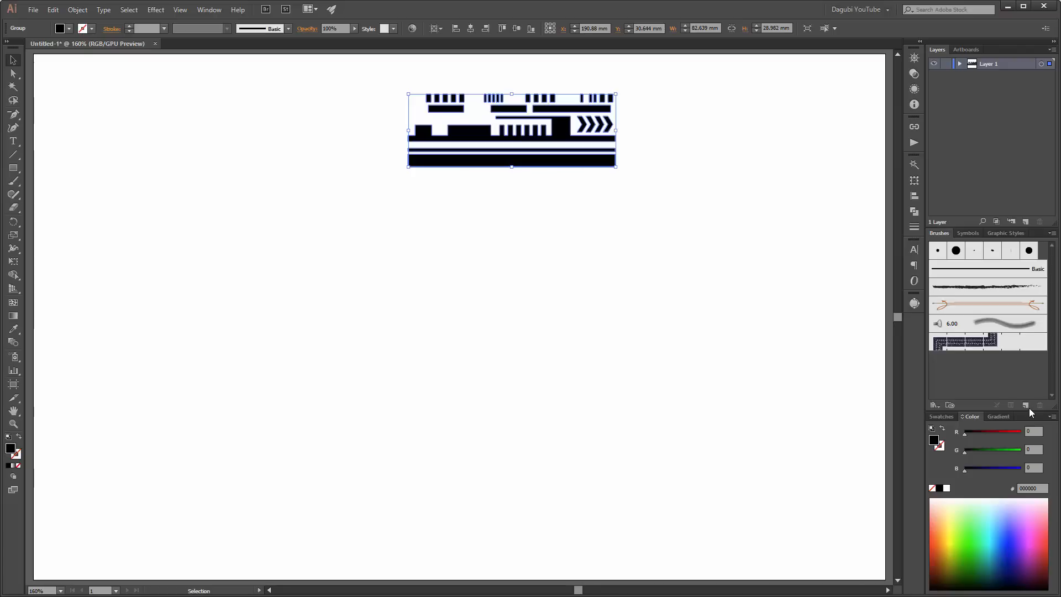
- Create a pattern brush from the united artwork with the colorization method set to Tints
{"action": "left_click", "coordinate": [1052, 234]}
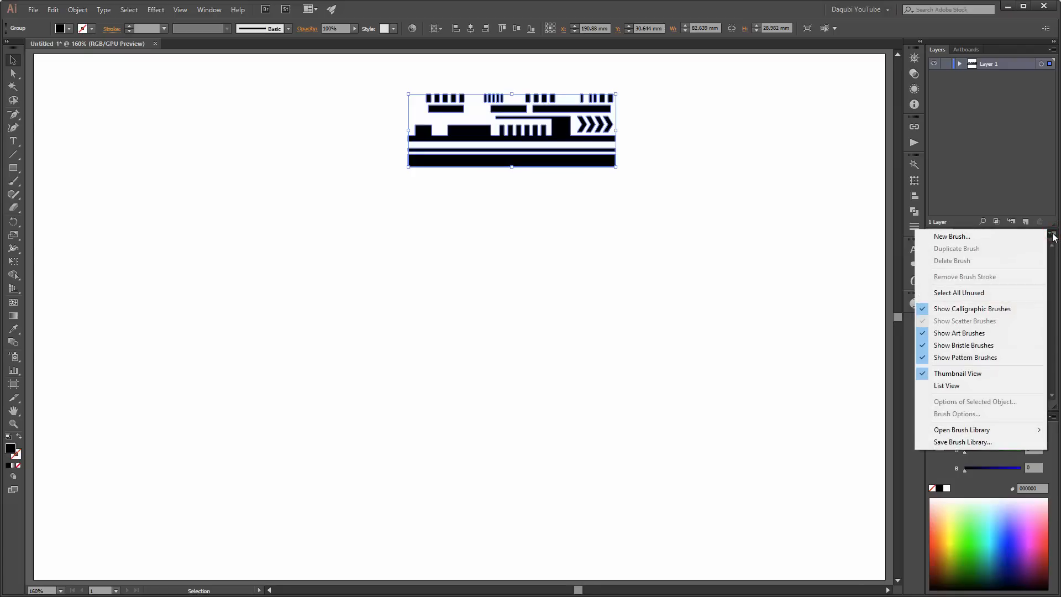
{"action": "left_click", "coordinate": [958, 238]}
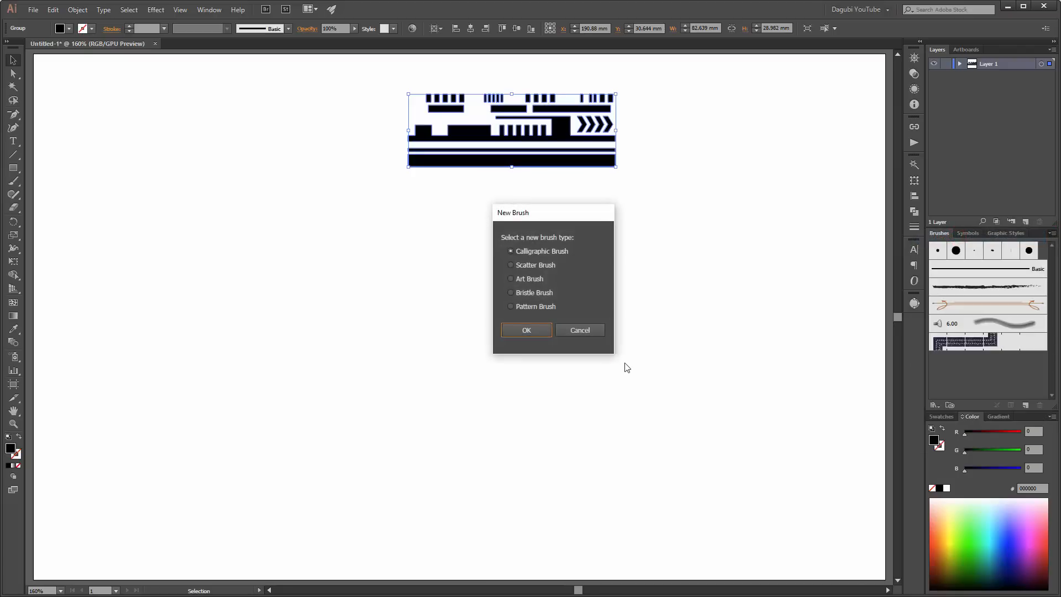
{"action": "left_click", "coordinate": [526, 330]}
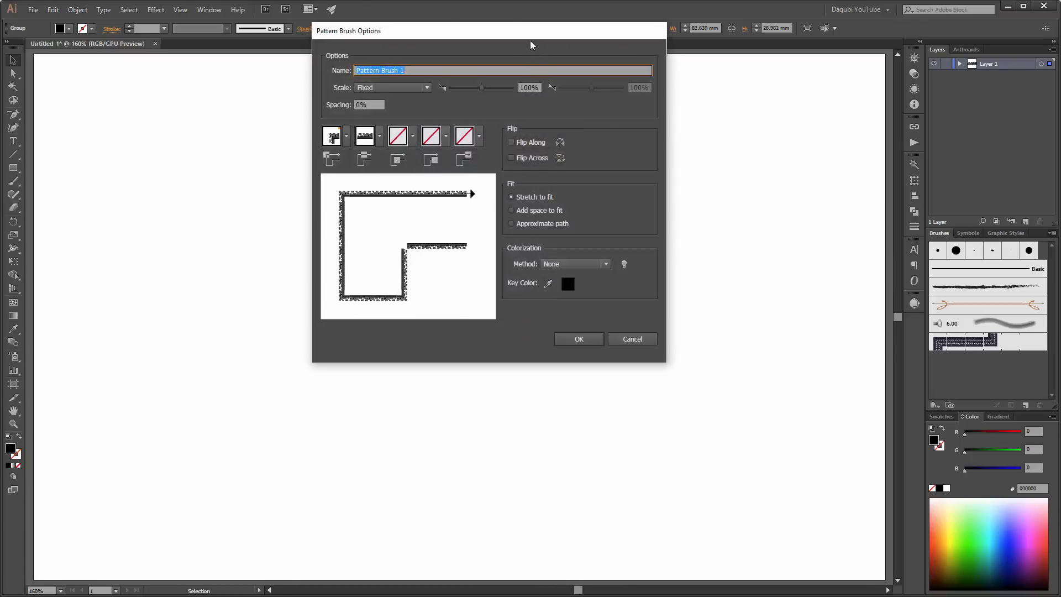
{"action": "mouse_move", "coordinate": [531, 42]}
{"action": "left_mouse_down"}
{"action": "mouse_move", "coordinate": [552, 48]}
{"action": "mouse_move", "coordinate": [694, 207]}
{"action": "left_mouse_up"}
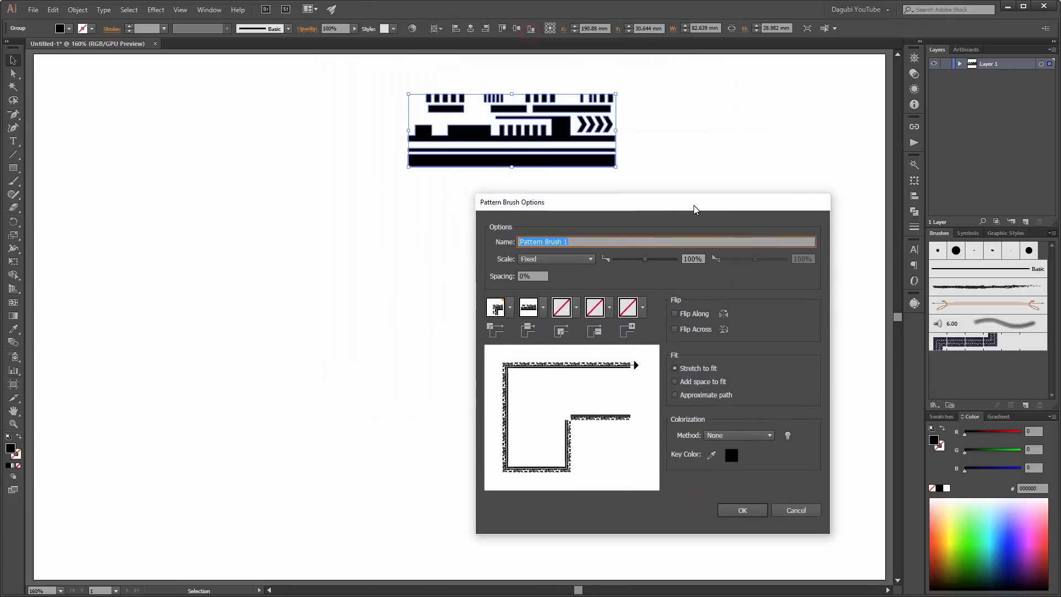
{"action": "left_click", "coordinate": [717, 434]}
{"action": "left_click", "coordinate": [717, 456]}
{"action": "left_click", "coordinate": [742, 510]}
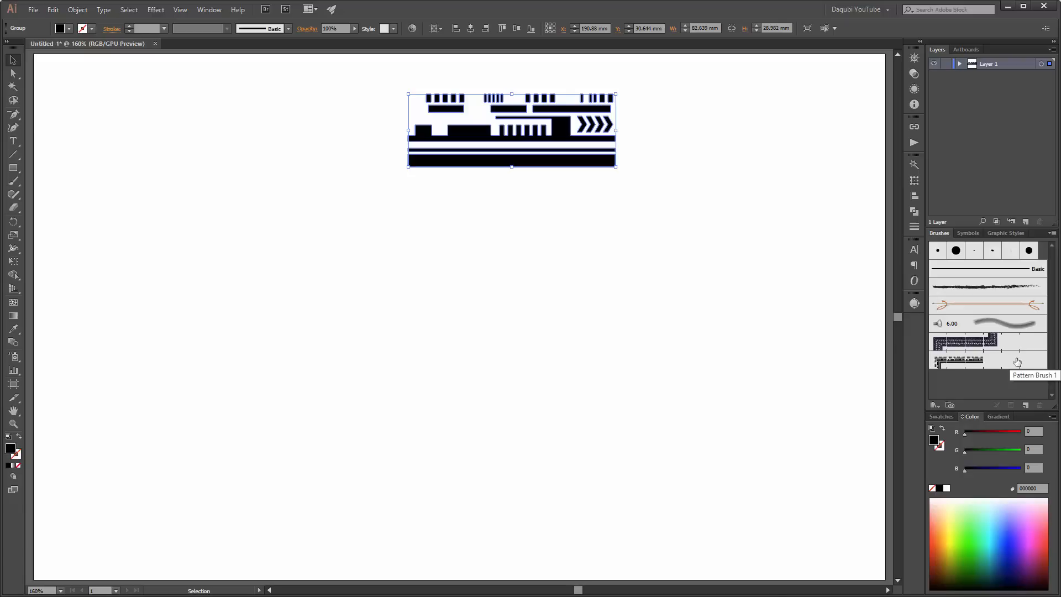
- Duplicate the new pattern brush and deselect the artwork
{"action": "left_click", "coordinate": [1011, 361]}
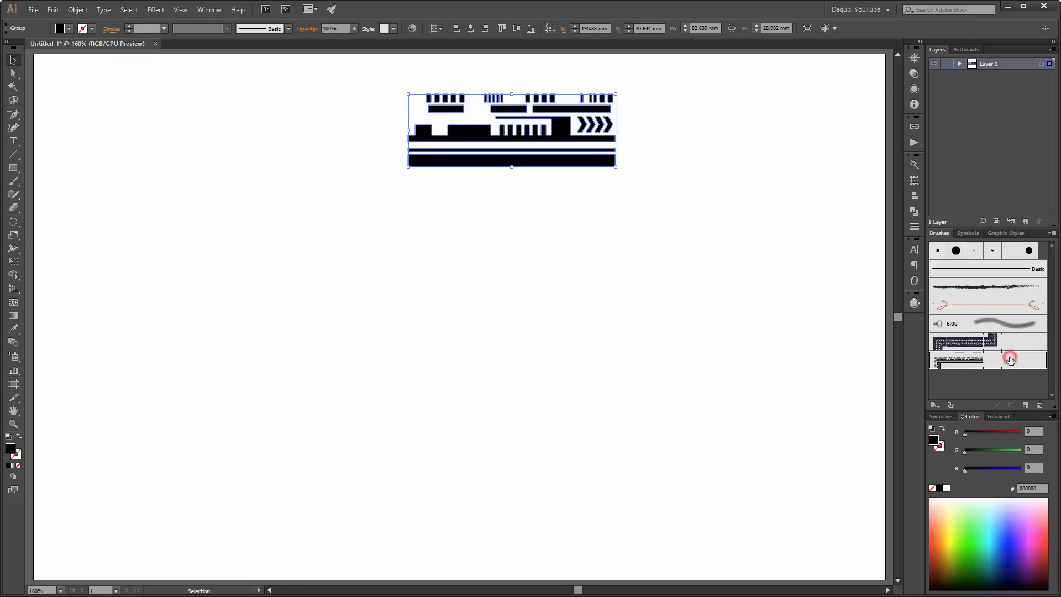
{"action": "mouse_move", "coordinate": [1011, 361]}
{"action": "left_mouse_down"}
{"action": "mouse_move", "coordinate": [1025, 374]}
{"action": "mouse_move", "coordinate": [1027, 407]}
{"action": "left_mouse_up"}
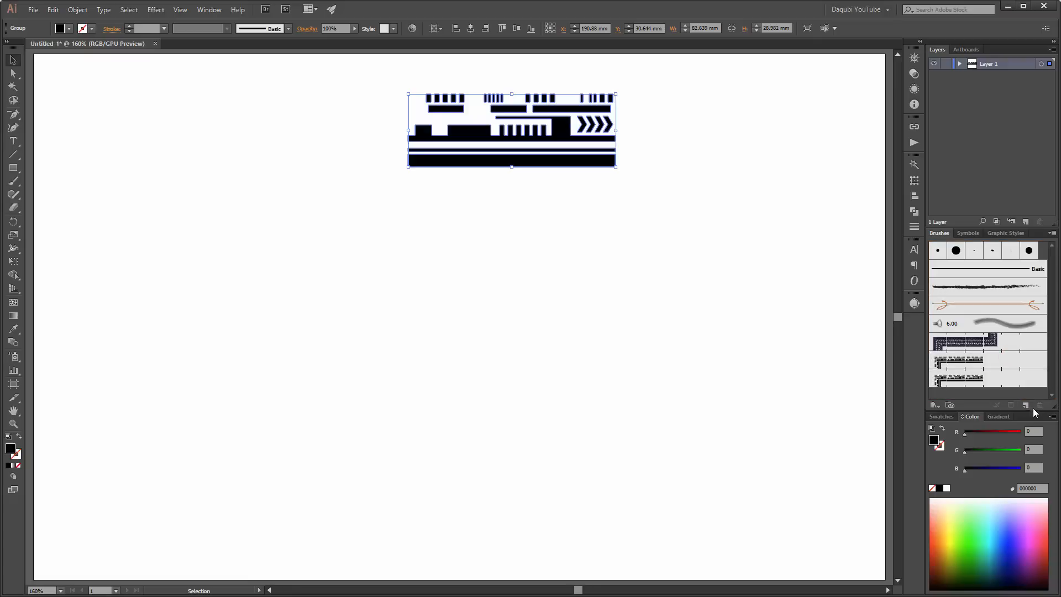
{"action": "left_click", "coordinate": [764, 301]}
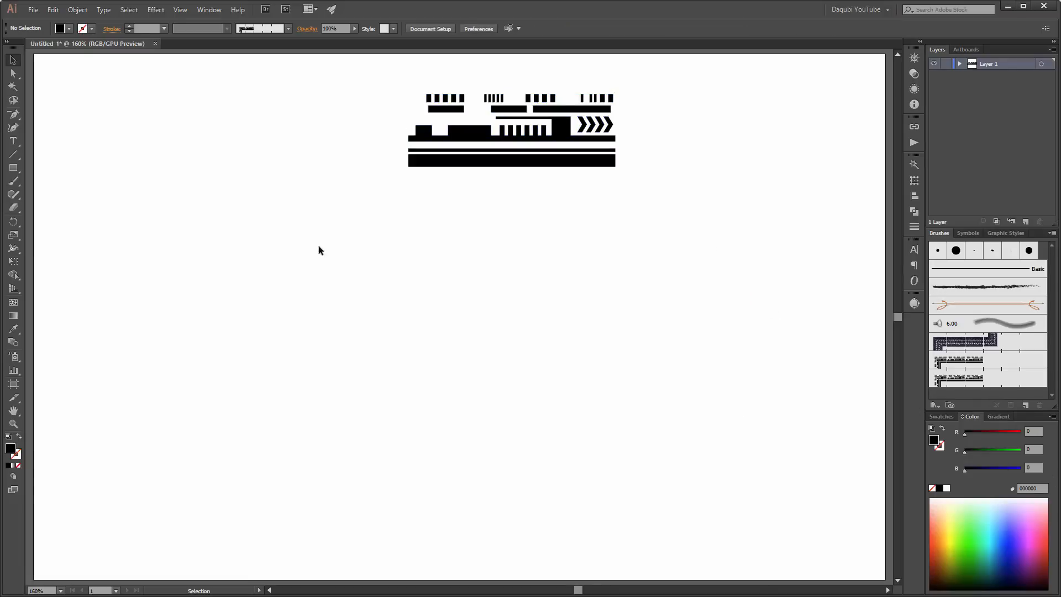
- Draw two circles side by side below the artwork, about 90.6 mm and 93.1 mm in diameter
{"action": "left_click_drag", "start_coordinate": [13, 168], "coordinate": [52, 194]}
{"action": "left_click_drag", "start_coordinate": [216, 257], "coordinate": [443, 484]}
{"action": "left_click_drag", "start_coordinate": [547, 260], "coordinate": [780, 493]}
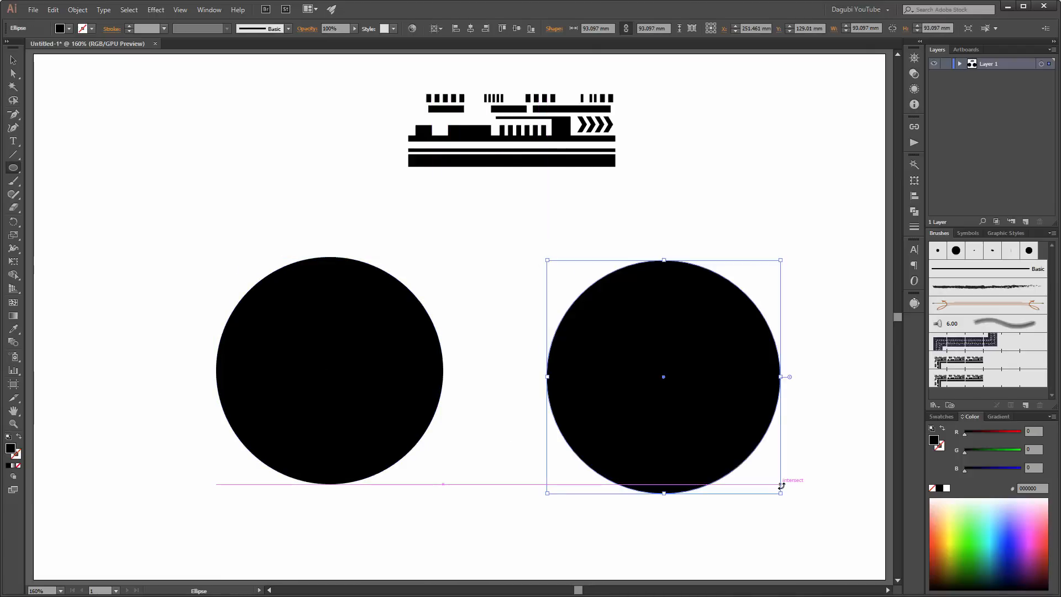
- Remove the fill from both circles and give them a dark red 620000 stroke
{"action": "left_click", "coordinate": [14, 60]}
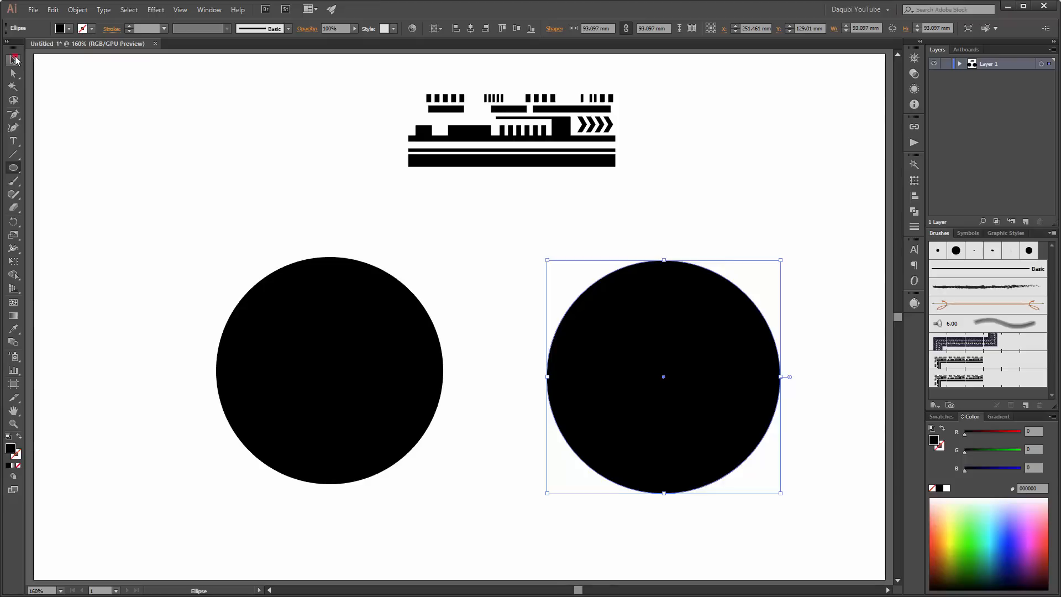
{"action": "left_click_drag", "start_coordinate": [135, 309], "coordinate": [805, 411]}
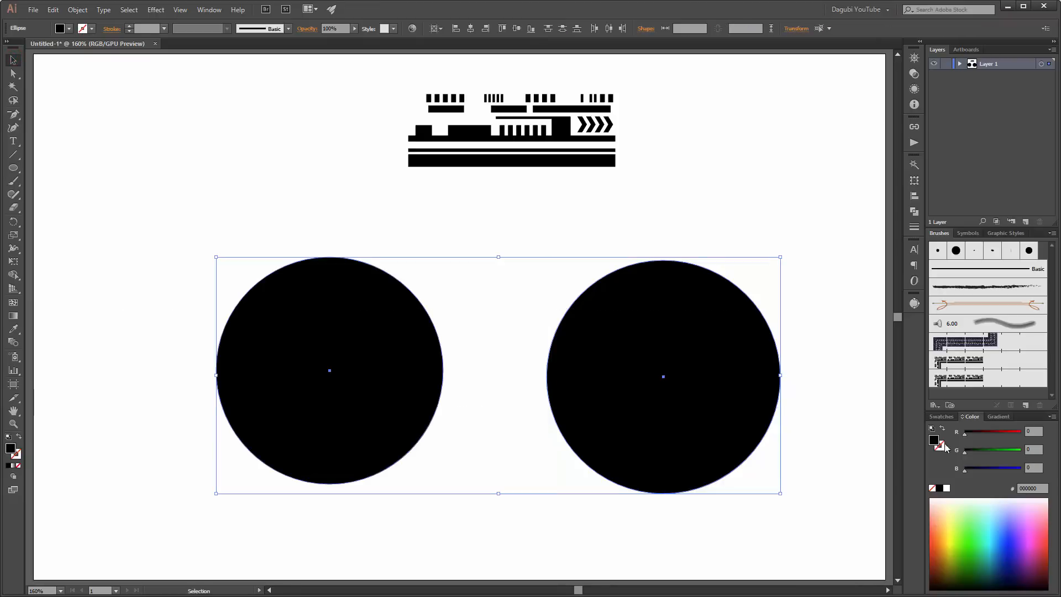
{"action": "left_click", "coordinate": [932, 489]}
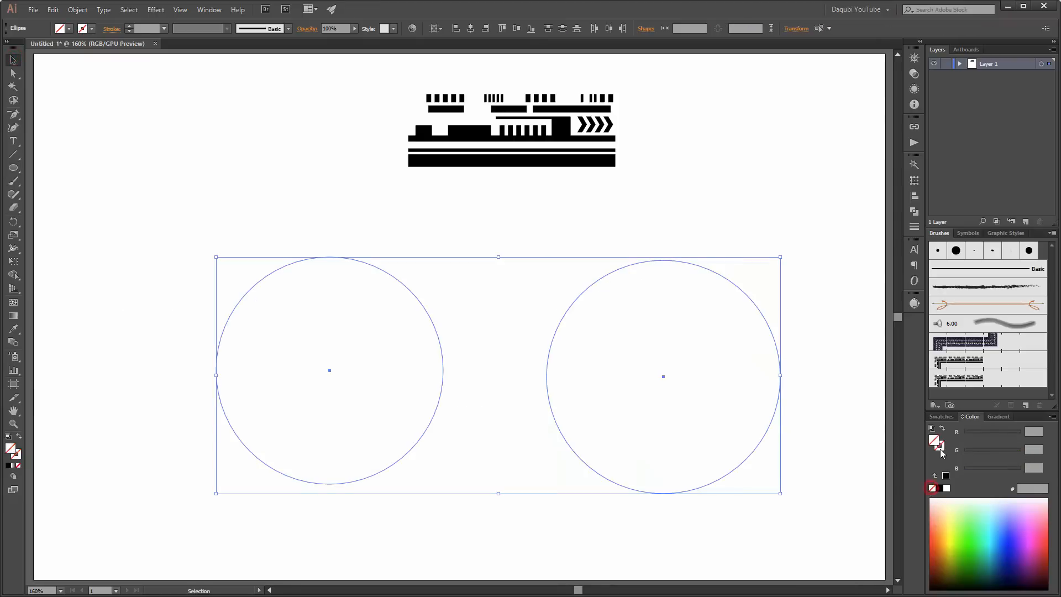
{"action": "left_click", "coordinate": [941, 447]}
{"action": "left_click", "coordinate": [940, 488]}
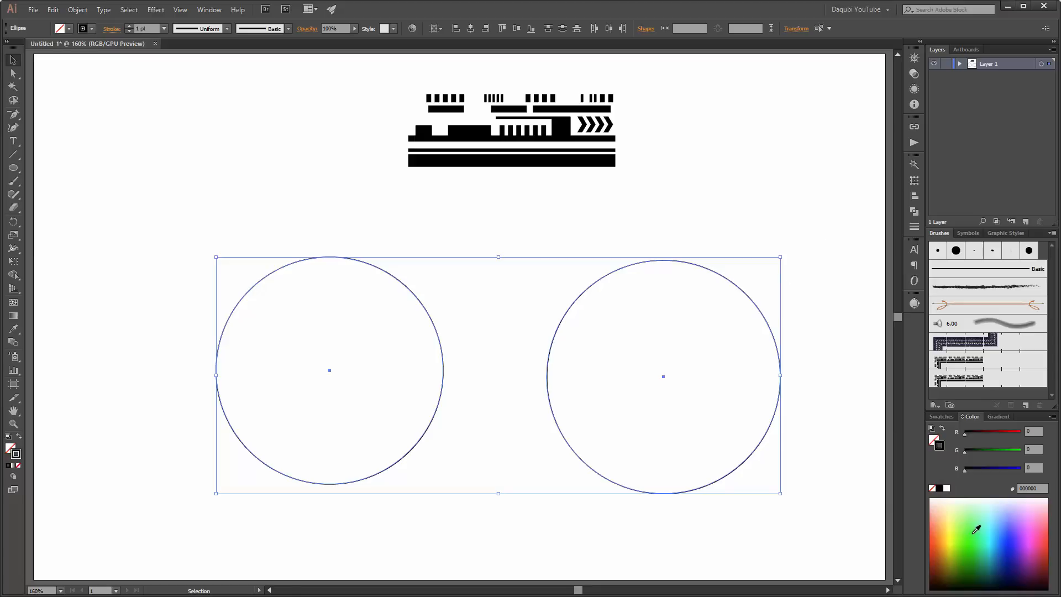
{"action": "left_click_drag", "start_coordinate": [966, 434], "coordinate": [987, 433]}
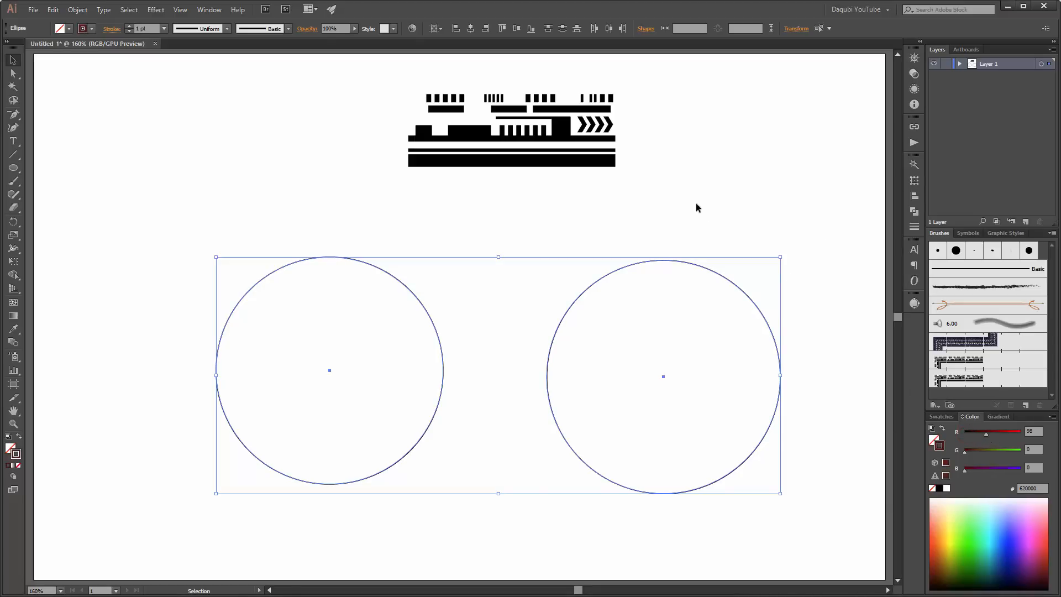
{"action": "left_click", "coordinate": [713, 204]}
- Apply the original pattern brush to the left circle and the duplicated brush to the right circle
{"action": "left_click_drag", "start_coordinate": [260, 258], "coordinate": [289, 336]}
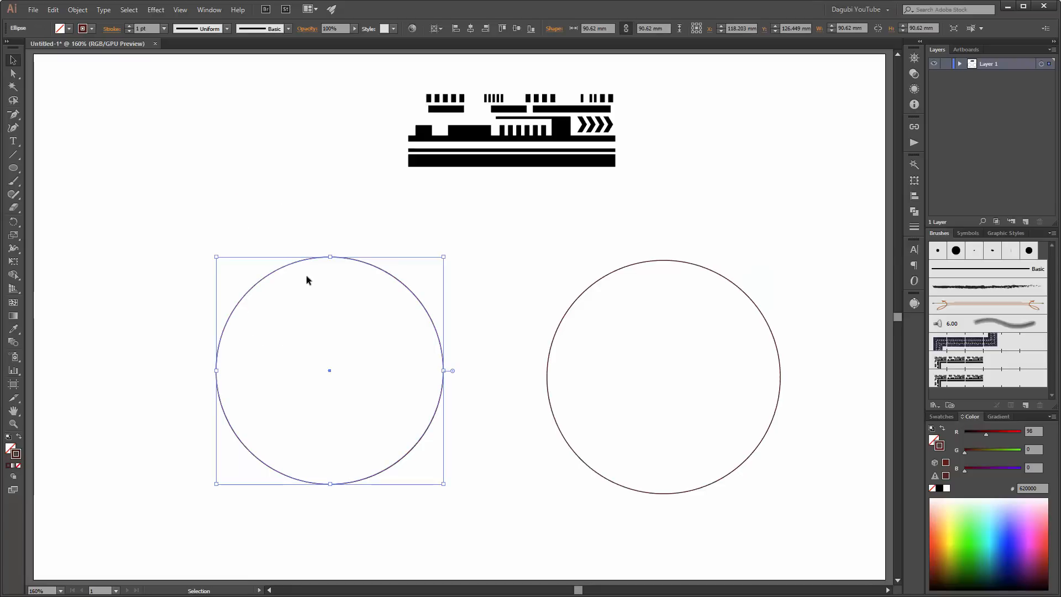
{"action": "left_click", "coordinate": [978, 358]}
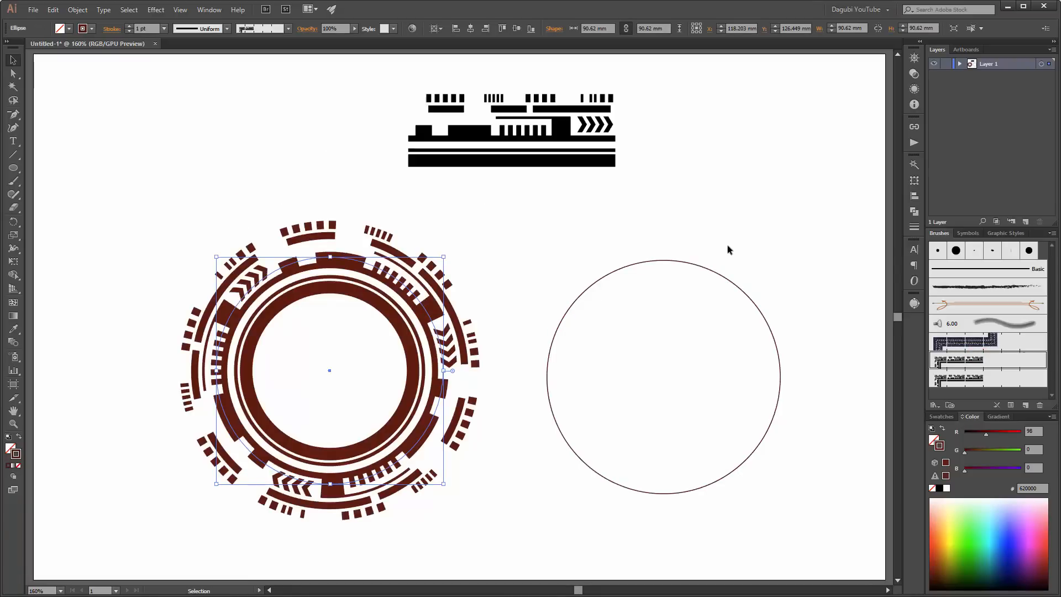
{"action": "left_click_drag", "start_coordinate": [765, 242], "coordinate": [694, 328]}
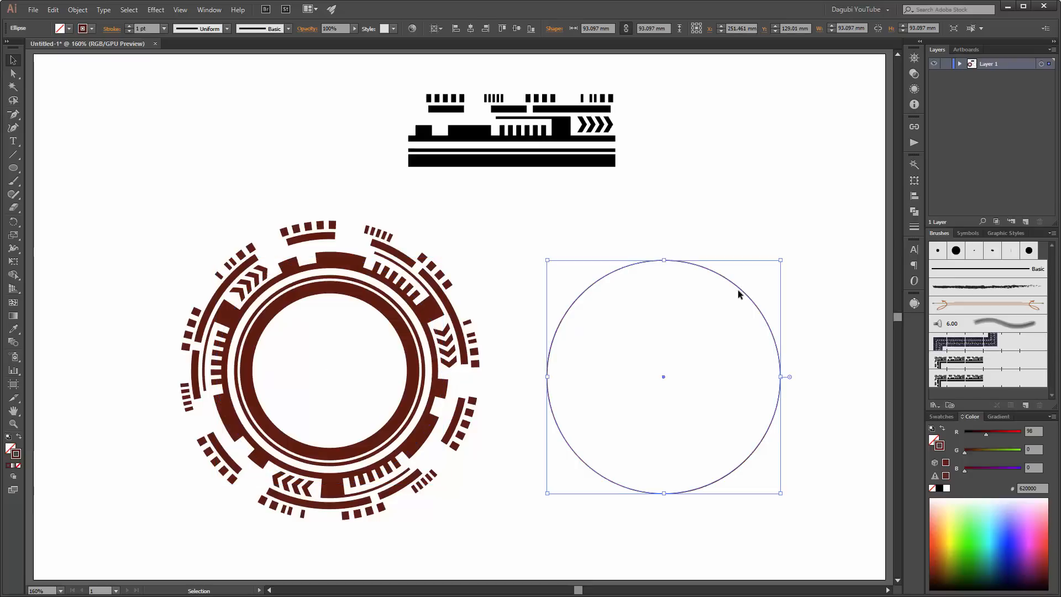
{"action": "left_click", "coordinate": [973, 380]}
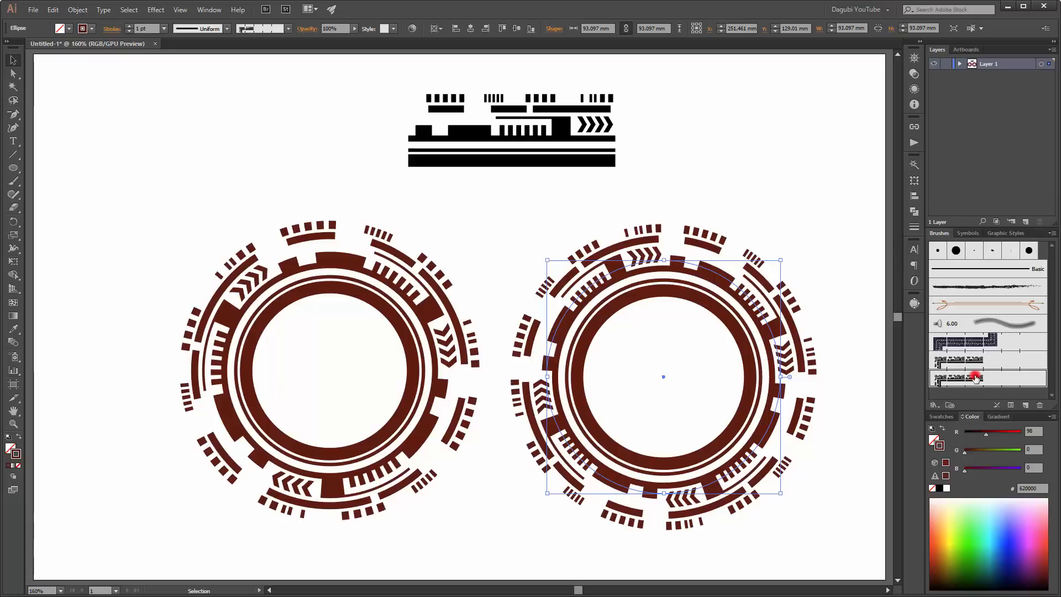
- Enable Flip Across on the duplicated pattern brush and apply the change to existing strokes
{"action": "double_click", "coordinate": [976, 379]}
{"action": "mouse_move", "coordinate": [706, 205]}
{"action": "left_mouse_down"}
{"action": "mouse_move", "coordinate": [846, 143]}
{"action": "mouse_move", "coordinate": [921, 92]}
{"action": "left_mouse_up"}
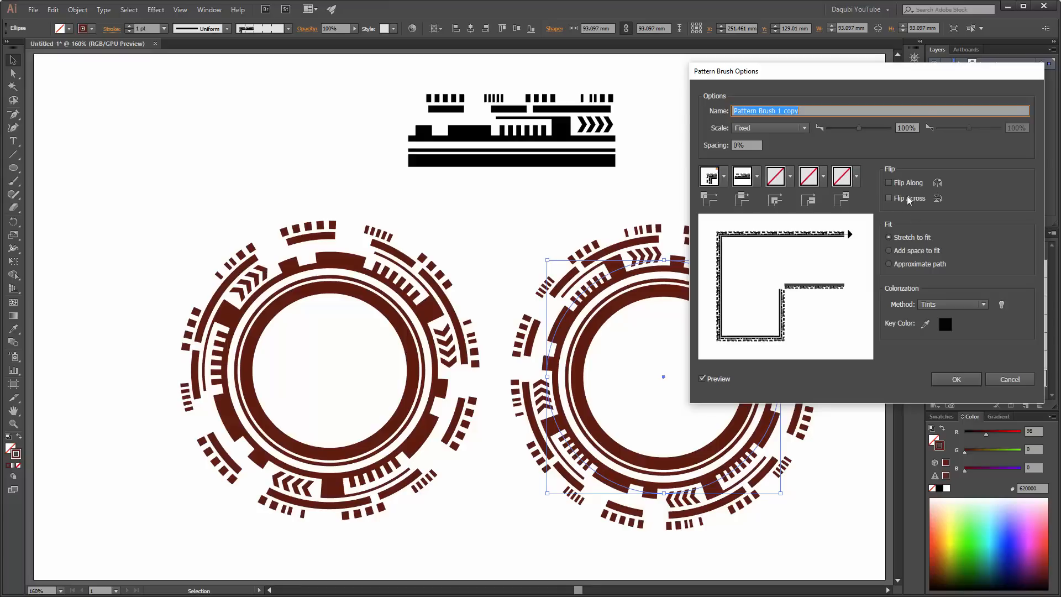
{"action": "left_click", "coordinate": [891, 198]}
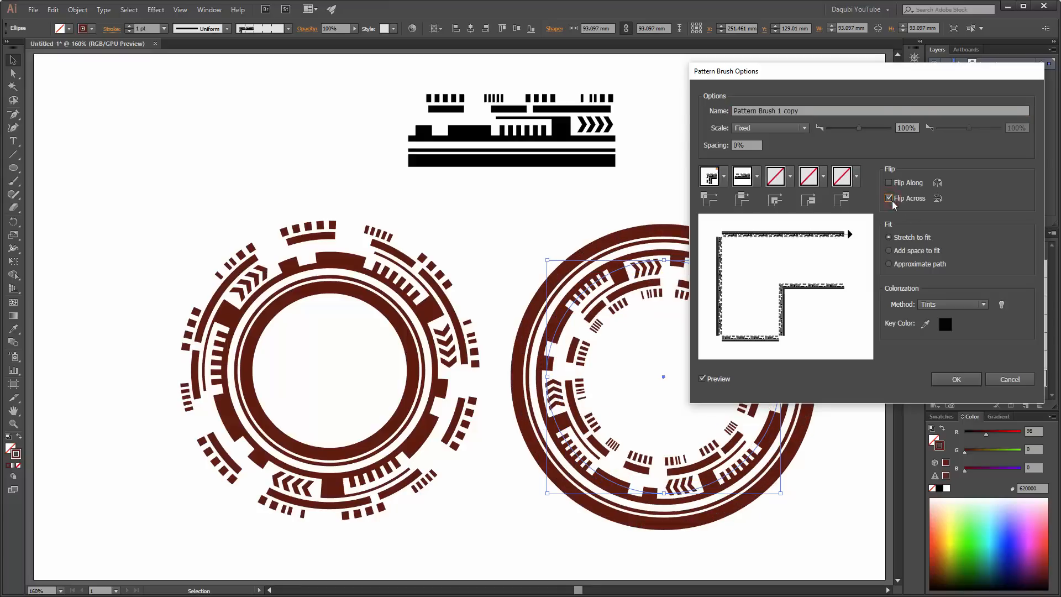
{"action": "left_click", "coordinate": [956, 379]}
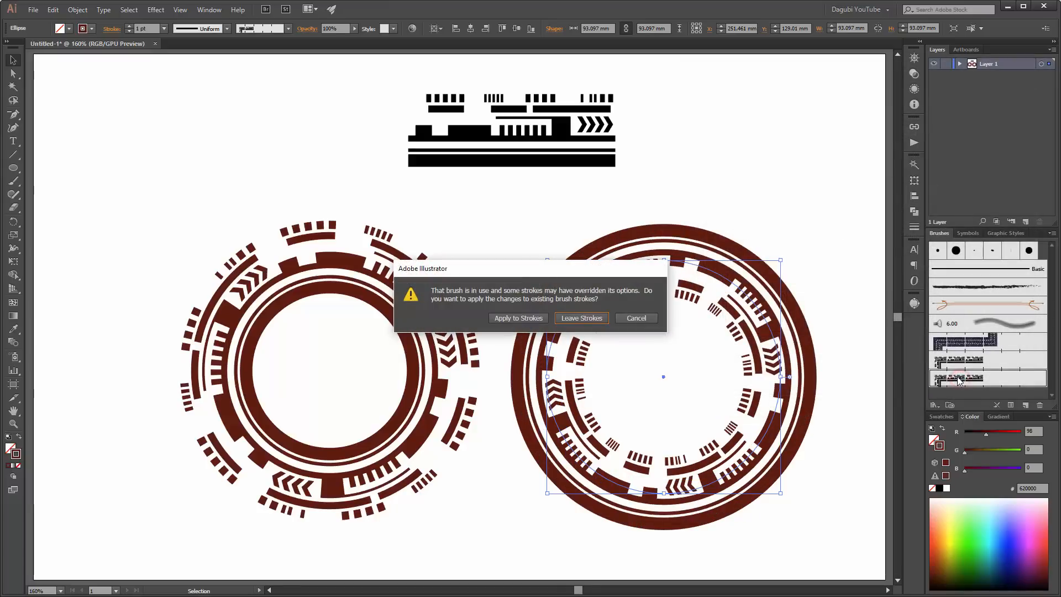
{"action": "left_click", "coordinate": [517, 319]}
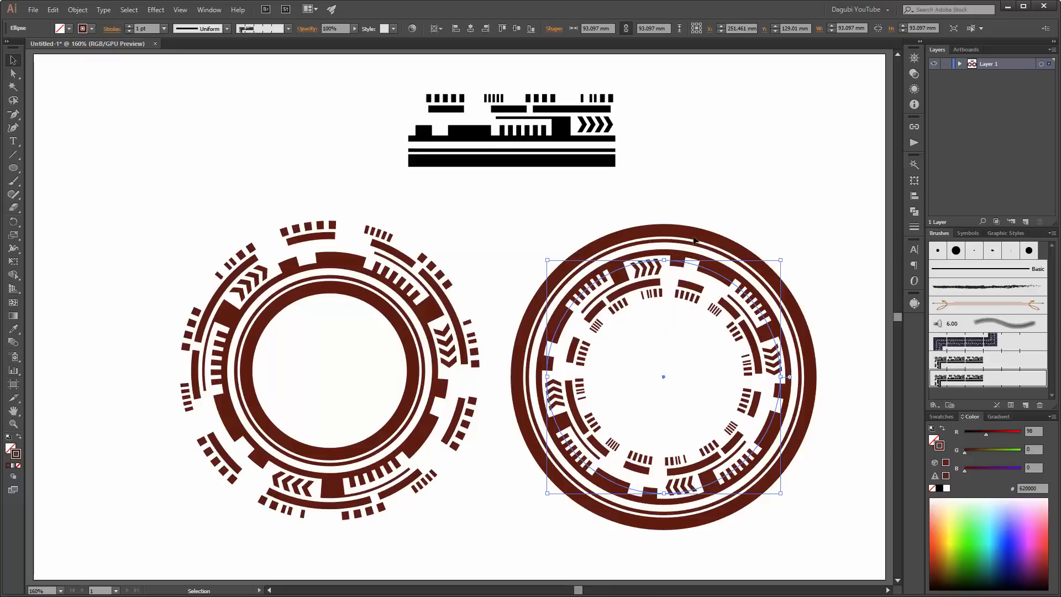
- Recolor the right circle's stroke blue 00319D, and delete both brushed circles from the artboard
{"action": "mouse_move", "coordinate": [988, 532]}
{"action": "left_mouse_down"}
{"action": "mouse_move", "coordinate": [999, 529]}
{"action": "mouse_move", "coordinate": [1003, 557]}
{"action": "left_mouse_up"}
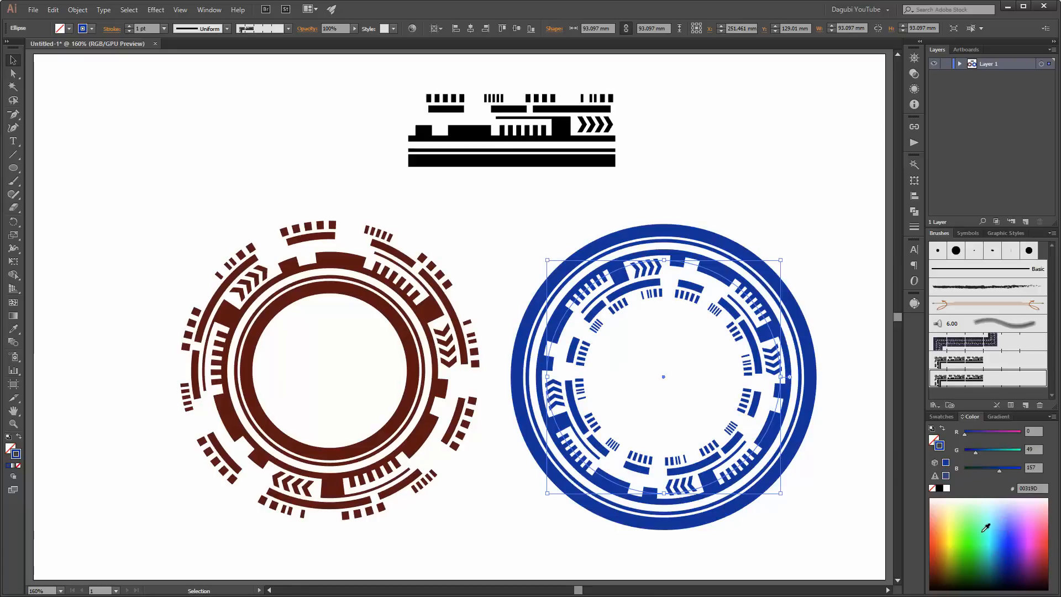
{"action": "left_click", "coordinate": [815, 113]}
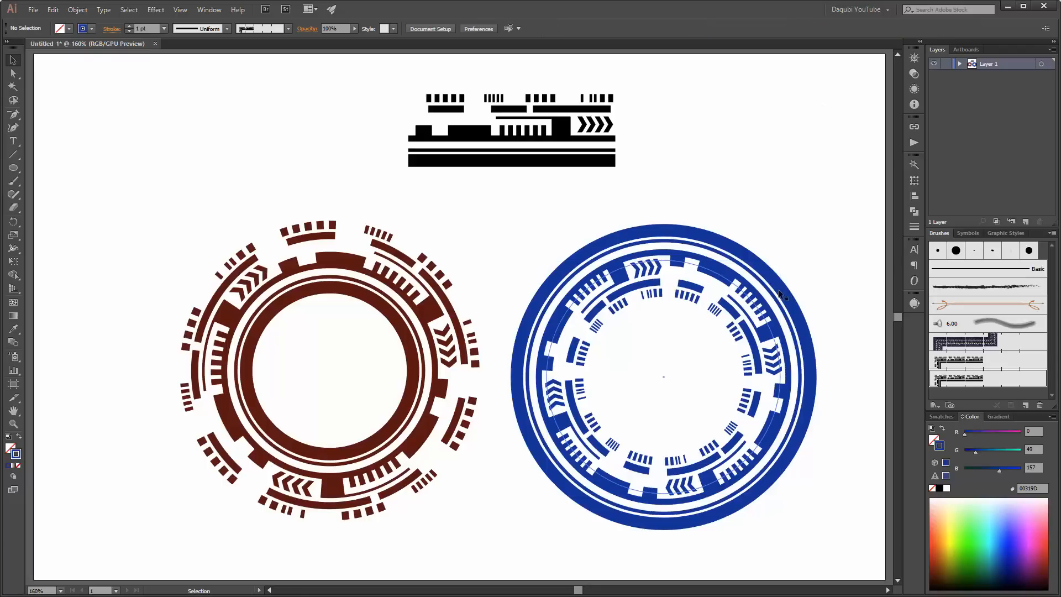
{"action": "left_click_drag", "start_coordinate": [106, 269], "coordinate": [329, 352]}
{"action": "left_click_drag", "start_coordinate": [562, 412], "coordinate": [844, 458]}
{"action": "key", "text": "Delete"}
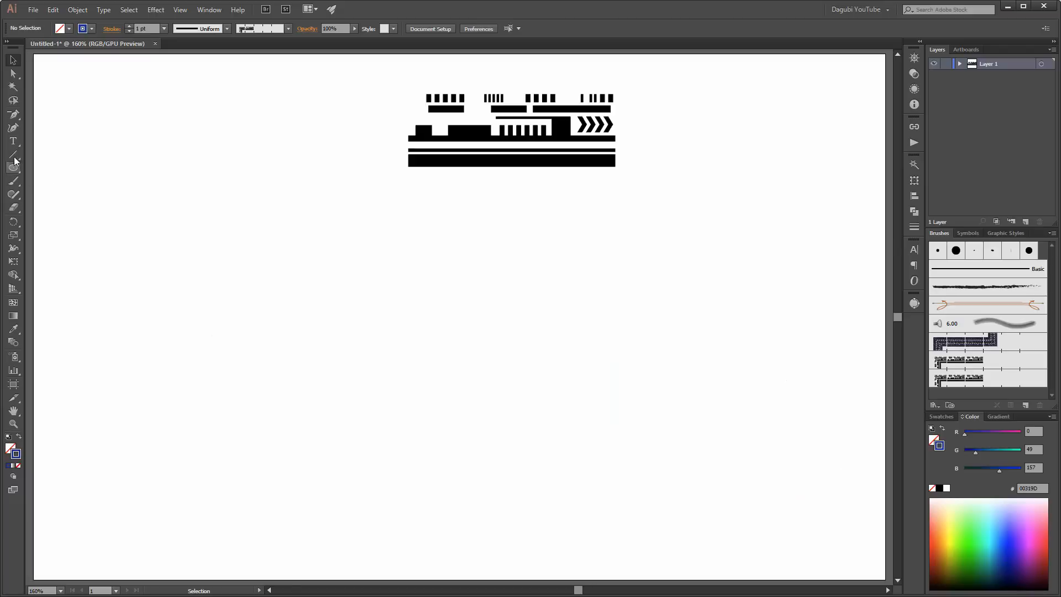
- Draw a rectangle about 36.8 by 19.8 mm below the black artwork and give it a black stroke
{"action": "left_click_drag", "start_coordinate": [13, 167], "coordinate": [56, 173]}
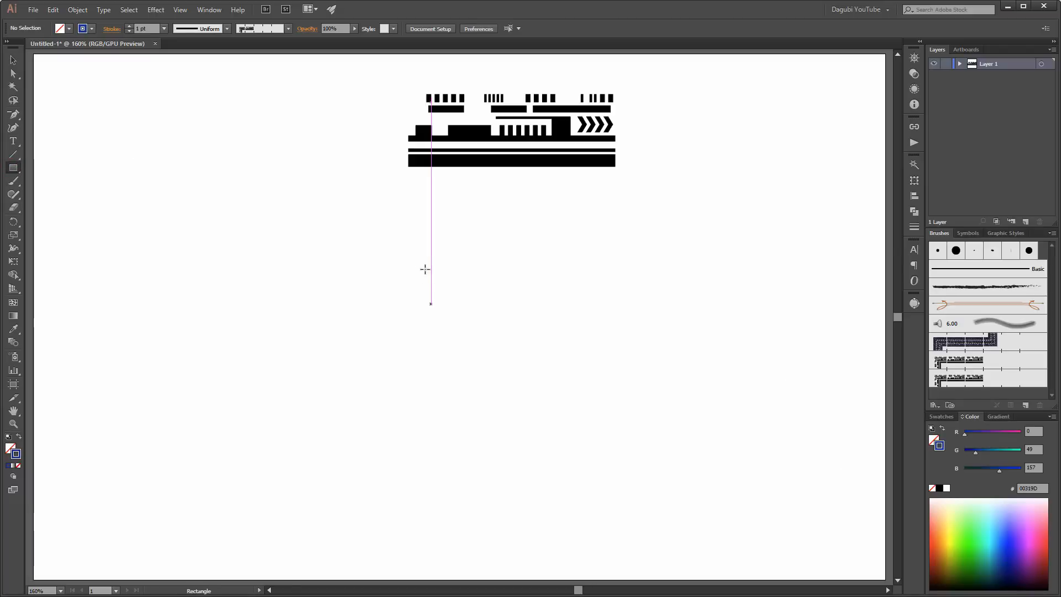
{"action": "left_click_drag", "start_coordinate": [379, 239], "coordinate": [472, 288]}
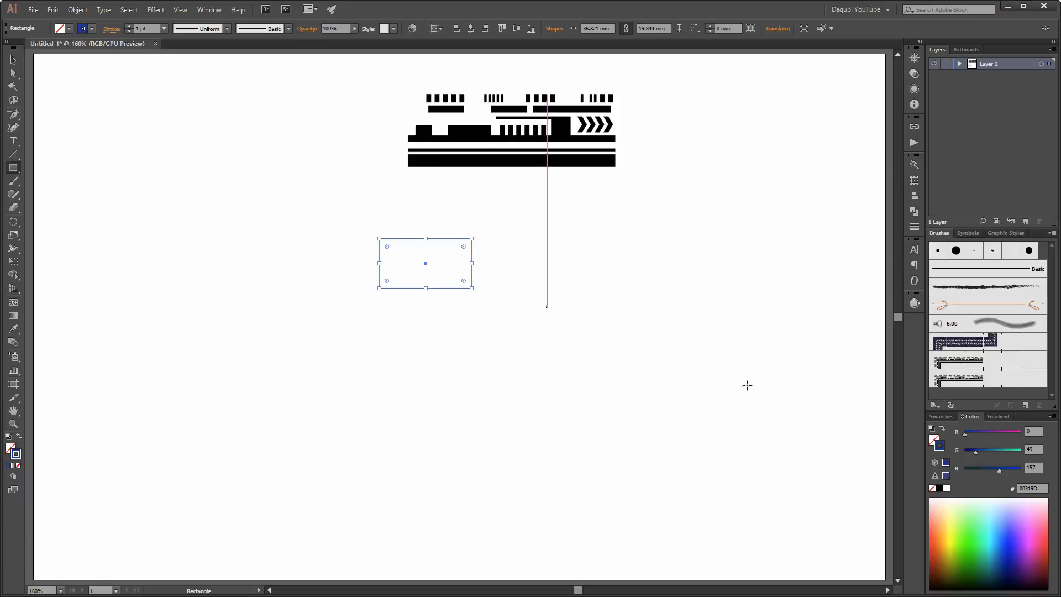
{"action": "left_click", "coordinate": [940, 488]}
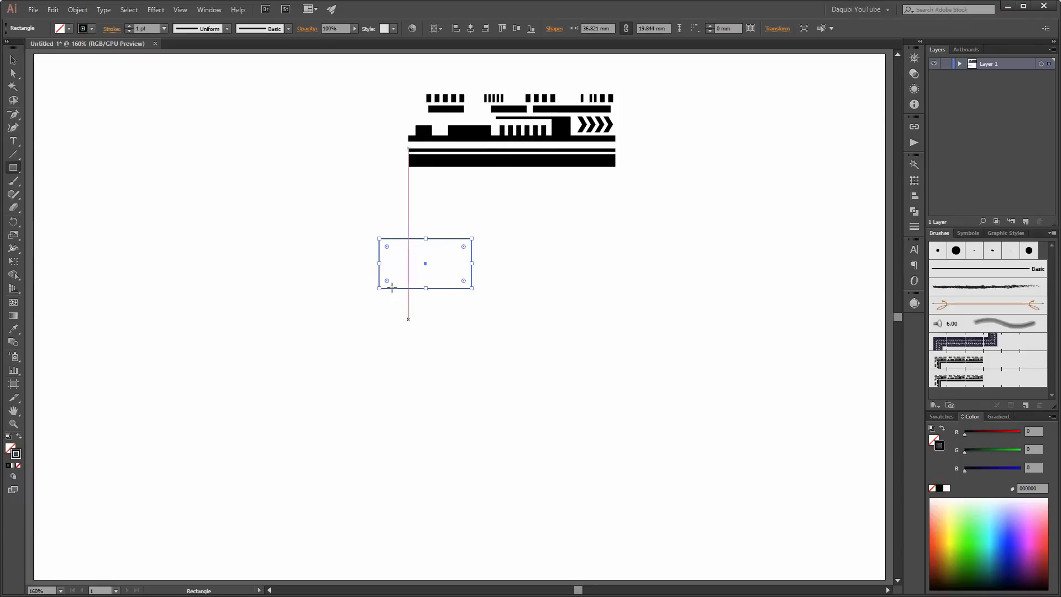
- Copy the rectangle horizontally to an adjoining position and to a spaced third position, narrowing the third to about 23.4 mm
{"action": "key", "text": "alt"}
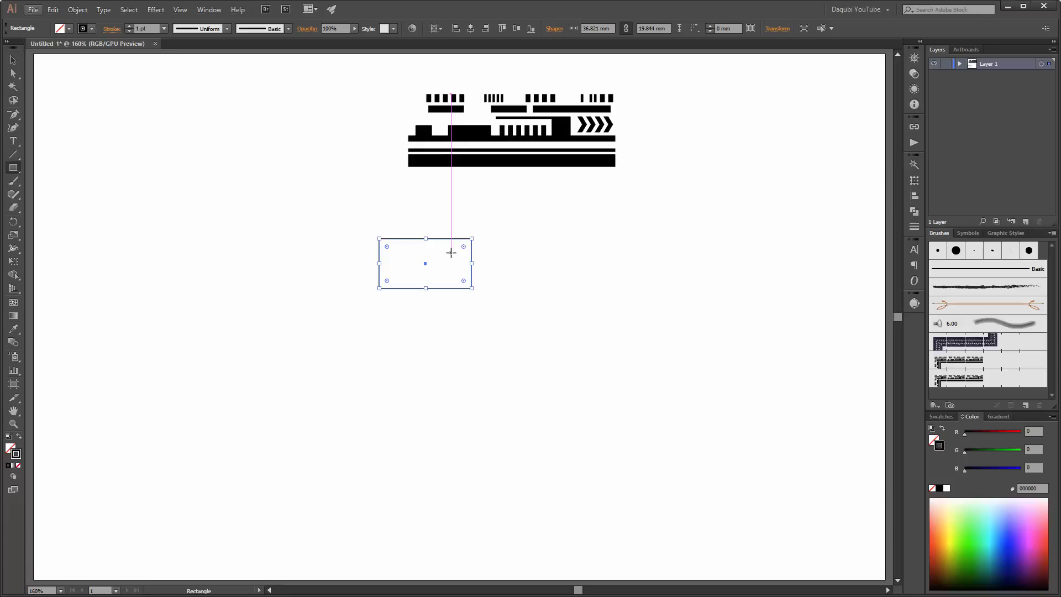
{"action": "scroll", "coordinate": [452, 250], "scroll_direction": "up", "scroll_amount": 4}
{"action": "scroll", "coordinate": [452, 252], "scroll_direction": "down", "scroll_amount": 2}
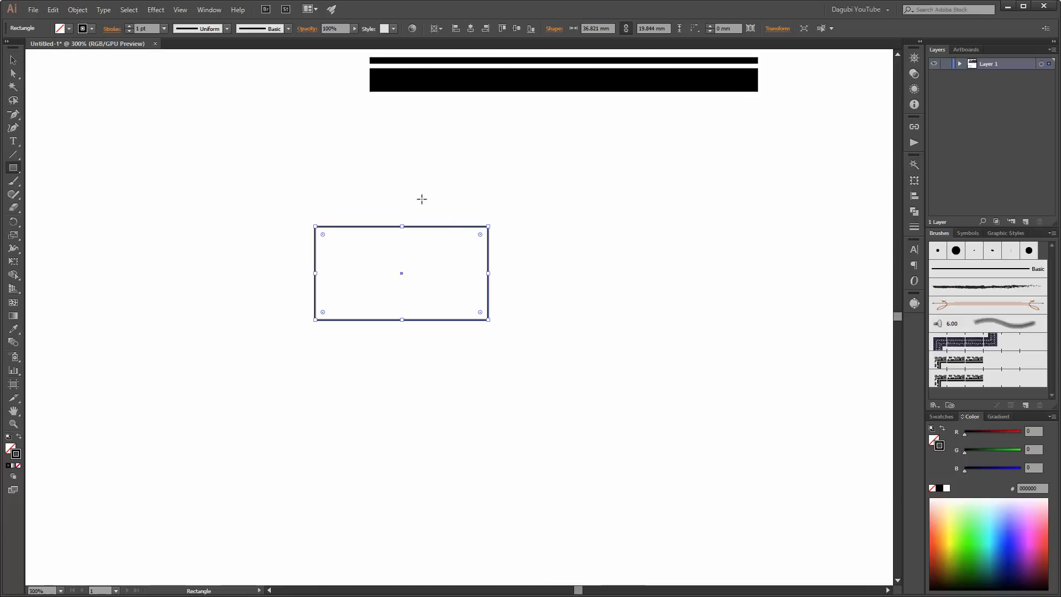
{"action": "left_click_drag", "start_coordinate": [417, 180], "coordinate": [393, 208]}
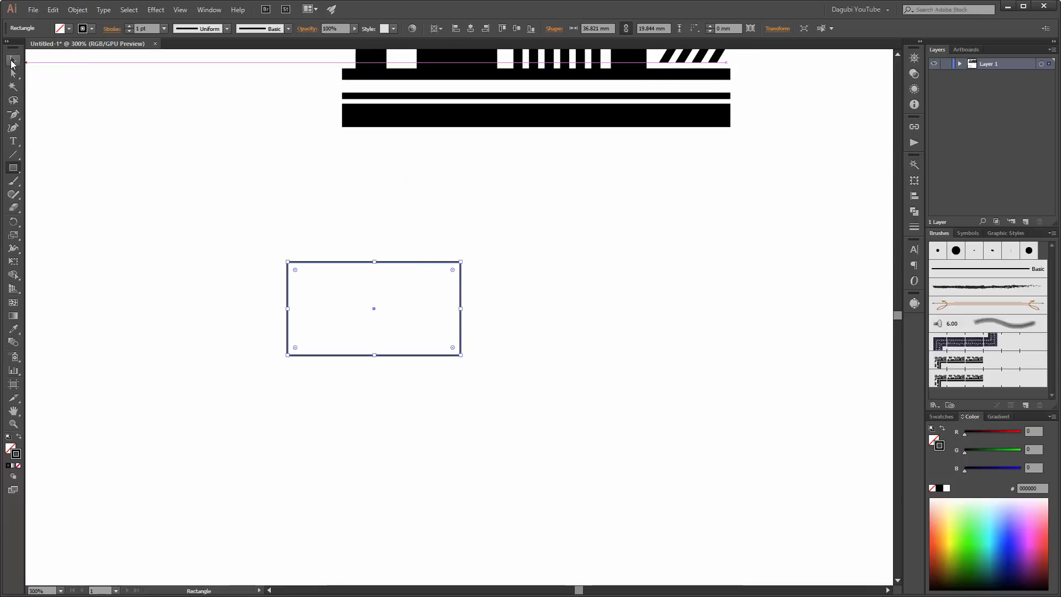
{"action": "left_click", "coordinate": [11, 59]}
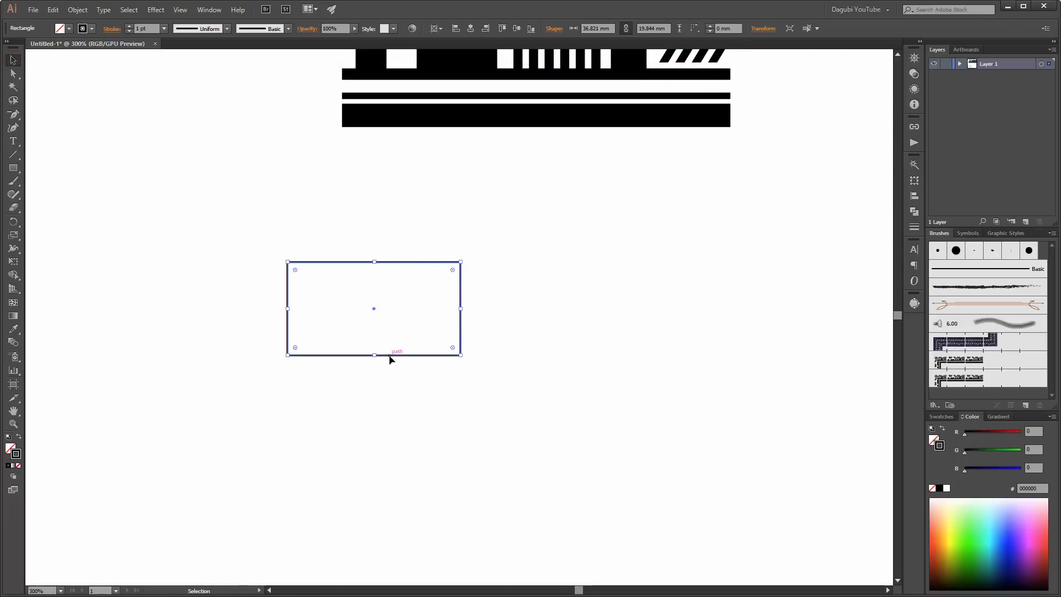
{"action": "key", "text": "ctrl+alt"}
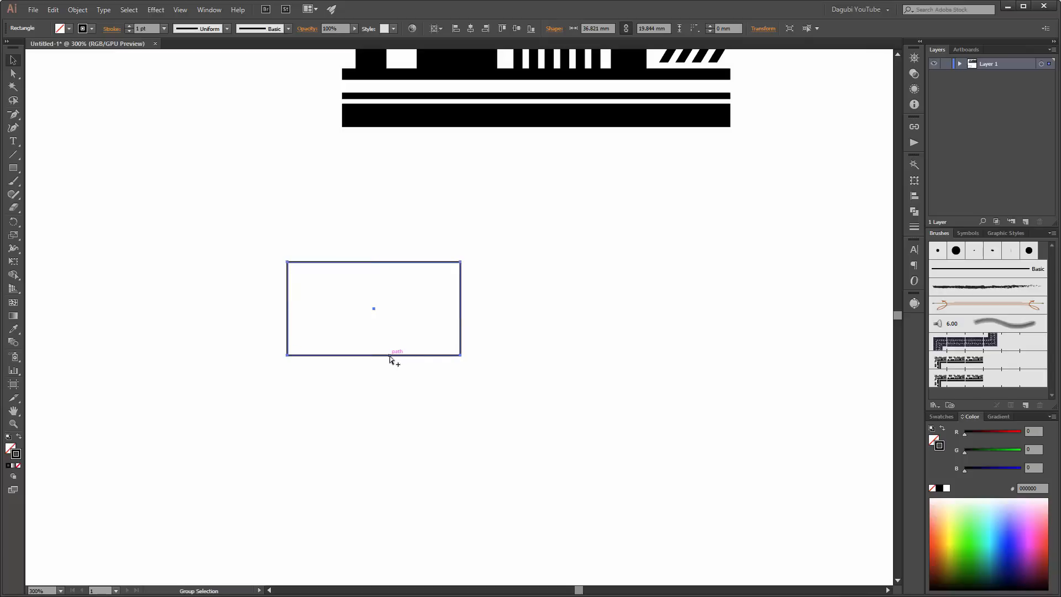
{"action": "left_click_drag", "start_coordinate": [390, 357], "coordinate": [574, 369]}
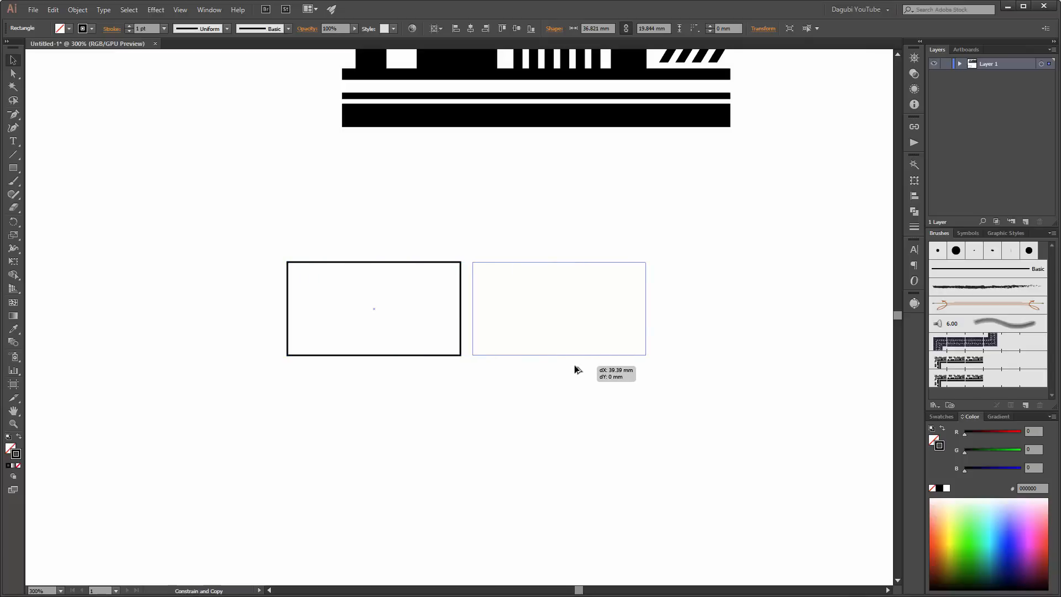
{"action": "left_click_drag", "start_coordinate": [574, 369], "coordinate": [726, 359]}
{"action": "left_click_drag", "start_coordinate": [830, 310], "coordinate": [766, 310]}
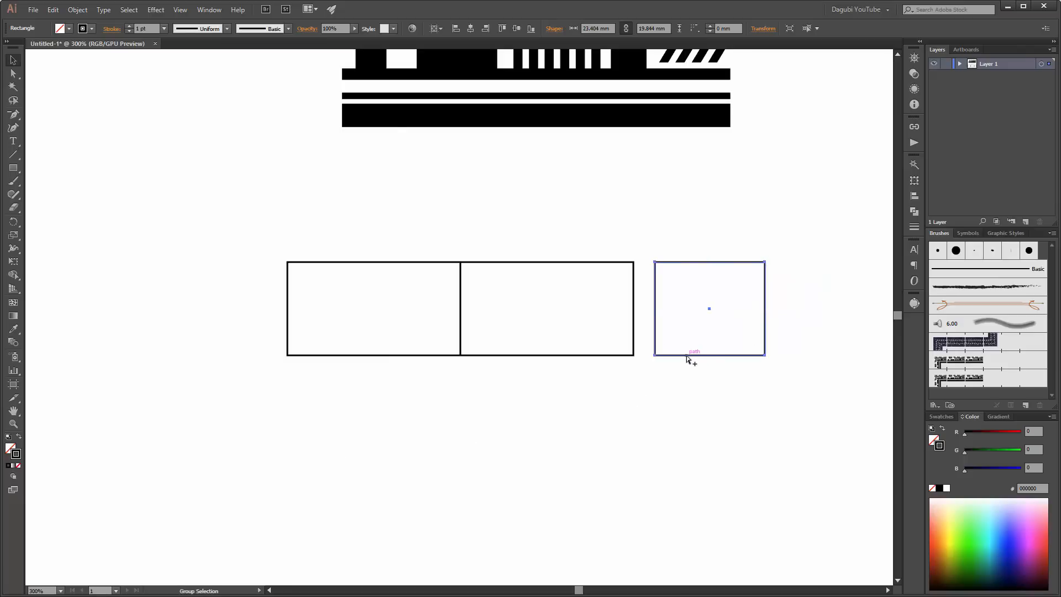
- Make a second row of three rectangles about 9.9 mm high from copies, with the first about 46.1 mm wide
{"action": "left_click_drag", "start_coordinate": [687, 358], "coordinate": [460, 404]}
{"action": "left_click", "coordinate": [587, 423]}
{"action": "scroll", "coordinate": [539, 485], "scroll_direction": "down", "scroll_amount": 2}
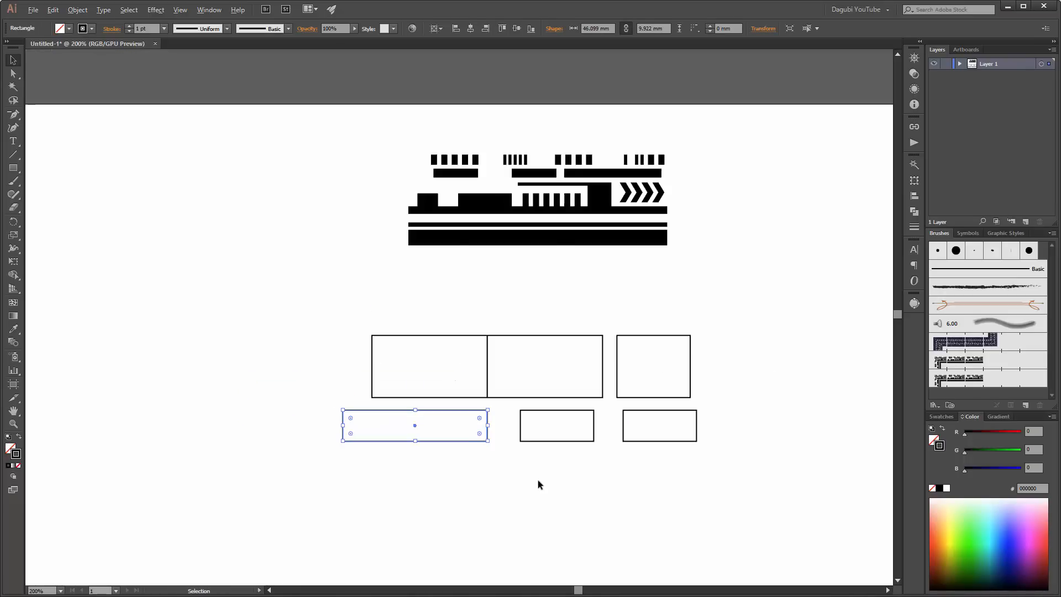
{"action": "scroll", "coordinate": [556, 489], "scroll_direction": "up", "scroll_amount": 1}
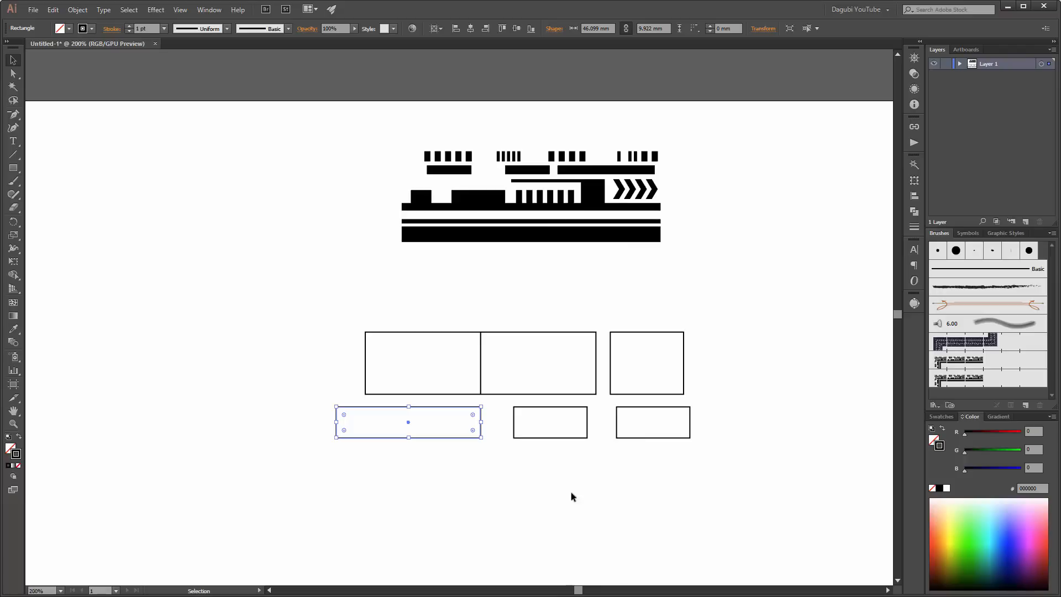
{"action": "left_click", "coordinate": [585, 487]}
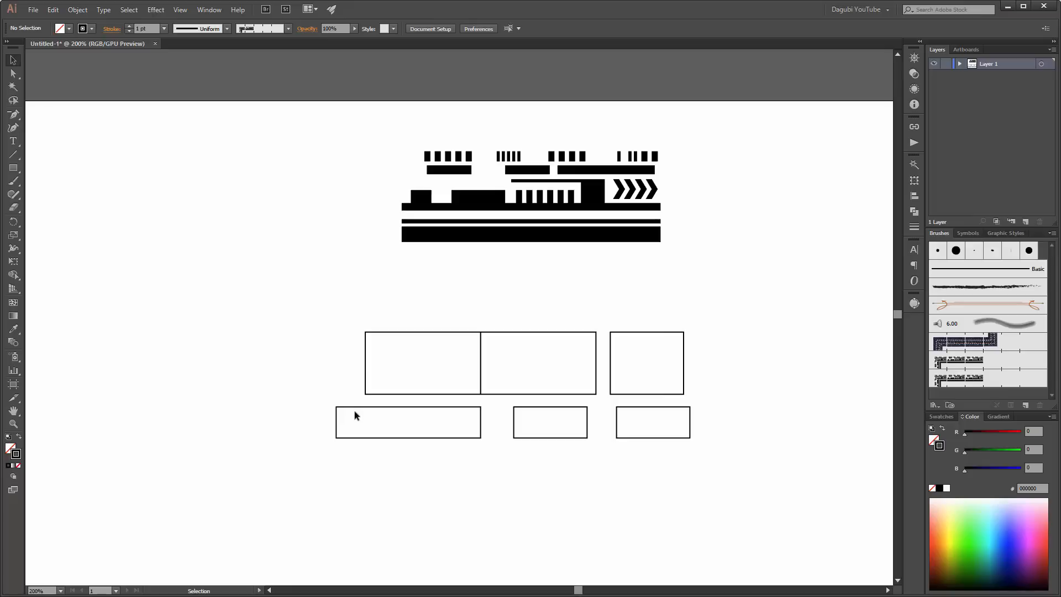
- Narrow the first rectangle of the upper row by moving its outer edge inward, and deselect it
{"action": "left_click", "coordinate": [366, 367]}
{"action": "left_click_drag", "start_coordinate": [365, 367], "coordinate": [389, 363]}
{"action": "left_click", "coordinate": [259, 322]}
- Create a pattern brush with Tints colorization from the six rectangles, and move the rectangles up closer to the black artwork
{"action": "left_click_drag", "start_coordinate": [263, 302], "coordinate": [764, 481]}
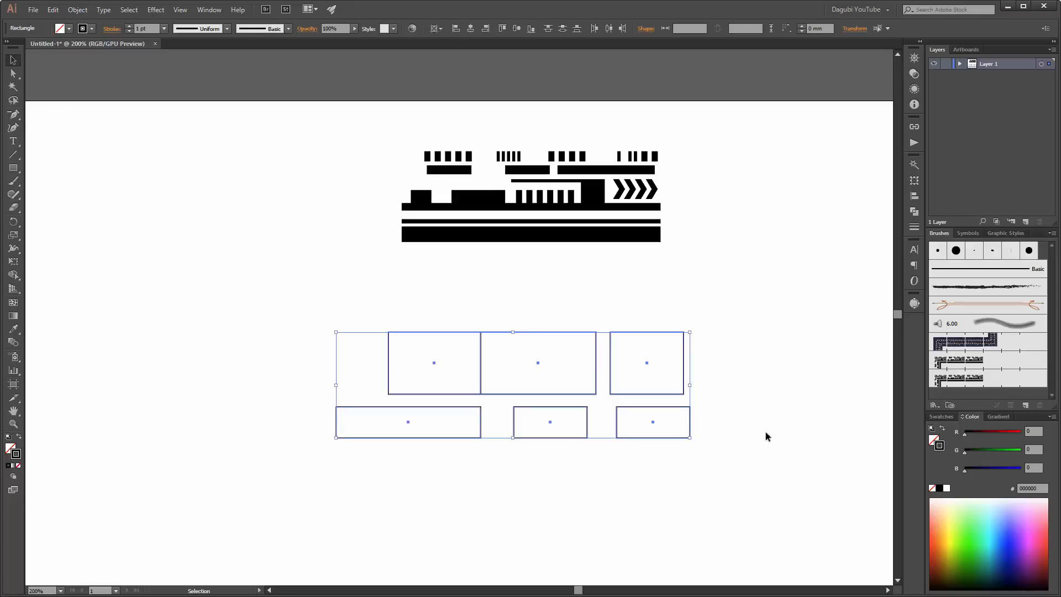
{"action": "left_click", "coordinate": [1025, 407]}
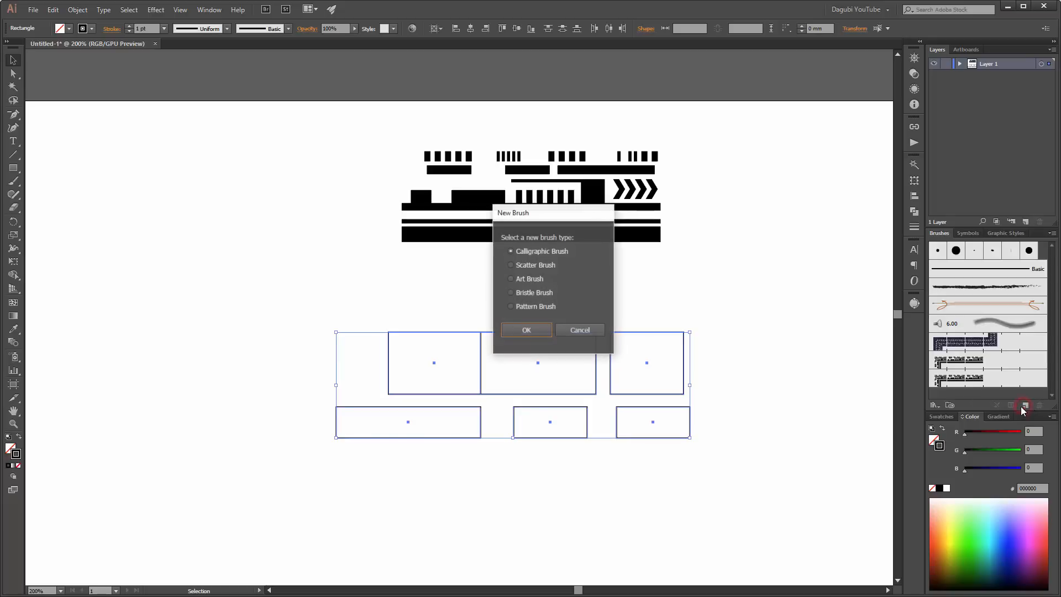
{"action": "left_click", "coordinate": [541, 306]}
{"action": "left_click", "coordinate": [526, 330]}
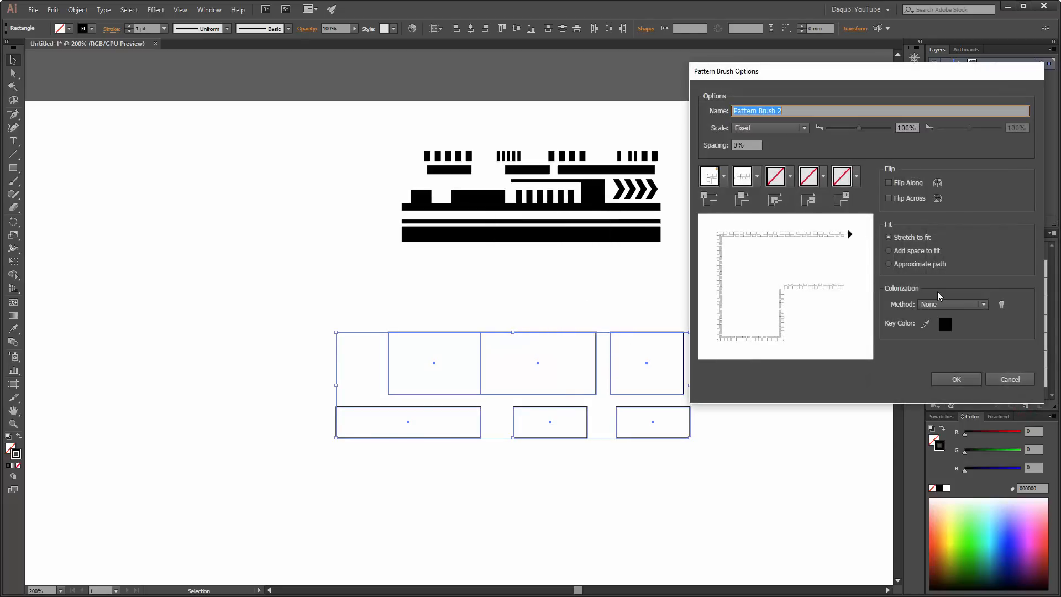
{"action": "left_click", "coordinate": [925, 304]}
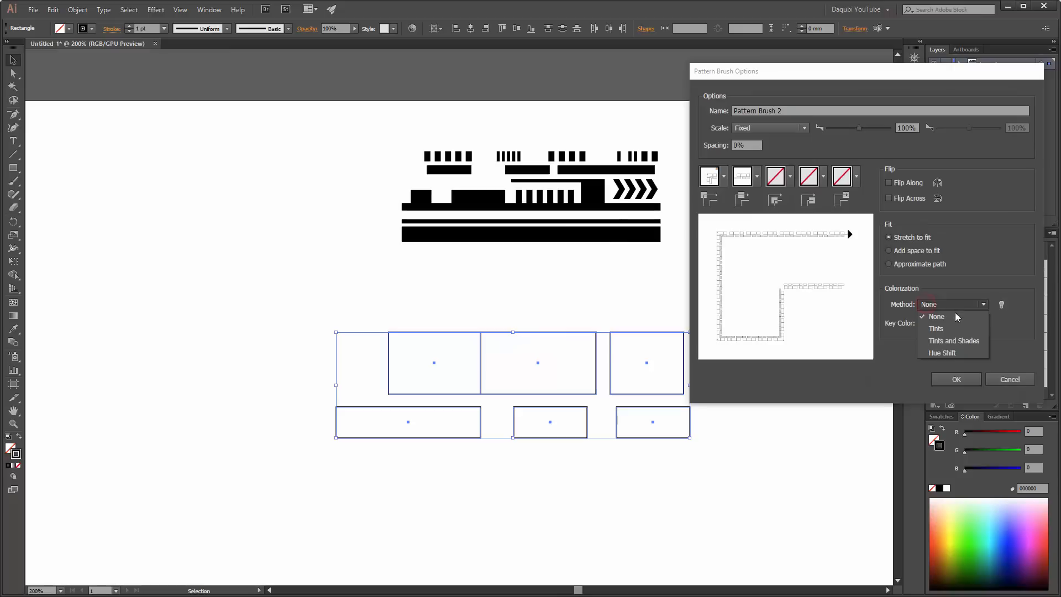
{"action": "left_click", "coordinate": [942, 328]}
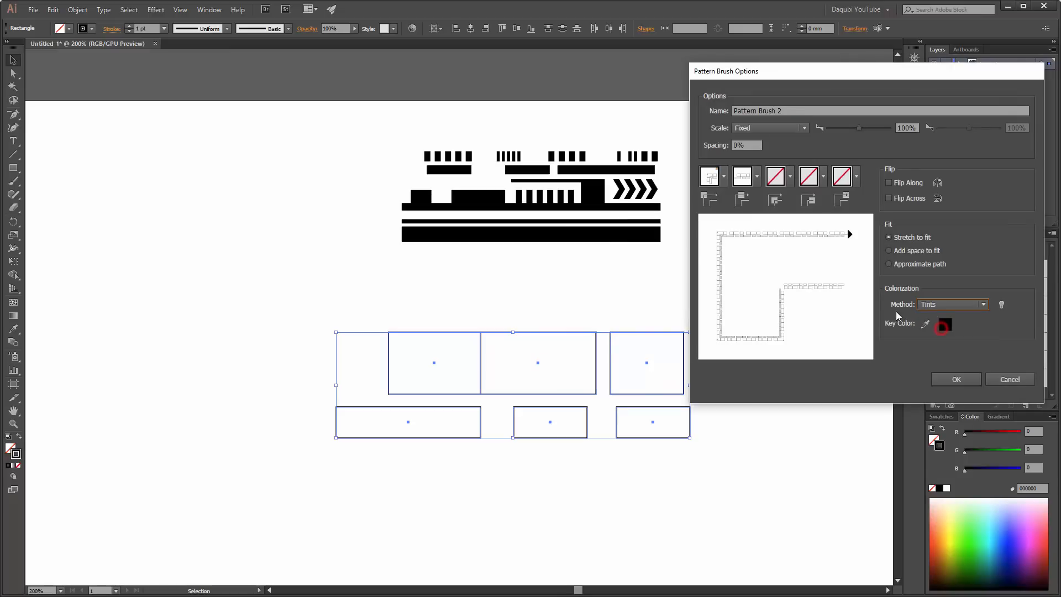
{"action": "left_click", "coordinate": [956, 379]}
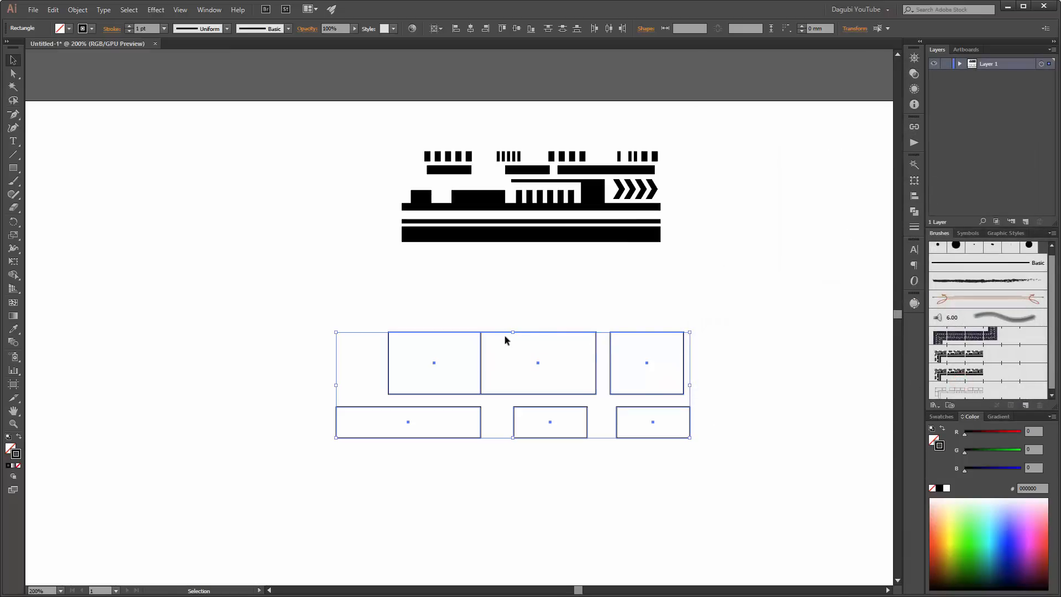
{"action": "left_click_drag", "start_coordinate": [502, 331], "coordinate": [510, 303]}
{"action": "left_click", "coordinate": [767, 266]}
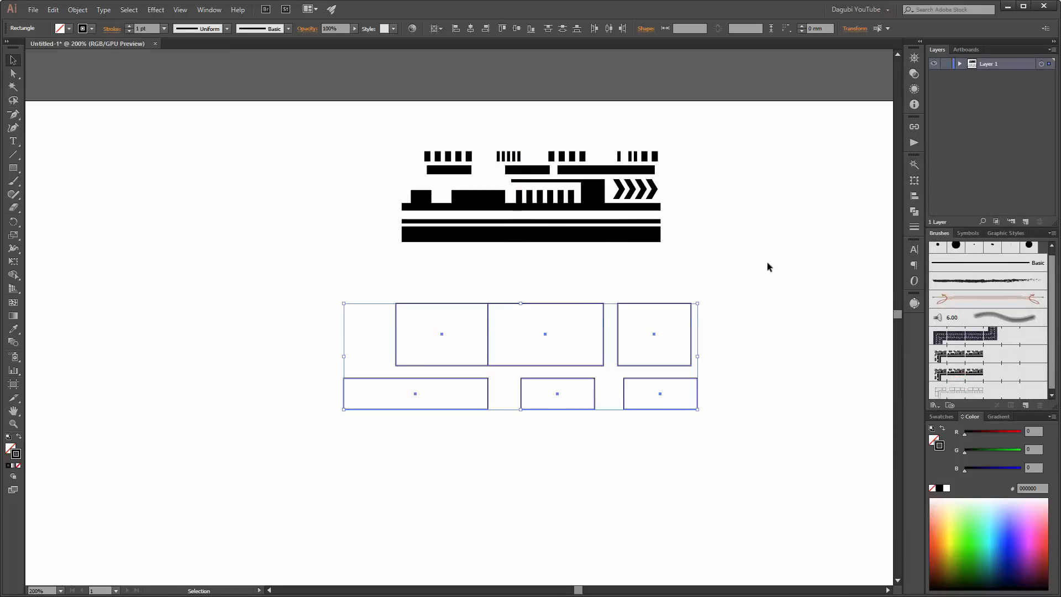
- Add a new layer, and lock and hide Layer 1
{"action": "left_click", "coordinate": [1025, 221]}
{"action": "left_click", "coordinate": [946, 76]}
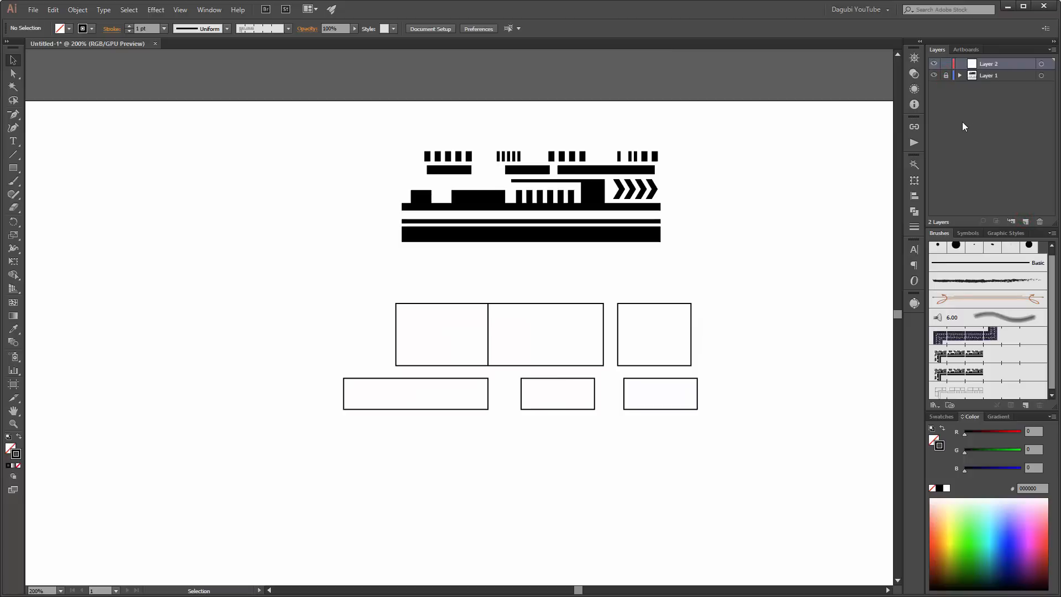
{"action": "left_click", "coordinate": [934, 76]}
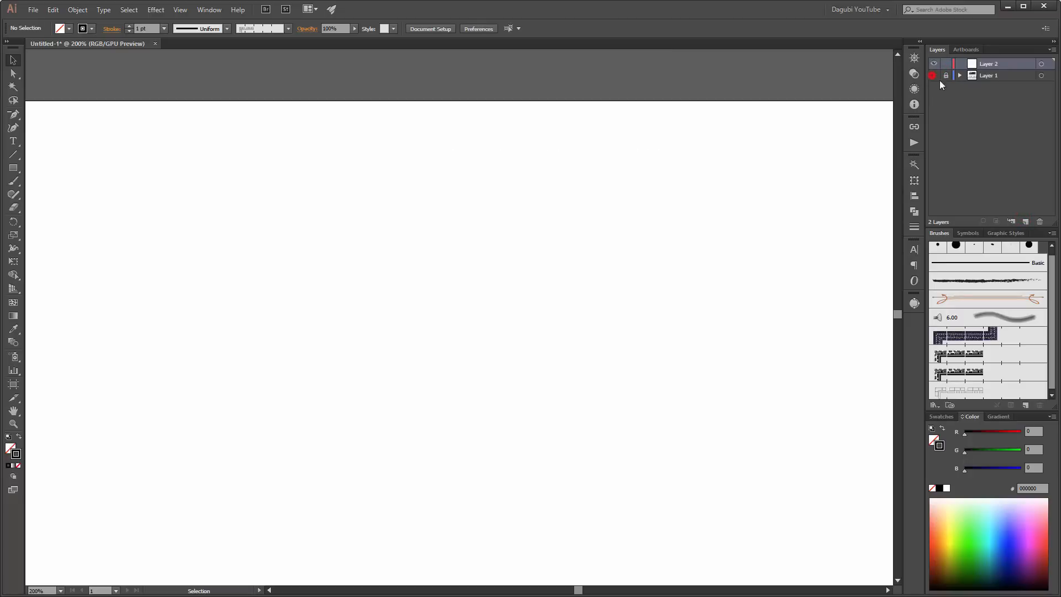
- Draw a circle about 77.6 mm in diameter and apply the original technical pattern brush with a 0.5 pt stroke weight
{"action": "left_click_drag", "start_coordinate": [13, 167], "coordinate": [44, 196]}
{"action": "left_click_drag", "start_coordinate": [384, 223], "coordinate": [601, 467]}
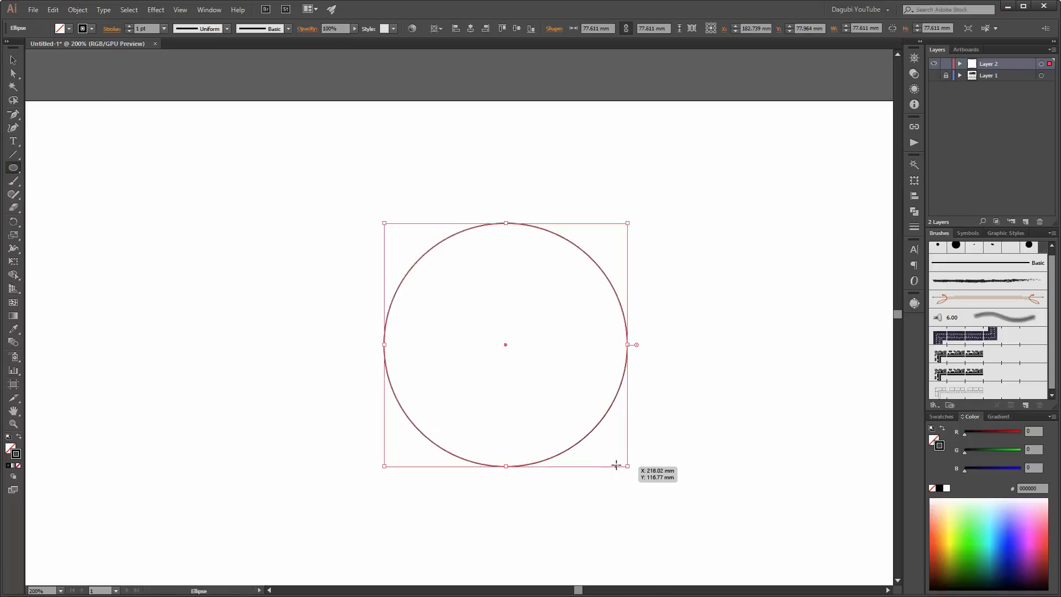
{"action": "left_click", "coordinate": [973, 355]}
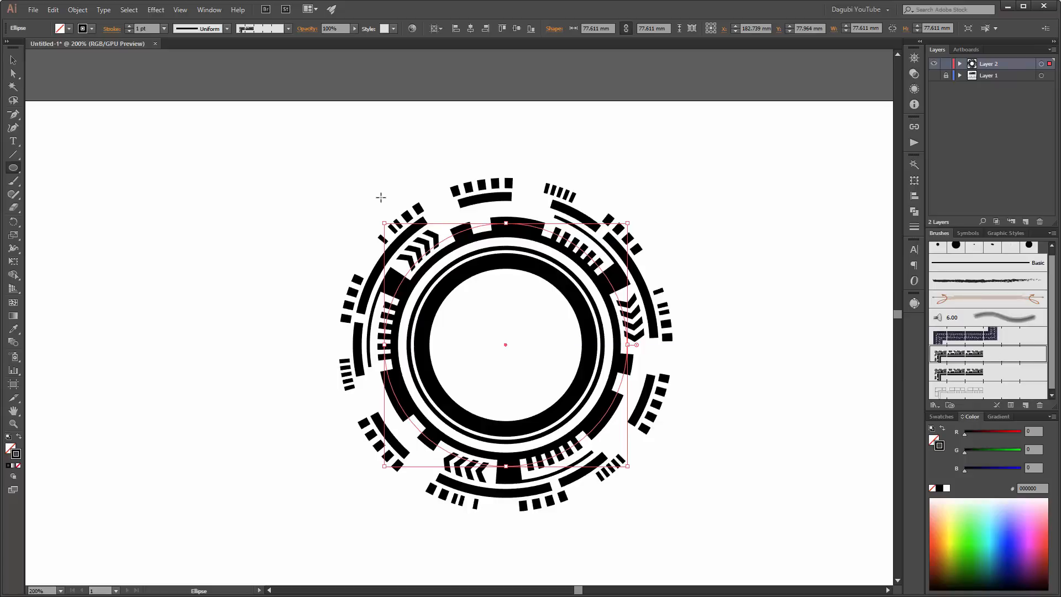
{"action": "left_click", "coordinate": [129, 32]}
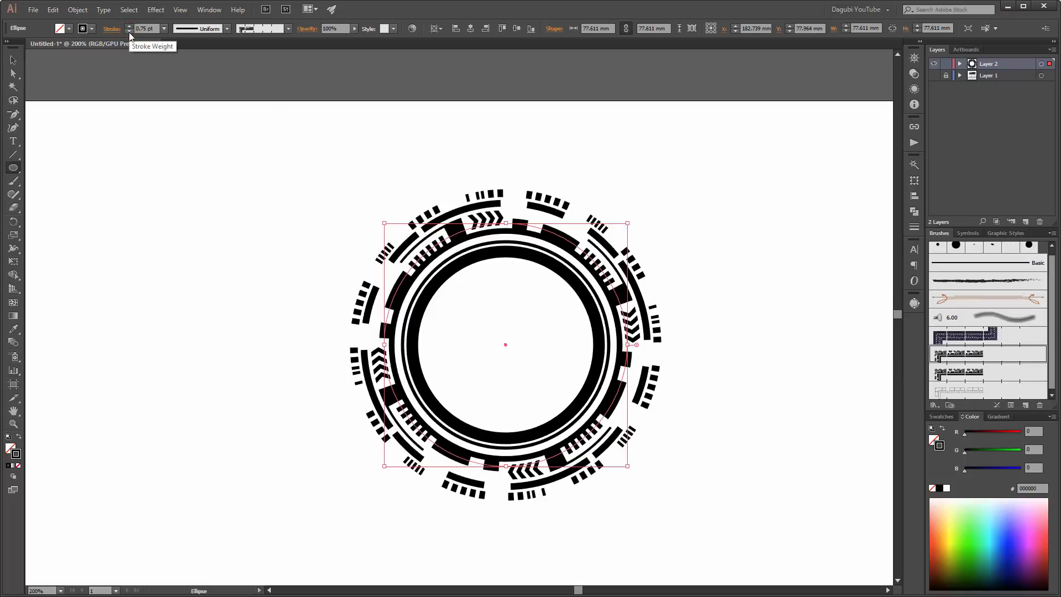
{"action": "left_click", "coordinate": [129, 32]}
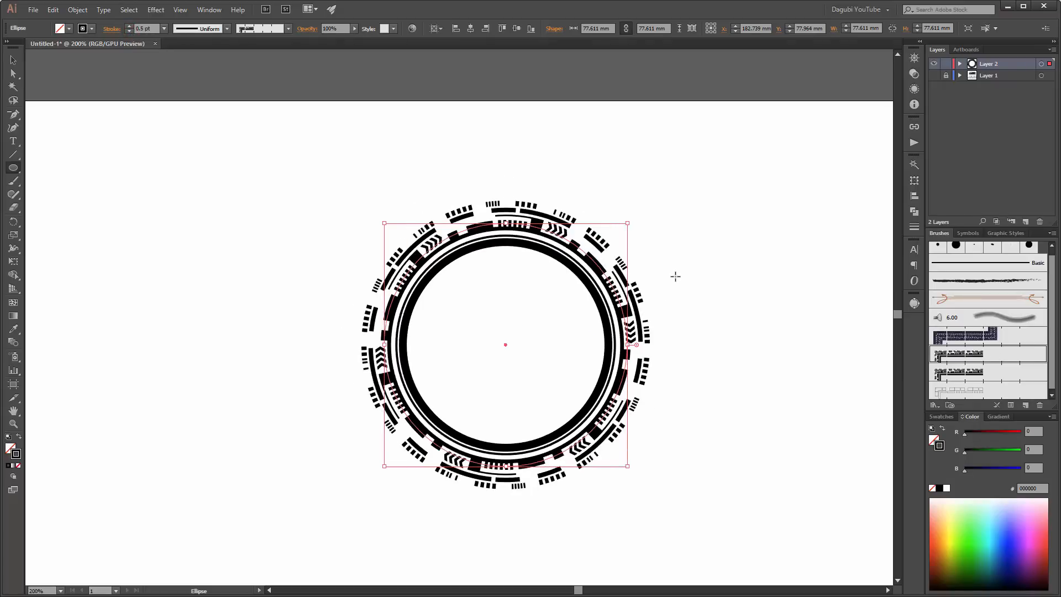
- Duplicate the circle in place on Layer 2 and apply the outlined-rectangle pattern brush to the copy
{"action": "left_click", "coordinate": [961, 65]}
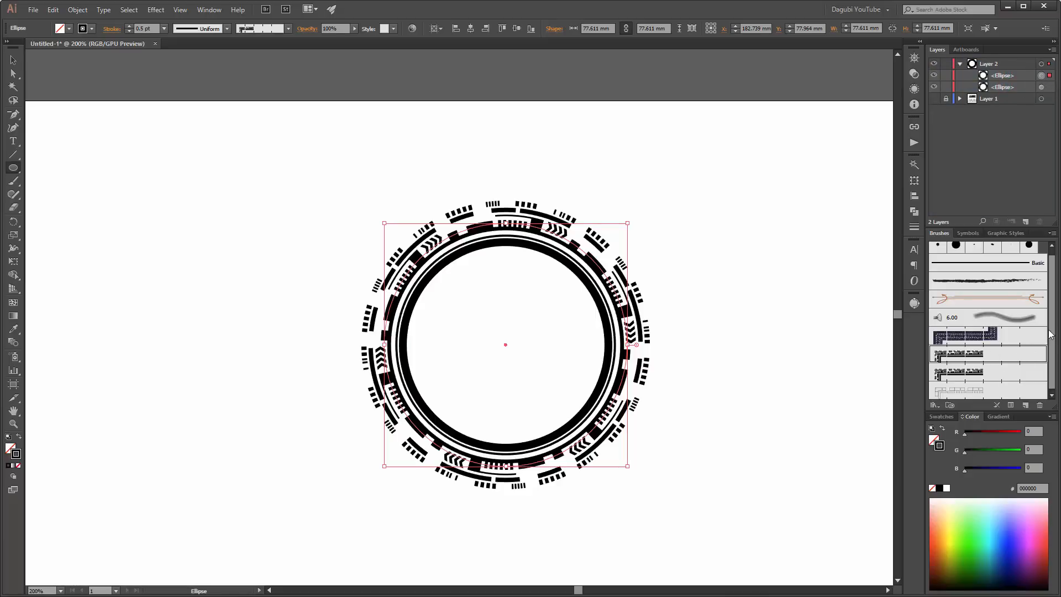
{"action": "scroll", "coordinate": [1051, 334], "scroll_direction": "down", "scroll_amount": 1}
{"action": "left_click", "coordinate": [989, 387]}
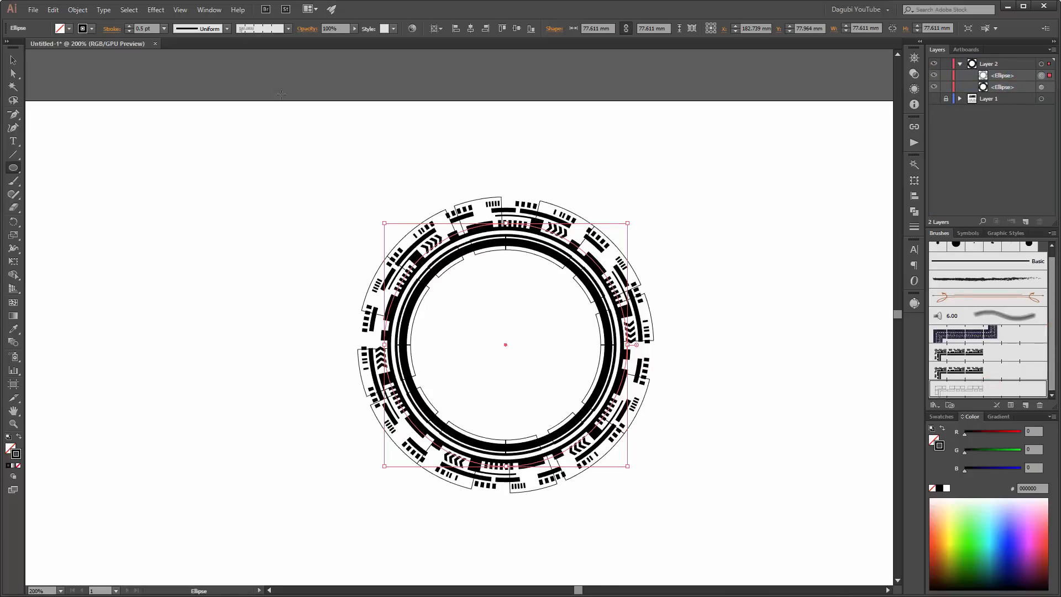
- Set the outlined-rectangle circle's stroke weight to 0.75 pt and enlarge it from its centre so its rectangles extend beyond the technical ring
{"action": "left_click", "coordinate": [130, 26]}
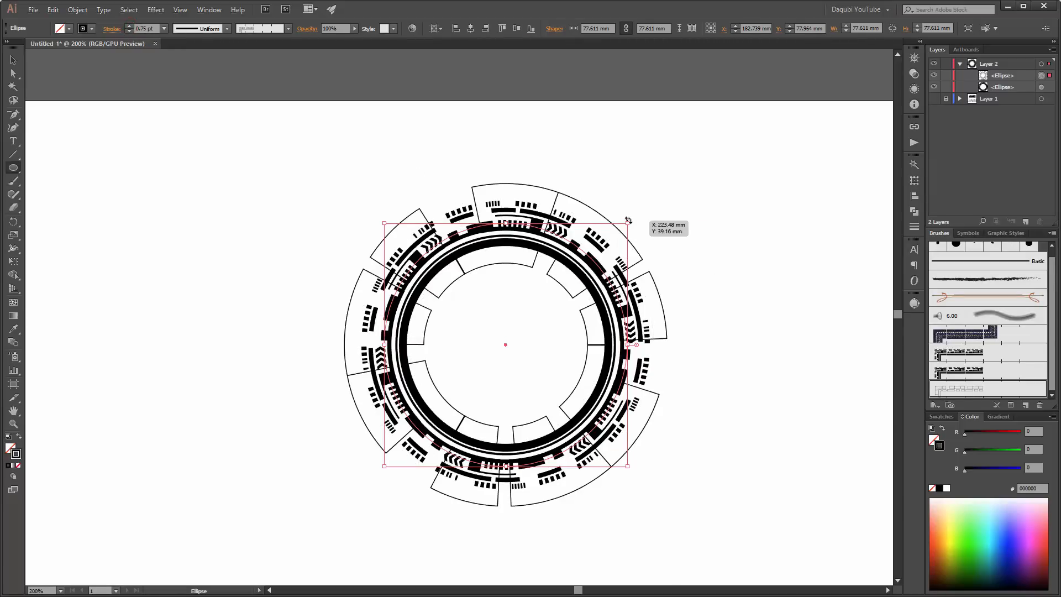
{"action": "left_click_drag", "start_coordinate": [625, 223], "coordinate": [650, 202]}
{"action": "left_click", "coordinate": [785, 202], "text": "ctrl"}
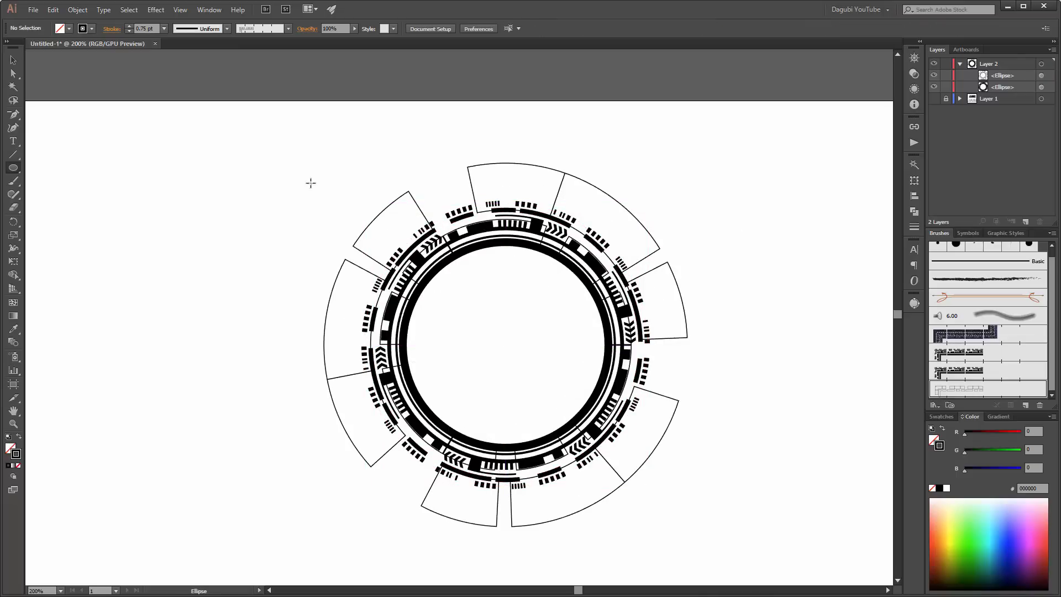
- Select both brushed circles on Layer 2 and delete them
{"action": "left_click", "coordinate": [958, 64]}
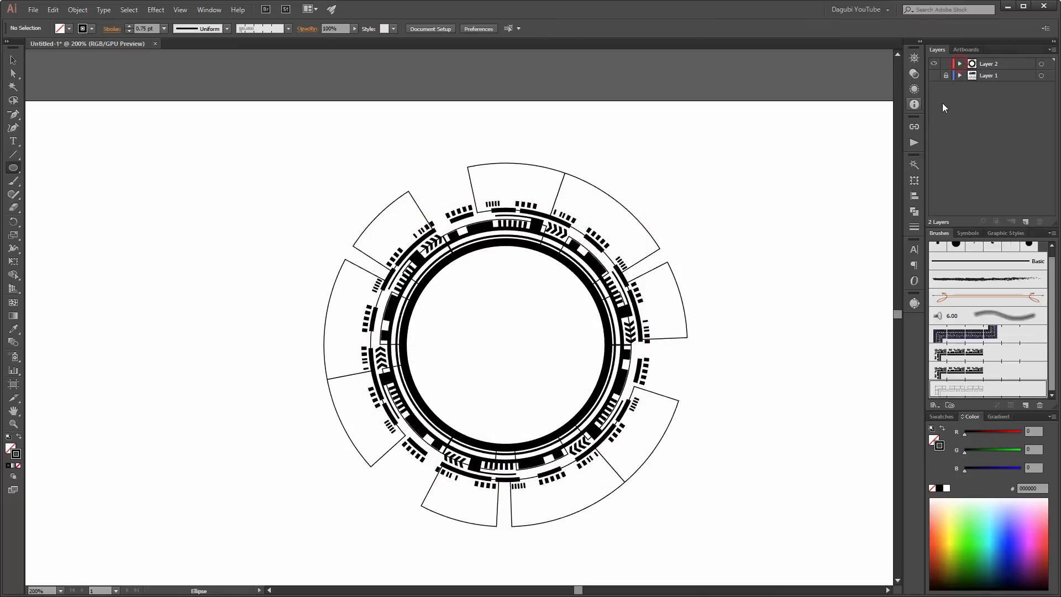
{"action": "left_click", "coordinate": [13, 60]}
{"action": "left_click_drag", "start_coordinate": [232, 187], "coordinate": [756, 427]}
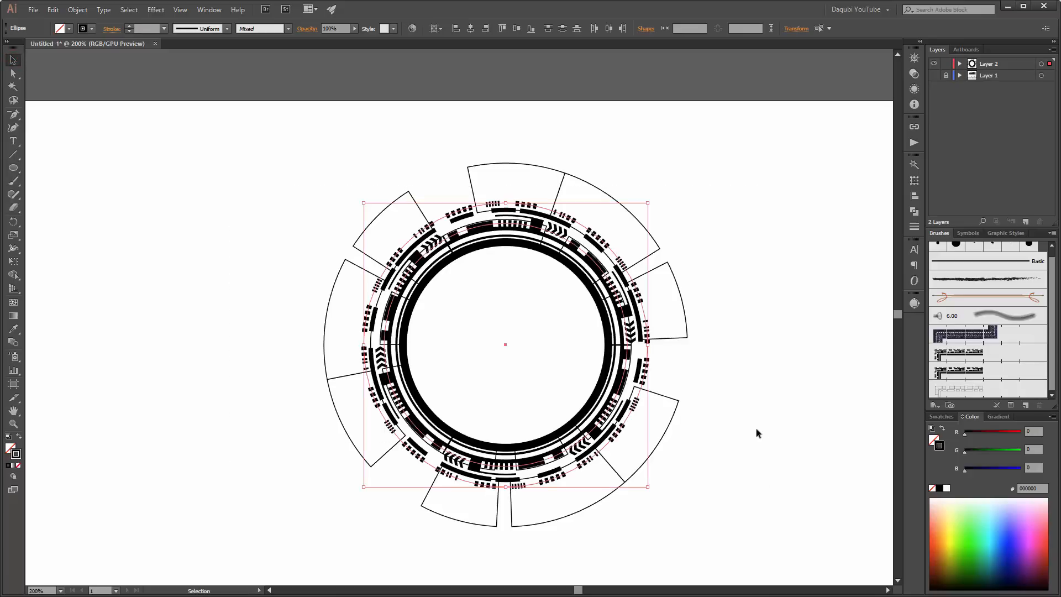
{"action": "key", "text": "Delete"}
- Draw a 340 × 210 mm rectangle covering the whole artboard on Layer 2
{"action": "key", "text": "ctrl+0"}
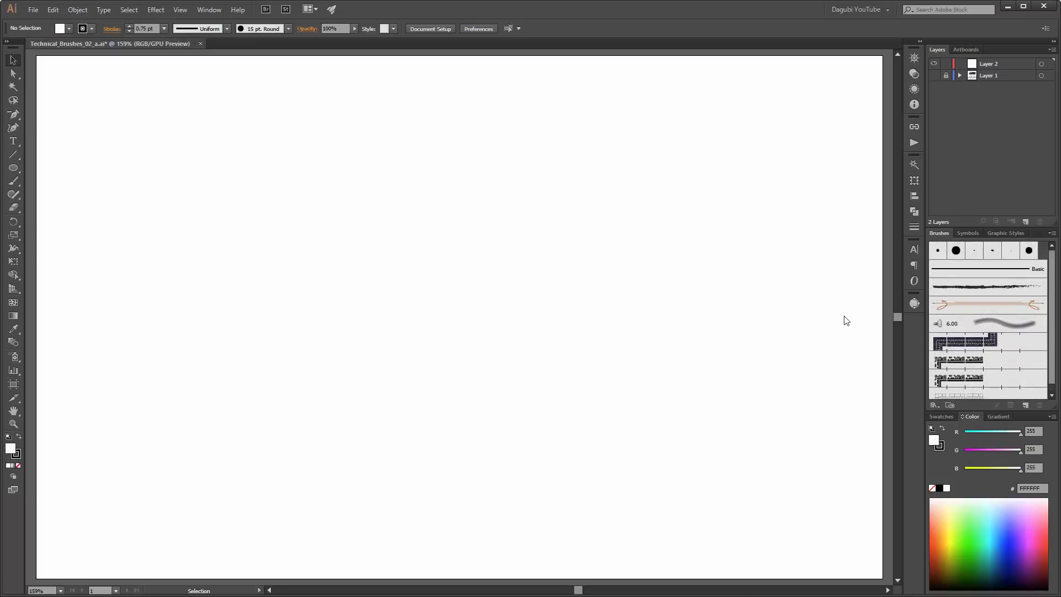
{"action": "left_click", "coordinate": [16, 171]}
{"action": "left_click_drag", "start_coordinate": [13, 172], "coordinate": [49, 170]}
{"action": "left_click_drag", "start_coordinate": [36, 56], "coordinate": [882, 577]}
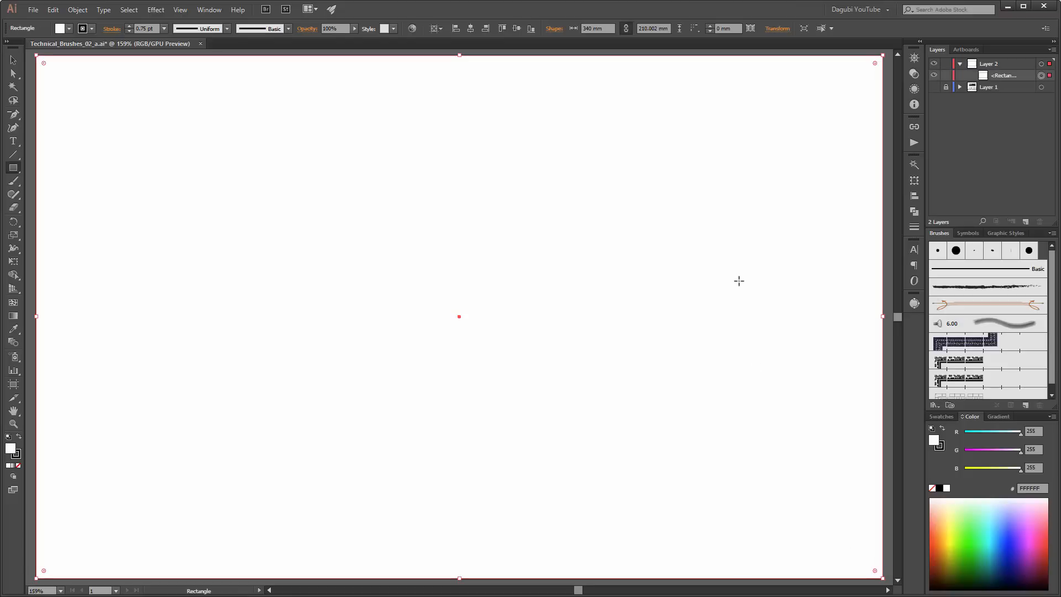
- Remove the background rectangle's stroke and fill it with dark green, RGB 33, 75, 0
{"action": "left_click", "coordinate": [942, 447]}
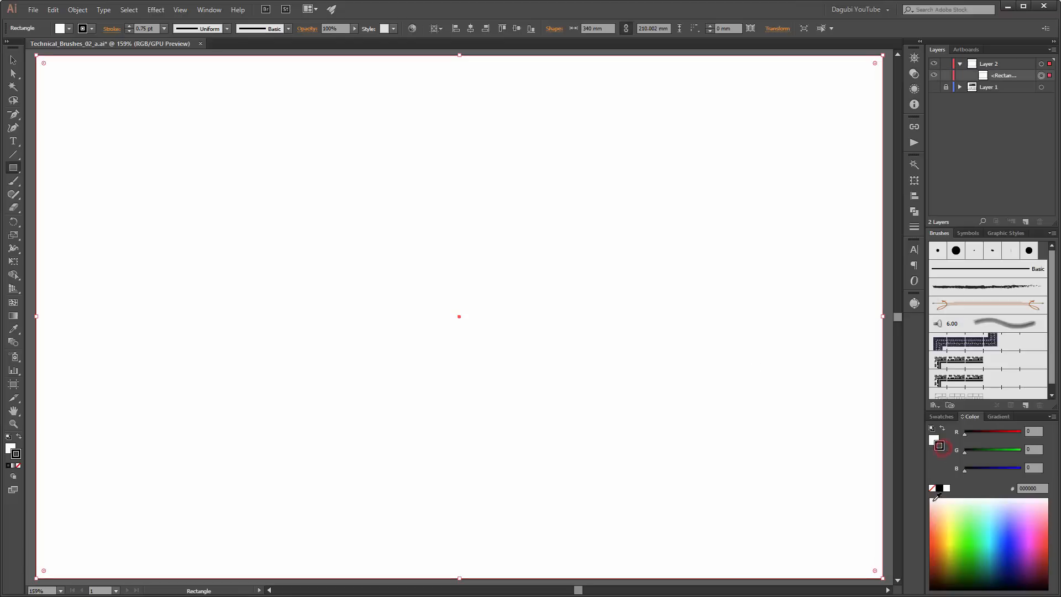
{"action": "left_click", "coordinate": [932, 488]}
{"action": "left_click", "coordinate": [933, 441]}
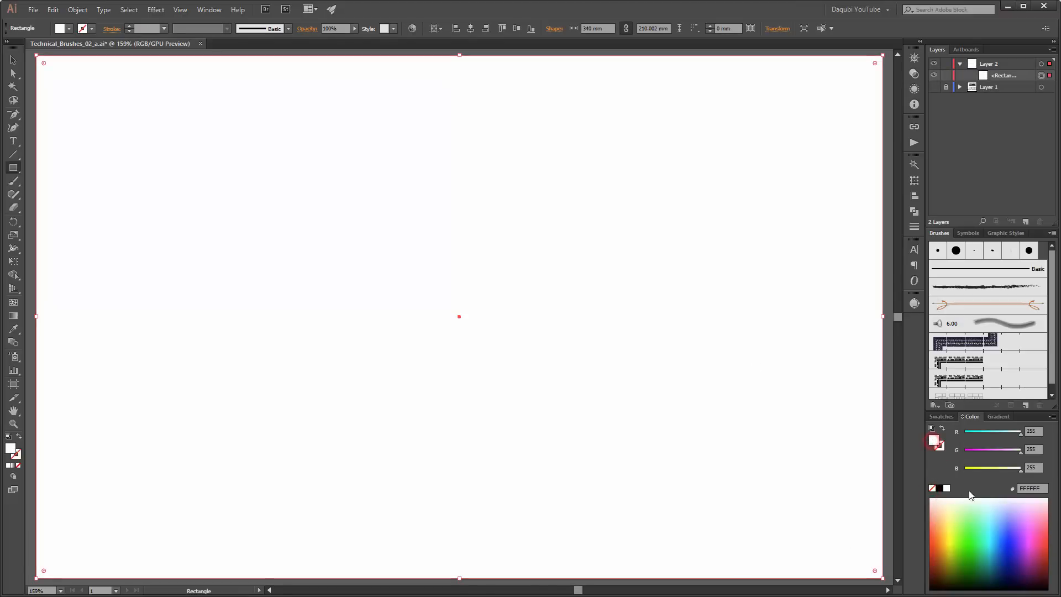
{"action": "left_click_drag", "start_coordinate": [959, 544], "coordinate": [964, 571]}
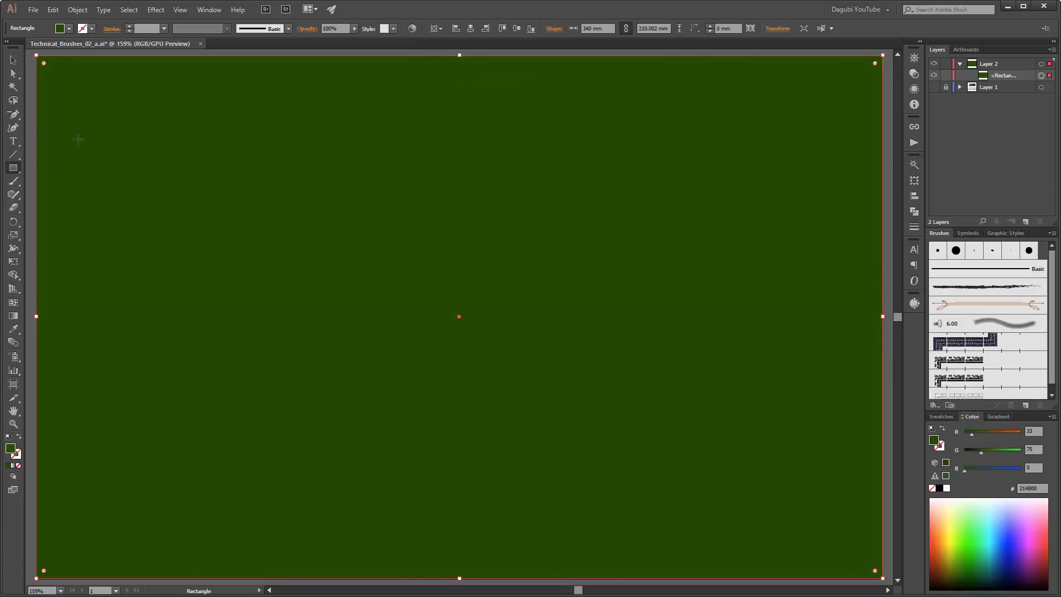
- Draw a circle about 105 mm in diameter and centre it horizontally and vertically on the artboard
{"action": "left_click", "coordinate": [17, 169]}
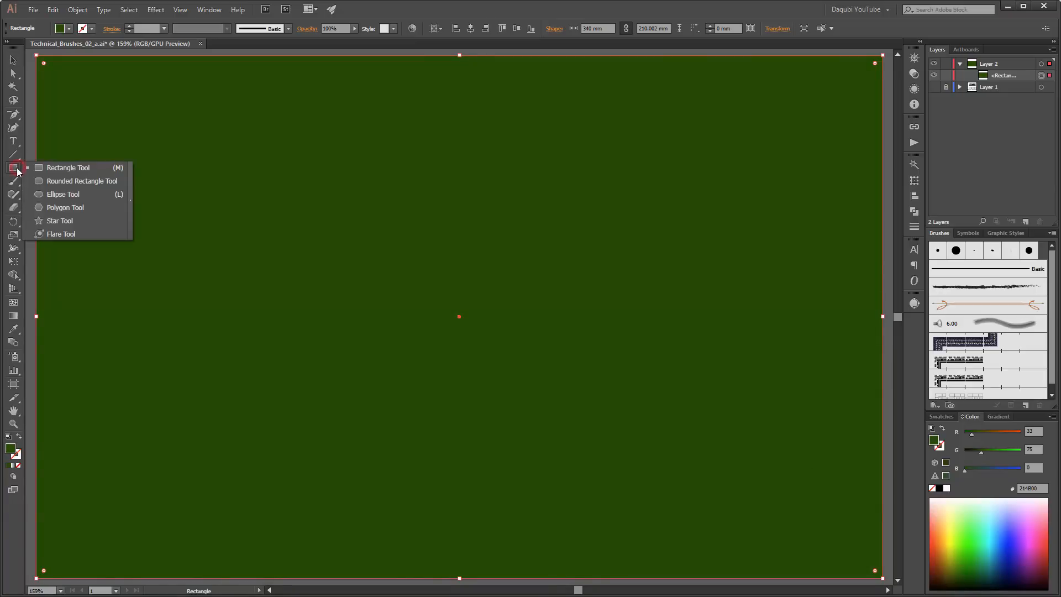
{"action": "left_click", "coordinate": [43, 194]}
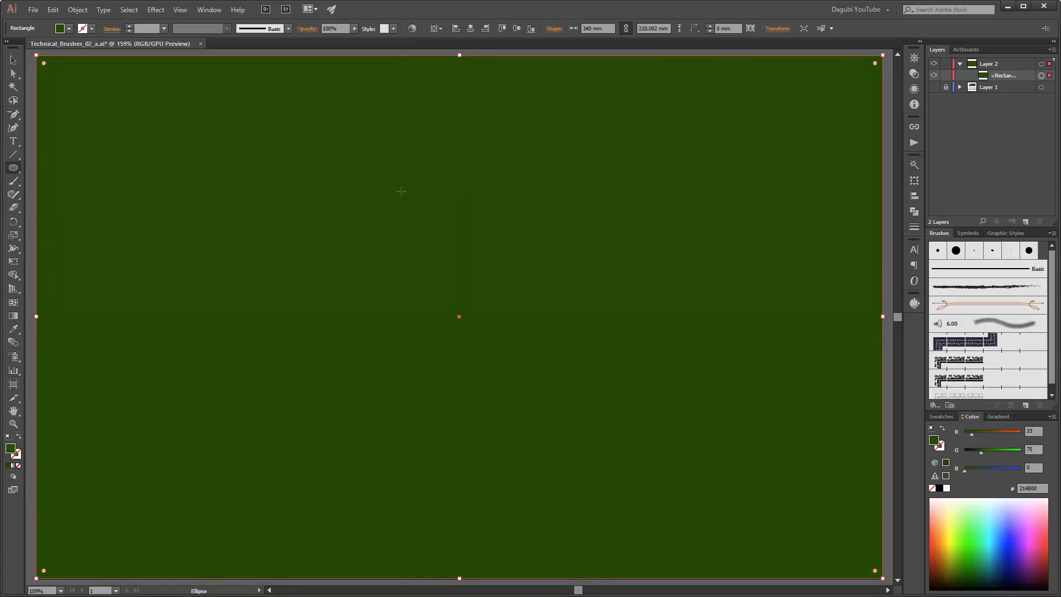
{"action": "left_click_drag", "start_coordinate": [398, 190], "coordinate": [593, 446]}
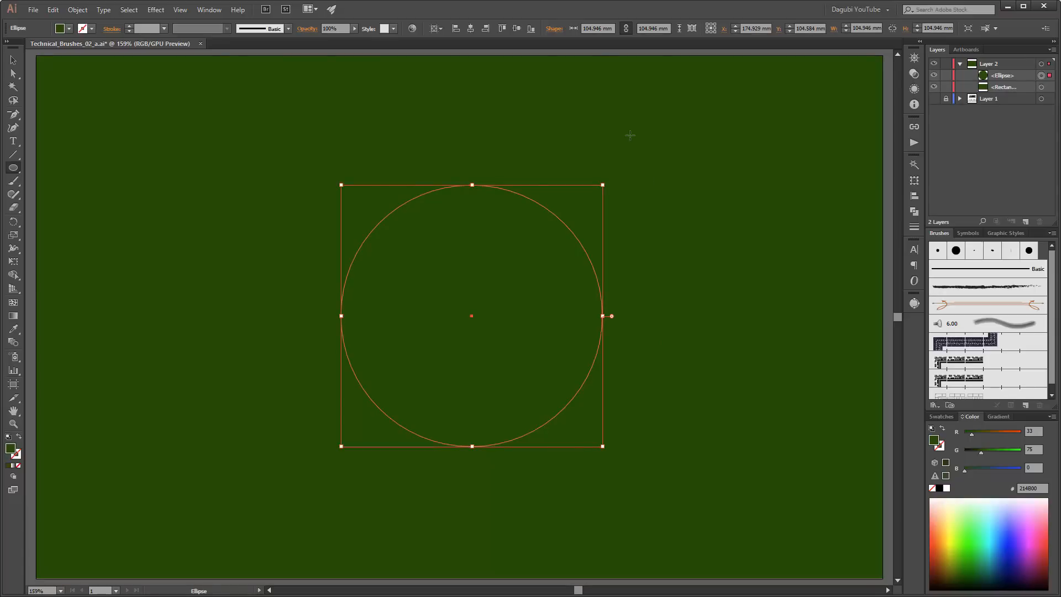
{"action": "left_click", "coordinate": [471, 29]}
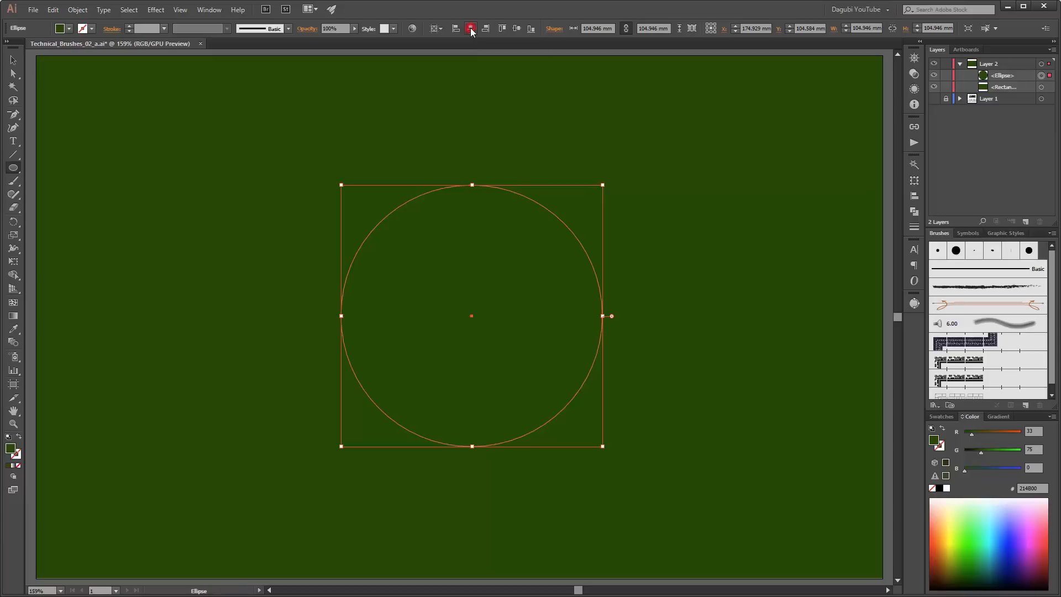
{"action": "left_click", "coordinate": [517, 28]}
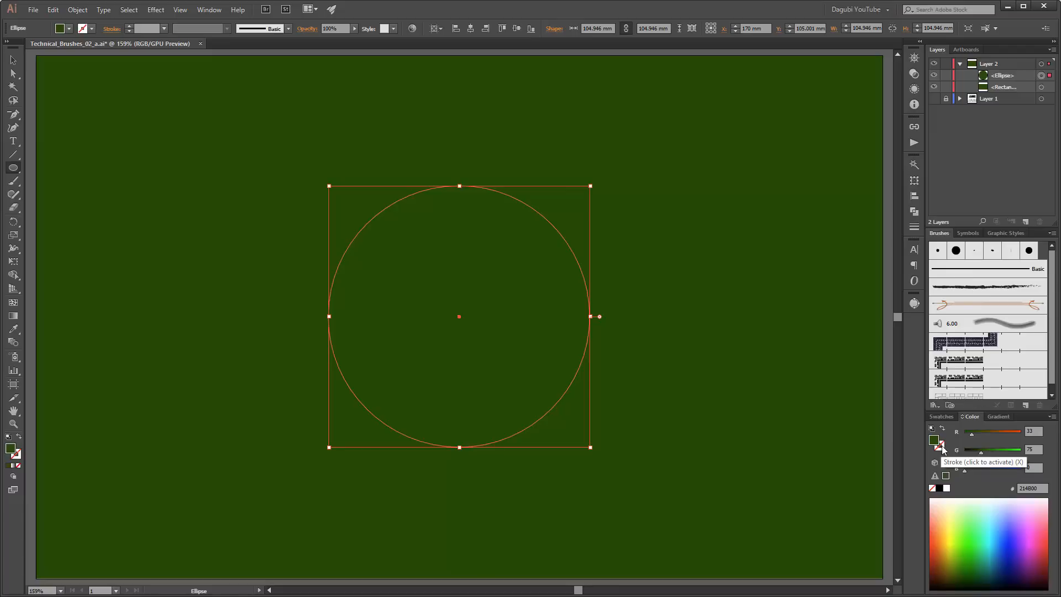
- Remove the circle's fill and give it a bright green stroke, RGB 33, 206, 0
{"action": "left_click_drag", "start_coordinate": [983, 452], "coordinate": [1008, 452]}
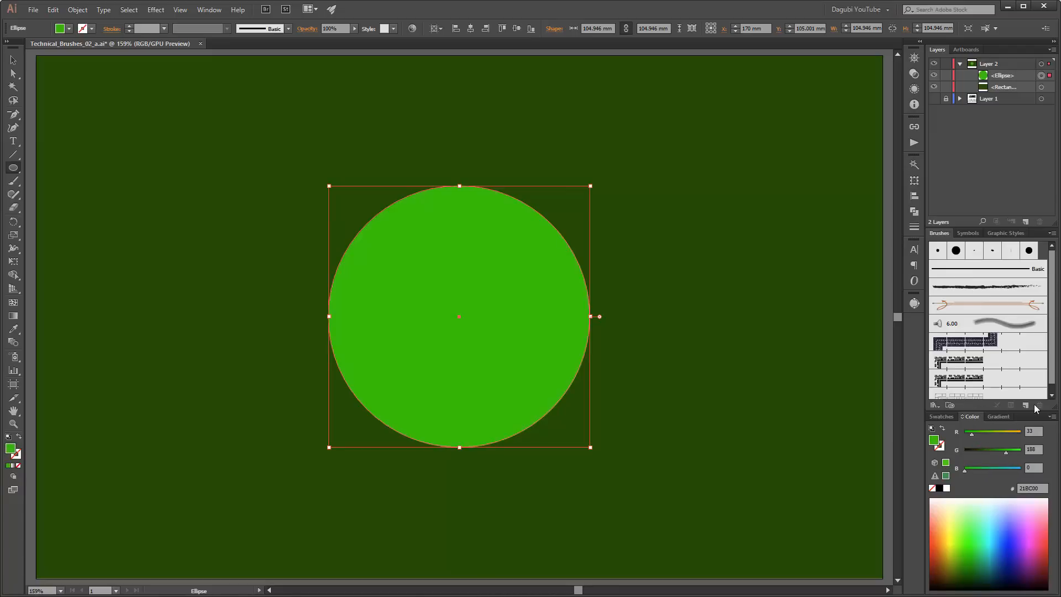
{"action": "left_click", "coordinate": [932, 488]}
{"action": "left_click", "coordinate": [937, 448]}
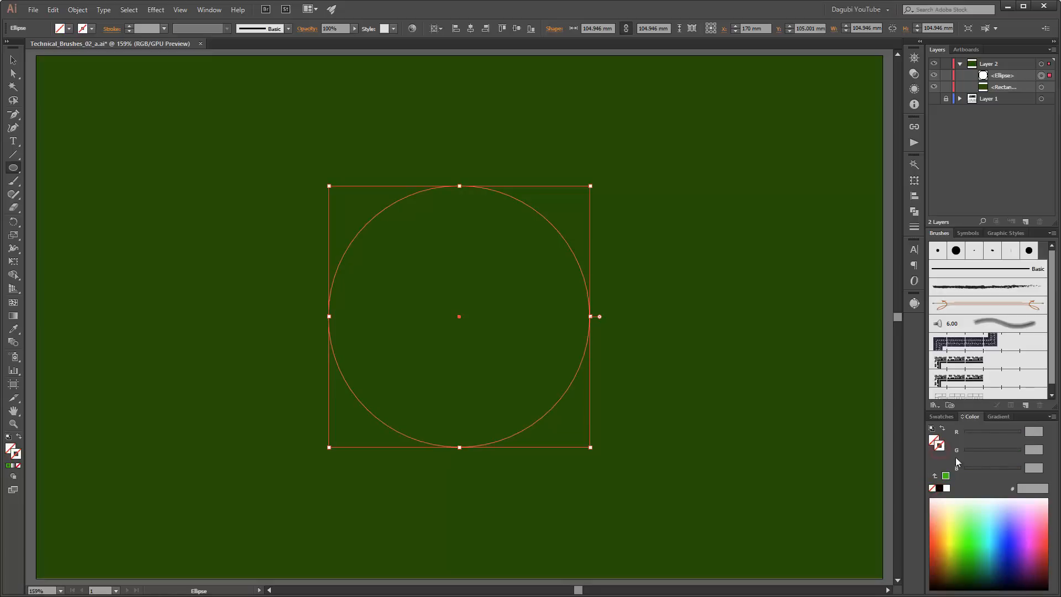
{"action": "left_click", "coordinate": [946, 476]}
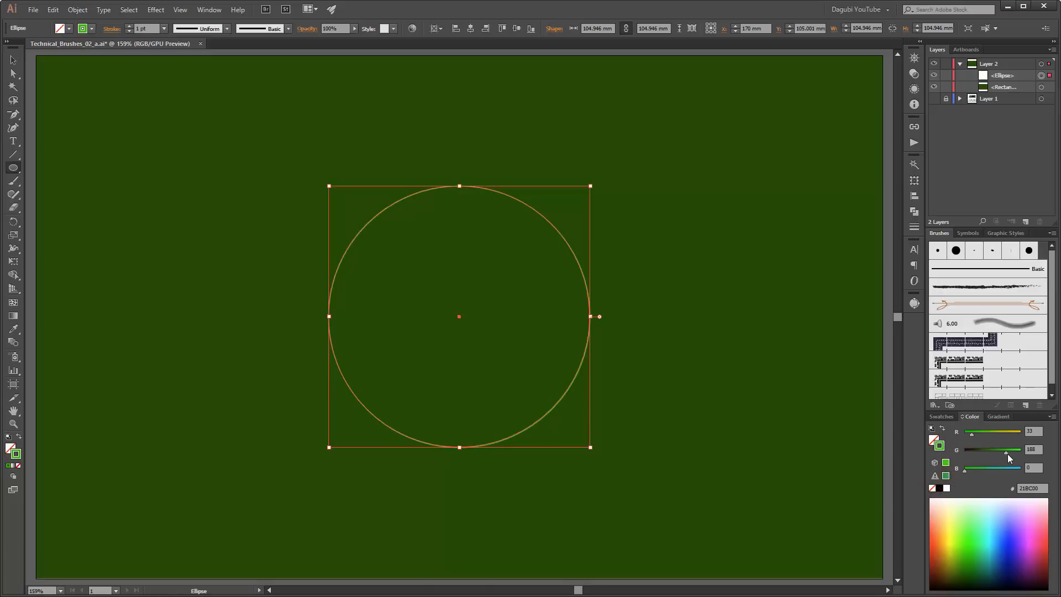
{"action": "left_click_drag", "start_coordinate": [1007, 454], "coordinate": [1011, 453]}
- Apply the original technical pattern brush to the circle at 0.75 pt and enlarge it from its centre to about 115.6 mm in diameter
{"action": "left_click", "coordinate": [975, 360]}
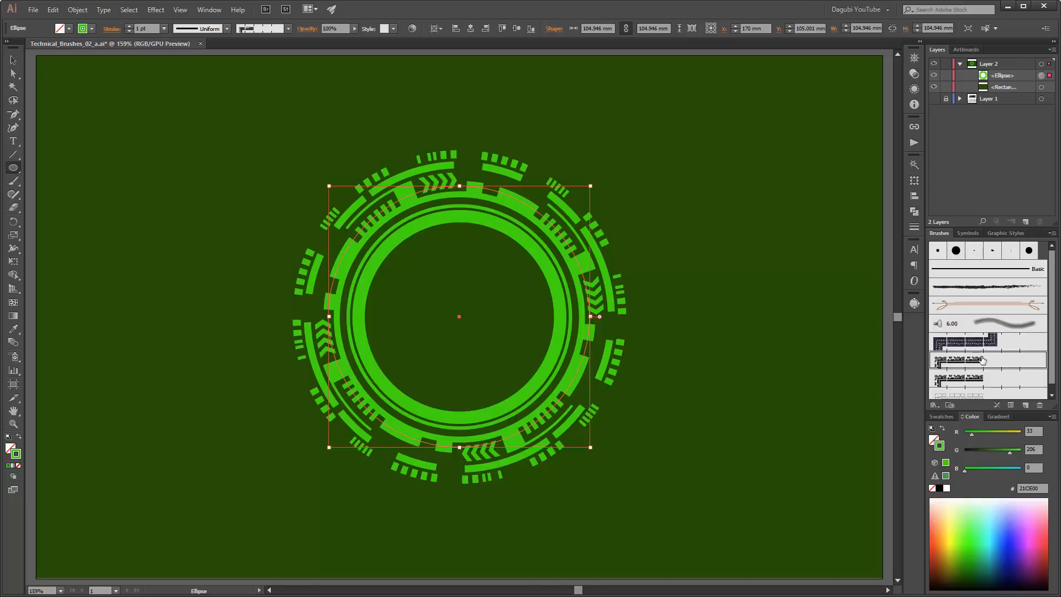
{"action": "left_click", "coordinate": [130, 32]}
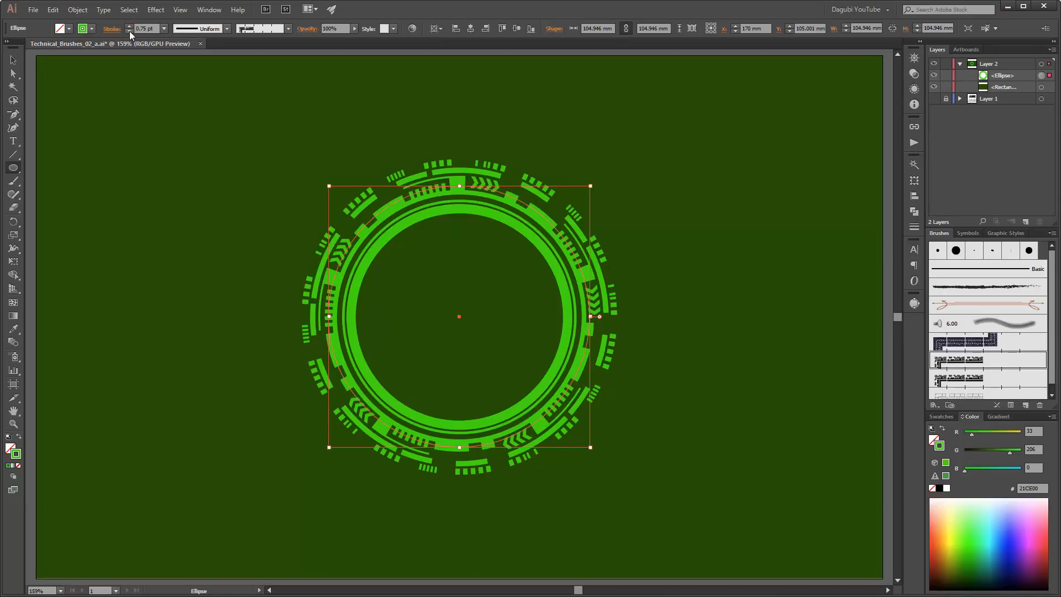
{"action": "left_click", "coordinate": [129, 26]}
{"action": "left_click", "coordinate": [129, 31]}
{"action": "left_click_drag", "start_coordinate": [591, 185], "coordinate": [606, 173]}
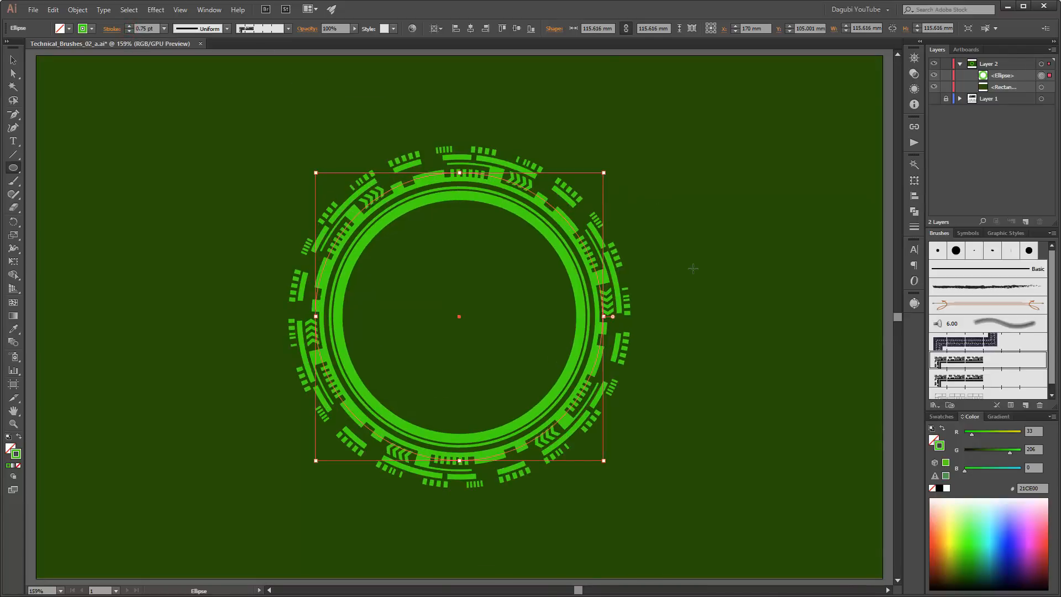
- Duplicate the technical ring in place and shrink the copy to about 76.6 mm in diameter with a 0.5 pt stroke weight
{"action": "left_click_drag", "start_coordinate": [1023, 76], "coordinate": [1026, 221]}
{"action": "left_click_drag", "start_coordinate": [603, 173], "coordinate": [555, 221]}
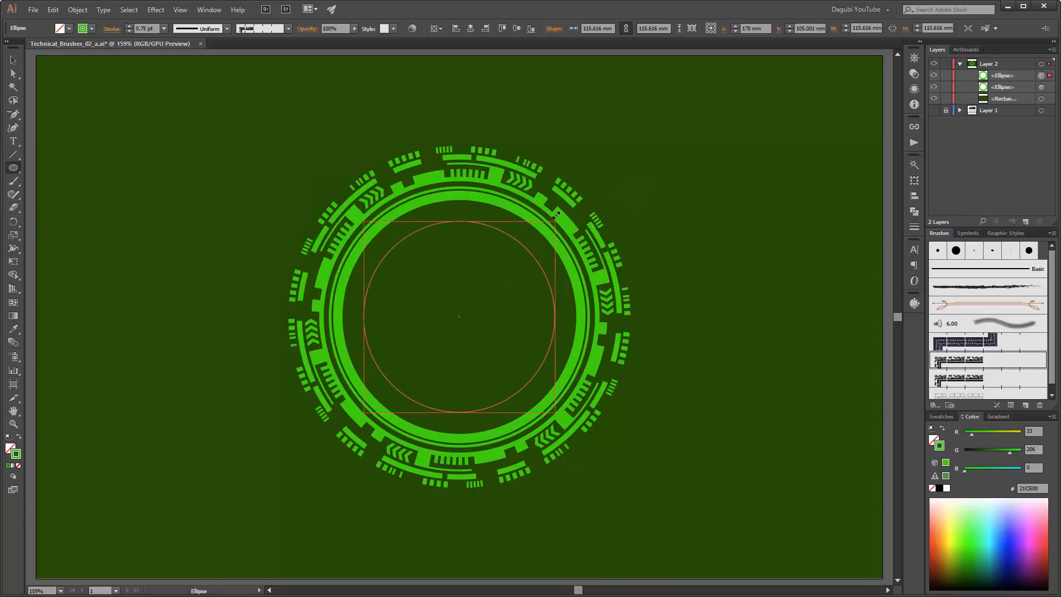
{"action": "left_click", "coordinate": [129, 31]}
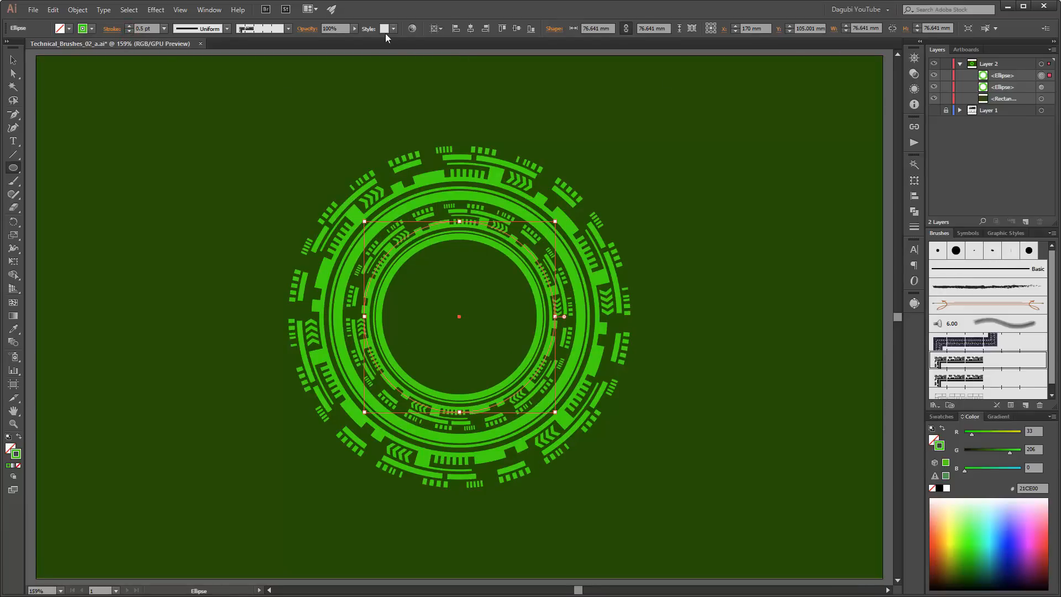
- Set the opacity of the inner technical ring to 70% and the outer ring to 53%
{"action": "left_click", "coordinate": [354, 29]}
{"action": "left_click_drag", "start_coordinate": [355, 40], "coordinate": [341, 41]}
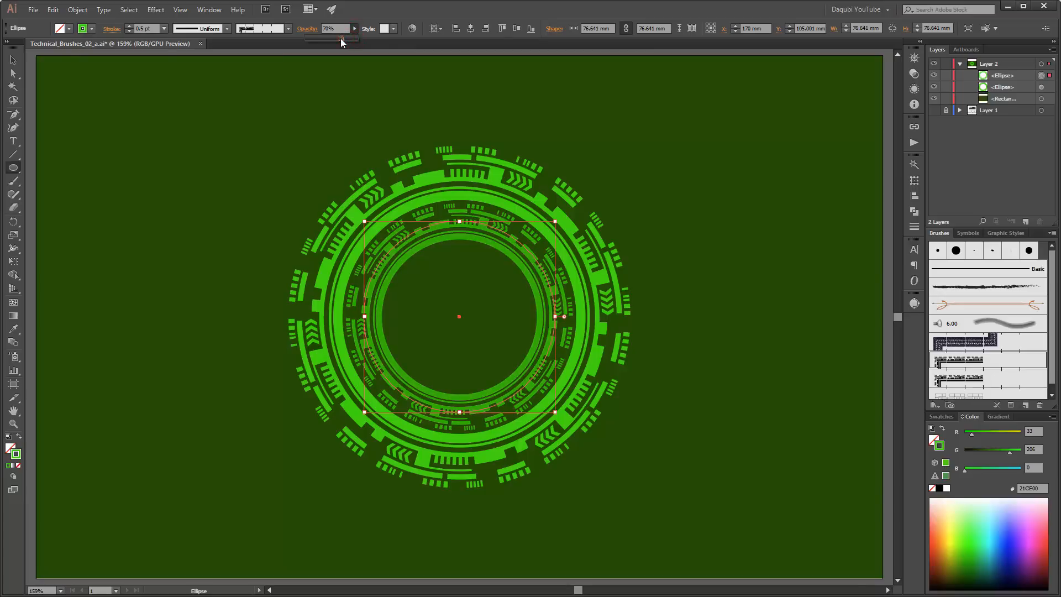
{"action": "left_click", "coordinate": [1041, 87]}
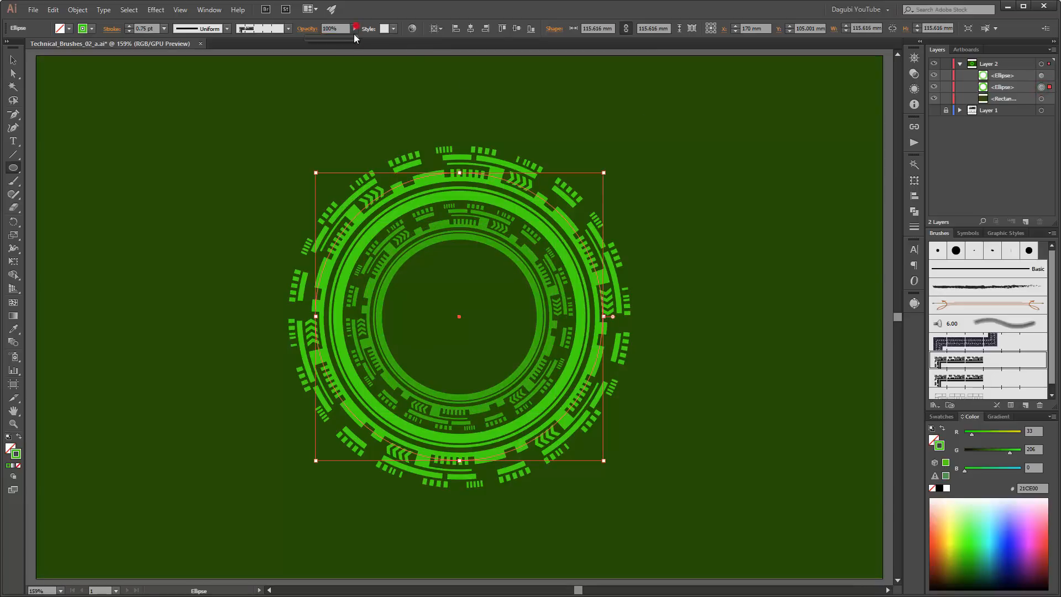
{"action": "left_click_drag", "start_coordinate": [355, 39], "coordinate": [335, 40]}
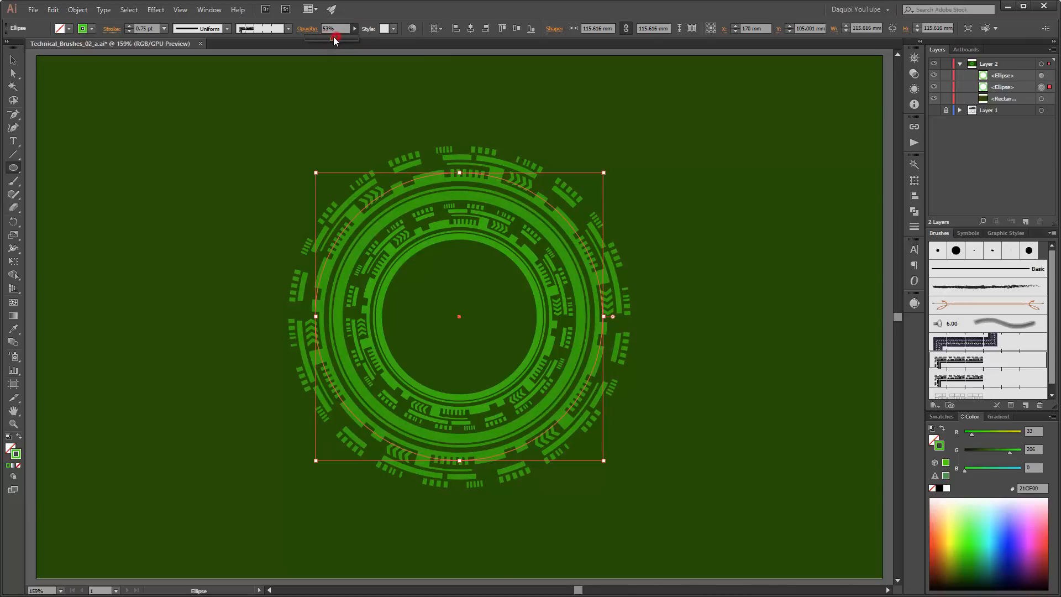
- Duplicate the outer ring, apply the outlined-rectangle pattern brush at 1 pt to the selected ring, and enlarge it slightly from its centre
{"action": "left_click", "coordinate": [1020, 88]}
{"action": "left_click_drag", "start_coordinate": [1021, 91], "coordinate": [1027, 221]}
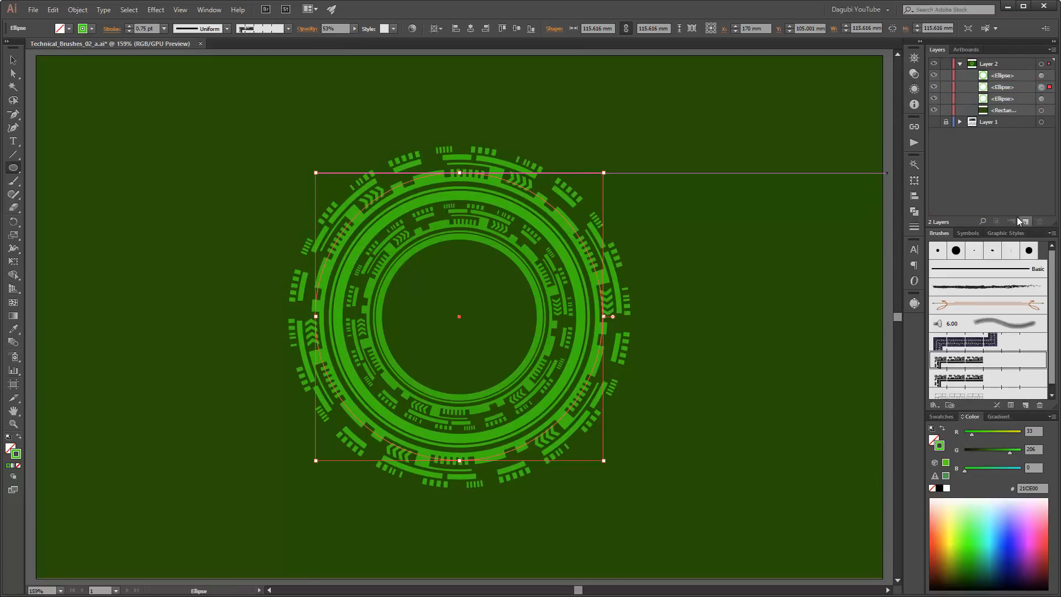
{"action": "left_click_drag", "start_coordinate": [1052, 332], "coordinate": [1052, 336]}
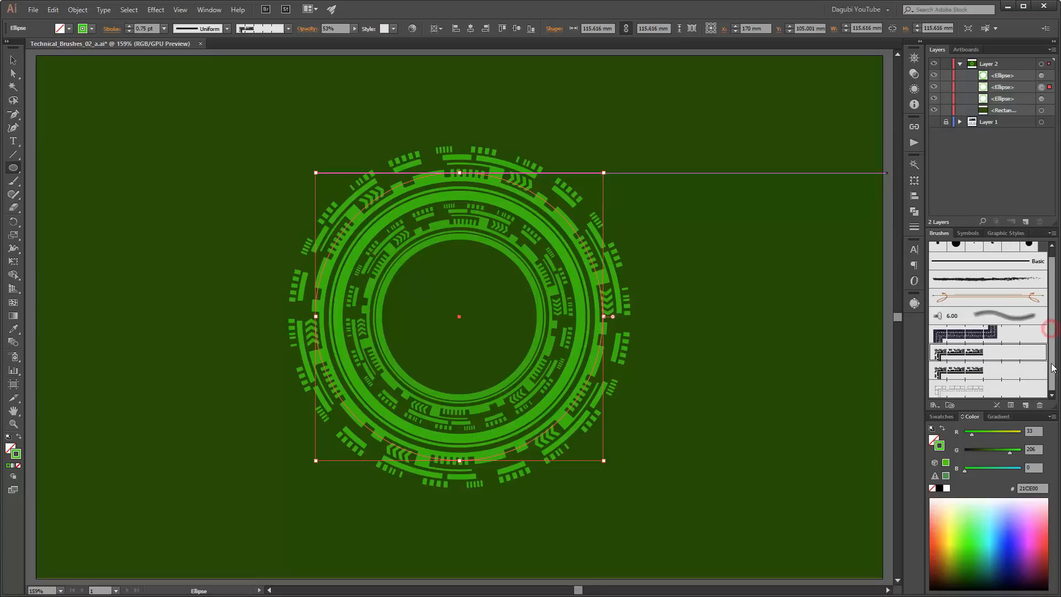
{"action": "left_click", "coordinate": [975, 389]}
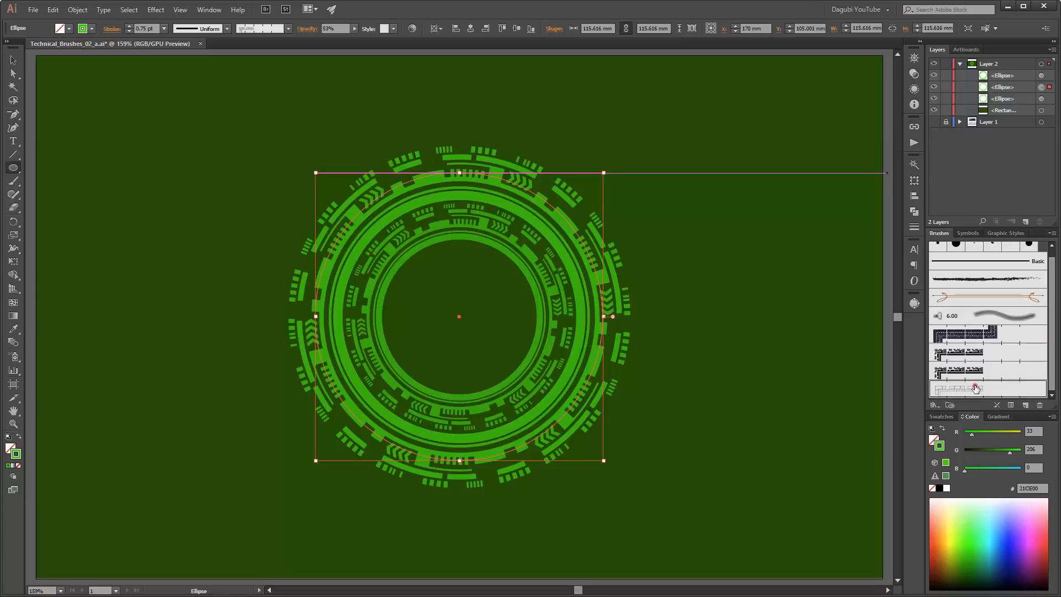
{"action": "left_click", "coordinate": [129, 26]}
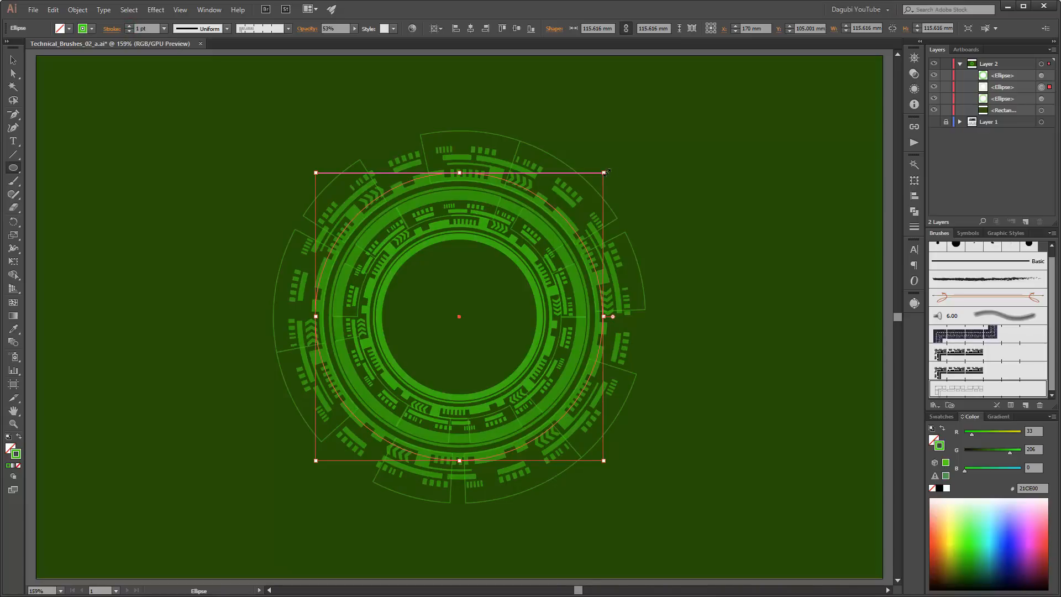
{"action": "left_click_drag", "start_coordinate": [604, 172], "coordinate": [616, 159]}
- Enlarge the inner technical ring from its centre to about 85.2 mm in diameter
{"action": "left_click", "coordinate": [524, 268], "text": "ctrl"}
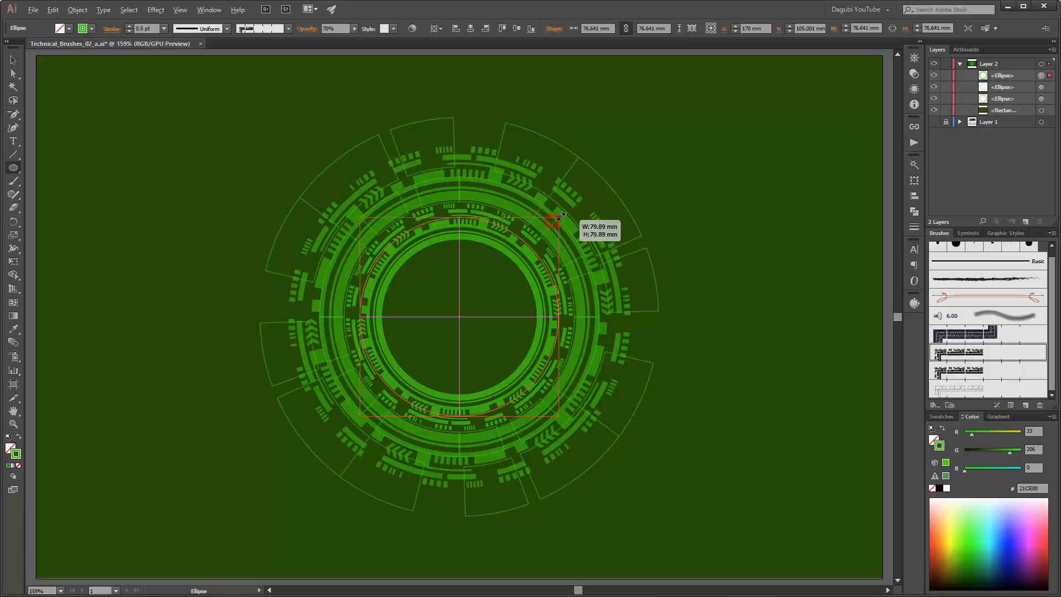
{"action": "left_click_drag", "start_coordinate": [555, 221], "coordinate": [564, 210]}
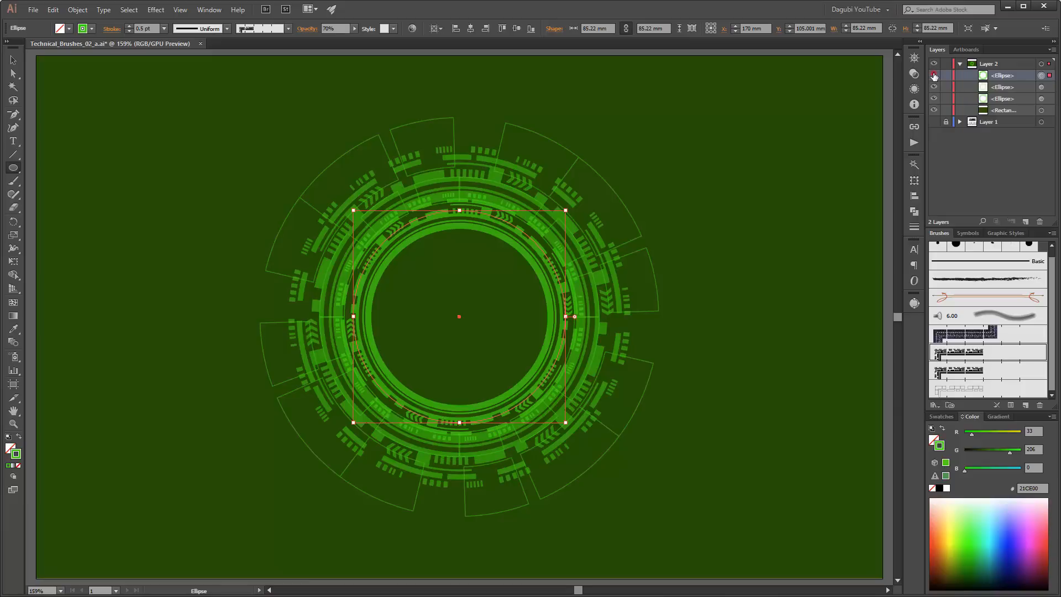
{"action": "left_click", "coordinate": [934, 76]}
{"action": "left_click", "coordinate": [934, 76]}
- Duplicate the inner technical ring, shrink the copy to about 53.1 mm in diameter, and set its opacity to 20%
{"action": "left_click_drag", "start_coordinate": [1020, 77], "coordinate": [1025, 222]}
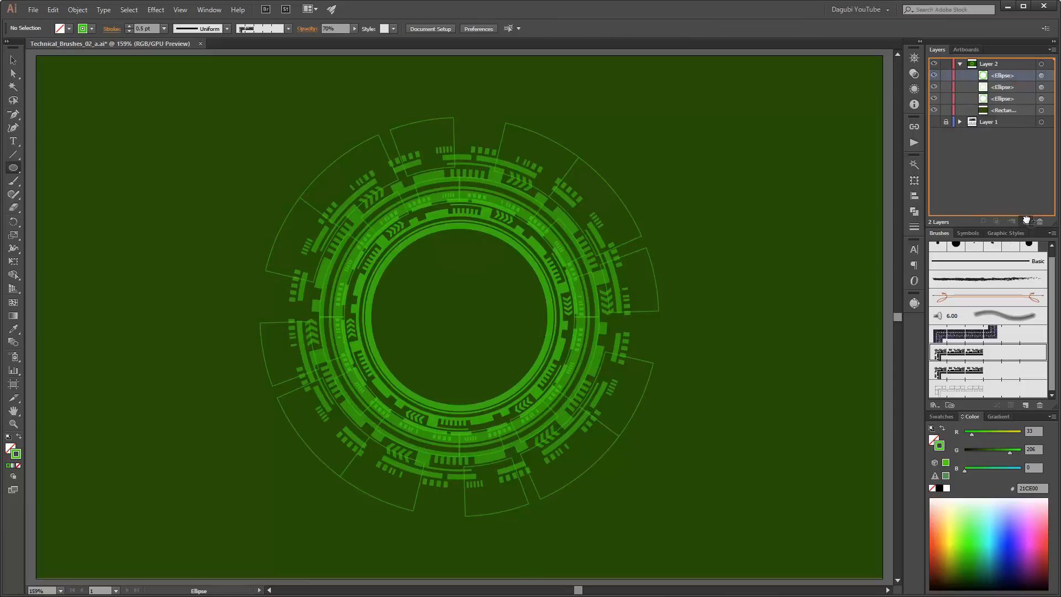
{"action": "left_click", "coordinate": [1042, 75]}
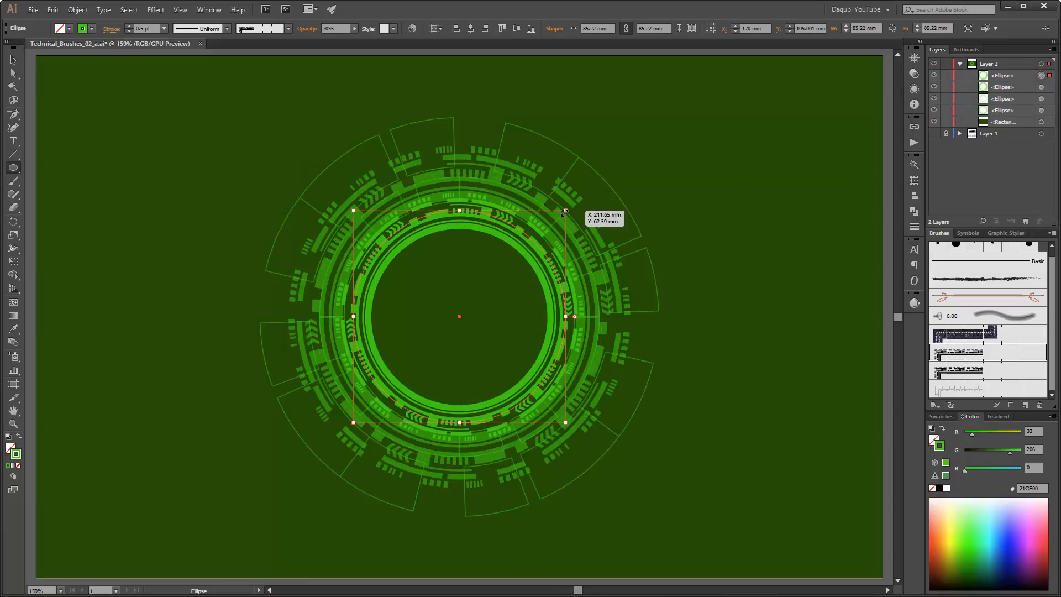
{"action": "left_click_drag", "start_coordinate": [562, 214], "coordinate": [526, 244]}
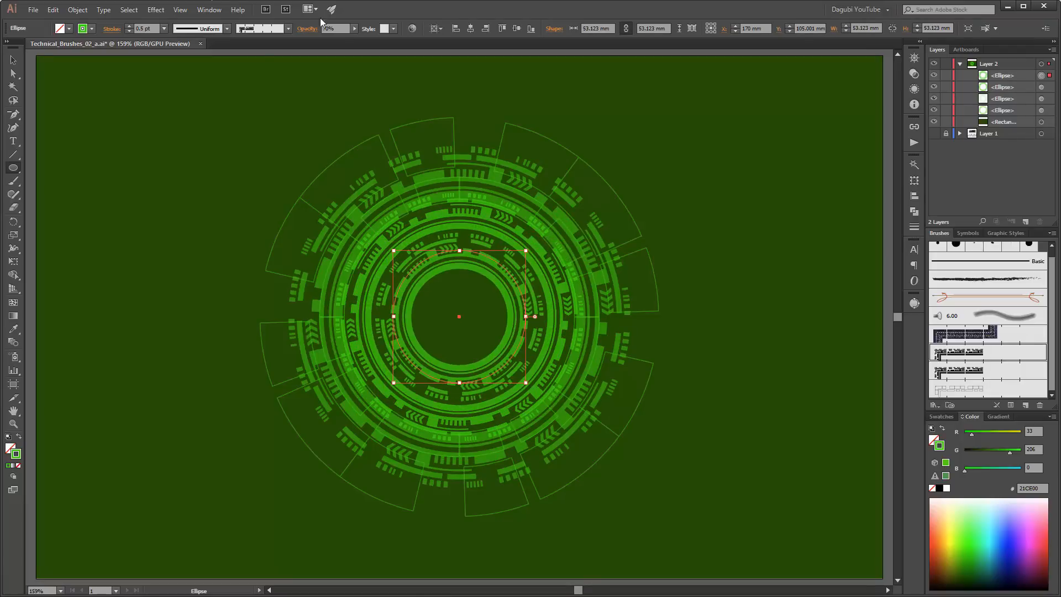
{"action": "left_click_drag", "start_coordinate": [332, 39], "coordinate": [315, 41]}
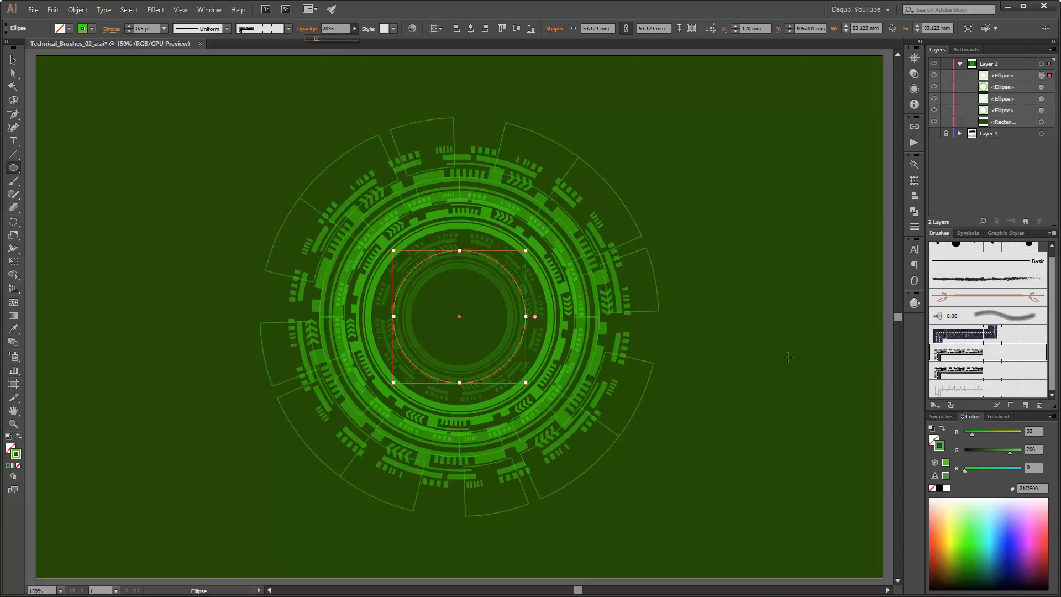
- Apply the neighbouring technical pattern brush to the selected innermost ring and enlarge it from its centre to about 57.9 mm in diameter
{"action": "left_click", "coordinate": [991, 370]}
{"action": "left_click", "coordinate": [993, 371]}
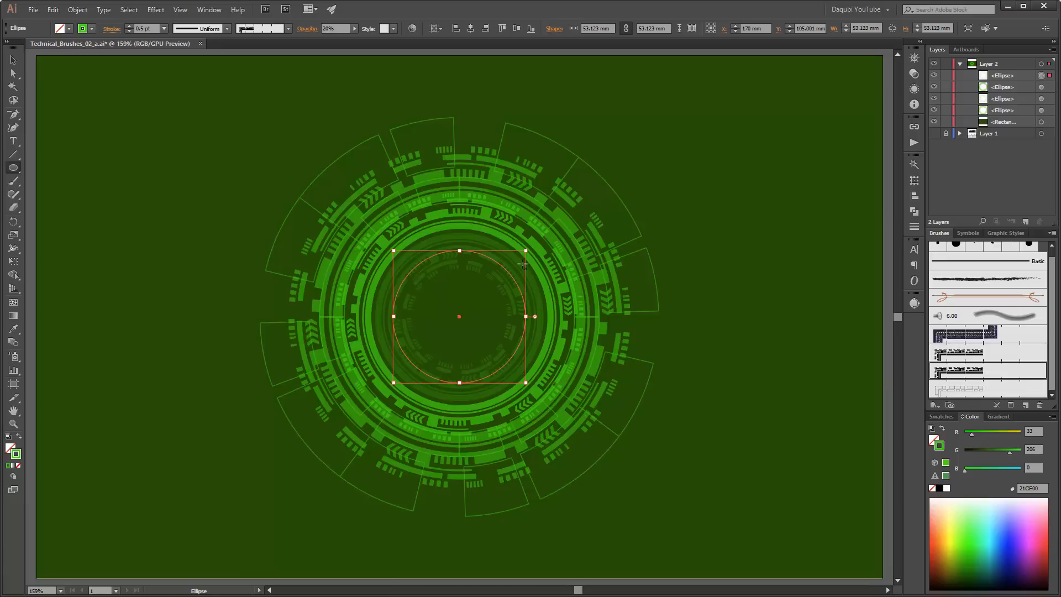
{"action": "left_click_drag", "start_coordinate": [523, 250], "coordinate": [532, 244]}
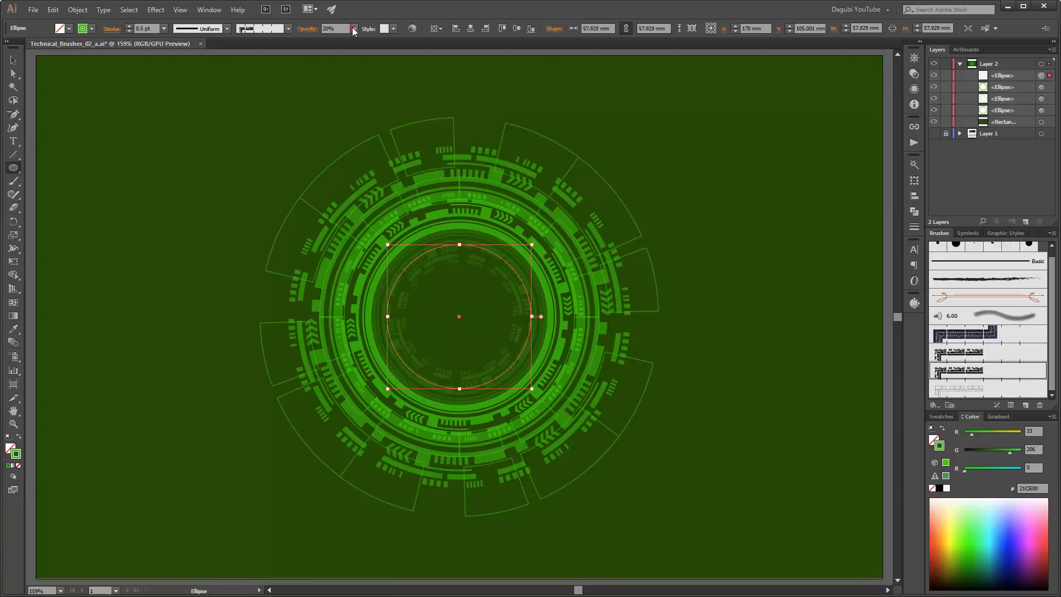
- Set the innermost ring's opacity to 39% and enlarge it from its centre to about 60.3 mm in diameter
{"action": "left_click", "coordinate": [353, 29]}
{"action": "left_click_drag", "start_coordinate": [316, 39], "coordinate": [320, 40]}
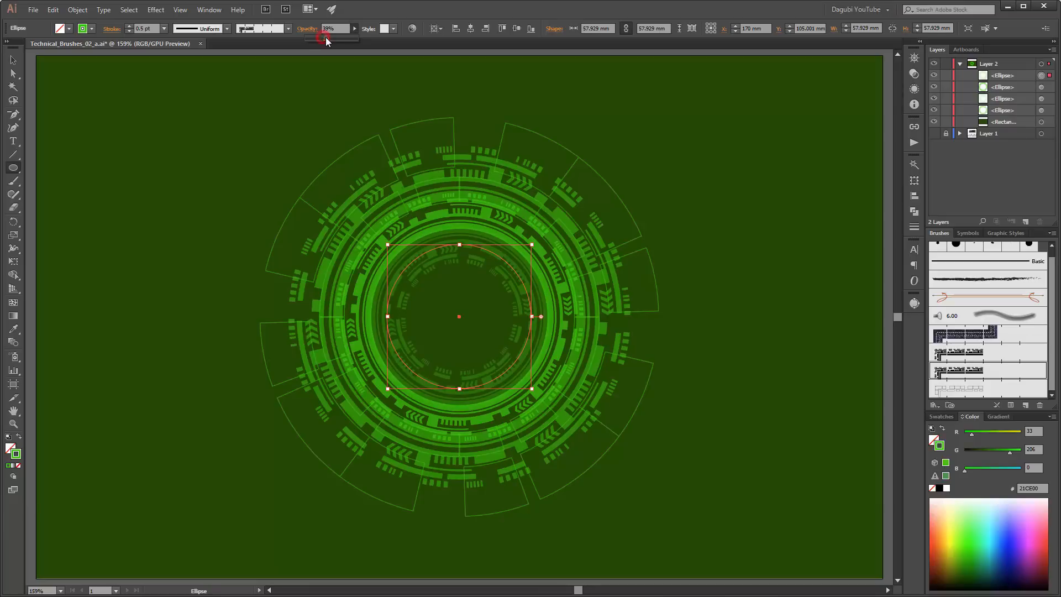
{"action": "left_click", "coordinate": [531, 244]}
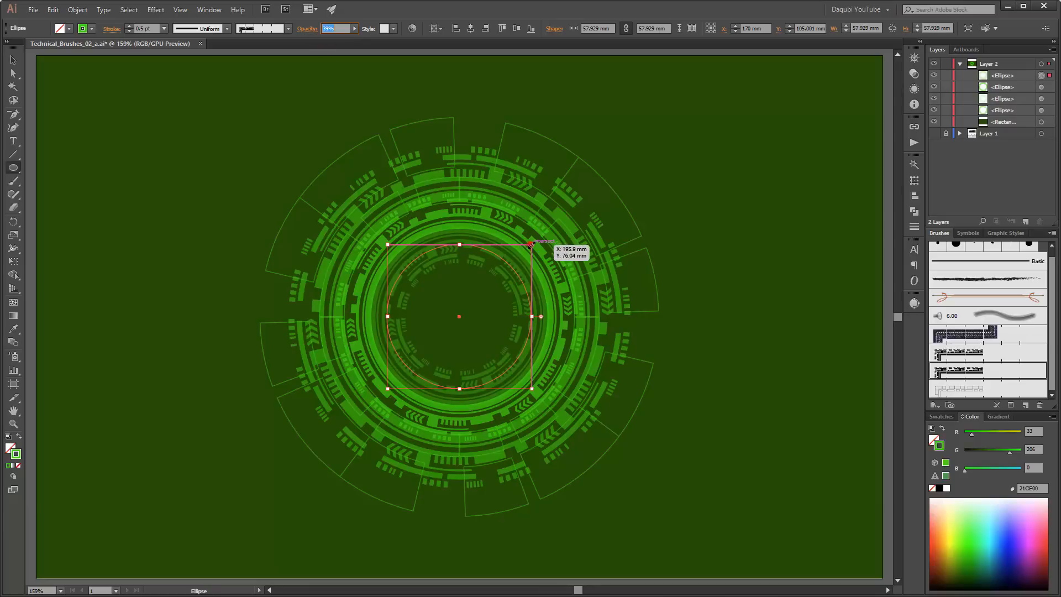
{"action": "left_click_drag", "start_coordinate": [531, 244], "coordinate": [534, 241]}
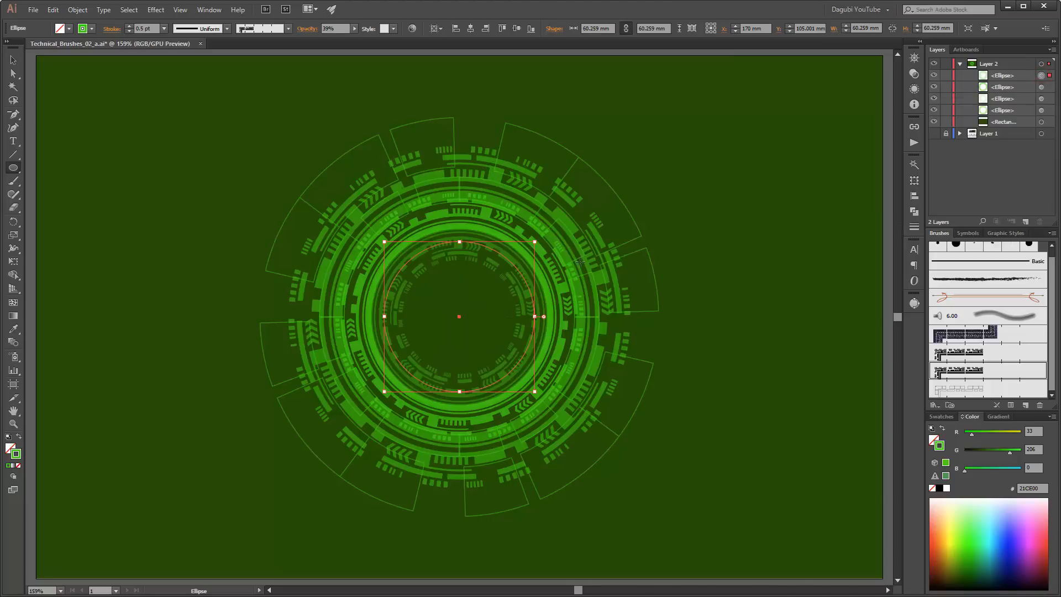
- Rotate the innermost ring, the 70% opacity ring and the outlined-rectangle ring about their centres with Free Transform to offset their patterns
{"action": "left_click", "coordinate": [14, 262]}
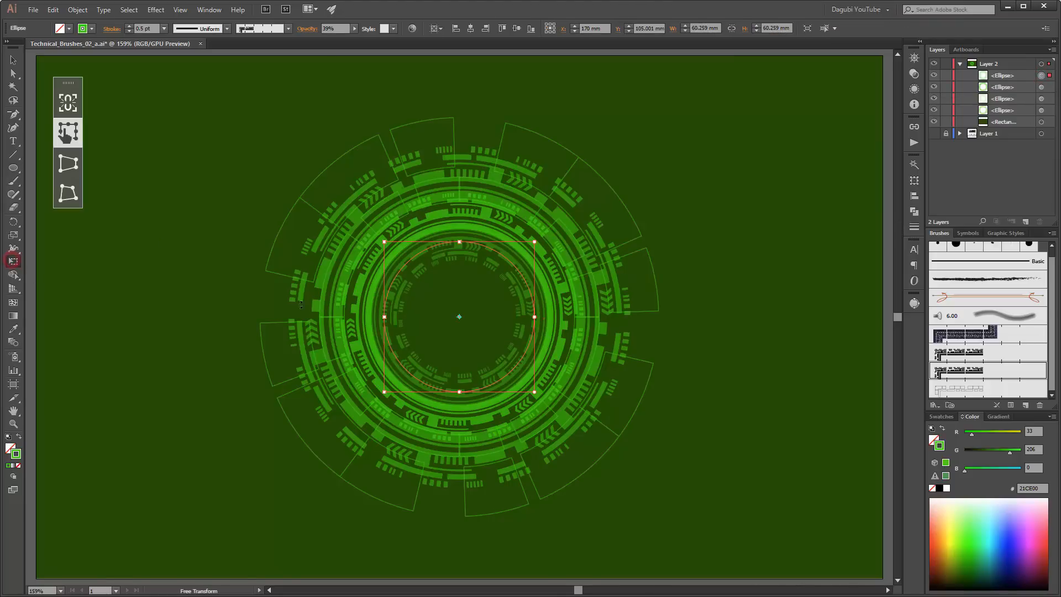
{"action": "left_click_drag", "start_coordinate": [539, 238], "coordinate": [561, 282]}
{"action": "left_click", "coordinate": [1042, 87]}
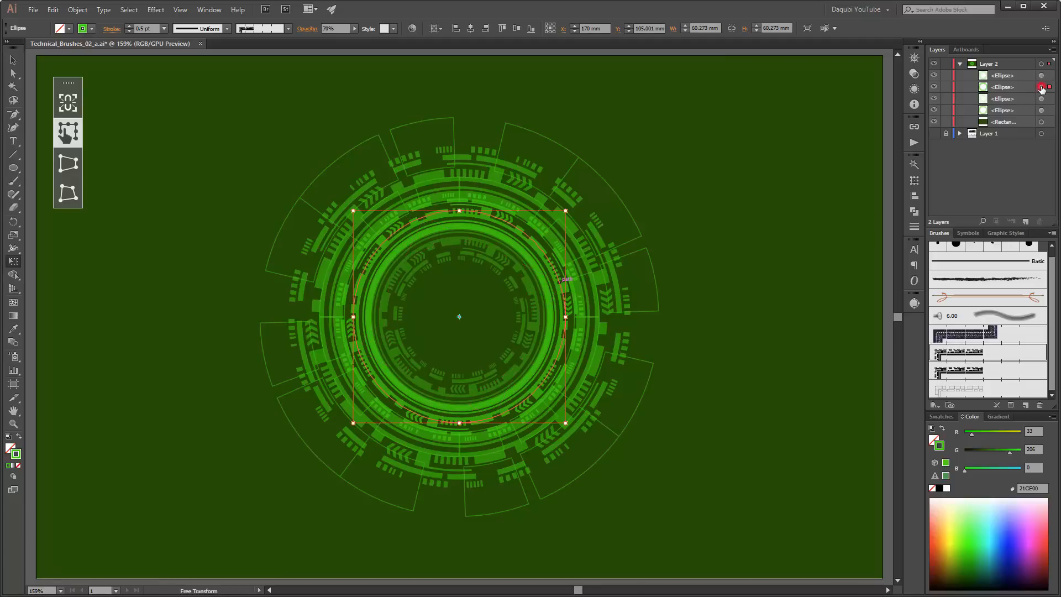
{"action": "left_click_drag", "start_coordinate": [577, 208], "coordinate": [517, 165]}
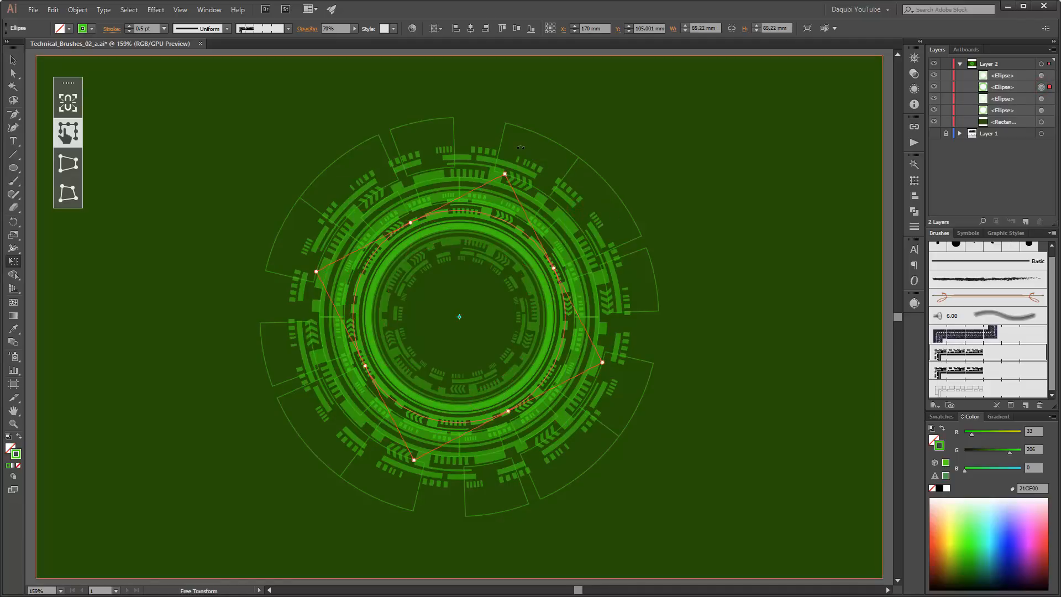
{"action": "left_click", "coordinate": [1041, 99]}
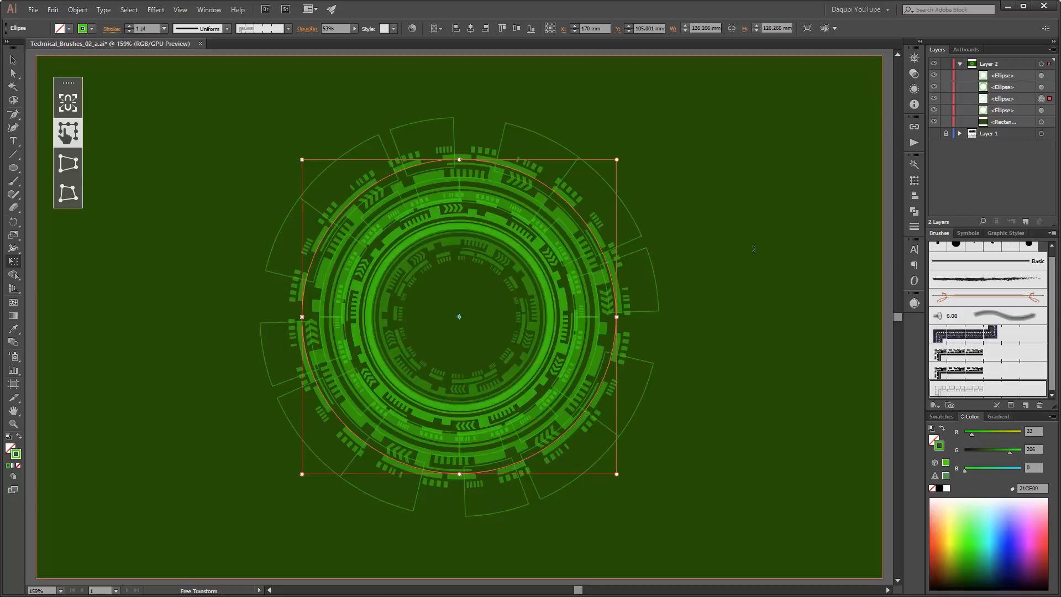
{"action": "left_click_drag", "start_coordinate": [631, 151], "coordinate": [560, 95]}
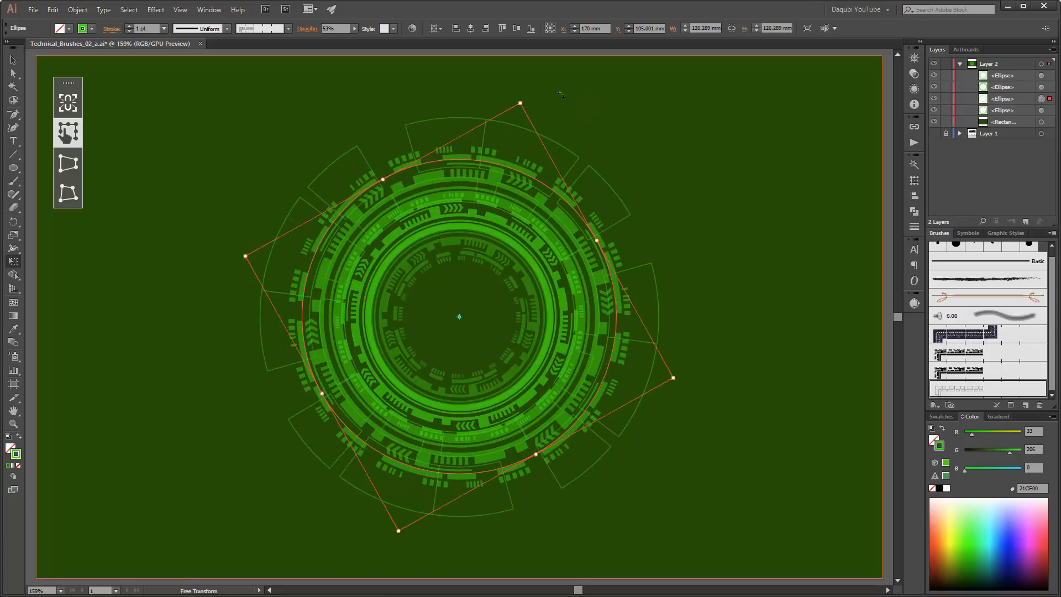
{"action": "left_click_drag", "start_coordinate": [637, 140], "coordinate": [643, 148]}
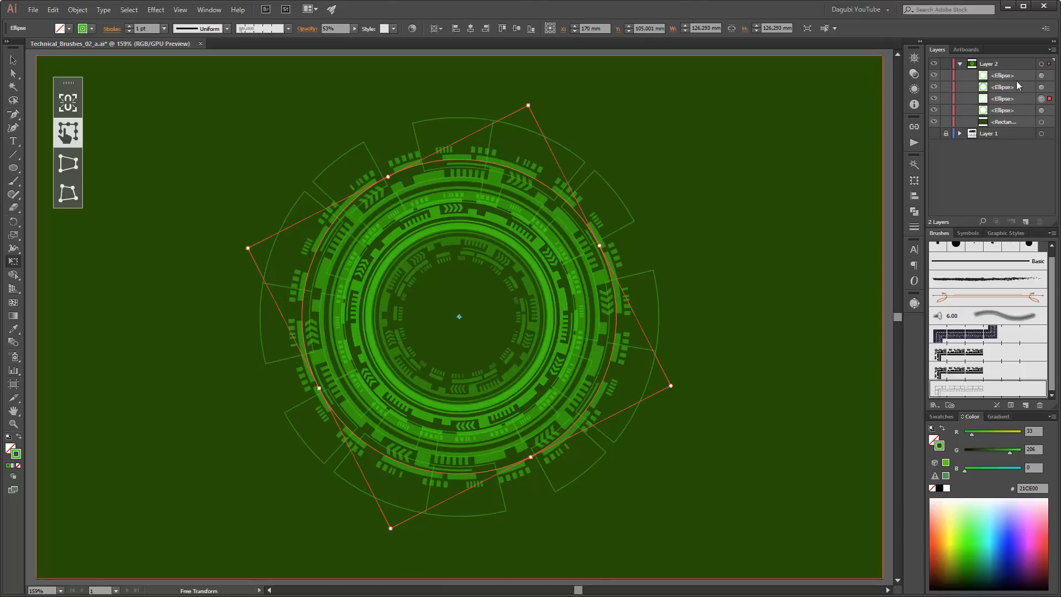
- Collect all four ring ellipses in a new layer, leaving out the background rectangle
{"action": "left_click", "coordinate": [1003, 75]}
{"action": "left_click", "coordinate": [1013, 111], "text": "shift"}
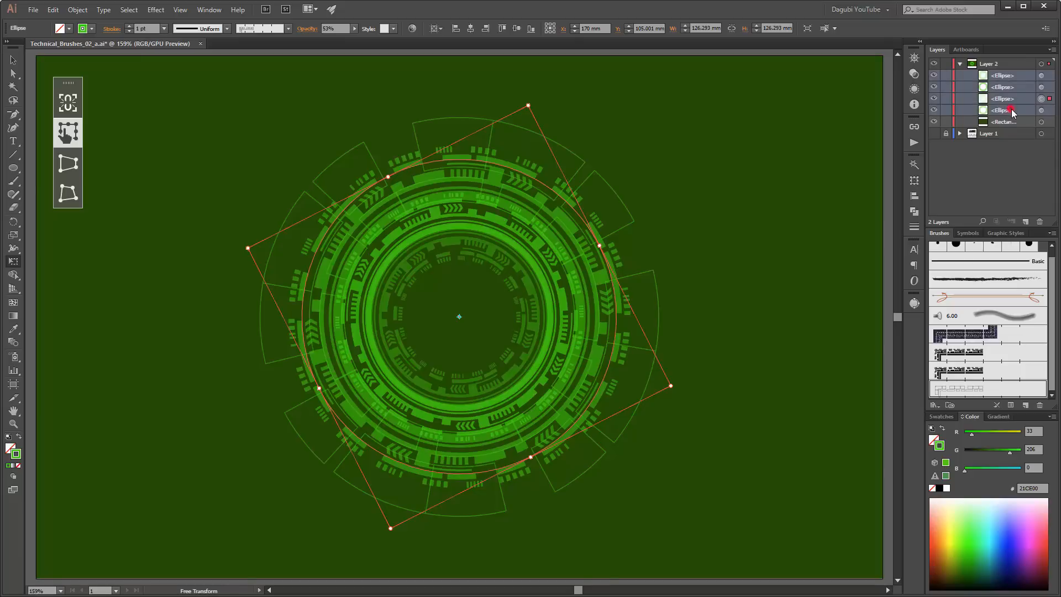
{"action": "left_click", "coordinate": [1012, 75]}
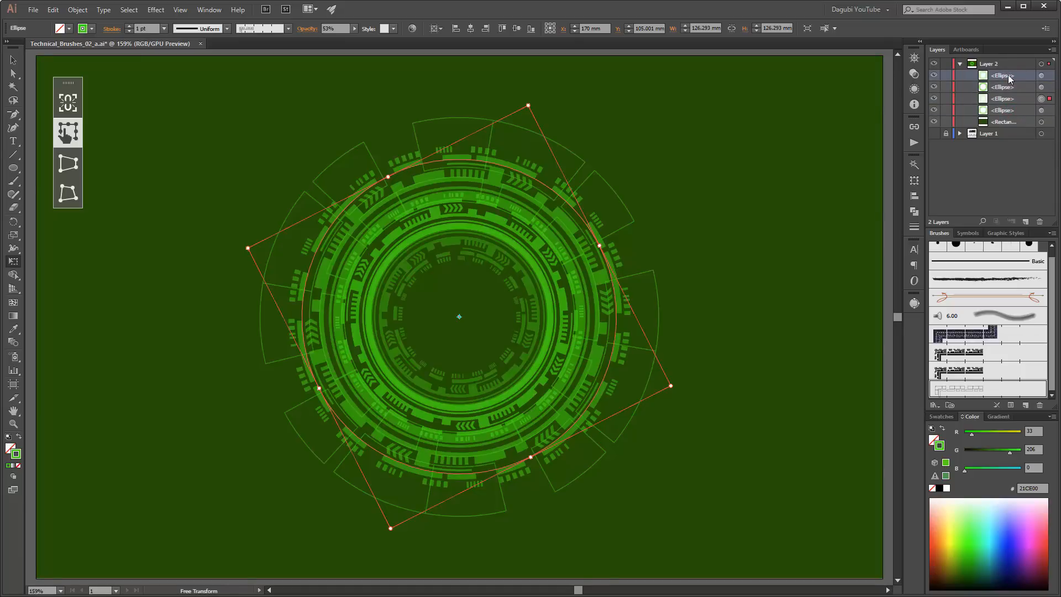
{"action": "left_click", "coordinate": [1012, 114], "text": "shift"}
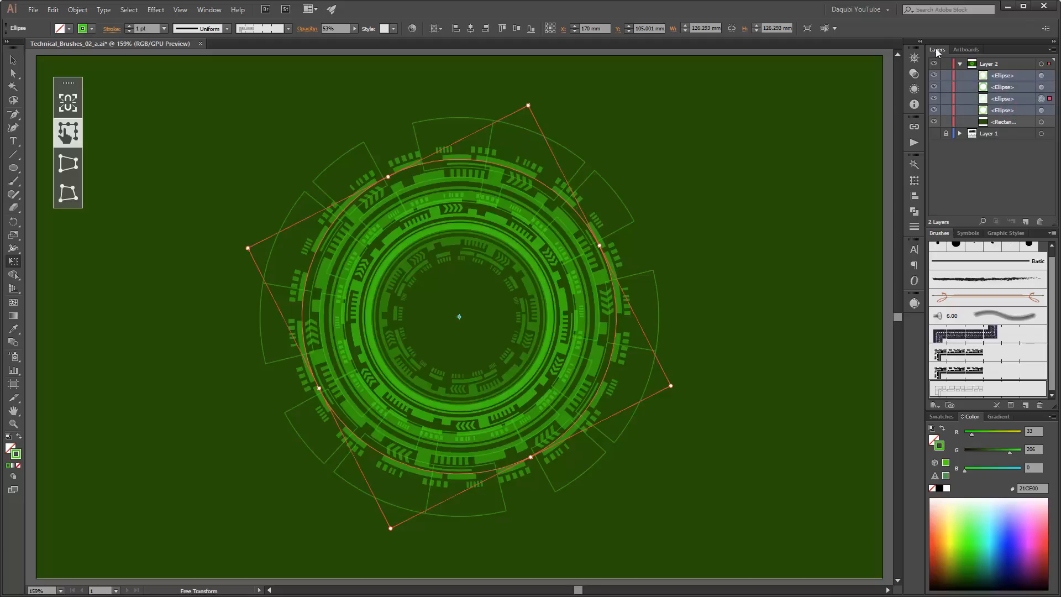
{"action": "left_click", "coordinate": [1052, 50]}
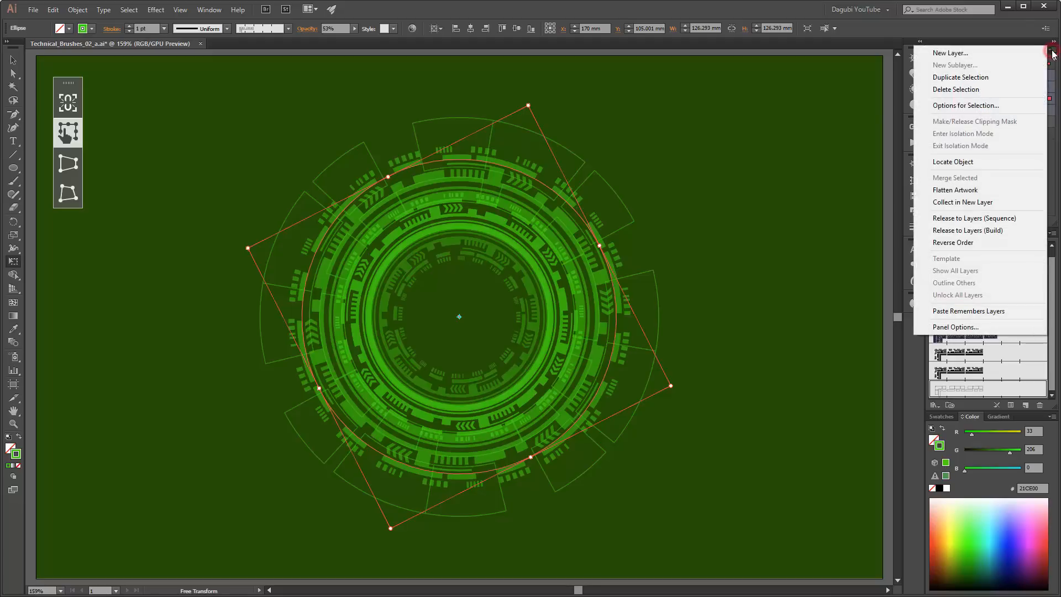
{"action": "left_click", "coordinate": [961, 204]}
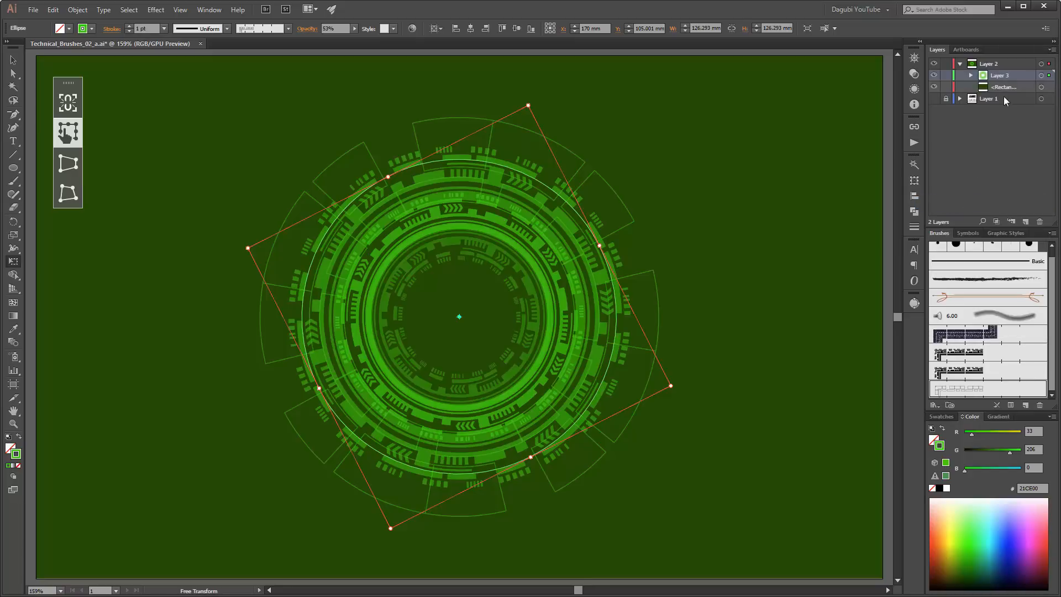
- Duplicate the collected ring layer and shrink the rings of the lower original from their centre to about 107.4 mm in diameter
{"action": "left_click", "coordinate": [1014, 76]}
{"action": "left_click_drag", "start_coordinate": [1020, 78], "coordinate": [1026, 221]}
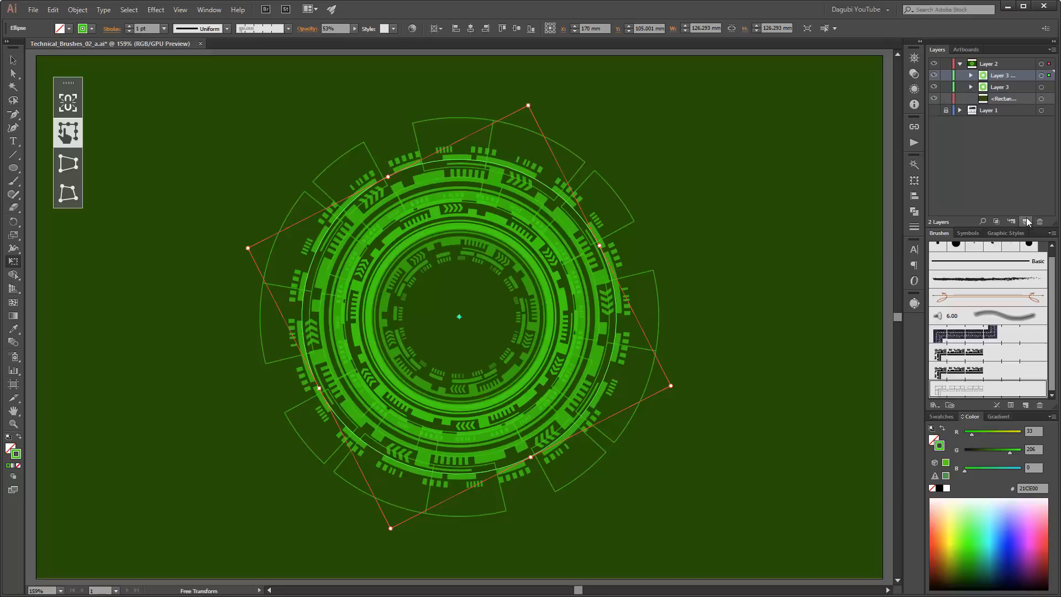
{"action": "left_click", "coordinate": [1040, 88]}
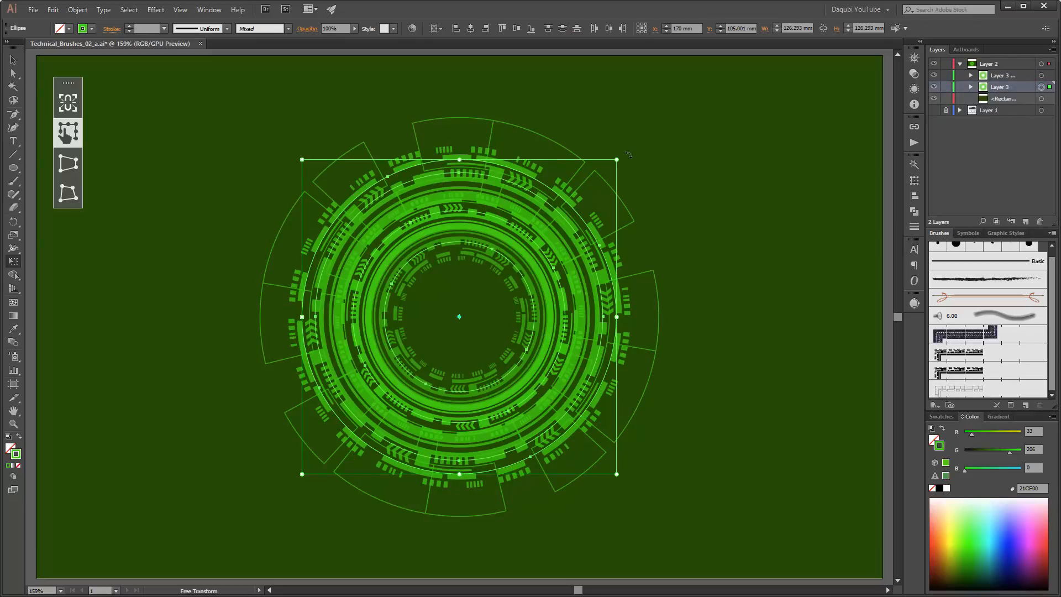
{"action": "left_click_drag", "start_coordinate": [617, 160], "coordinate": [590, 180]}
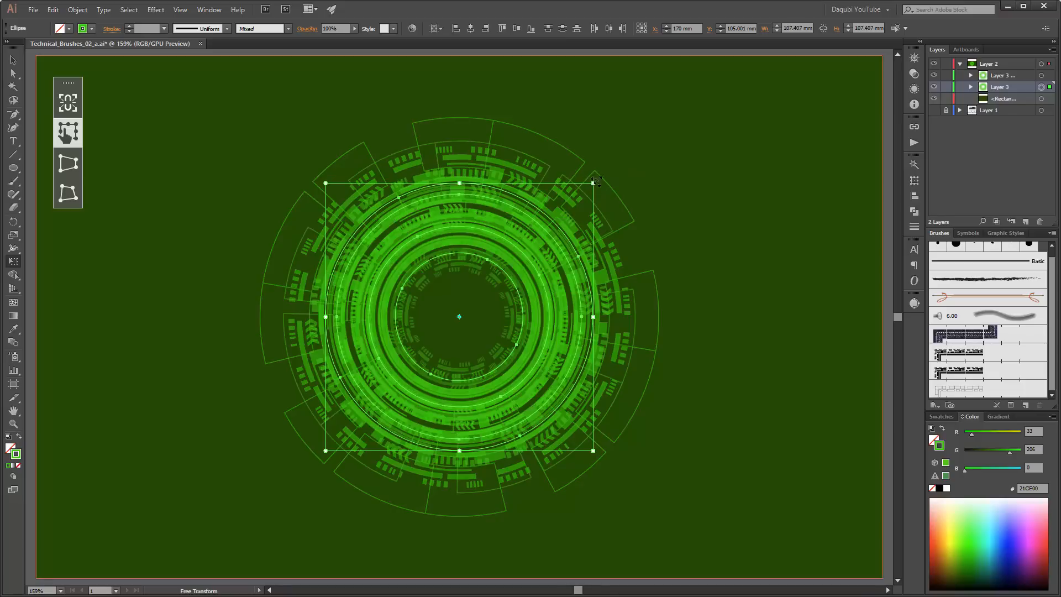
- Enlarge the rings of the duplicated layer from their centre to about 219 mm in diameter and set their opacity to 43%
{"action": "scroll", "coordinate": [551, 205], "scroll_direction": "down", "scroll_amount": 3}
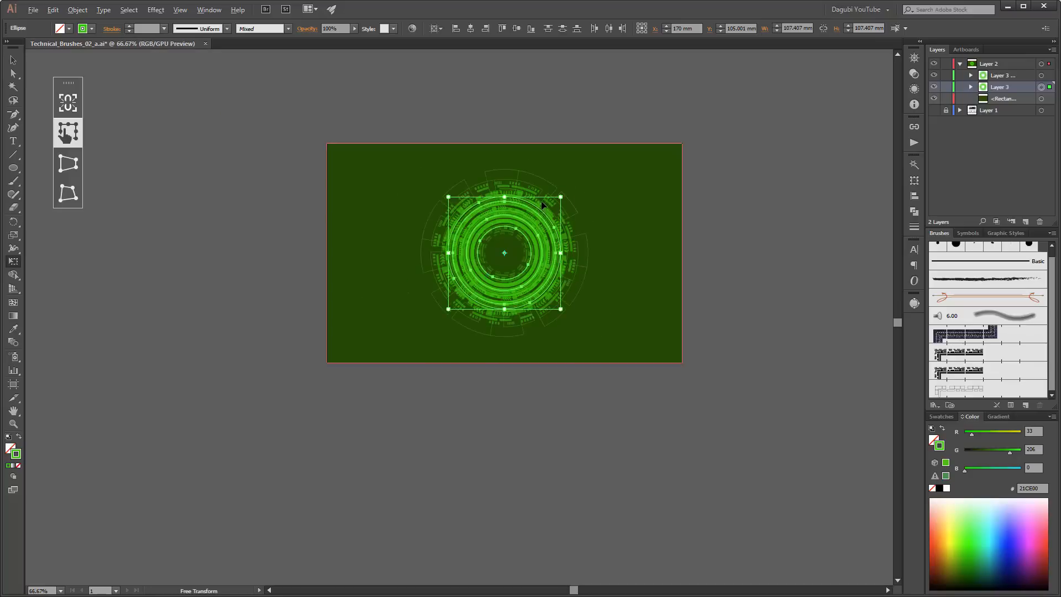
{"action": "scroll", "coordinate": [553, 202], "scroll_direction": "up", "scroll_amount": 1}
{"action": "left_click_drag", "start_coordinate": [578, 163], "coordinate": [562, 189]}
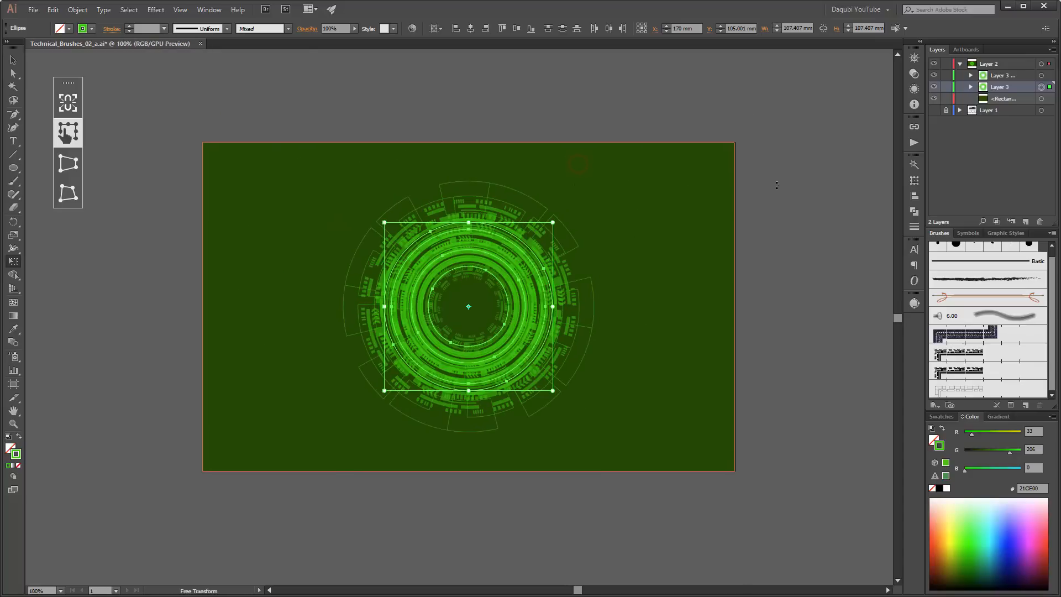
{"action": "left_click", "coordinate": [1021, 78]}
{"action": "left_click", "coordinate": [1041, 76]}
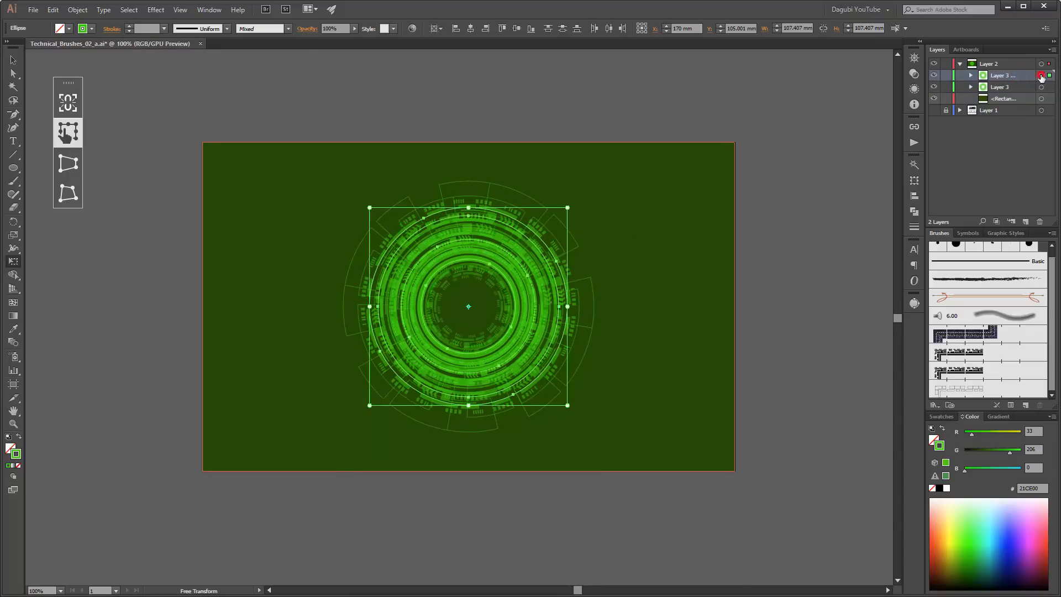
{"action": "left_click_drag", "start_coordinate": [568, 209], "coordinate": [639, 135]}
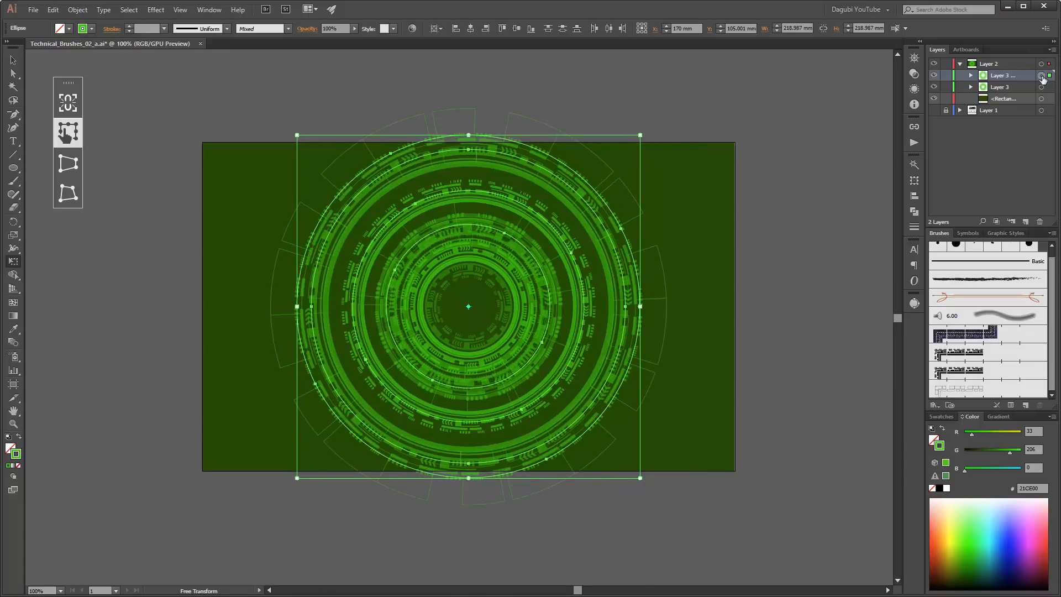
{"action": "left_click", "coordinate": [355, 28]}
{"action": "left_click_drag", "start_coordinate": [355, 40], "coordinate": [328, 39]}
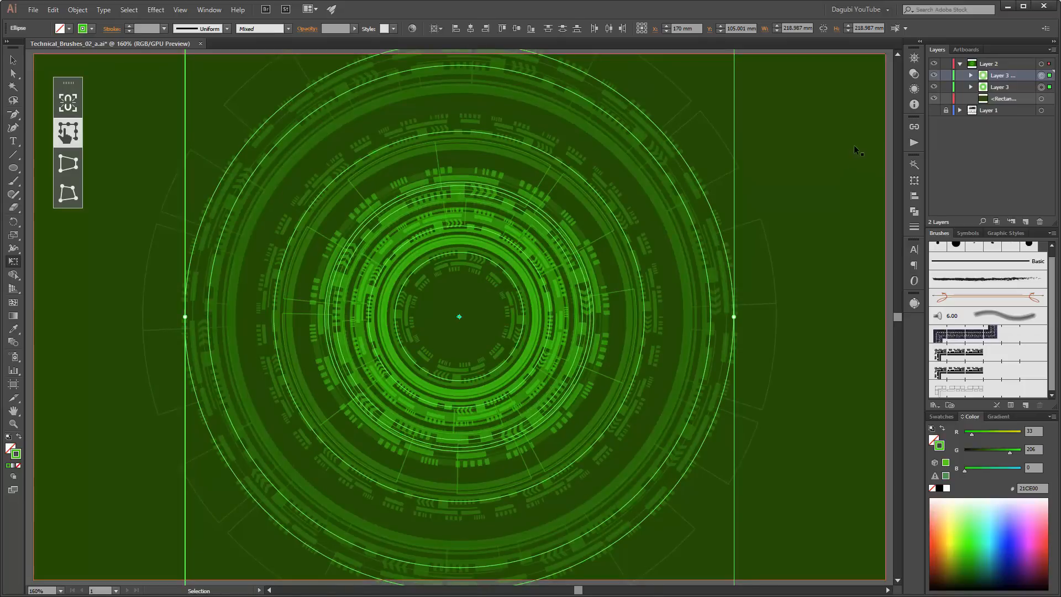
- Set the stroke weight of the lowest ellipse in the original ring layer to 1 pt
{"action": "left_click", "coordinate": [853, 148]}
{"action": "left_click", "coordinate": [971, 88]}
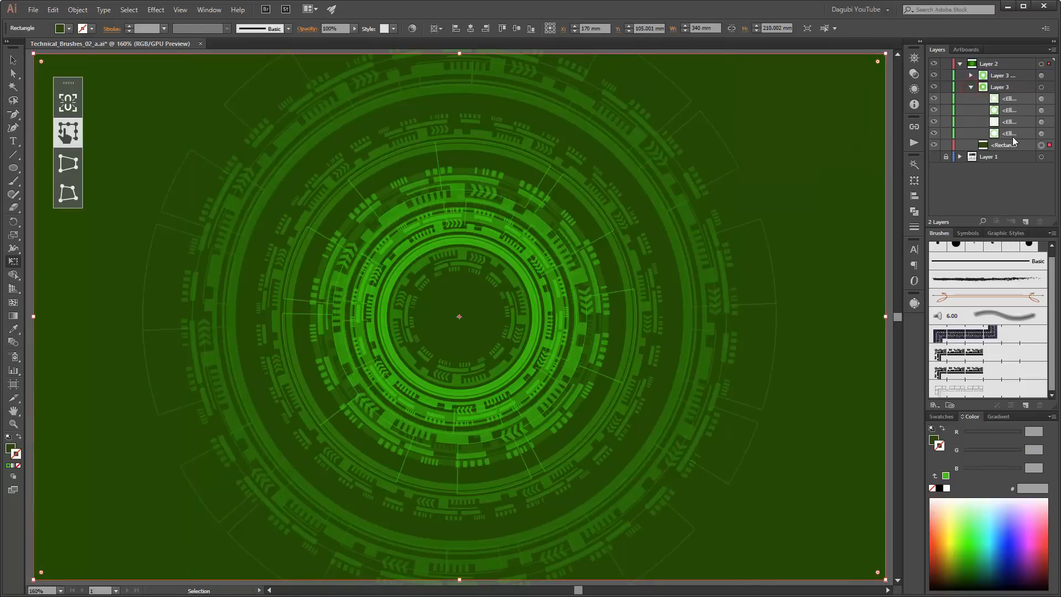
{"action": "left_click", "coordinate": [934, 134]}
{"action": "left_click", "coordinate": [934, 133]}
{"action": "left_click", "coordinate": [1041, 133]}
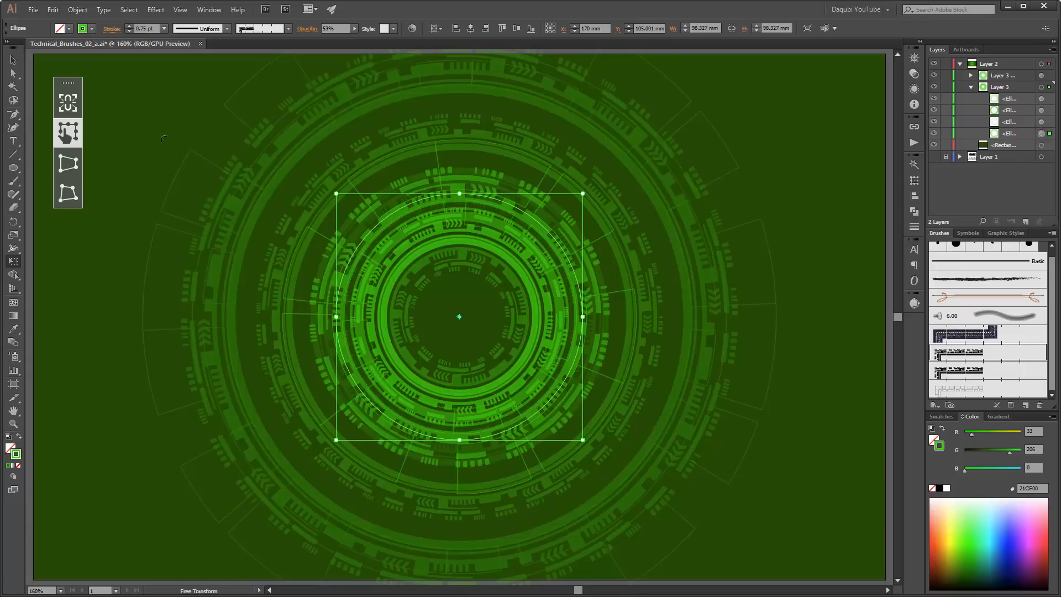
{"action": "left_click", "coordinate": [129, 26]}
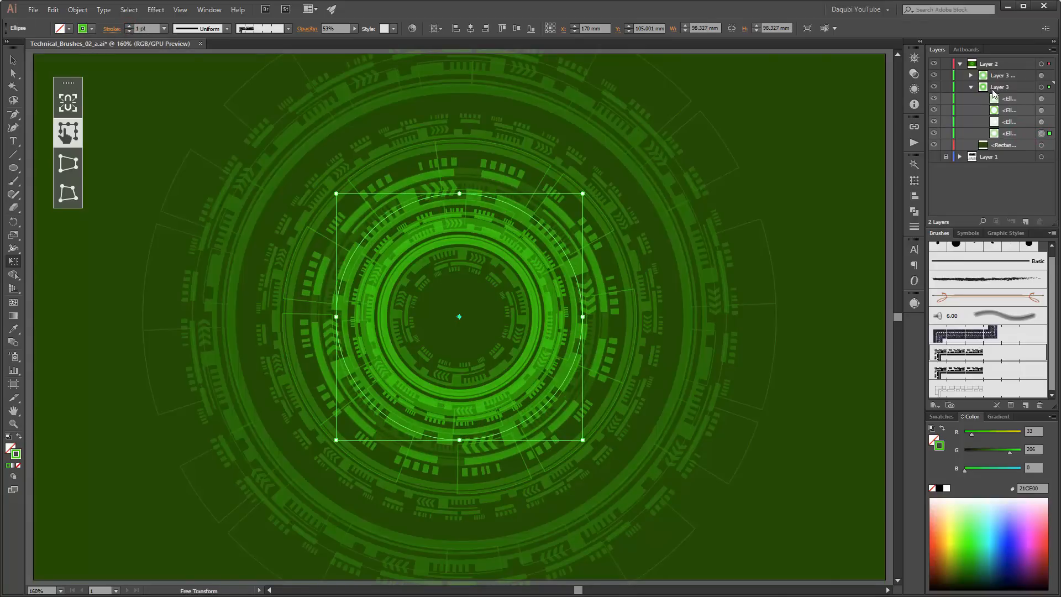
- Enlarge the duplicated rings from their centre to slightly over 245.8 mm in diameter, extending past the artboard's upper and lower edges, and deselect them
{"action": "left_click", "coordinate": [1003, 76]}
{"action": "left_click", "coordinate": [1041, 76]}
{"action": "scroll", "coordinate": [808, 166], "scroll_direction": "down", "scroll_amount": 2}
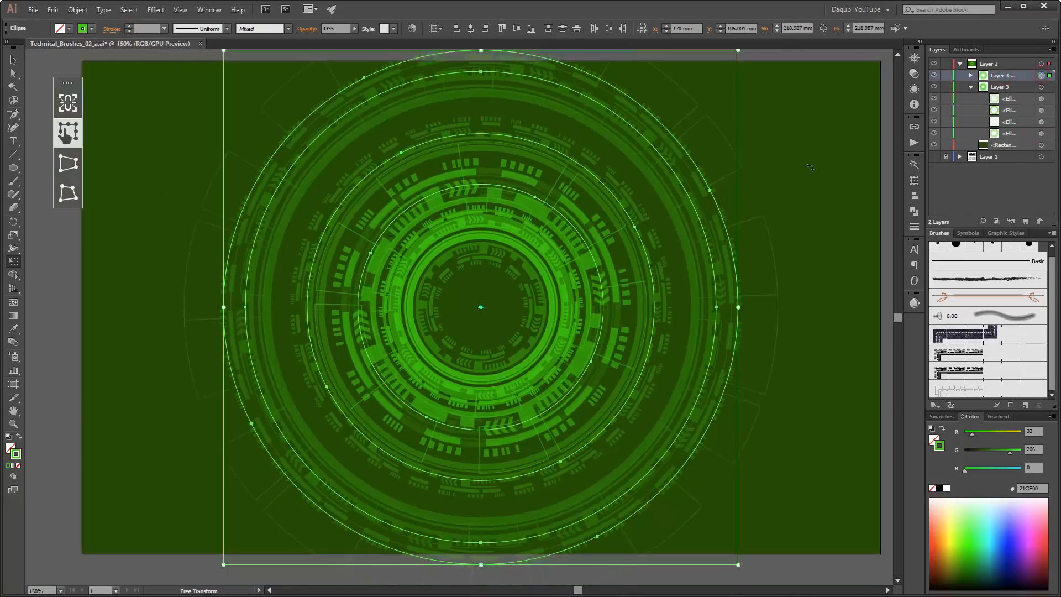
{"action": "left_click_drag", "start_coordinate": [709, 165], "coordinate": [562, 236]}
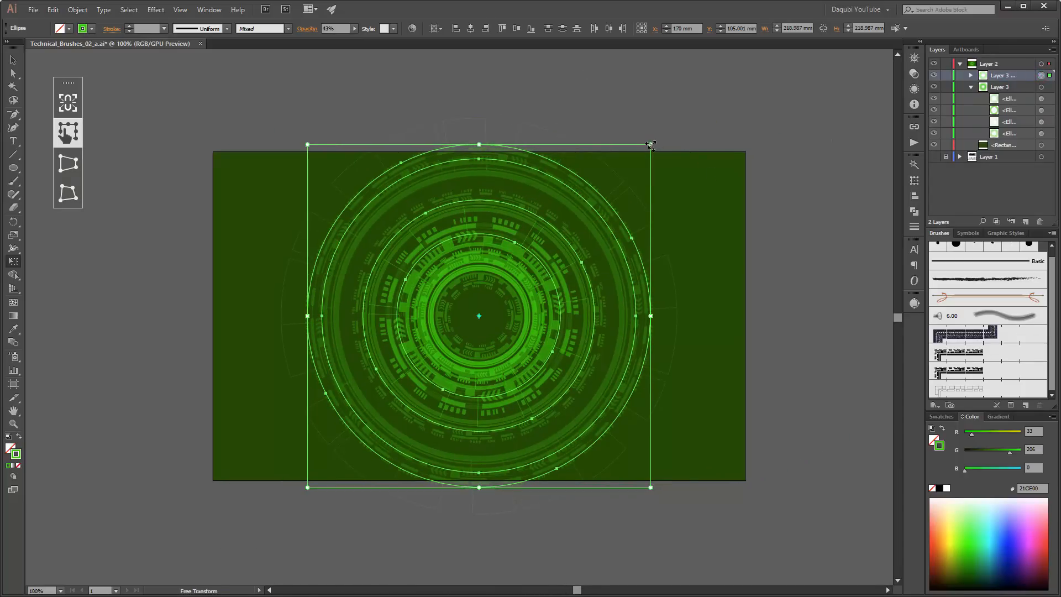
{"action": "left_click_drag", "start_coordinate": [651, 145], "coordinate": [674, 127]}
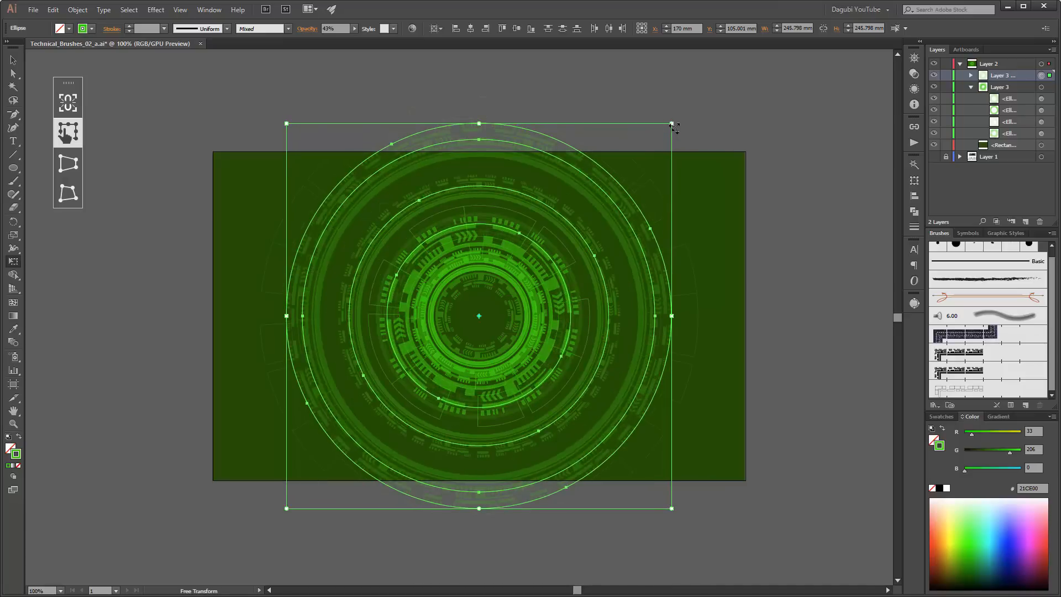
{"action": "left_click_drag", "start_coordinate": [669, 125], "coordinate": [675, 119]}
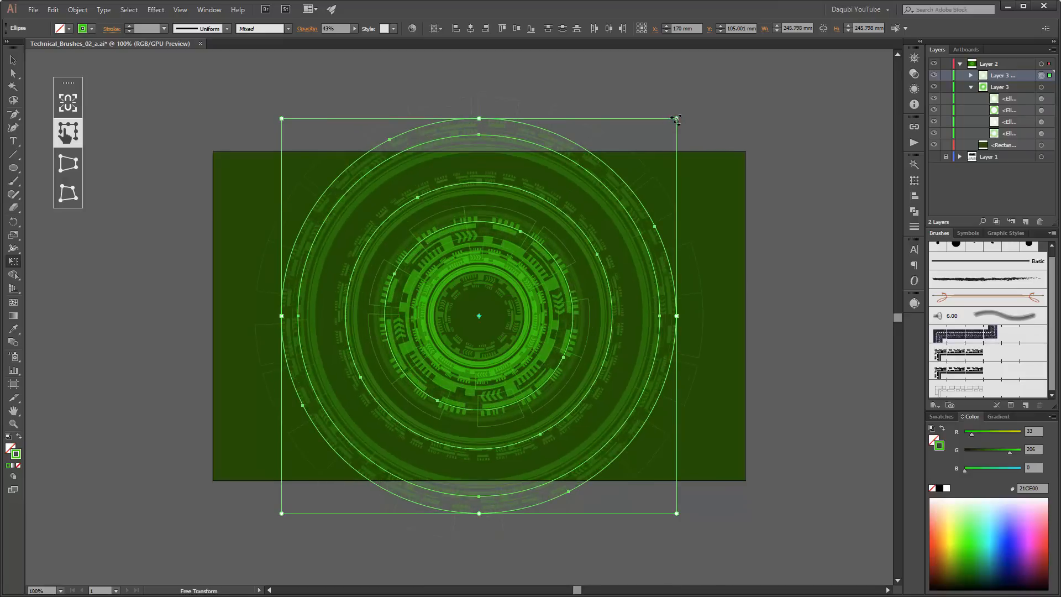
{"action": "left_click", "coordinate": [766, 96]}
- Draw a rectangle of about 340 by 210 mm in Layer 2, covering the whole artboard above the ring layers
{"action": "scroll", "coordinate": [510, 236], "scroll_direction": "down", "scroll_amount": 1}
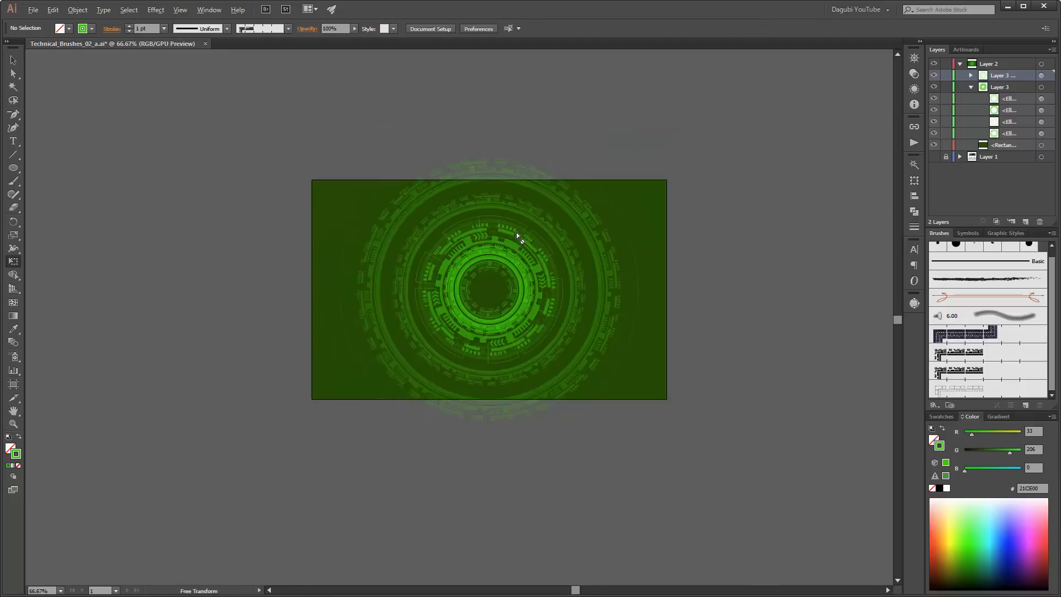
{"action": "scroll", "coordinate": [517, 233], "scroll_direction": "up", "scroll_amount": 1}
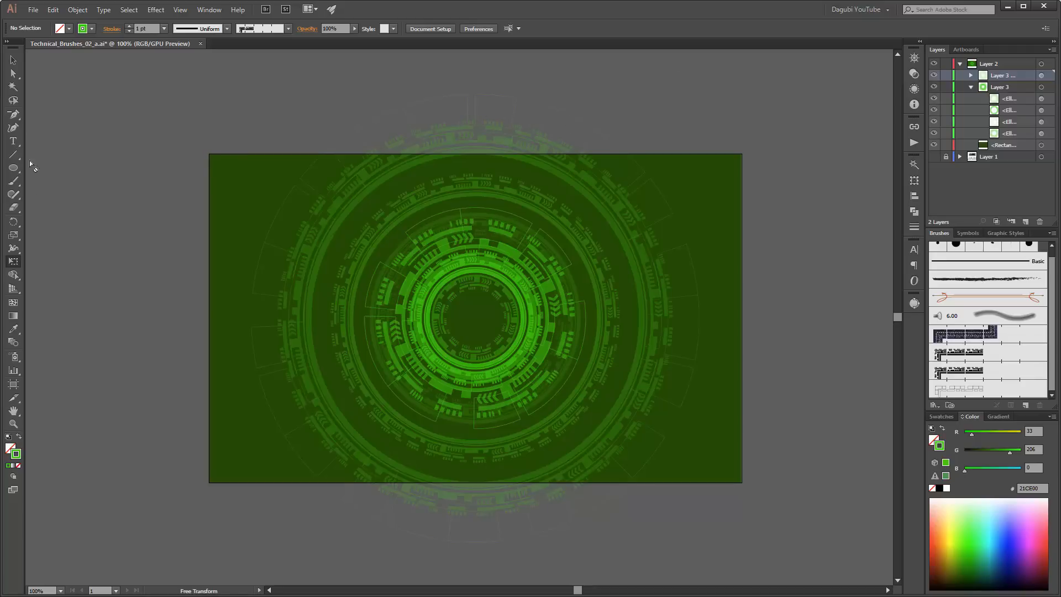
{"action": "left_click", "coordinate": [13, 169]}
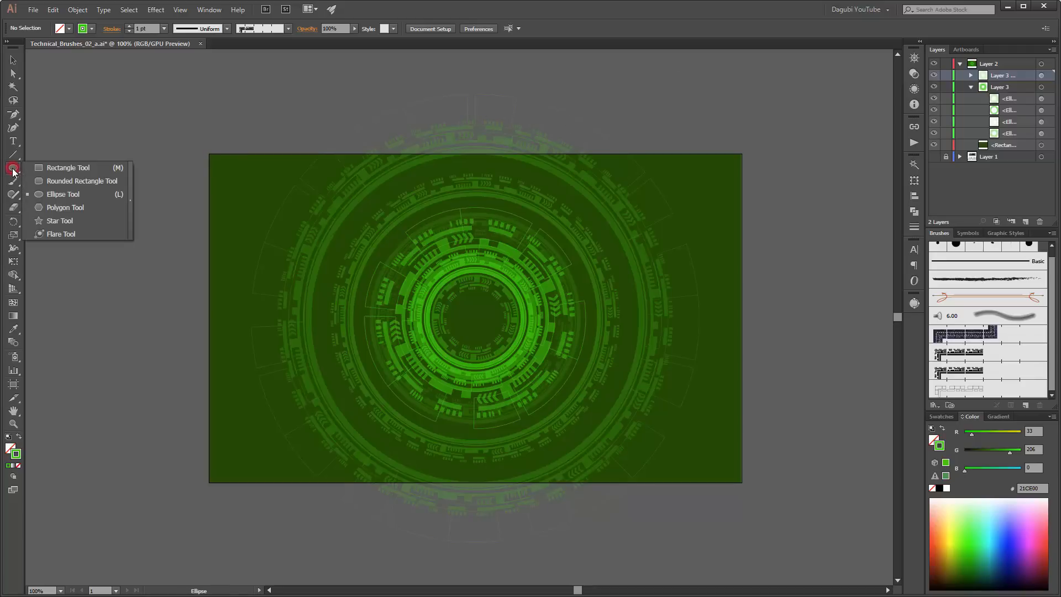
{"action": "left_click", "coordinate": [62, 169]}
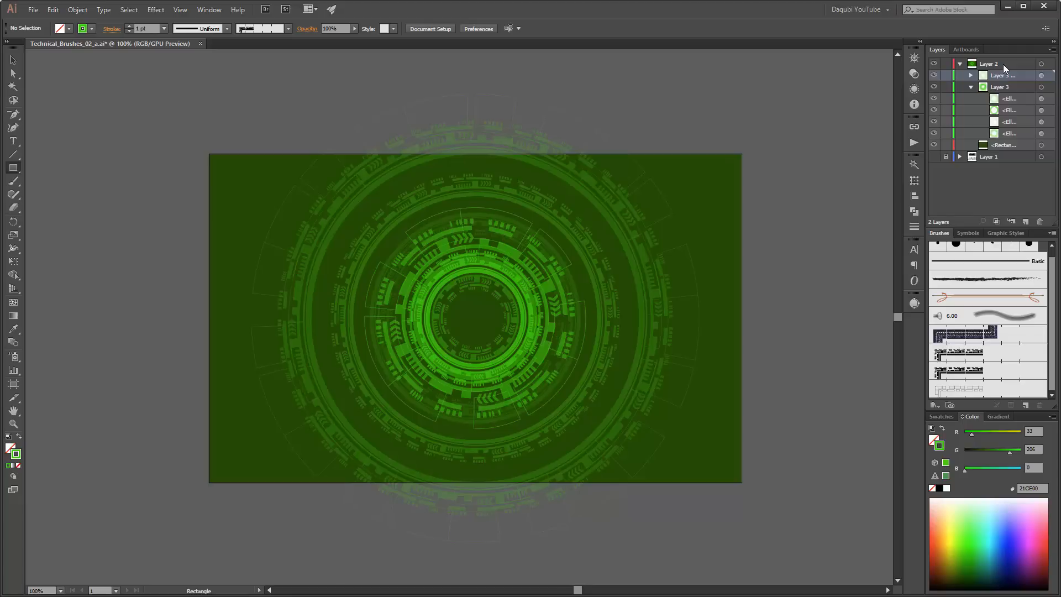
{"action": "left_click", "coordinate": [1003, 64]}
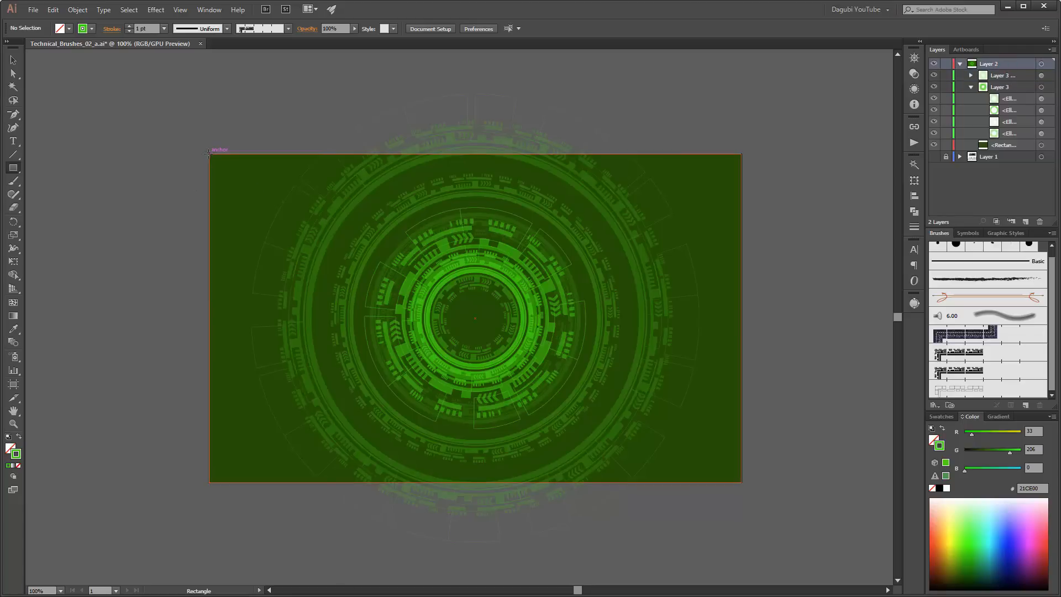
{"action": "mouse_move", "coordinate": [210, 153]}
{"action": "left_mouse_down"}
{"action": "mouse_move", "coordinate": [429, 291]}
{"action": "mouse_move", "coordinate": [739, 447]}
{"action": "mouse_move", "coordinate": [741, 482]}
{"action": "left_mouse_up"}
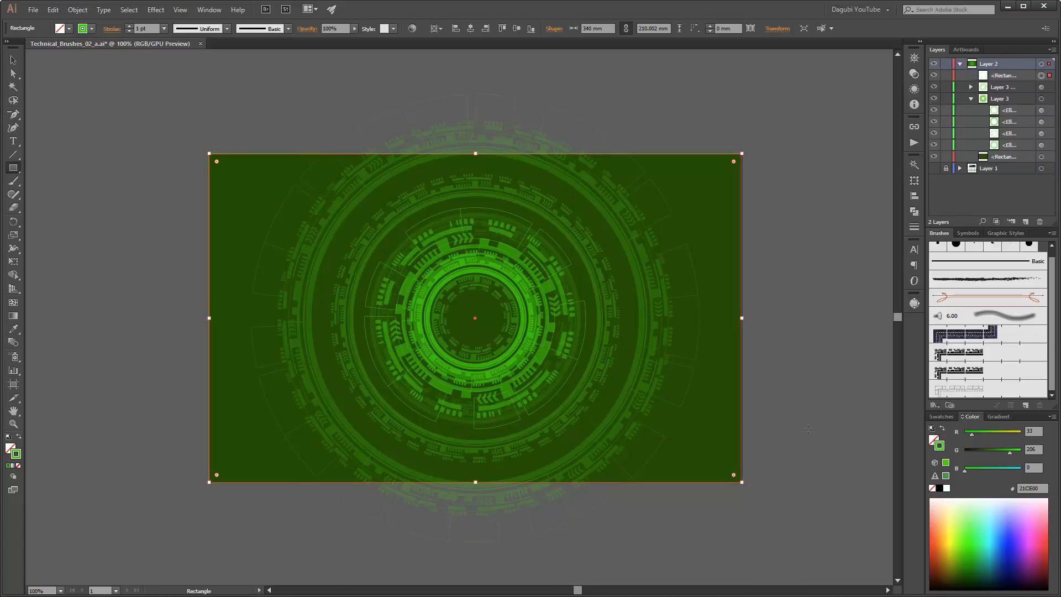
- Fill the new artboard-sized rectangle with blue 3983FF and deselect it
{"action": "left_click", "coordinate": [1007, 77]}
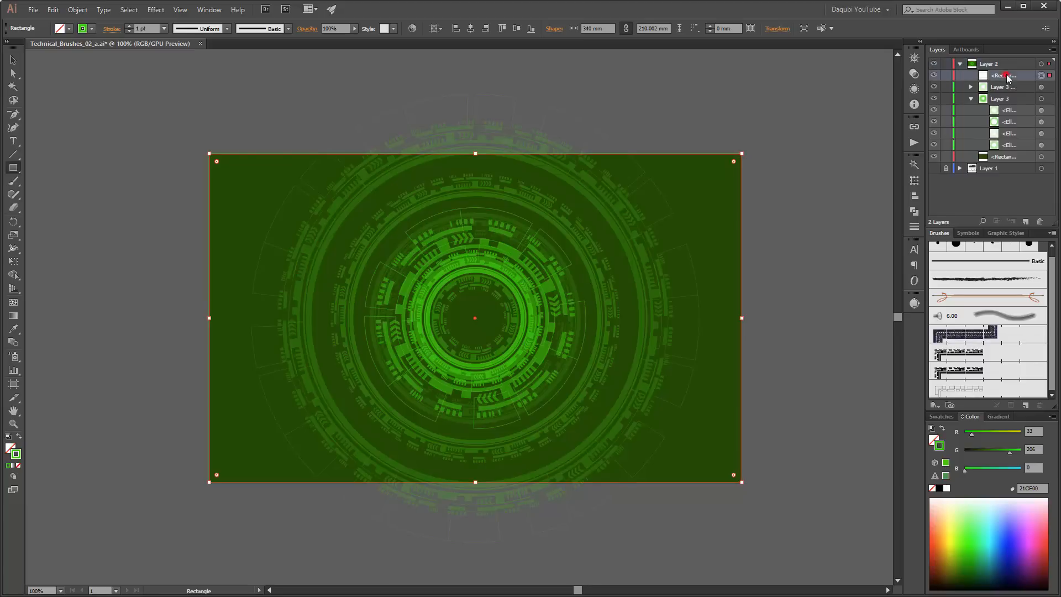
{"action": "left_click", "coordinate": [934, 439]}
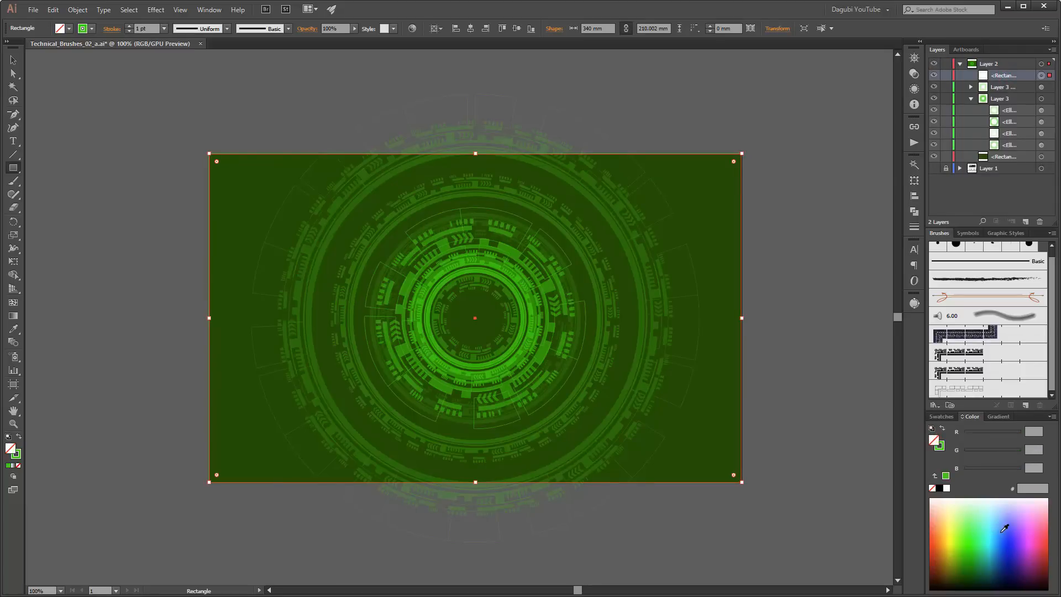
{"action": "left_click", "coordinate": [995, 532]}
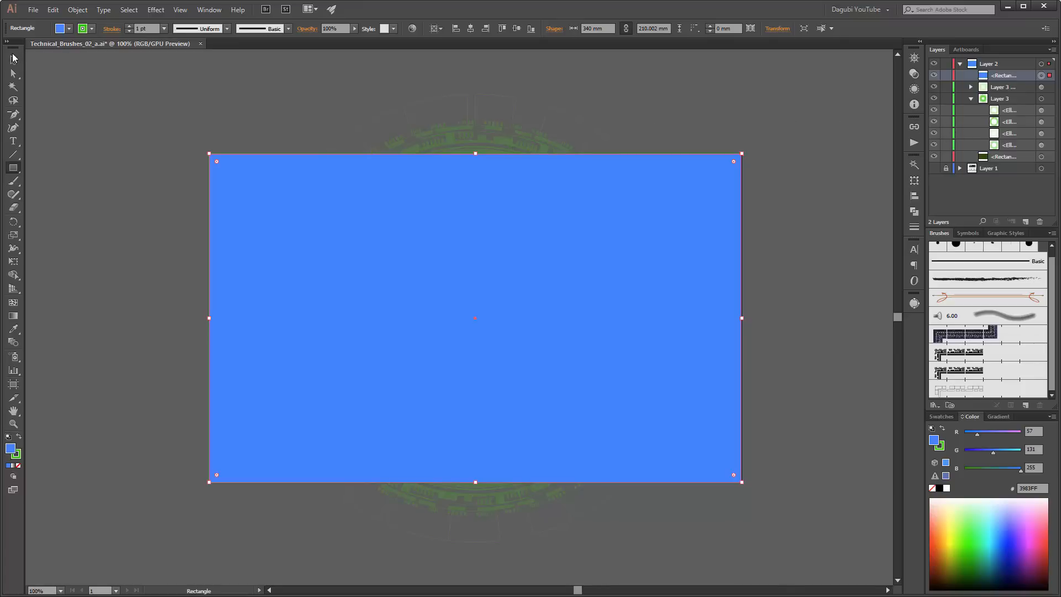
{"action": "left_click", "coordinate": [14, 59]}
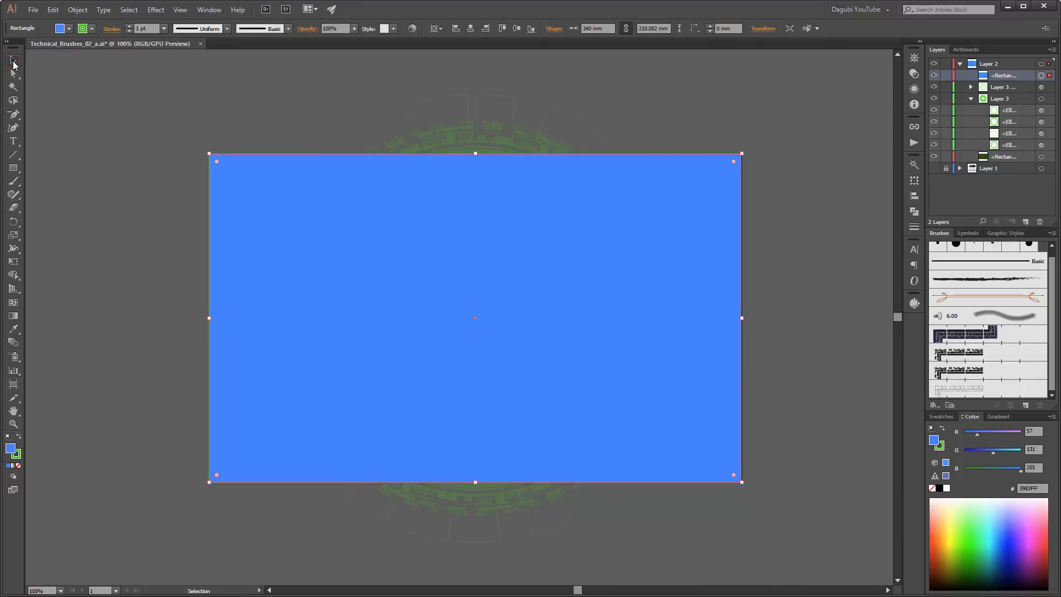
{"action": "left_click", "coordinate": [859, 95]}
- Make a clipping mask for Layer 2 from its topmost rectangle to trim the rings to the artboard
{"action": "left_click", "coordinate": [132, 10]}
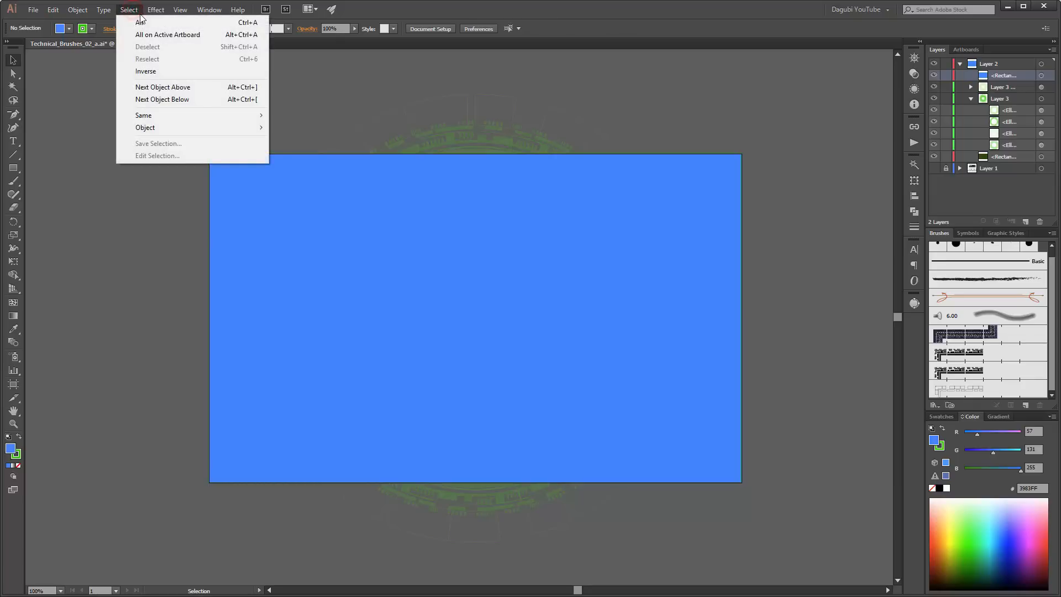
{"action": "left_click", "coordinate": [641, 3]}
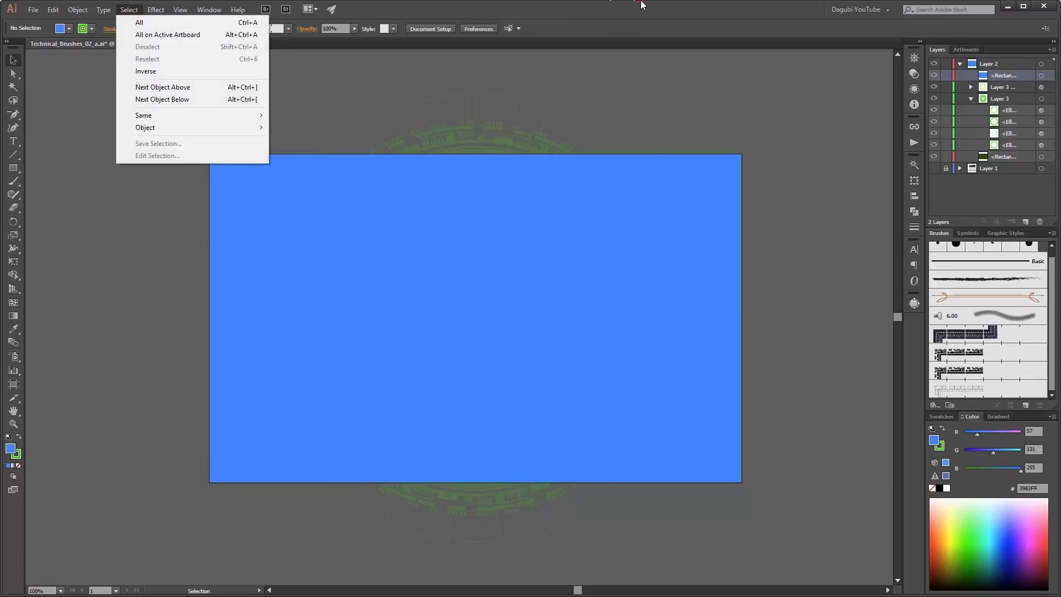
{"action": "left_click", "coordinate": [1002, 64]}
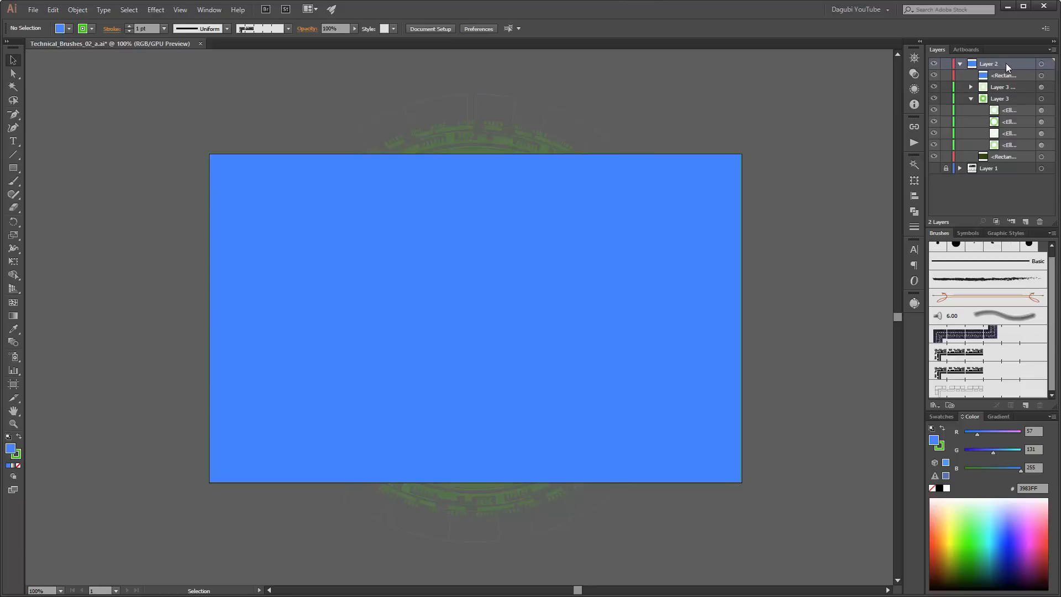
{"action": "left_click", "coordinate": [996, 221]}
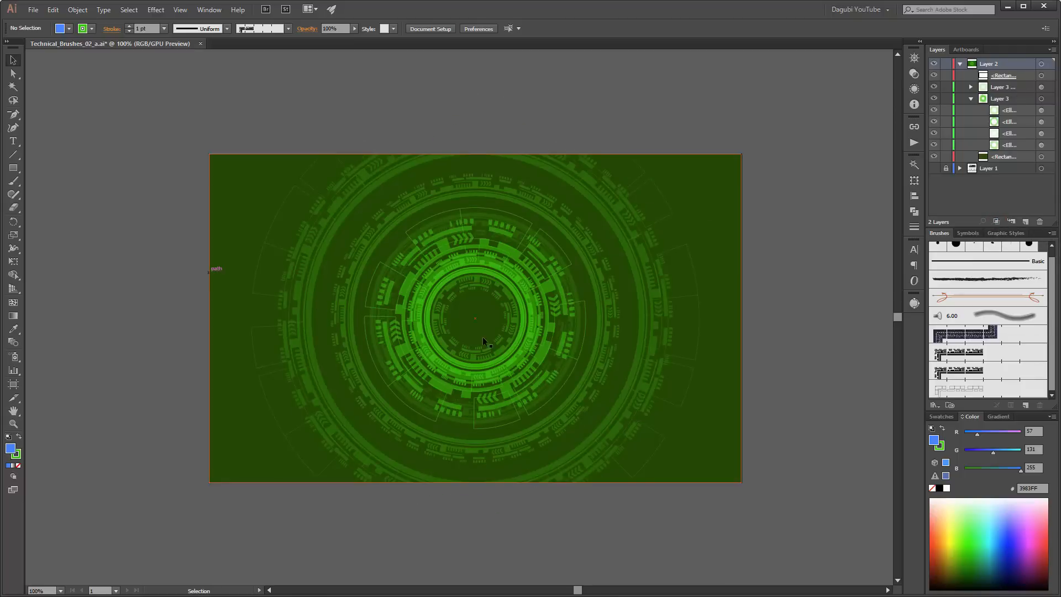
- Move the enlarged duplicate ring layer beneath the original Layer 3 sublayer in the stacking order
{"action": "left_click", "coordinate": [933, 75]}
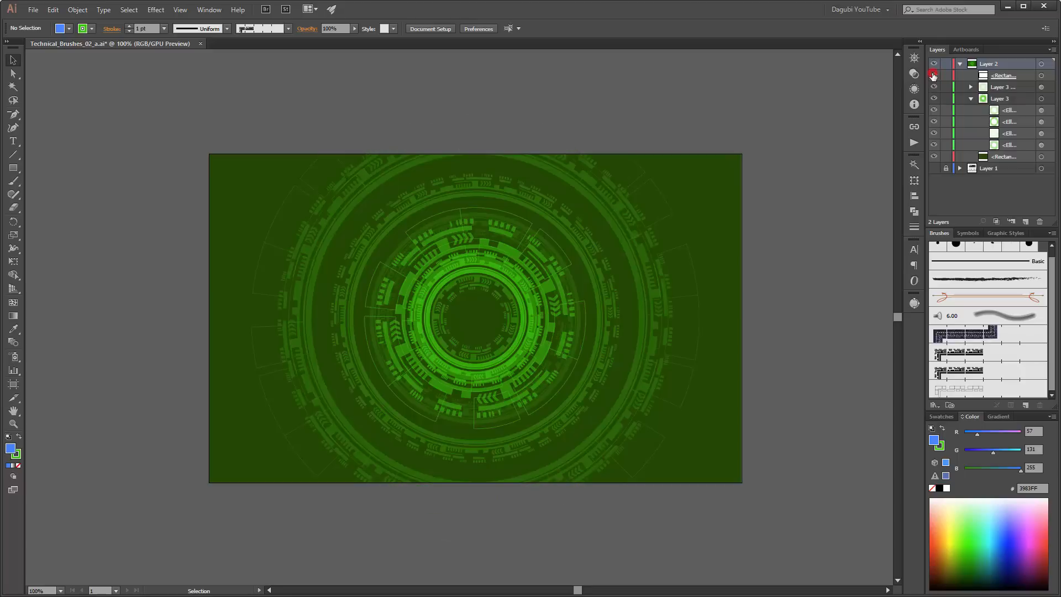
{"action": "left_click", "coordinate": [933, 76]}
{"action": "left_click", "coordinate": [934, 76]}
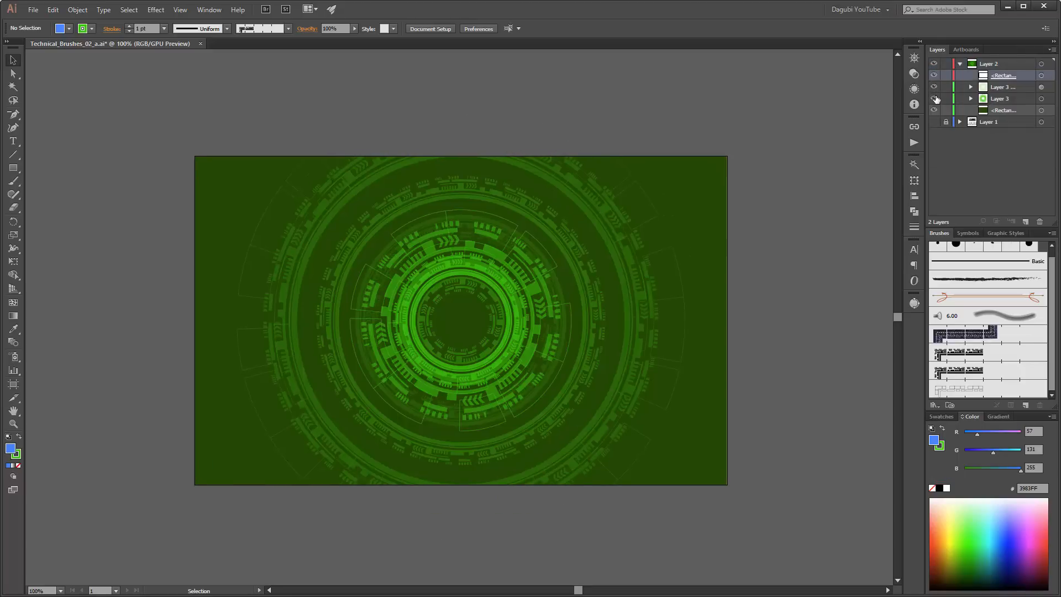
{"action": "left_click", "coordinate": [934, 98]}
{"action": "left_click", "coordinate": [934, 98]}
{"action": "left_click_drag", "start_coordinate": [1010, 92], "coordinate": [1005, 105]}
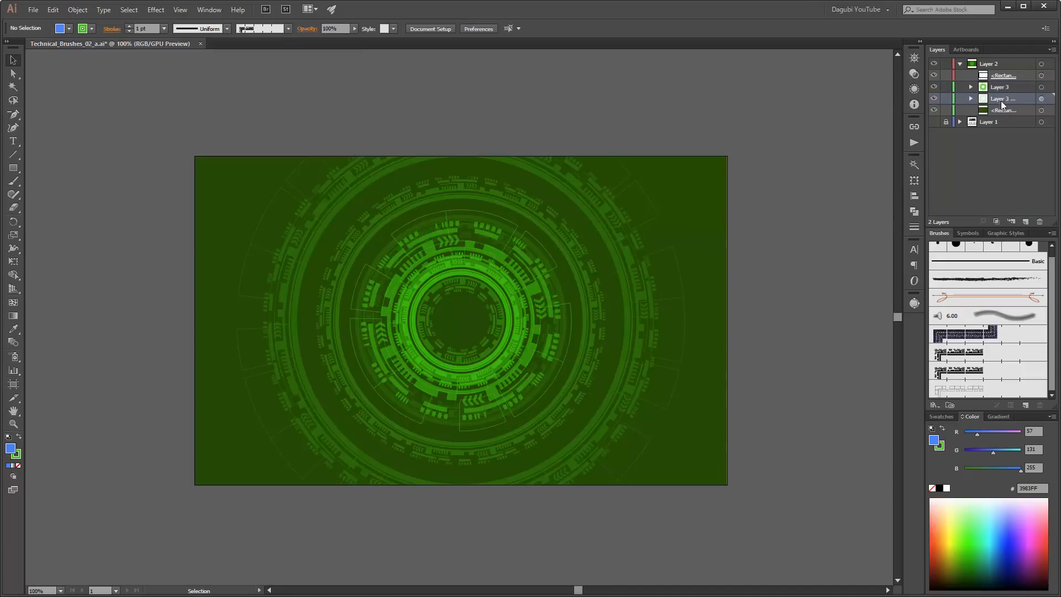
- Set the stroke weight of the second ellipse from the top in the duplicate ring layer to 1 pt
{"action": "left_click", "coordinate": [971, 99]}
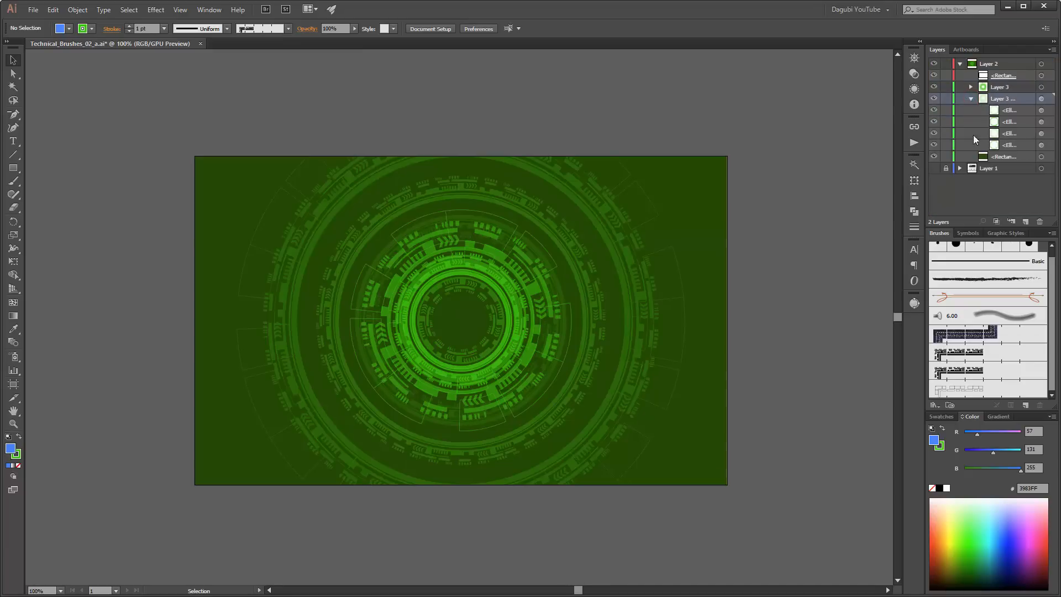
{"action": "left_click", "coordinate": [934, 122]}
{"action": "left_click", "coordinate": [934, 122]}
{"action": "left_click", "coordinate": [1041, 122]}
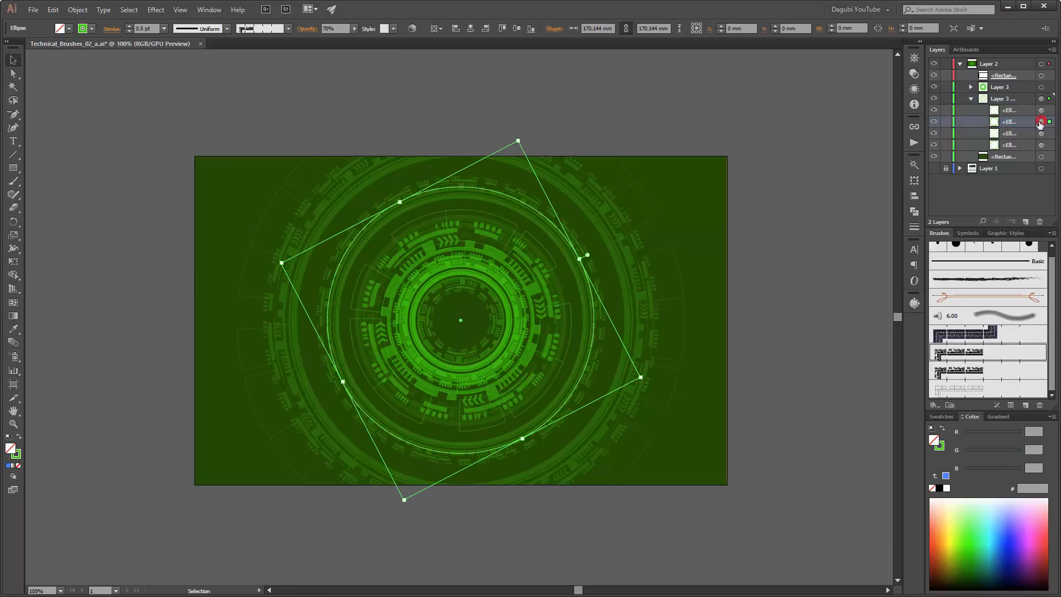
{"action": "left_click", "coordinate": [130, 28]}
{"action": "left_click", "coordinate": [130, 28]}
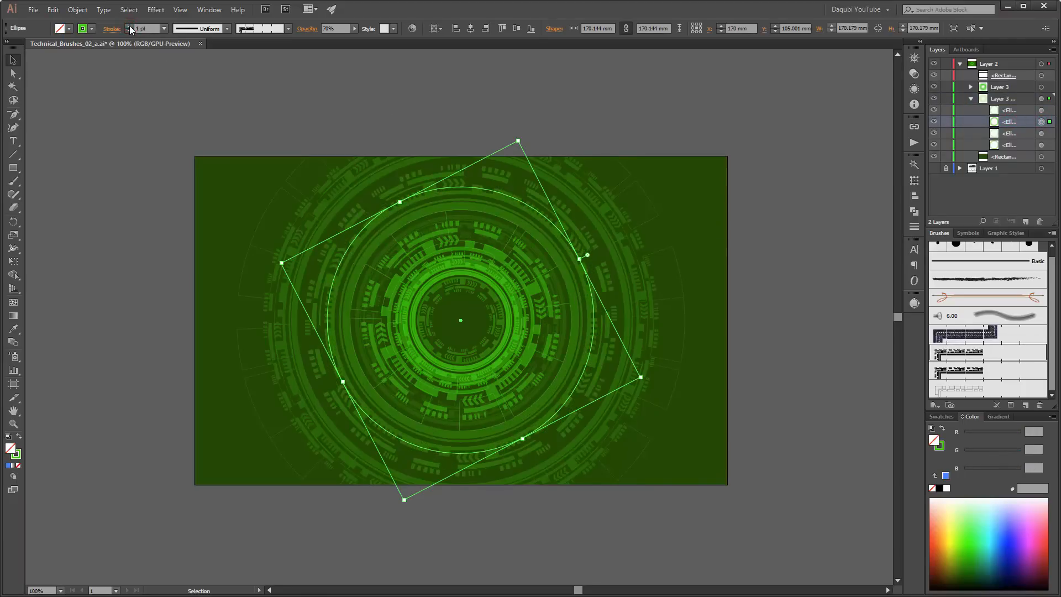
- Set the lowest ellipse in the duplicate ring layer to a 1 pt stroke and enlarge it from its centre to about 241.2 mm in diameter
{"action": "left_click", "coordinate": [1016, 111]}
{"action": "left_click", "coordinate": [934, 110]}
{"action": "left_click", "coordinate": [934, 110]}
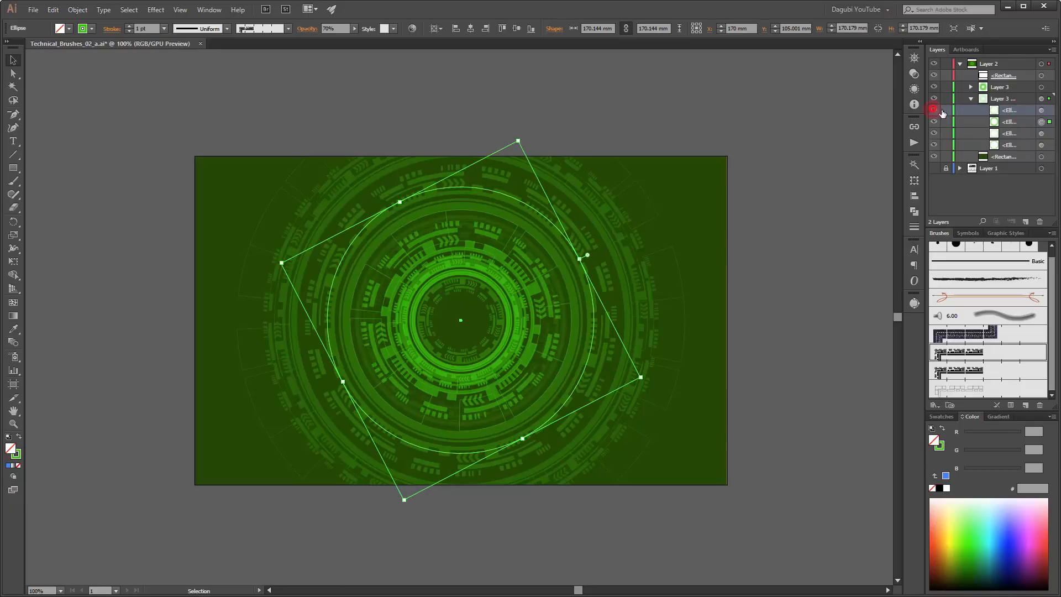
{"action": "left_click", "coordinate": [934, 145]}
{"action": "left_click", "coordinate": [934, 145]}
{"action": "left_click", "coordinate": [933, 146]}
{"action": "left_click", "coordinate": [934, 146]}
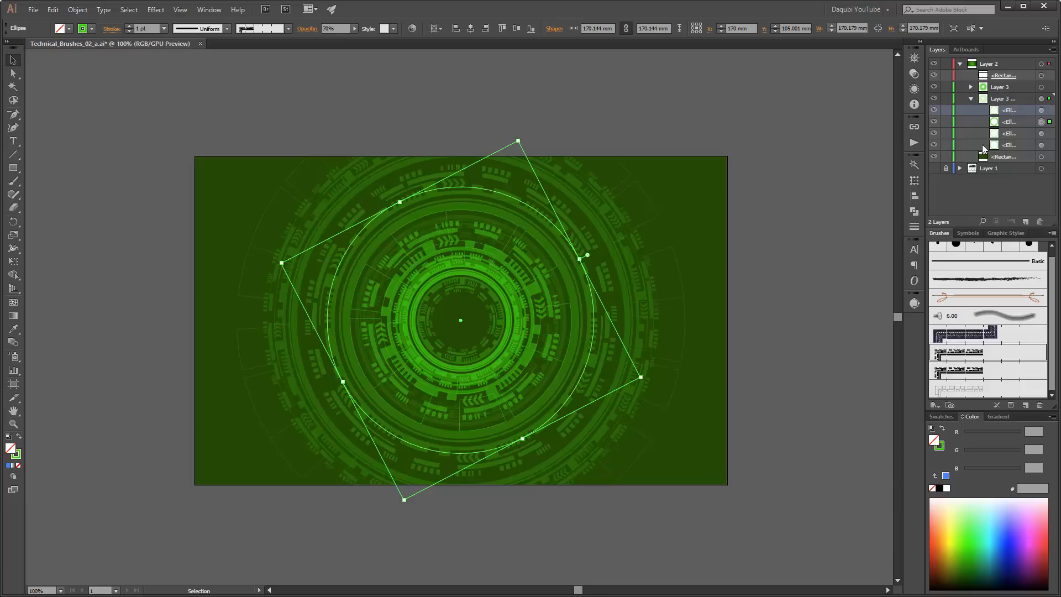
{"action": "left_click", "coordinate": [1042, 145]}
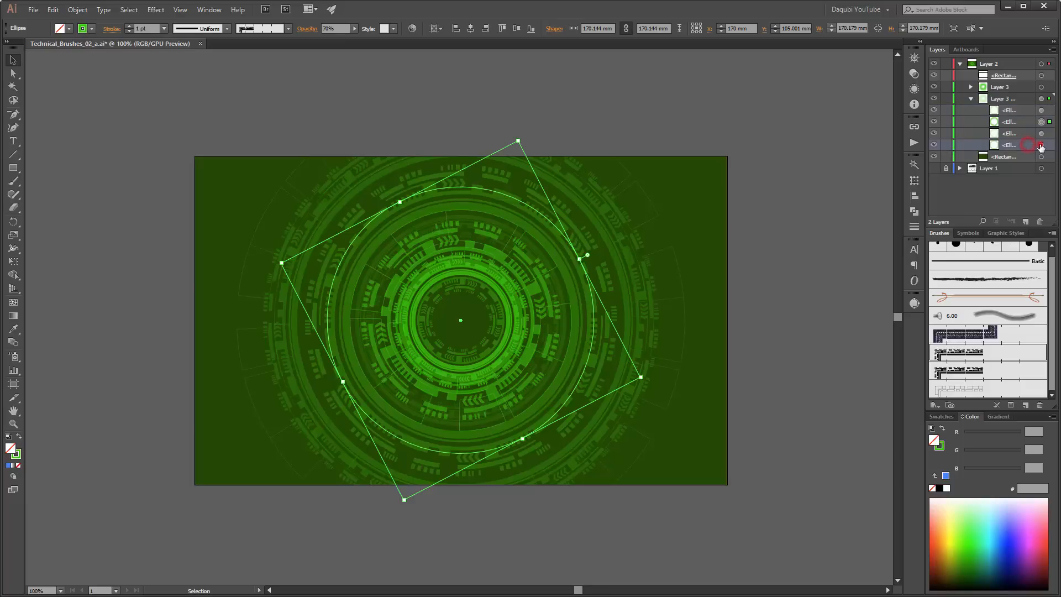
{"action": "left_click", "coordinate": [130, 27]}
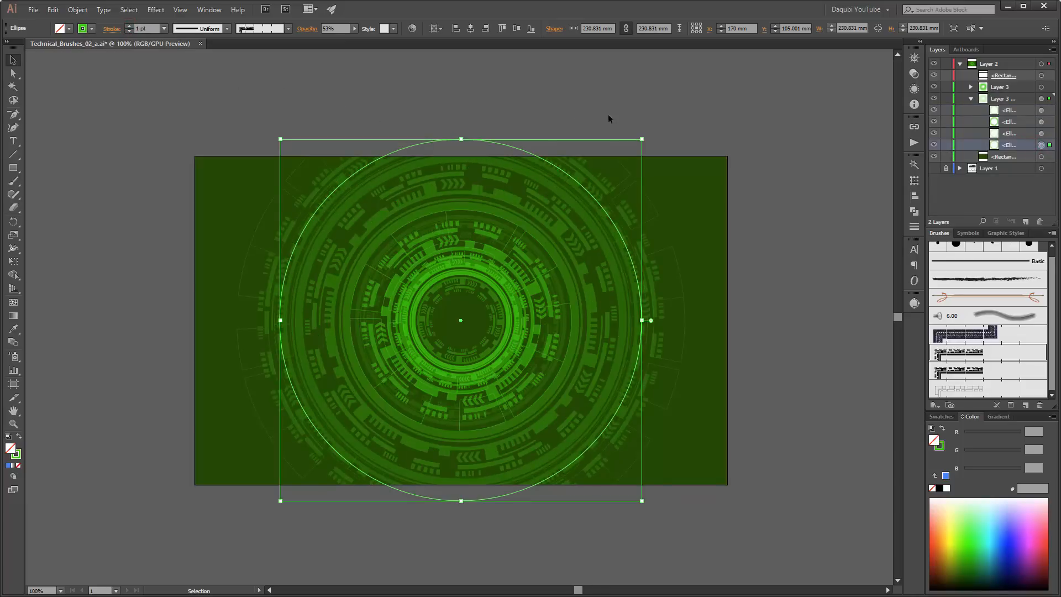
{"action": "mouse_move", "coordinate": [642, 138]}
{"action": "left_mouse_down"}
{"action": "mouse_move", "coordinate": [656, 126]}
{"action": "mouse_move", "coordinate": [650, 131]}
{"action": "left_mouse_up"}
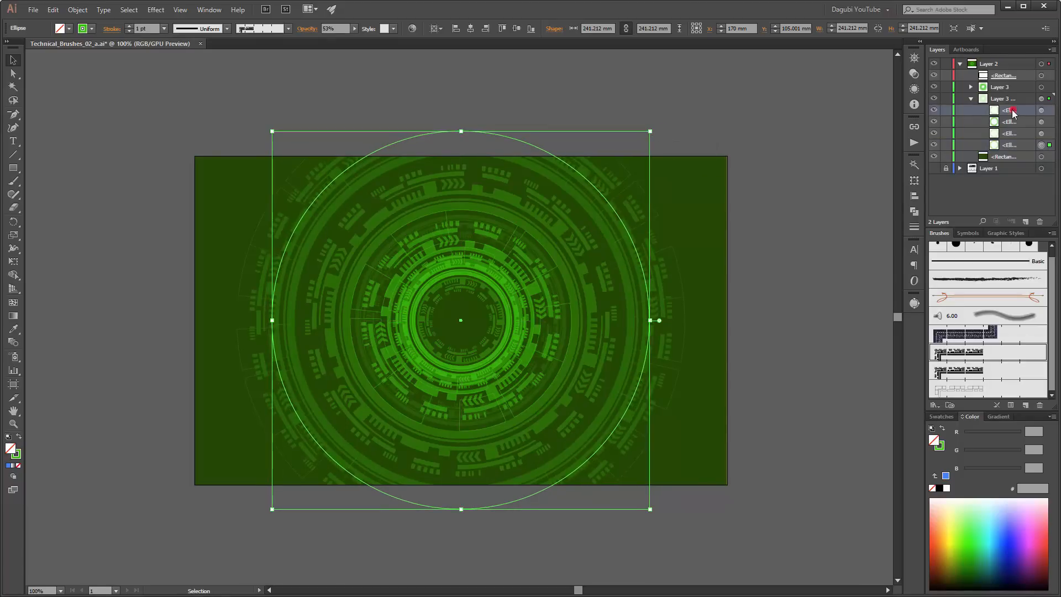
- Shrink the third ellipse in the duplicate ring layer from its centre to about 250.5 mm, set its stroke to 2 pt, and deselect it
{"action": "left_click", "coordinate": [934, 110]}
{"action": "left_click", "coordinate": [934, 110]}
{"action": "left_click", "coordinate": [934, 121]}
{"action": "left_click", "coordinate": [933, 121]}
{"action": "left_click", "coordinate": [1041, 133]}
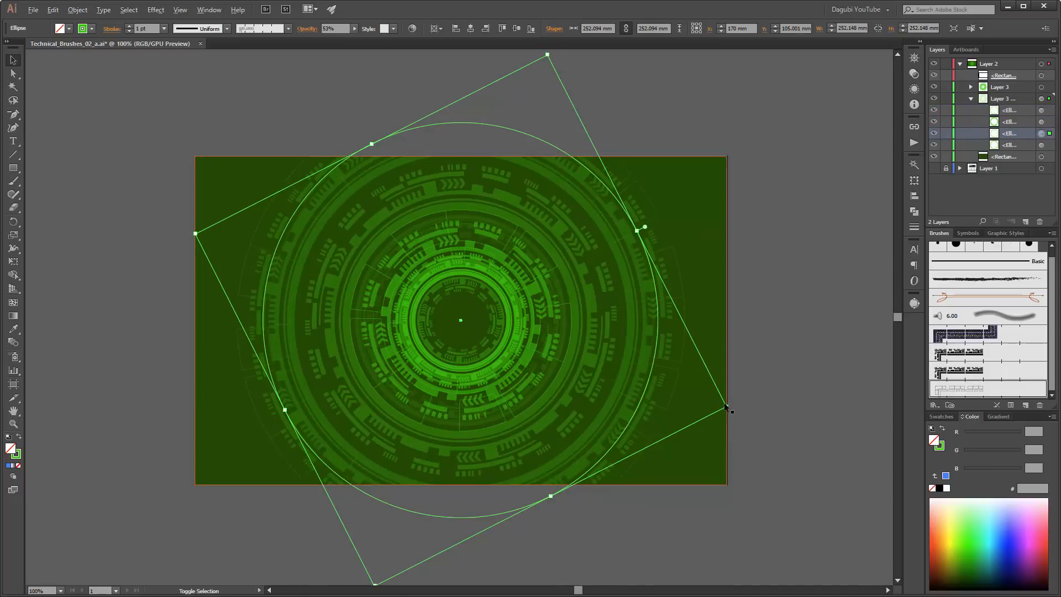
{"action": "mouse_move", "coordinate": [727, 407]}
{"action": "left_mouse_down"}
{"action": "mouse_move", "coordinate": [764, 415]}
{"action": "mouse_move", "coordinate": [724, 405]}
{"action": "left_mouse_up"}
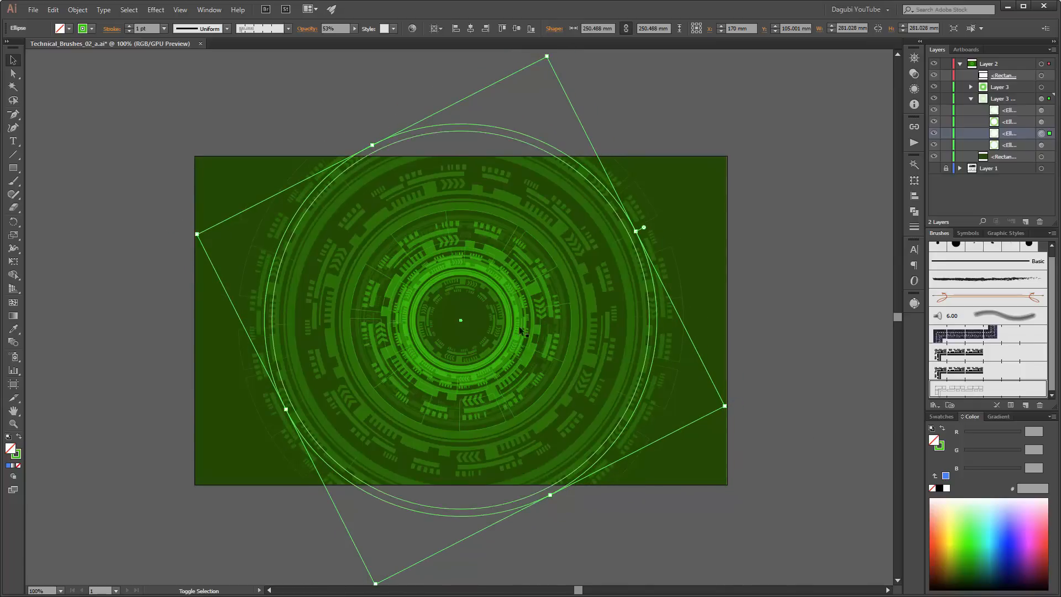
{"action": "left_click", "coordinate": [129, 26]}
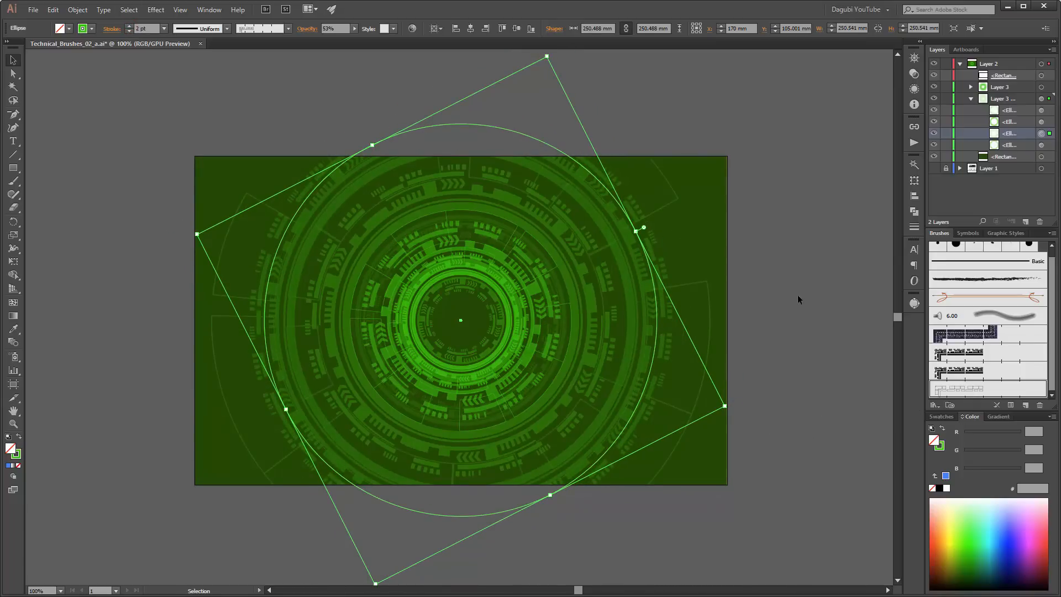
{"action": "left_click", "coordinate": [810, 155]}
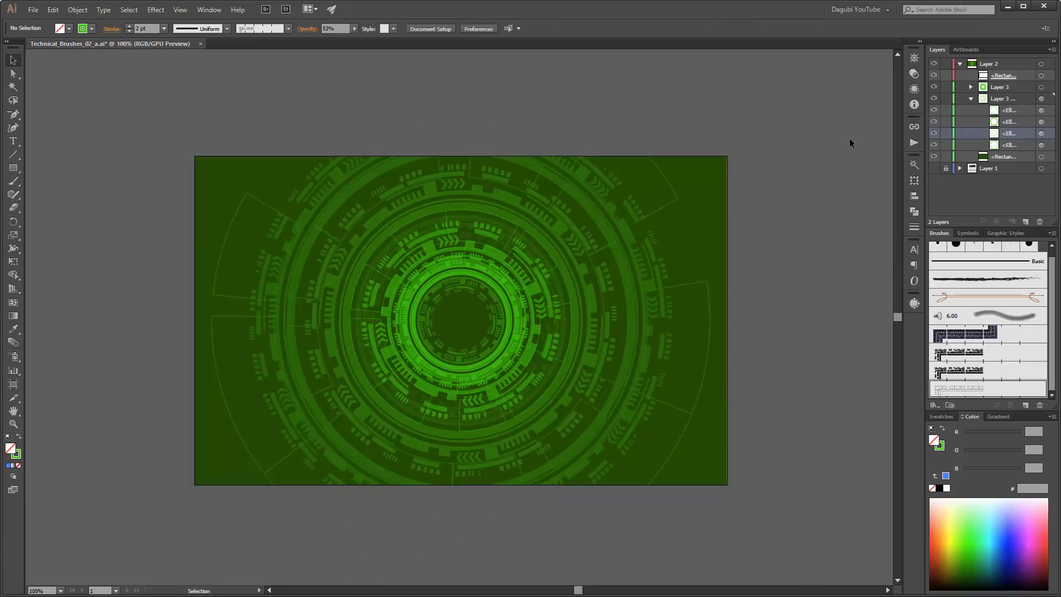
- Set the opacity of the whole duplicate ring layer to 23% and deselect its rings
{"action": "left_click", "coordinate": [1041, 98]}
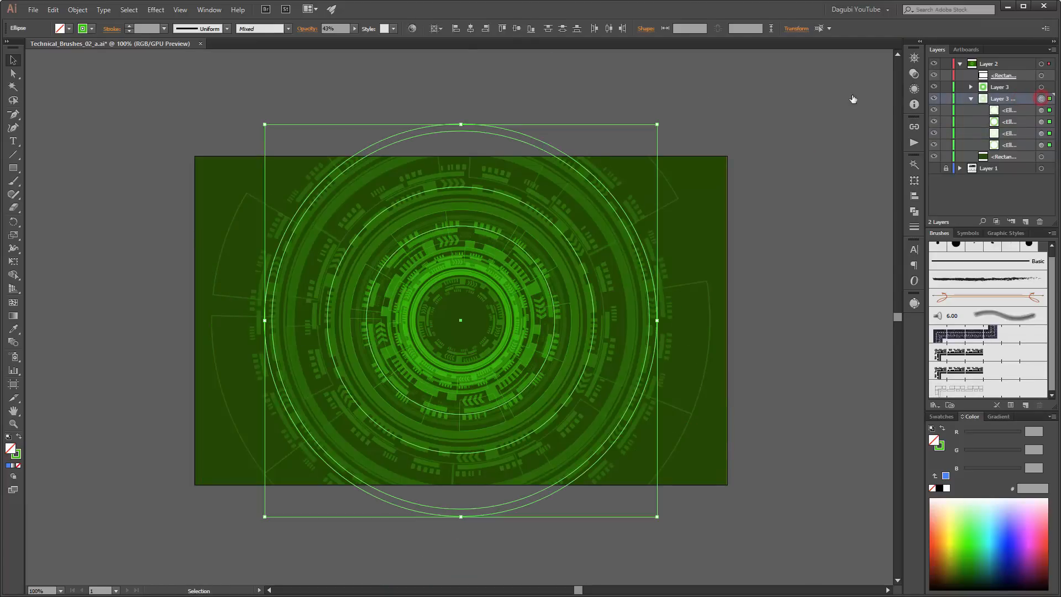
{"action": "left_click", "coordinate": [354, 28]}
{"action": "left_click_drag", "start_coordinate": [327, 40], "coordinate": [317, 37]}
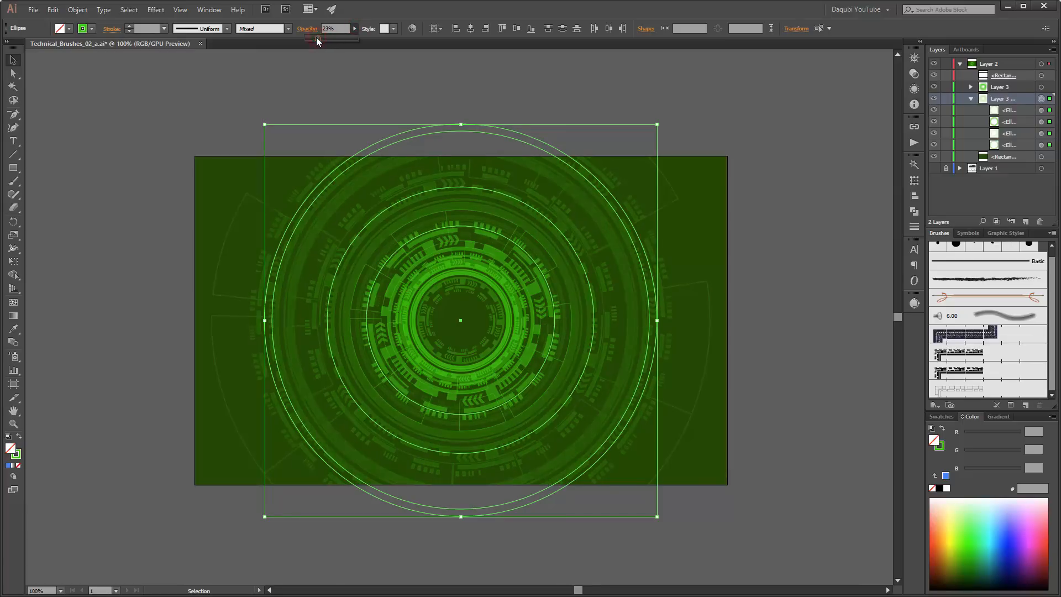
{"action": "left_click", "coordinate": [86, 105]}
{"action": "left_click", "coordinate": [84, 102]}
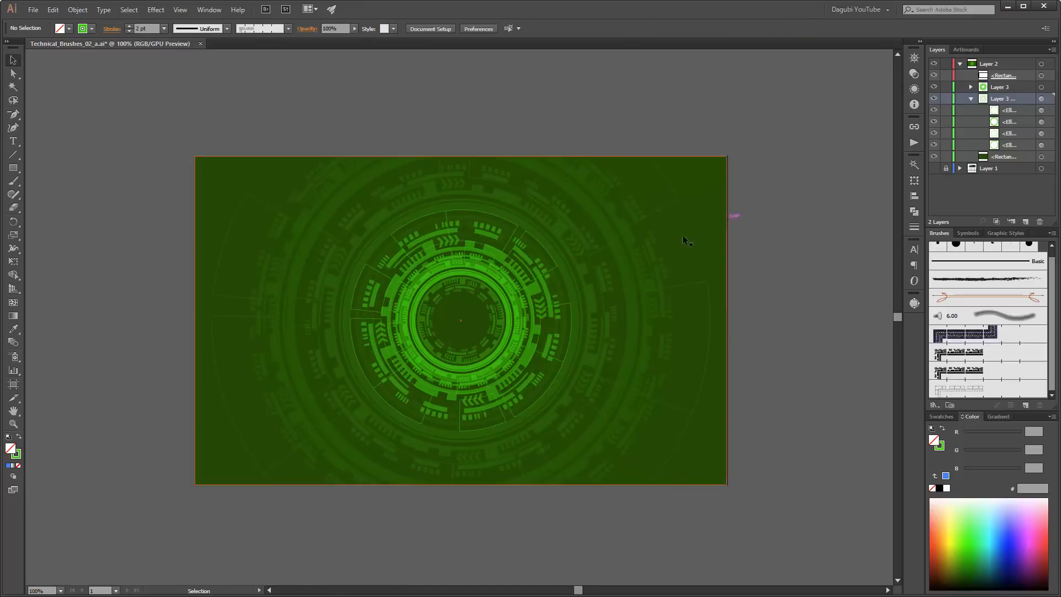
- Collapse the duplicate ring layer, select the artwork of both ring layers, and expand its appearance
{"action": "left_click", "coordinate": [971, 100]}
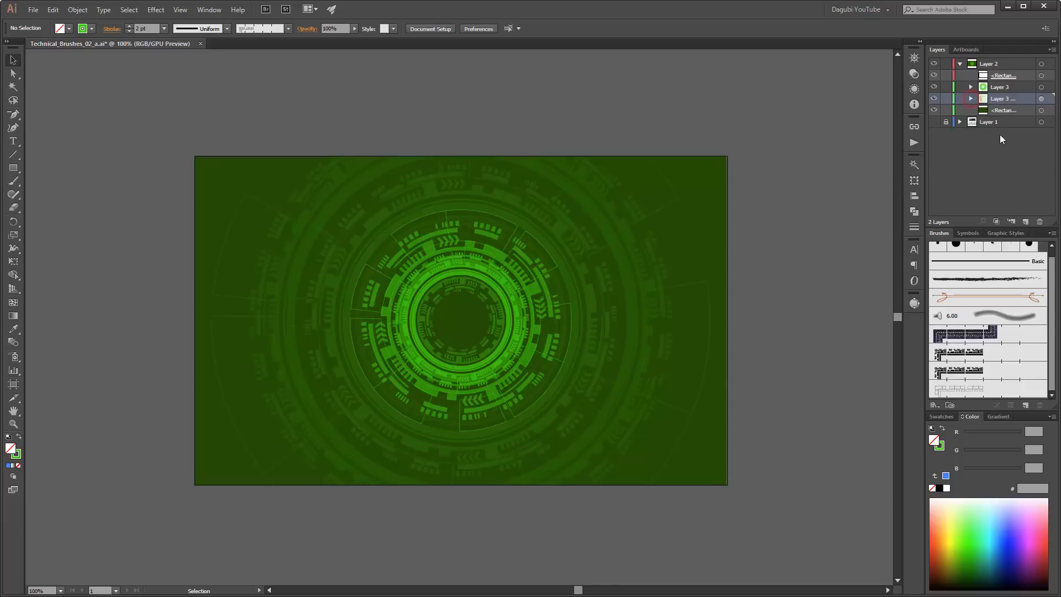
{"action": "left_click", "coordinate": [1042, 88]}
{"action": "left_click", "coordinate": [1041, 99], "text": "shift"}
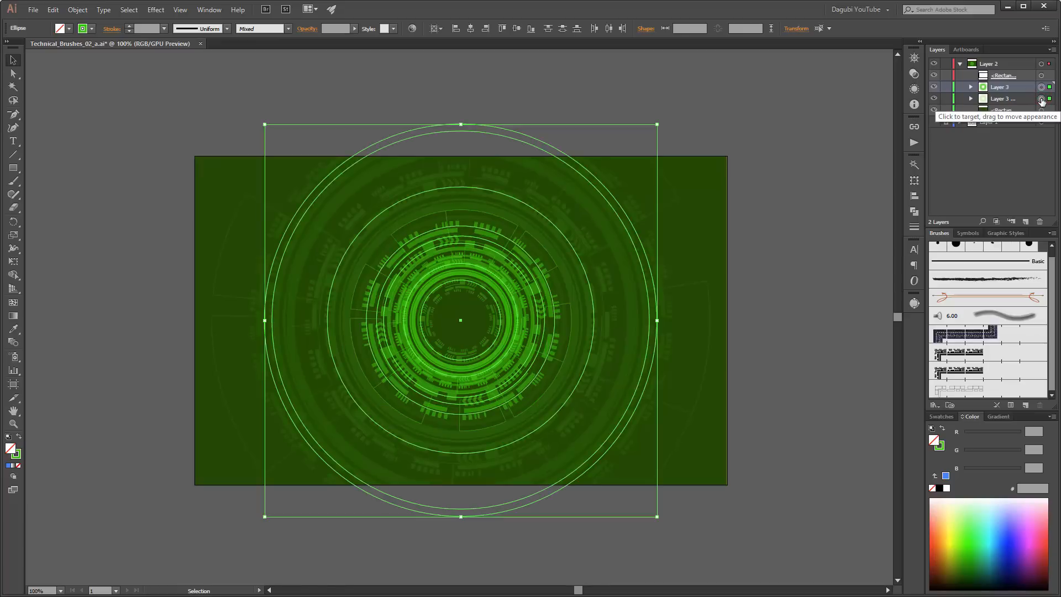
{"action": "left_click", "coordinate": [77, 10]}
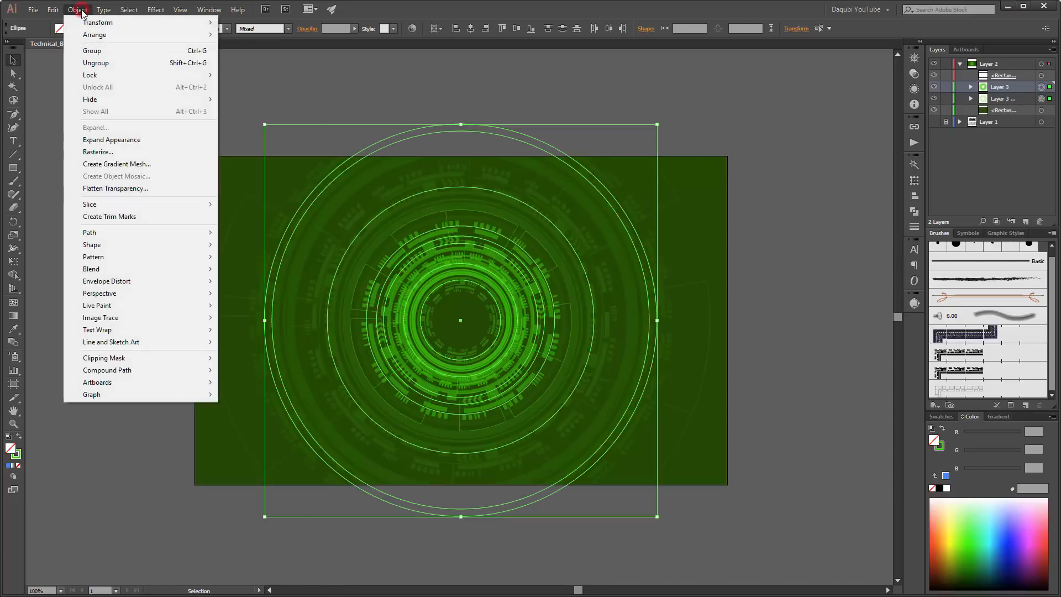
{"action": "left_click", "coordinate": [108, 142]}
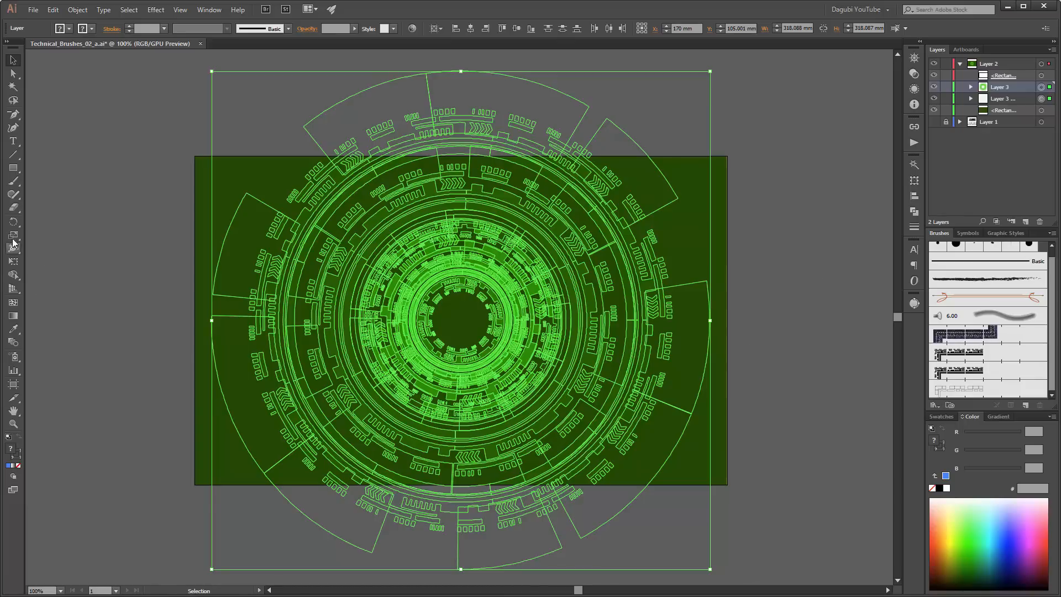
- Squash both ring layers horizontally to about 186 mm wide with Free Transform and perspective-distort them so the right side is shorter
{"action": "left_click", "coordinate": [12, 262]}
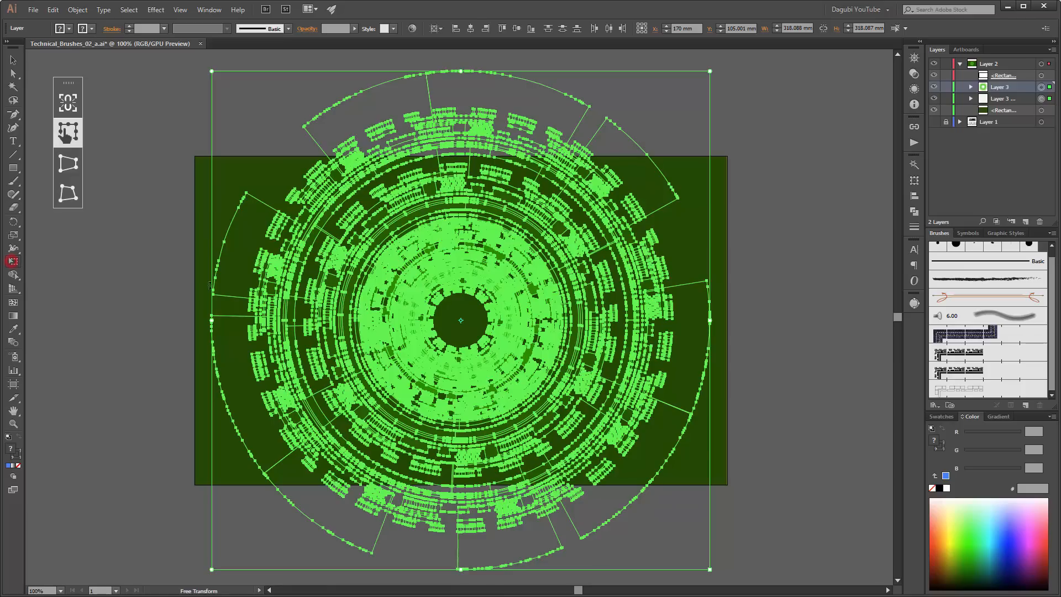
{"action": "left_click_drag", "start_coordinate": [710, 321], "coordinate": [505, 320]}
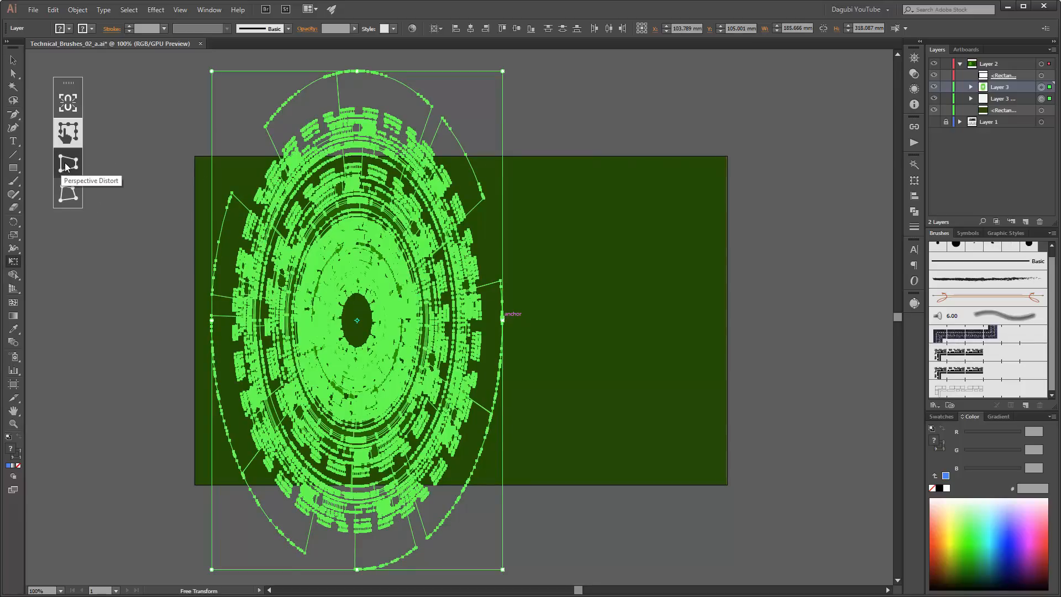
{"action": "left_click", "coordinate": [65, 164]}
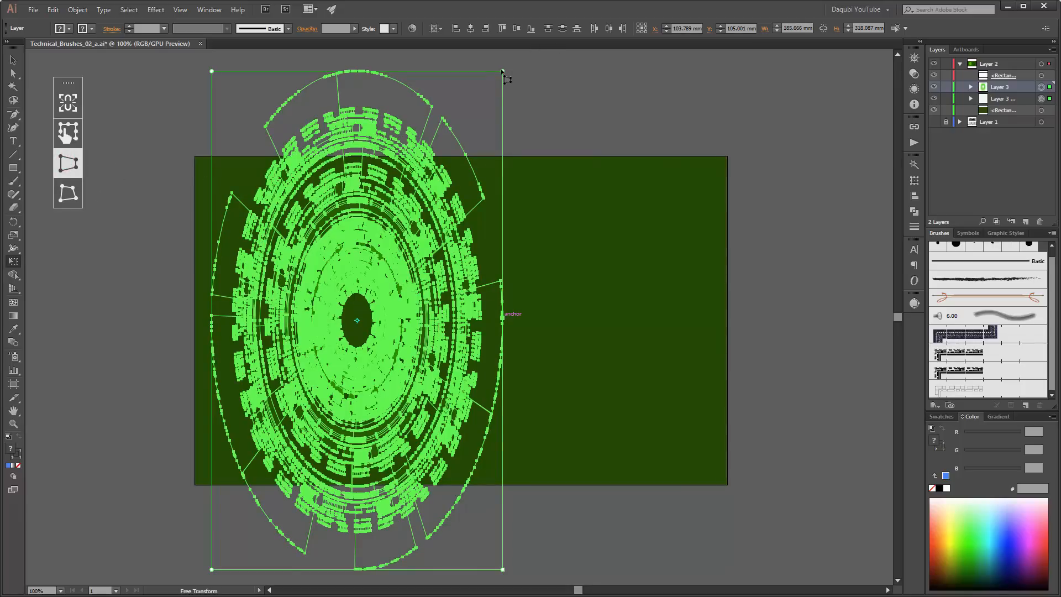
{"action": "left_click_drag", "start_coordinate": [502, 67], "coordinate": [496, 182]}
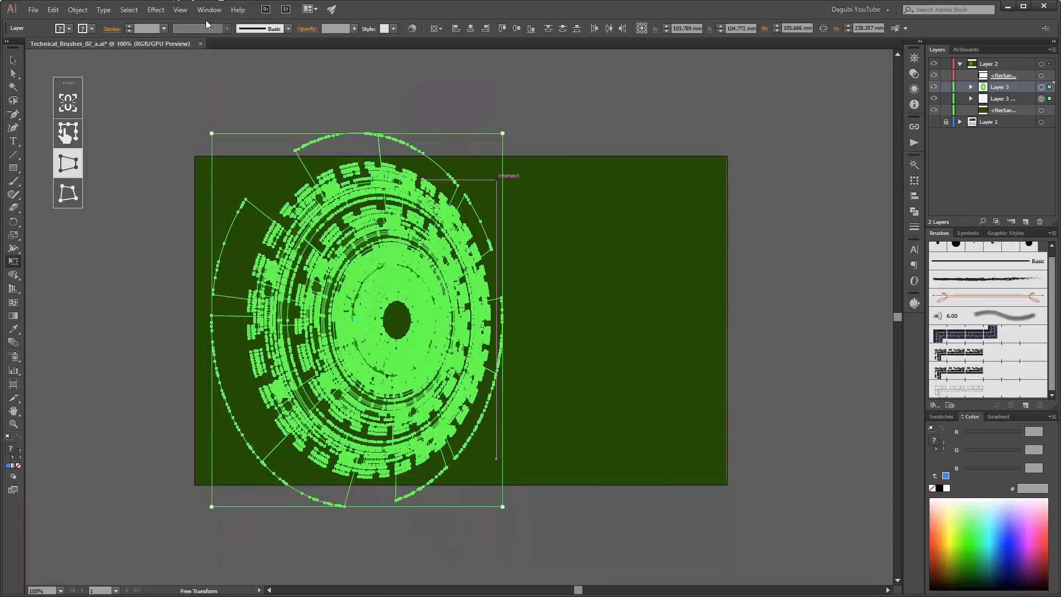
- Hide the selection edges and narrow the rings further to about 154.5 mm wide
{"action": "left_click", "coordinate": [180, 10]}
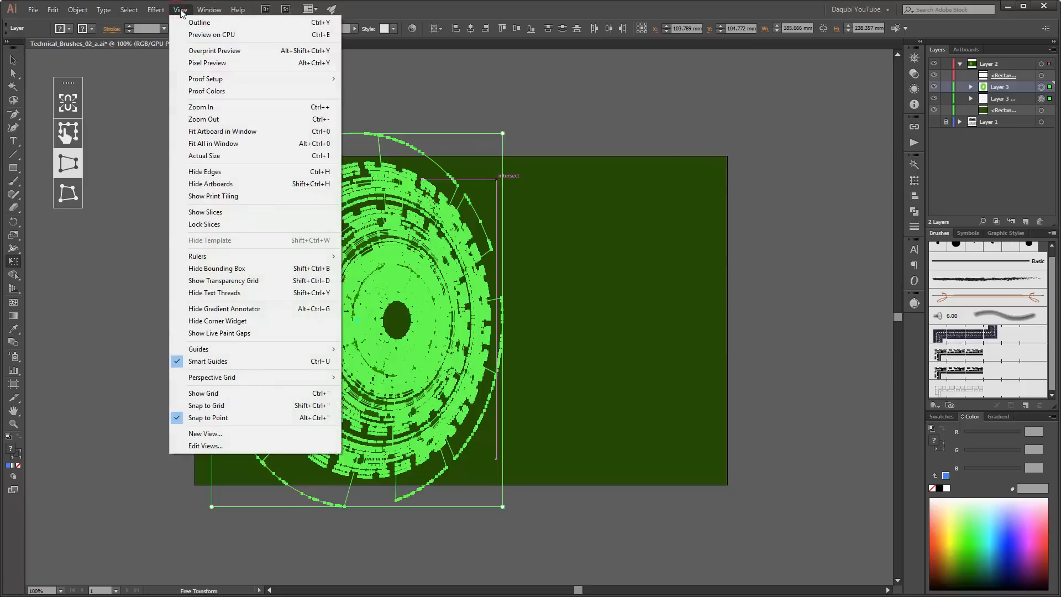
{"action": "left_click", "coordinate": [198, 174]}
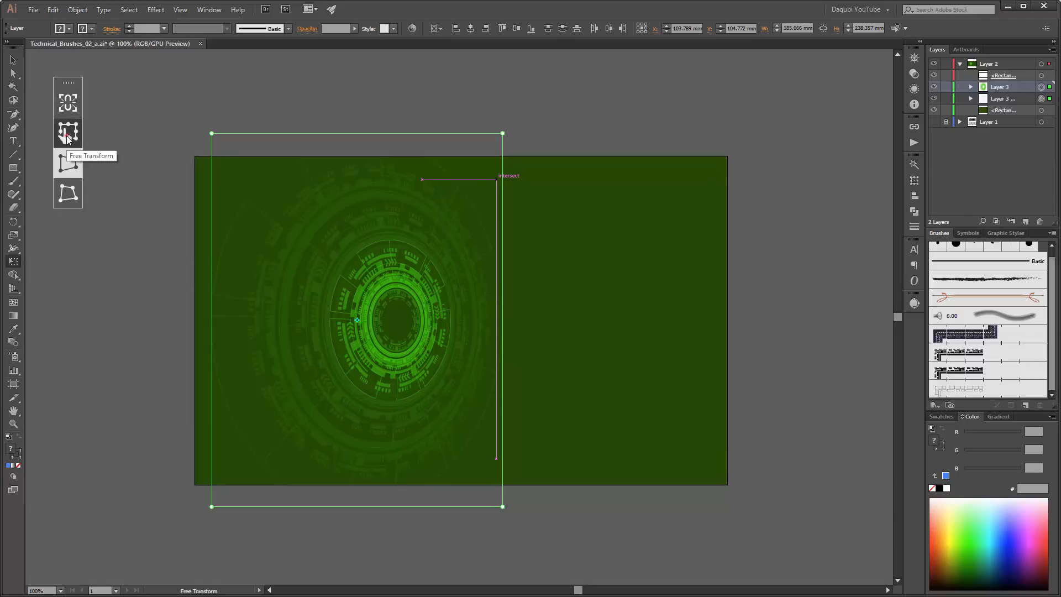
{"action": "left_click", "coordinate": [68, 132]}
{"action": "left_click_drag", "start_coordinate": [503, 320], "coordinate": [454, 319]}
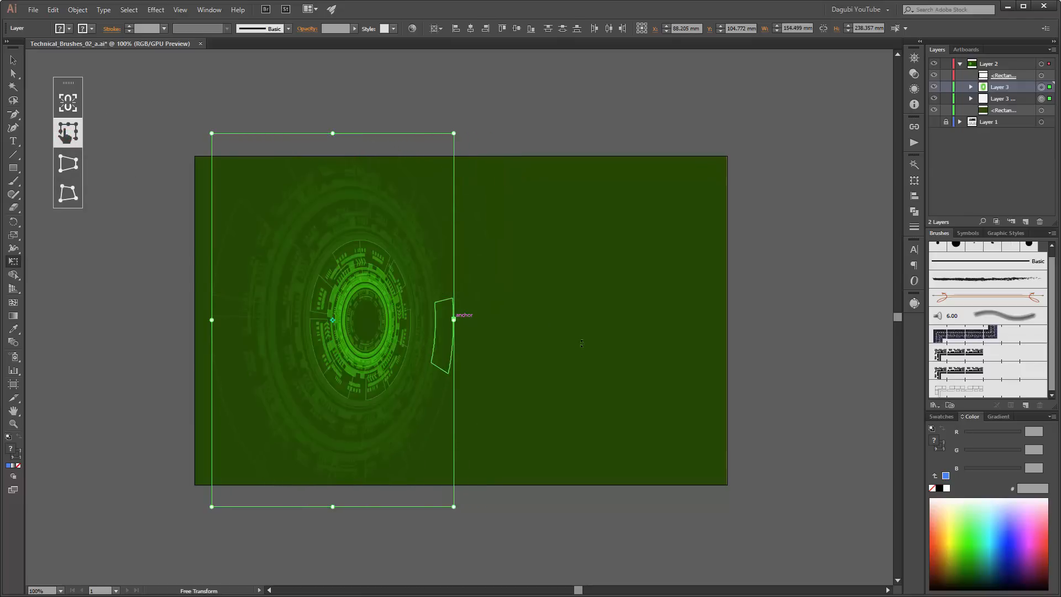
- Rotate the squashed rings counterclockwise so their long axis slopes down to the right, and shift them towards the middle of the background
{"action": "left_click_drag", "start_coordinate": [581, 344], "coordinate": [544, 182]}
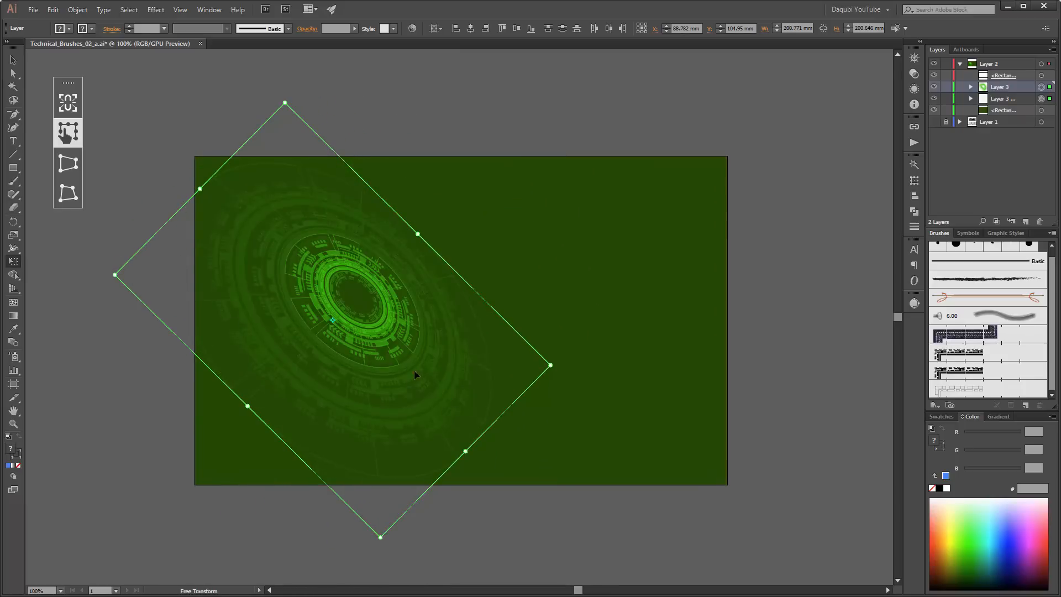
{"action": "left_click_drag", "start_coordinate": [415, 372], "coordinate": [484, 400]}
{"action": "left_click_drag", "start_coordinate": [618, 300], "coordinate": [616, 272]}
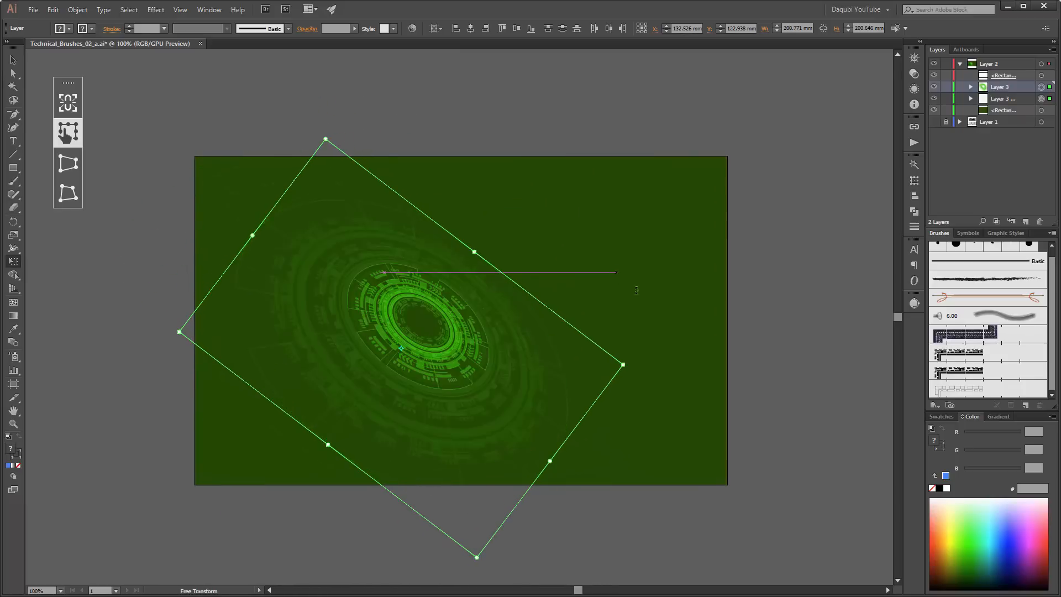
{"action": "left_click_drag", "start_coordinate": [655, 303], "coordinate": [652, 277]}
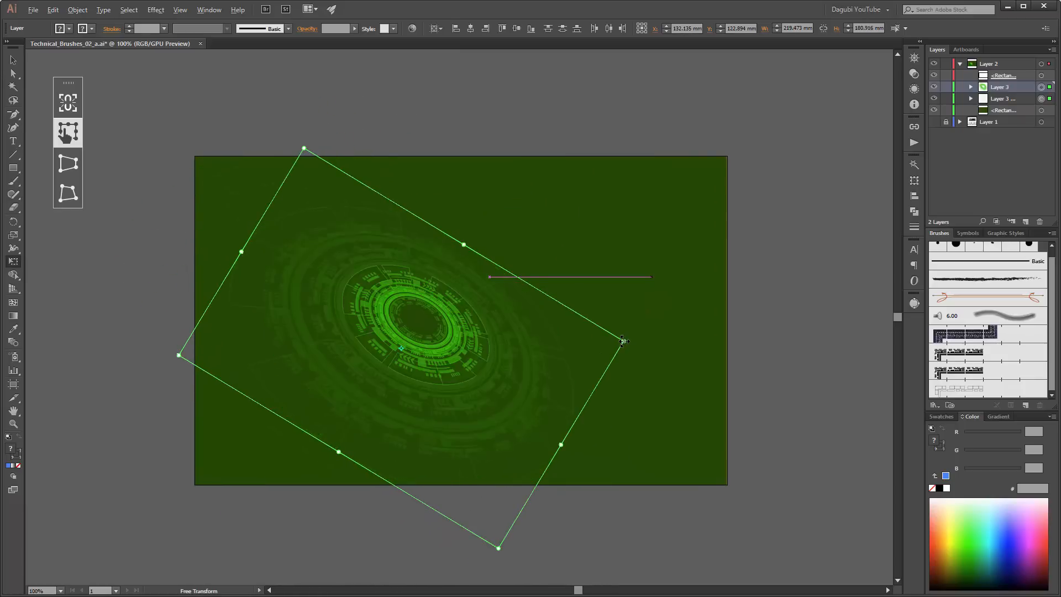
- Enlarge the tilted rings from their centre to about 328 × 270 mm, reposition them, and rotate them slightly further counterclockwise
{"action": "left_click_drag", "start_coordinate": [623, 341], "coordinate": [732, 337]}
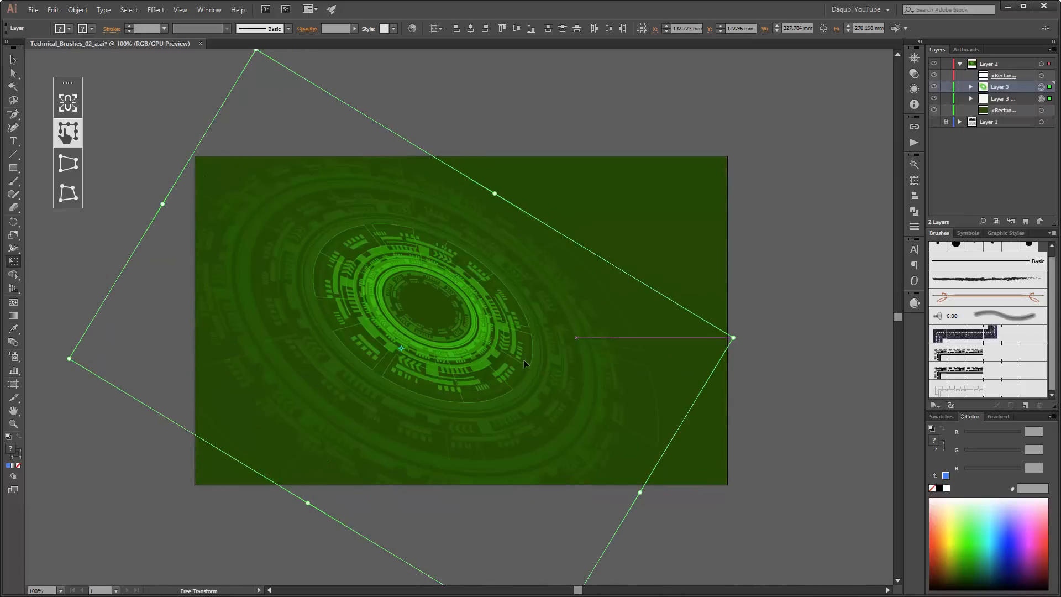
{"action": "mouse_move", "coordinate": [525, 364]}
{"action": "left_mouse_down"}
{"action": "mouse_move", "coordinate": [519, 355]}
{"action": "mouse_move", "coordinate": [542, 367]}
{"action": "left_mouse_up"}
{"action": "left_click_drag", "start_coordinate": [678, 225], "coordinate": [679, 207]}
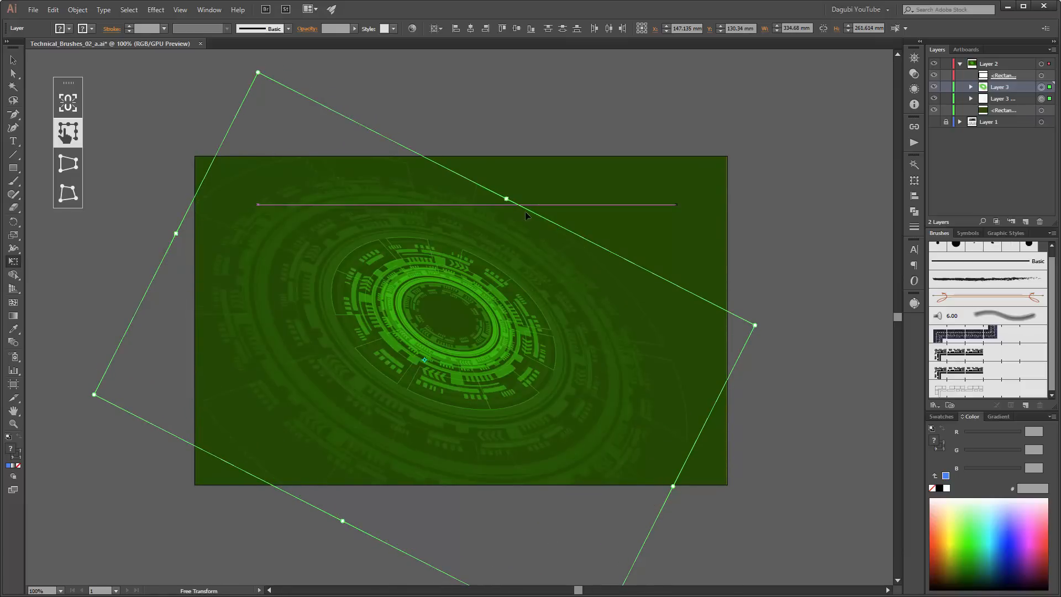
- Flatten the tilted rings slightly across their short axis, then enlarge them to about 385 × 290 mm and recentre them on the background
{"action": "left_click_drag", "start_coordinate": [504, 198], "coordinate": [493, 220]}
{"action": "left_click_drag", "start_coordinate": [497, 359], "coordinate": [508, 365]}
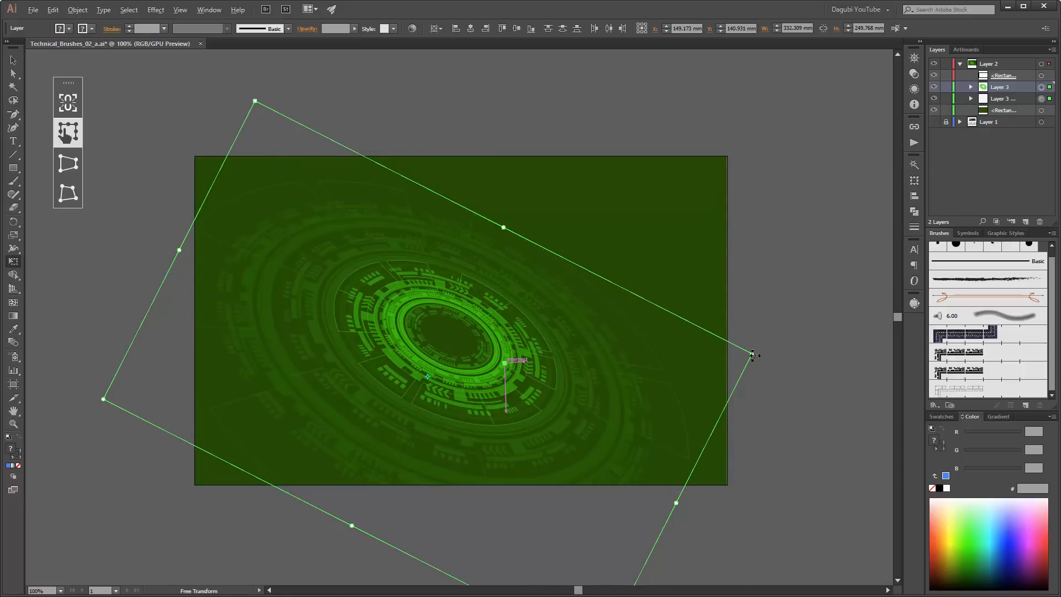
{"action": "left_click_drag", "start_coordinate": [753, 355], "coordinate": [804, 344]}
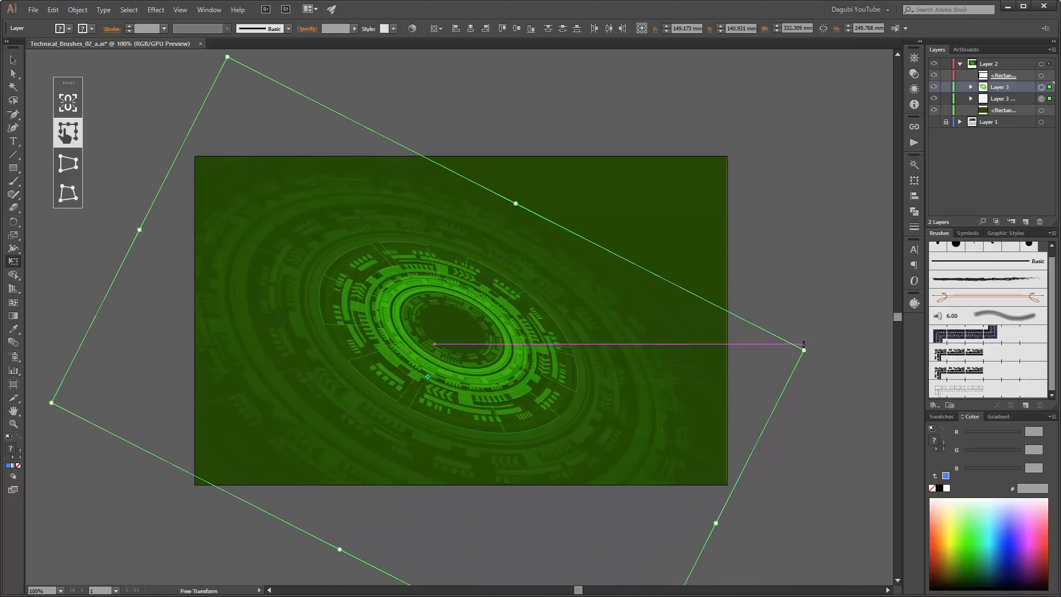
{"action": "left_click_drag", "start_coordinate": [579, 374], "coordinate": [593, 370]}
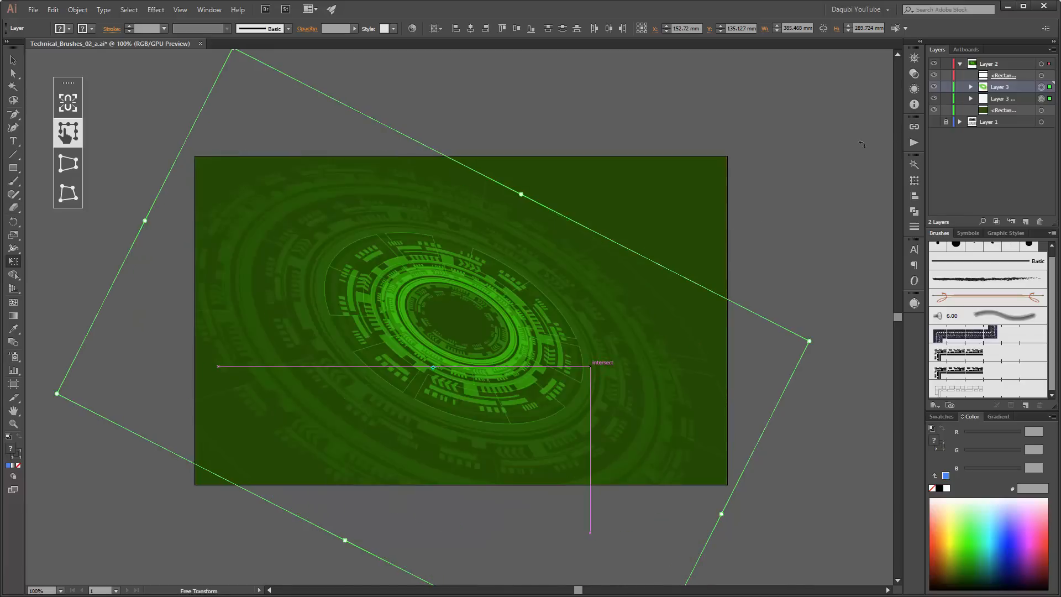
- Check the main ring layer by toggling its visibility, then select only its rings and enlarge them from the centre to about 198 × 147 mm
{"action": "left_click", "coordinate": [934, 86]}
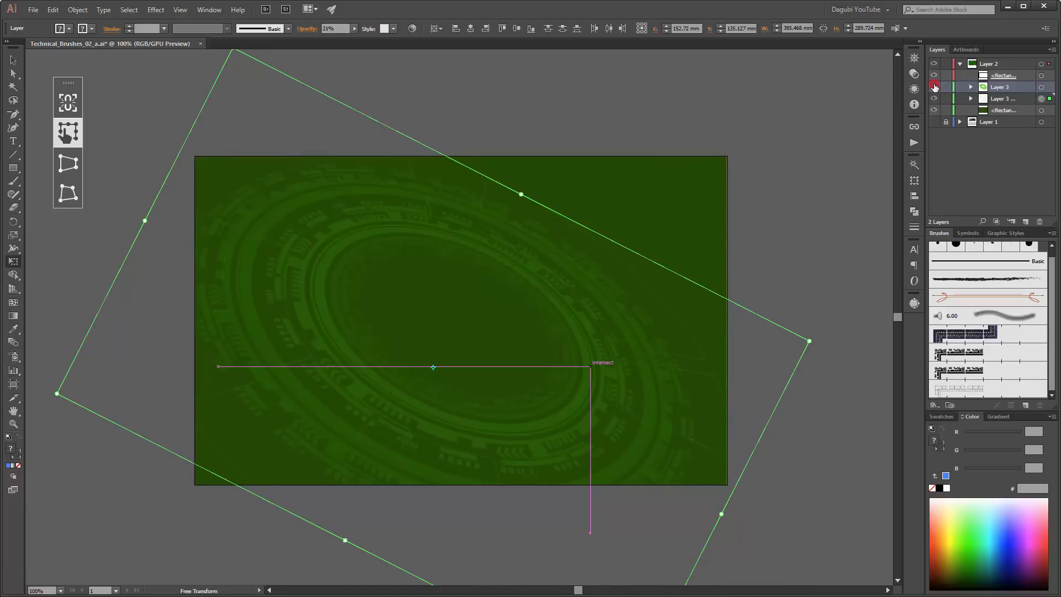
{"action": "left_click", "coordinate": [934, 87]}
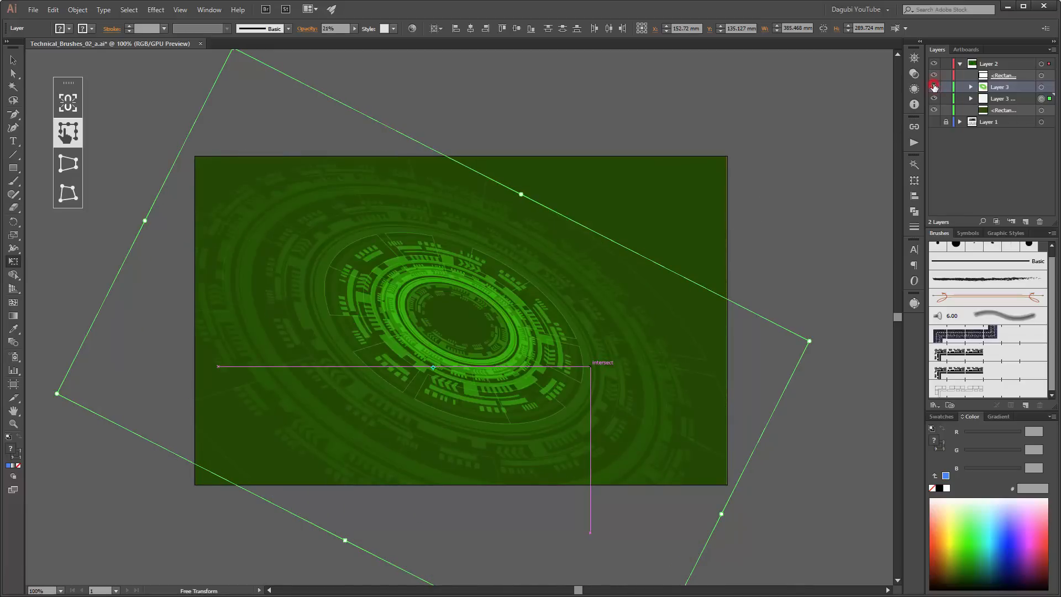
{"action": "left_click", "coordinate": [1041, 87]}
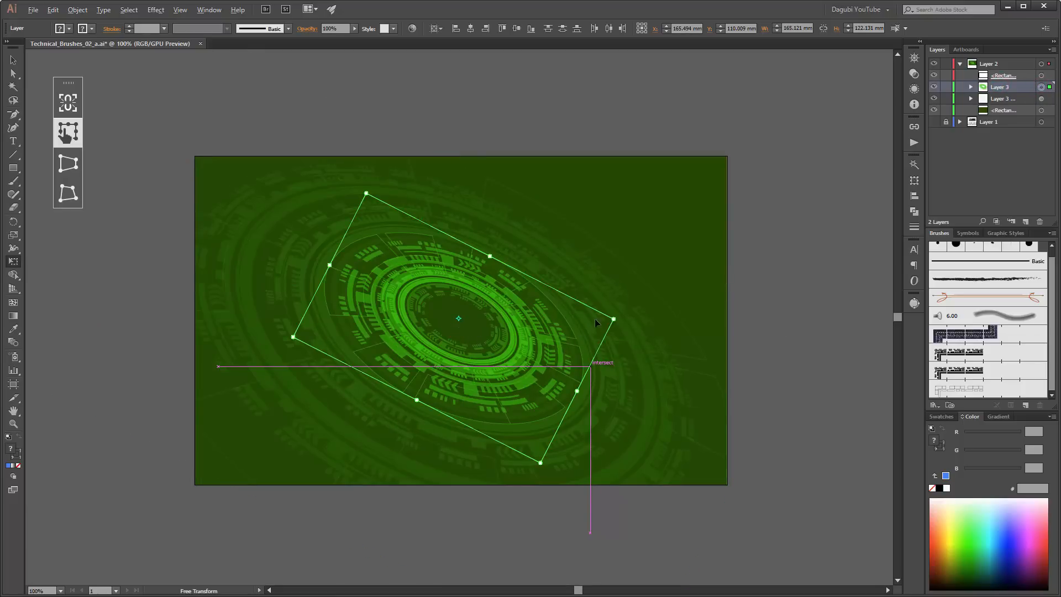
{"action": "left_click_drag", "start_coordinate": [613, 318], "coordinate": [645, 317]}
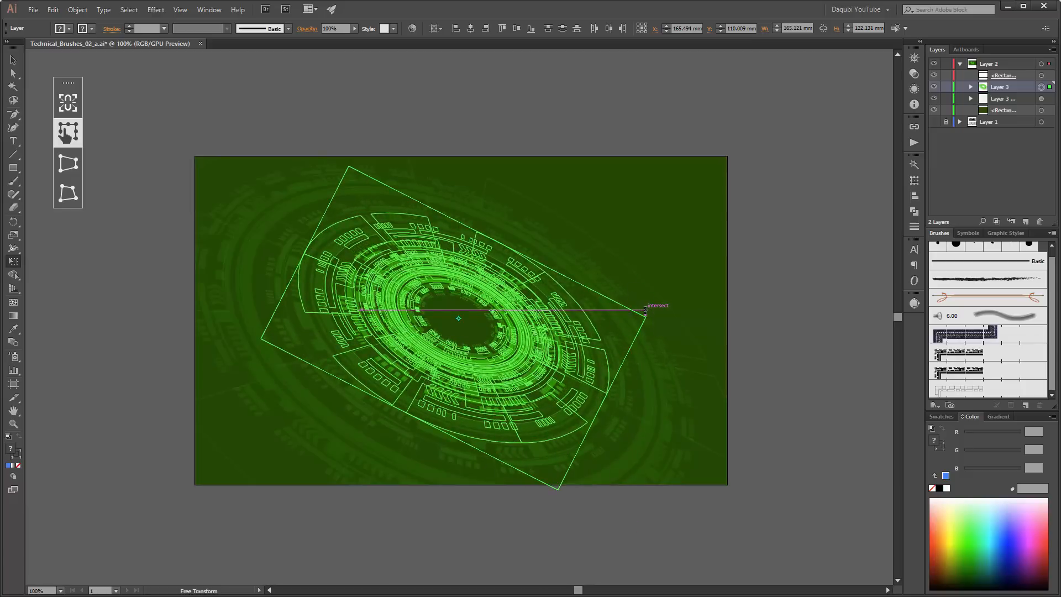
- Nudge the enlarged inner rings to about X 164.8 mm, Y 109.0 mm within the outer rings, and deselect them
{"action": "key", "text": "Left"}
{"action": "key", "text": "Left"}
{"action": "key", "text": "Left"}
{"action": "key", "text": "Left"}
{"action": "key", "text": "Down"}
{"action": "key", "text": "Down"}
{"action": "key", "text": "Down"}
{"action": "key", "text": "Down"}
{"action": "key", "text": "Down"}
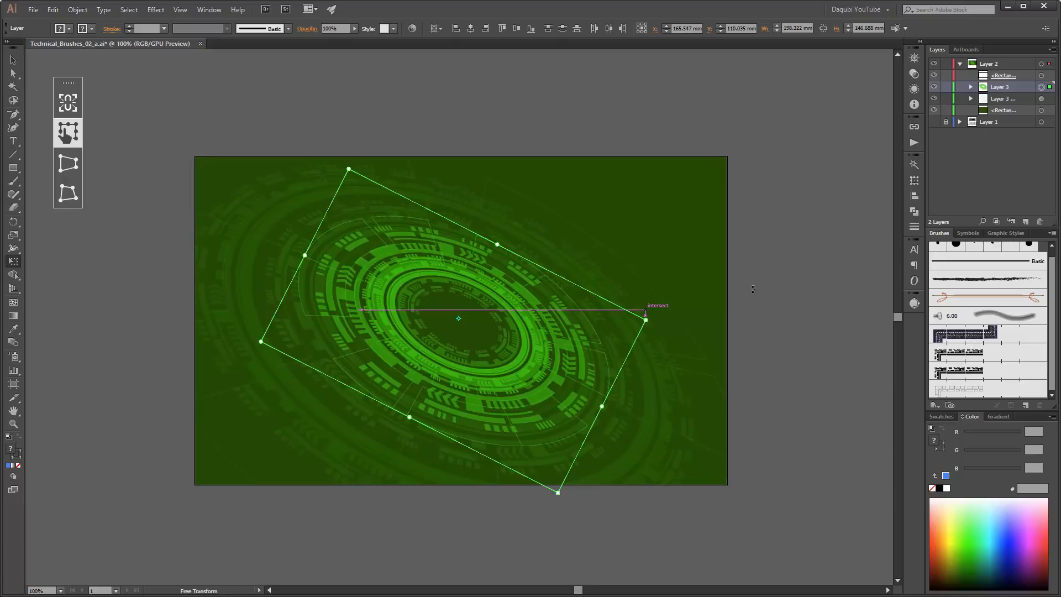
{"action": "key", "text": "Up"}
{"action": "key", "text": "Up"}
{"action": "key", "text": "Up"}
{"action": "key", "text": "Up"}
{"action": "key", "text": "Up"}
{"action": "key", "text": "Up"}
{"action": "key", "text": "Up"}
{"action": "key", "text": "Up"}
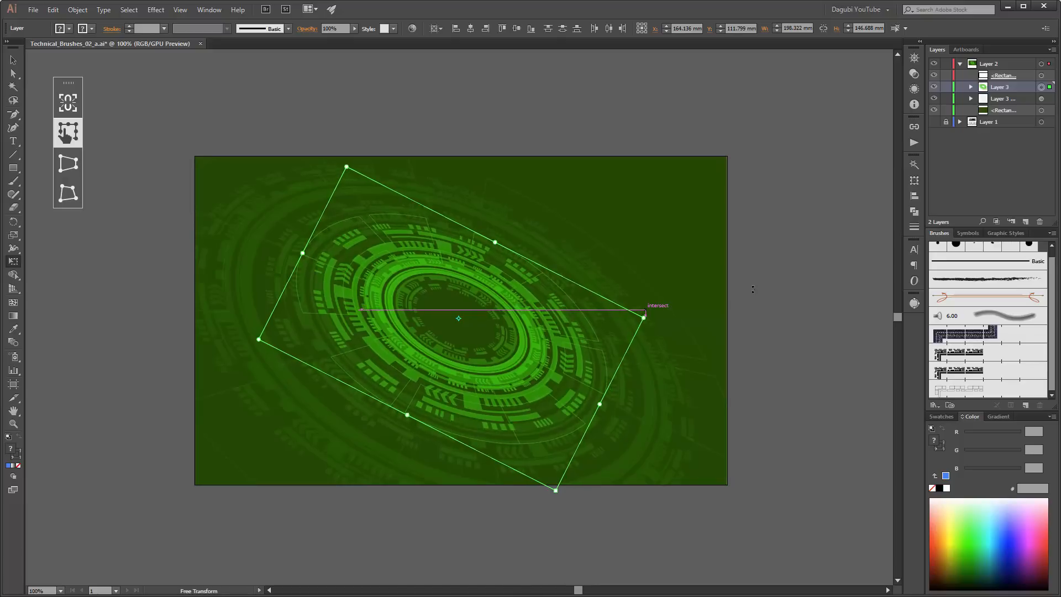
{"action": "key", "text": "Right"}
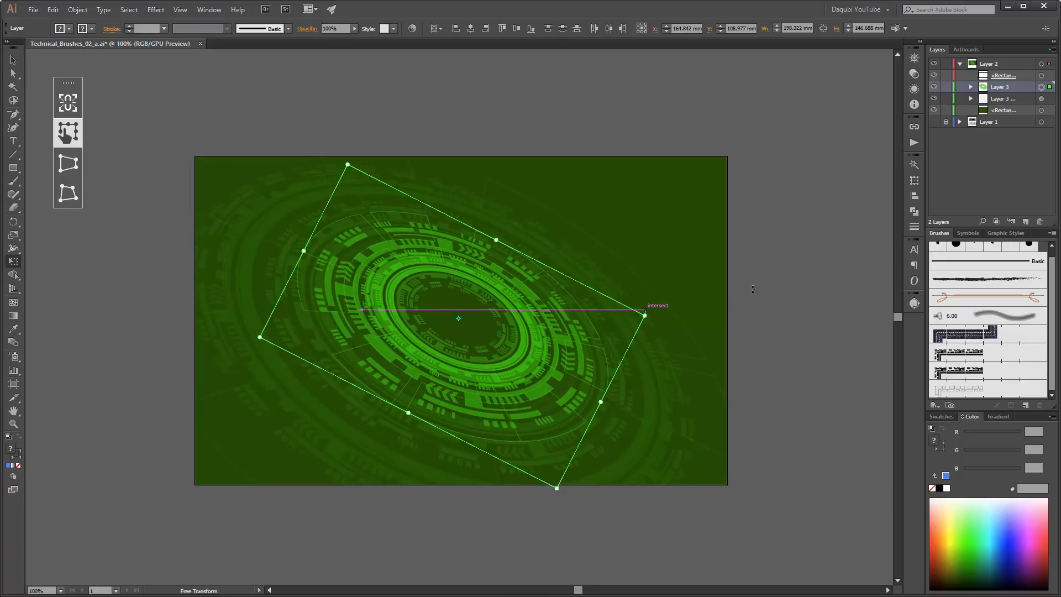
{"action": "left_click", "coordinate": [826, 263]}
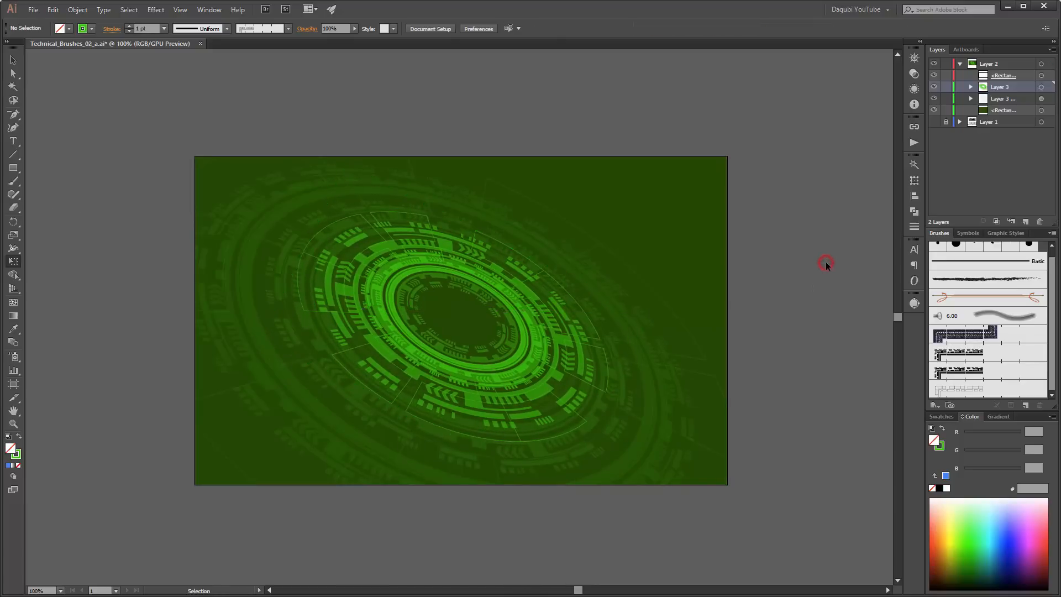
- Select the artwork of both ring layers and give it a white stroke
{"action": "key", "text": "e"}
{"action": "key", "text": "ctrl+plus"}
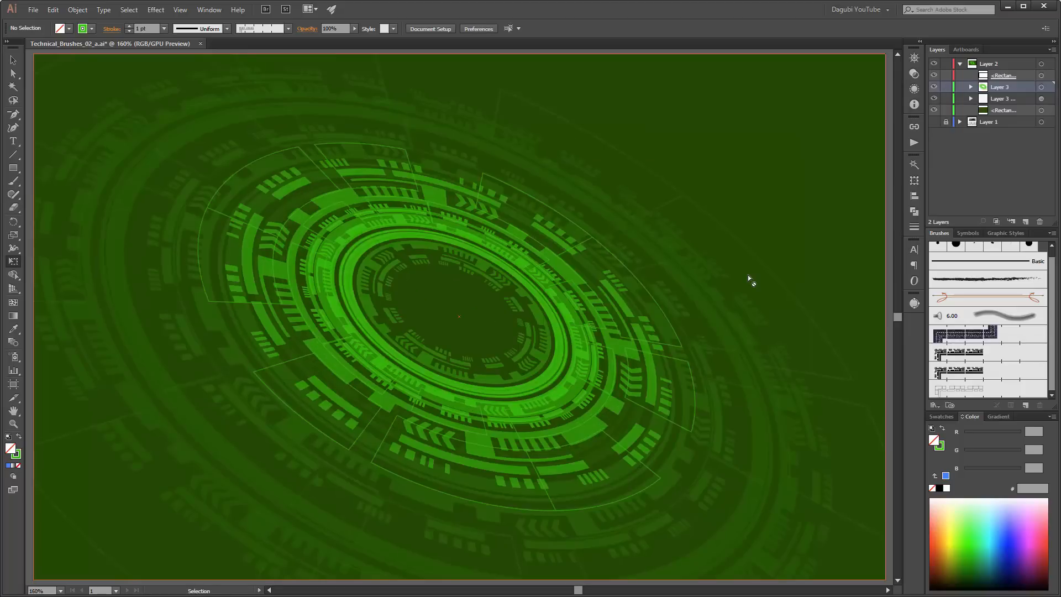
{"action": "left_click", "coordinate": [828, 282]}
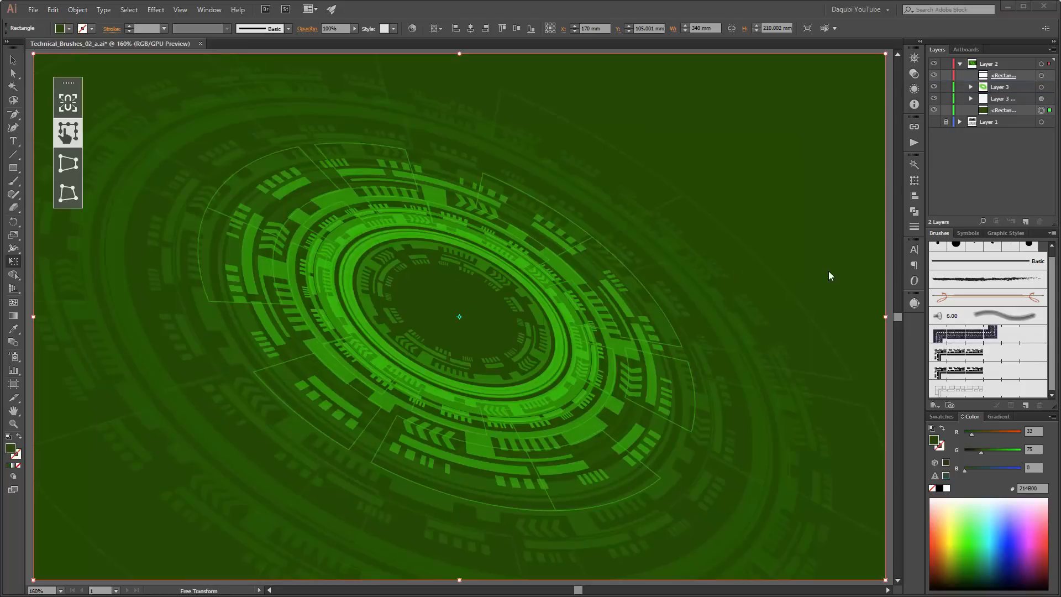
{"action": "left_click", "coordinate": [1042, 86]}
{"action": "left_click", "coordinate": [1041, 98], "text": "shift"}
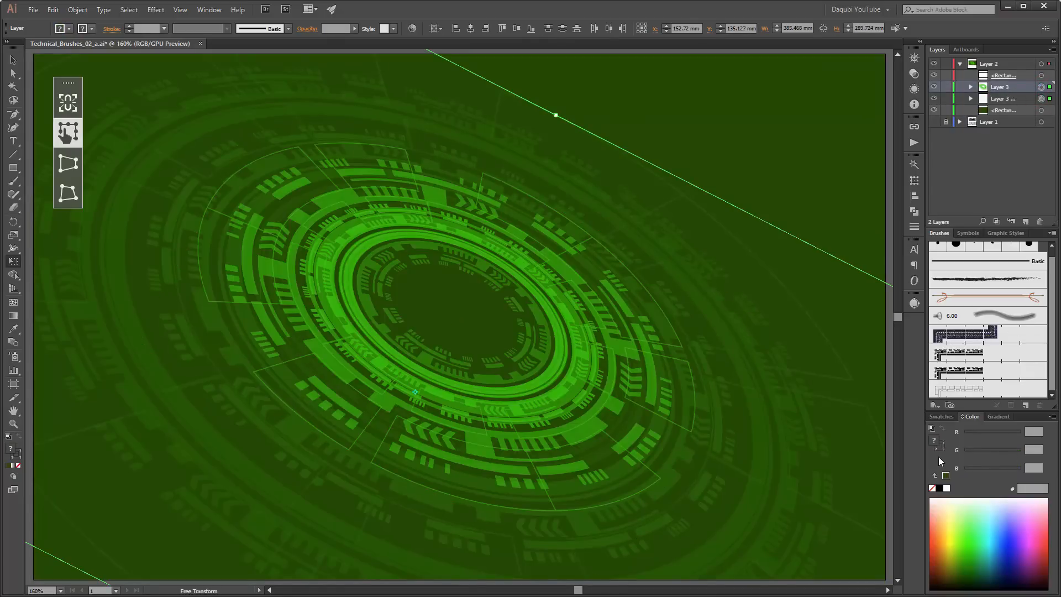
{"action": "left_click", "coordinate": [93, 29]}
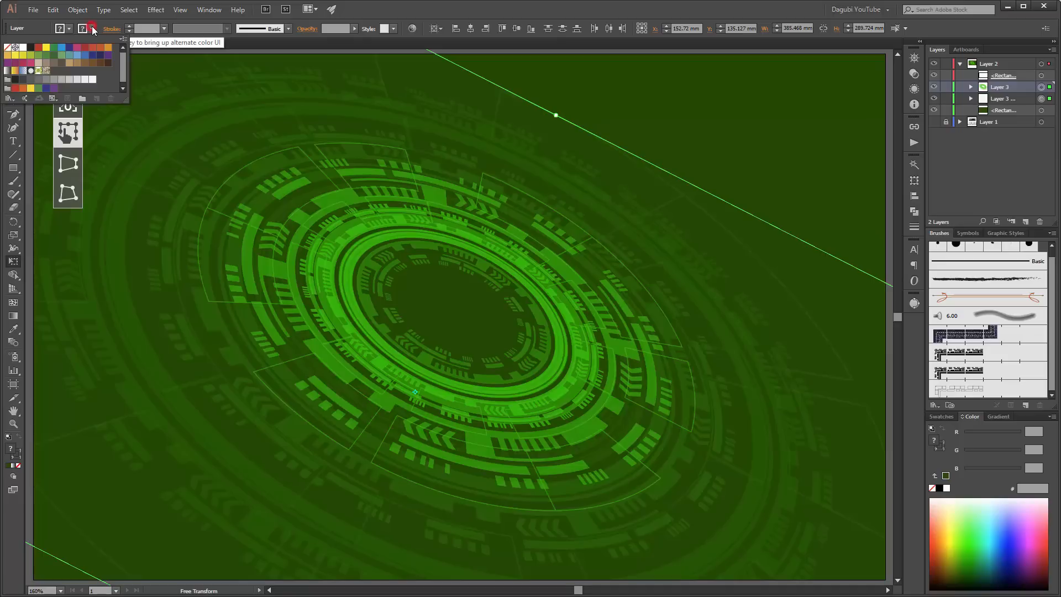
{"action": "left_click", "coordinate": [22, 49]}
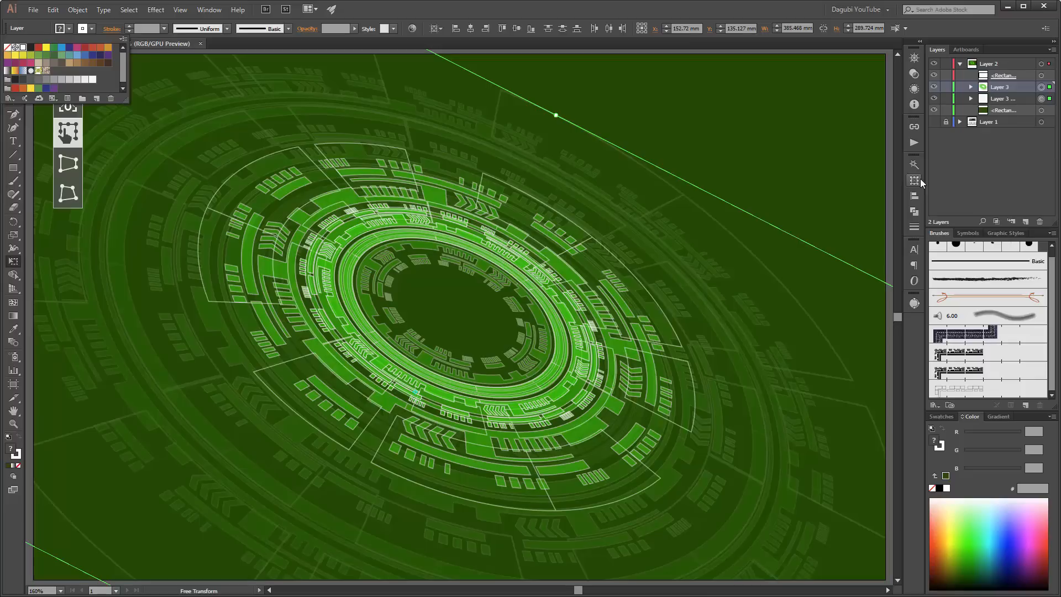
- Target only the faint outer ring layer and lower its opacity to 17%
{"action": "left_click", "coordinate": [1019, 98]}
{"action": "left_click", "coordinate": [1041, 99]}
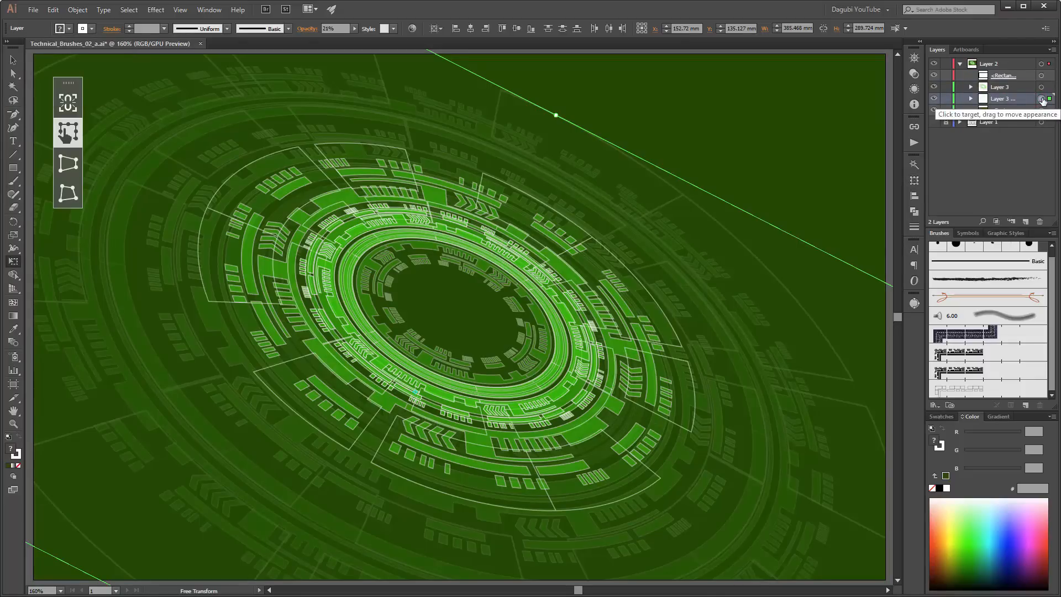
{"action": "left_click", "coordinate": [354, 30]}
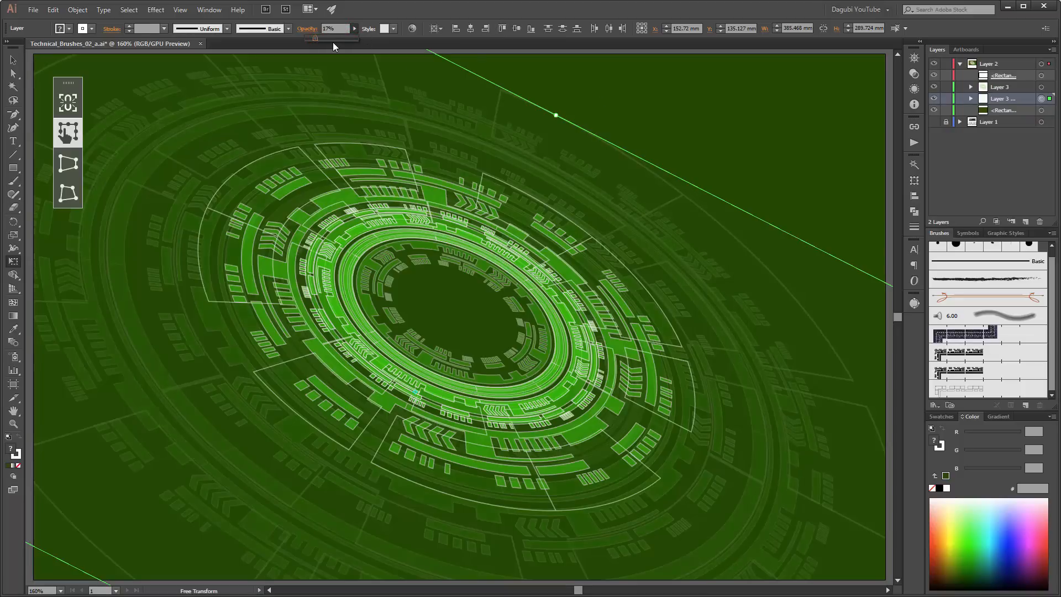
- Target the bright inner ring layer and enlarge it from the centre to about 212 × 157 mm
{"action": "left_click", "coordinate": [1041, 87]}
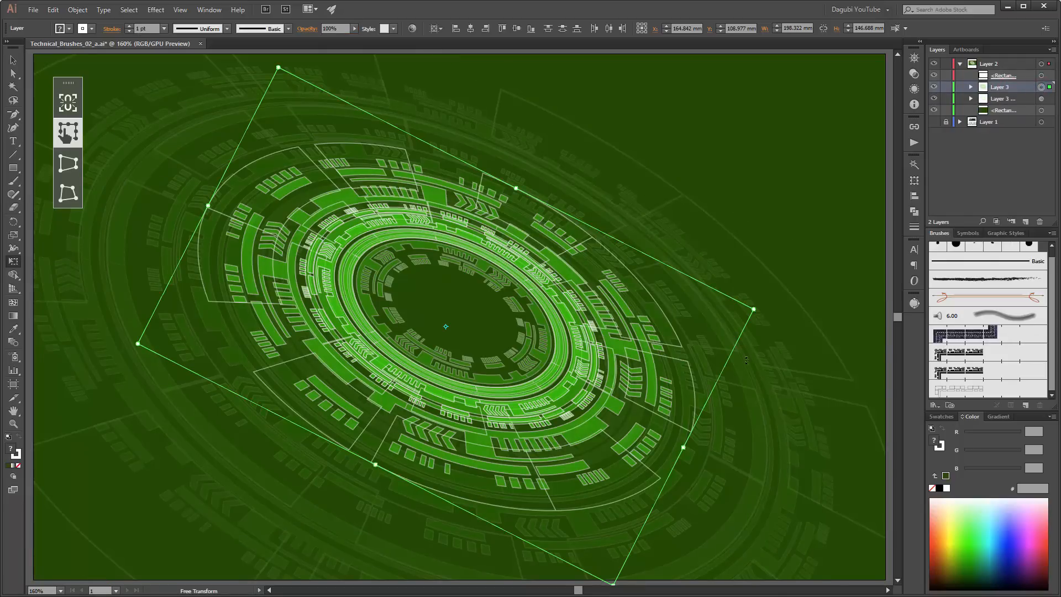
{"action": "left_click_drag", "start_coordinate": [756, 310], "coordinate": [773, 307]}
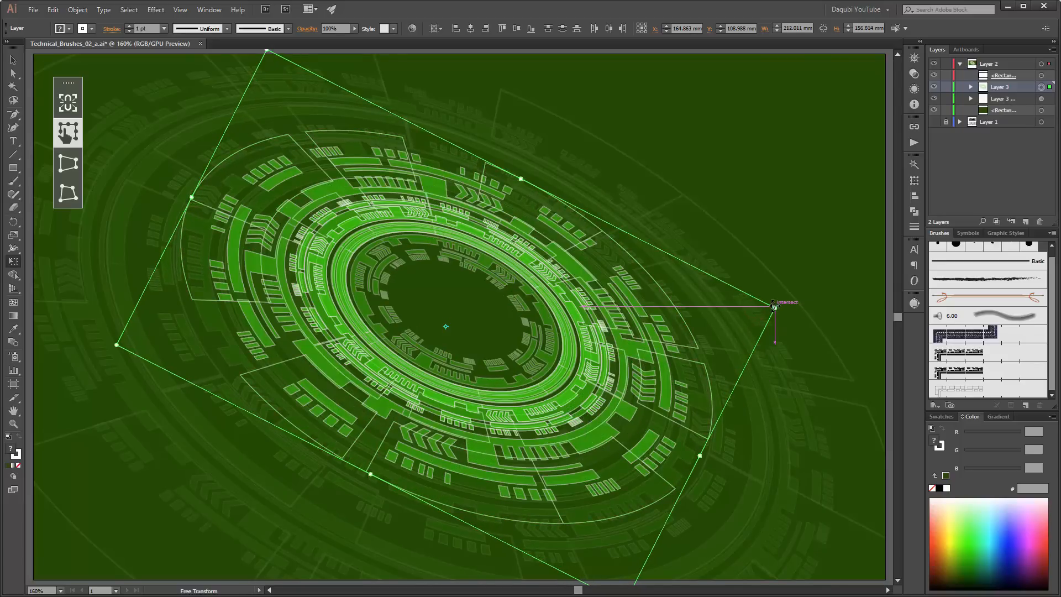
- Change the inner rings' stroke to pale yellow F3FF79 and nudge them up to about Y 105.5 mm
{"action": "left_click", "coordinate": [939, 450]}
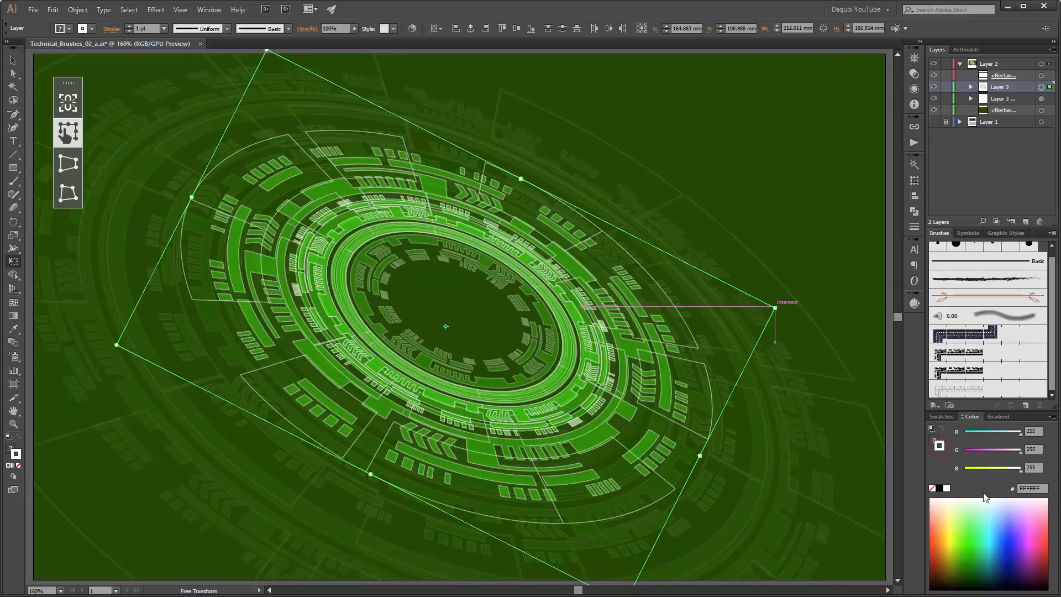
{"action": "left_click", "coordinate": [951, 523]}
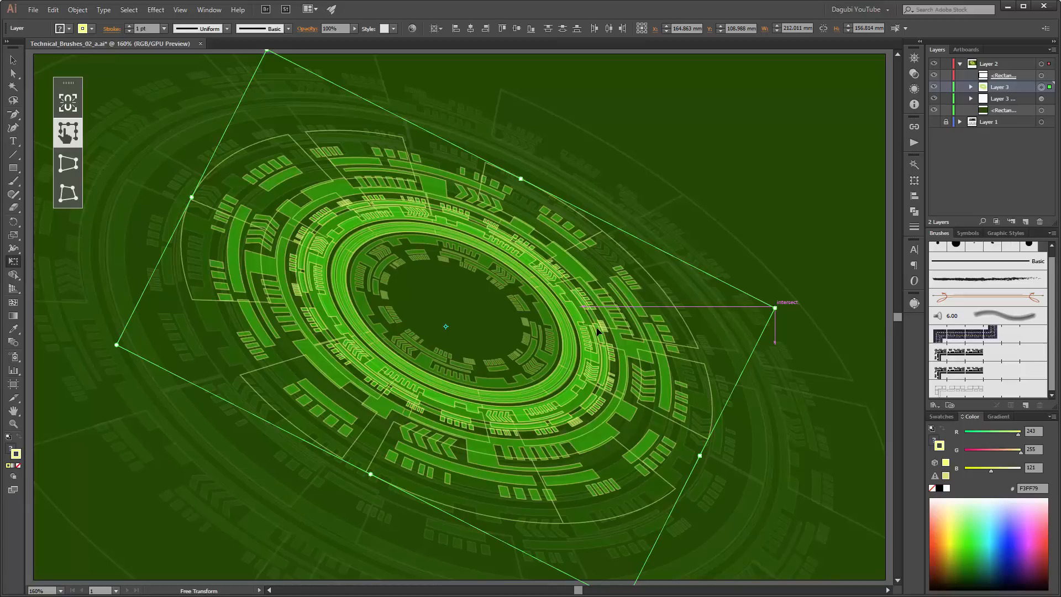
{"action": "left_click_drag", "start_coordinate": [775, 308], "coordinate": [775, 299]}
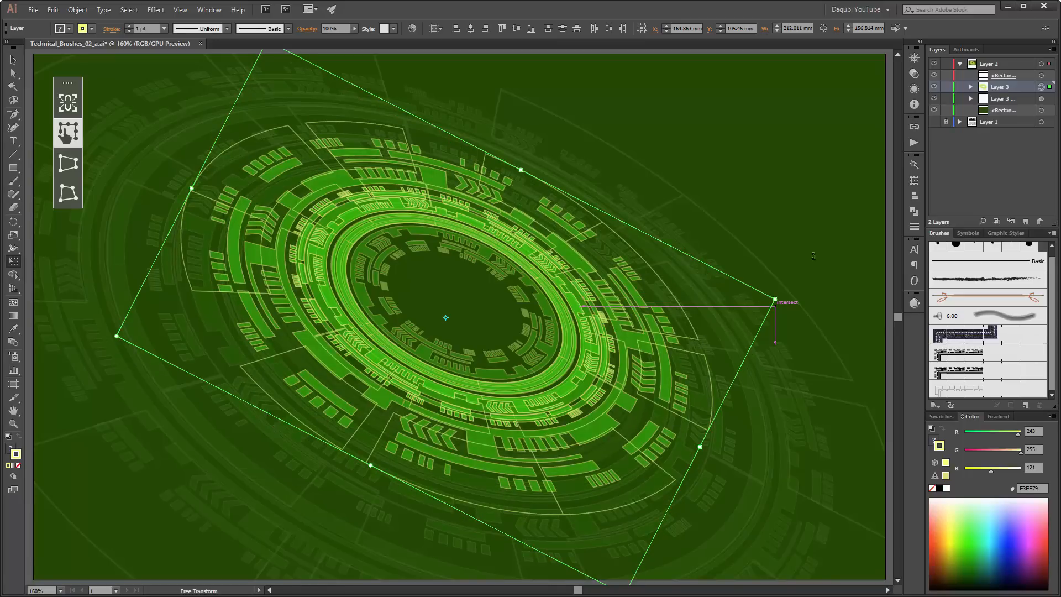
- Select both ring layers, flatten them to about 382 × 270 mm and move them to about X 154.2 mm, Y 139.5 mm
{"action": "left_click", "coordinate": [1041, 98], "text": "shift"}
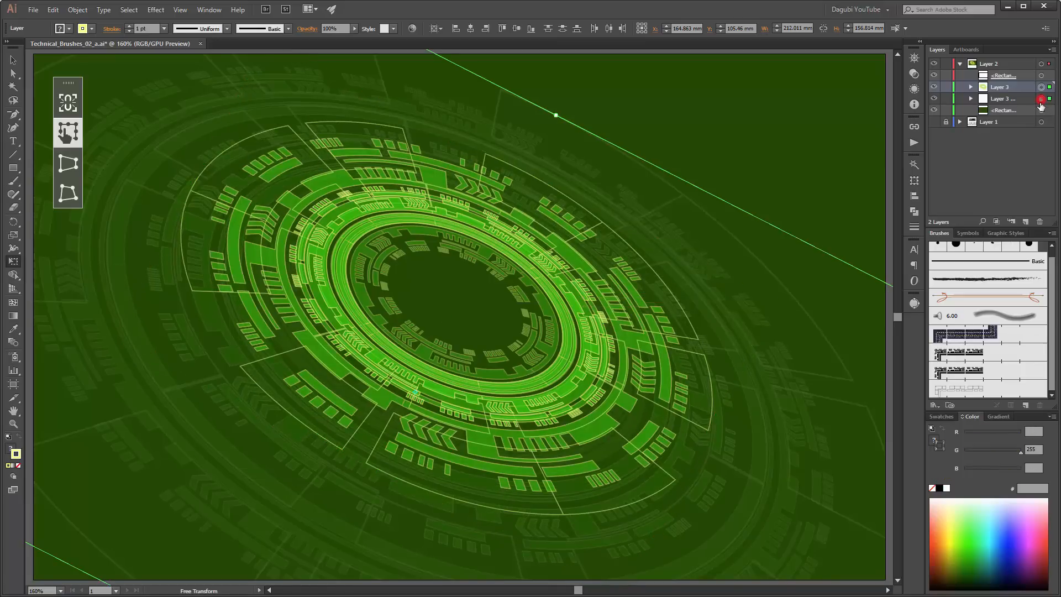
{"action": "key", "text": "ctrl+1"}
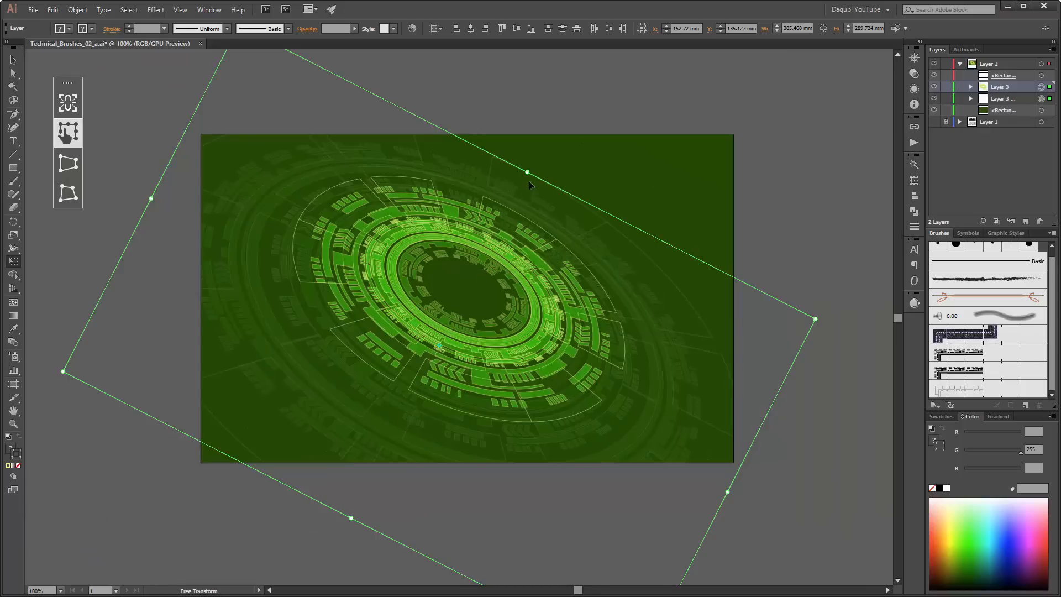
{"action": "left_click_drag", "start_coordinate": [526, 173], "coordinate": [508, 214]}
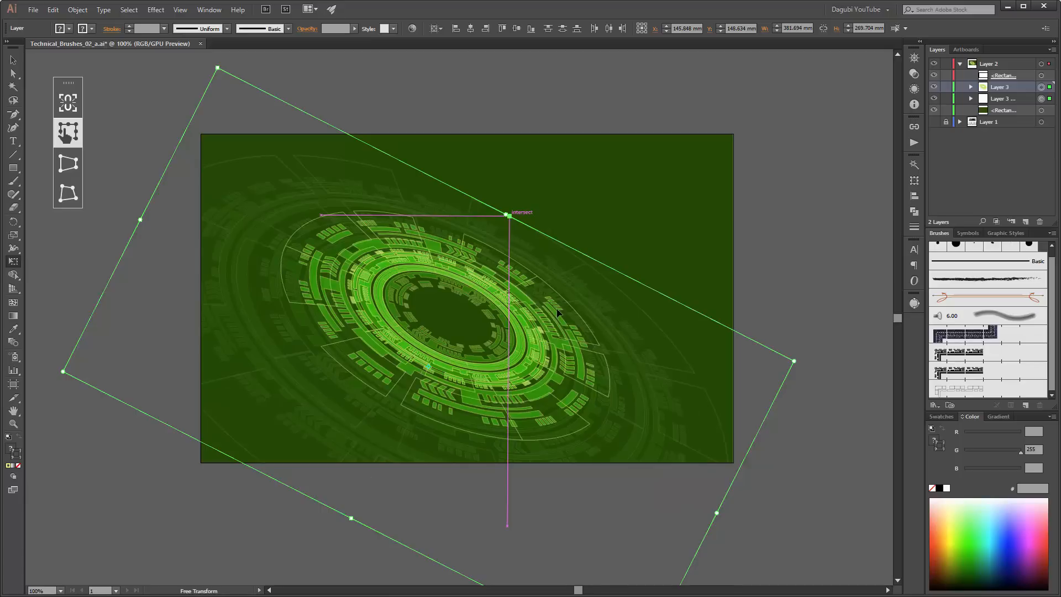
{"action": "left_click_drag", "start_coordinate": [546, 319], "coordinate": [552, 315]}
{"action": "scroll", "coordinate": [554, 328], "scroll_direction": "up", "scroll_amount": 1}
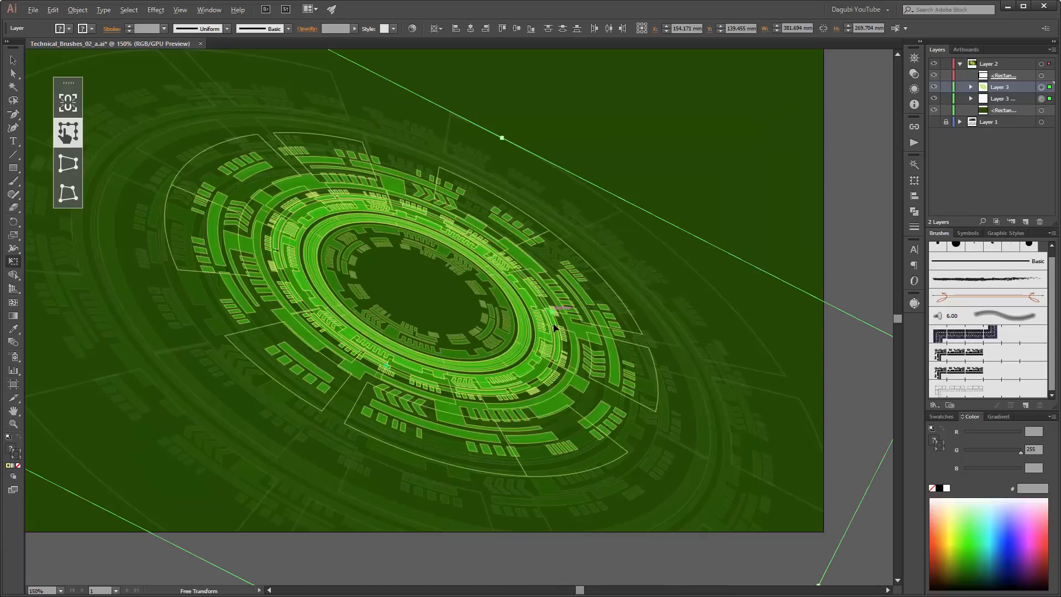
- Enlarge the faded background copy of the ring artwork to about 419 × 296 mm, keeping it behind the bright rings
{"action": "scroll", "coordinate": [554, 329], "scroll_direction": "down", "scroll_amount": 1}
{"action": "left_click_drag", "start_coordinate": [545, 308], "coordinate": [549, 300]}
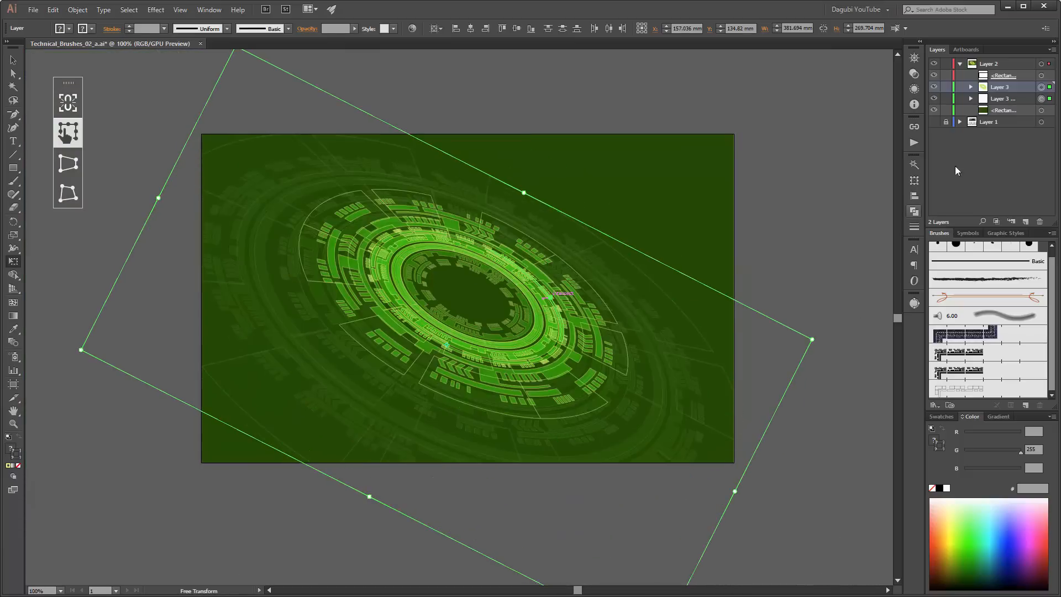
{"action": "left_click", "coordinate": [1017, 99]}
{"action": "left_click", "coordinate": [1041, 99]}
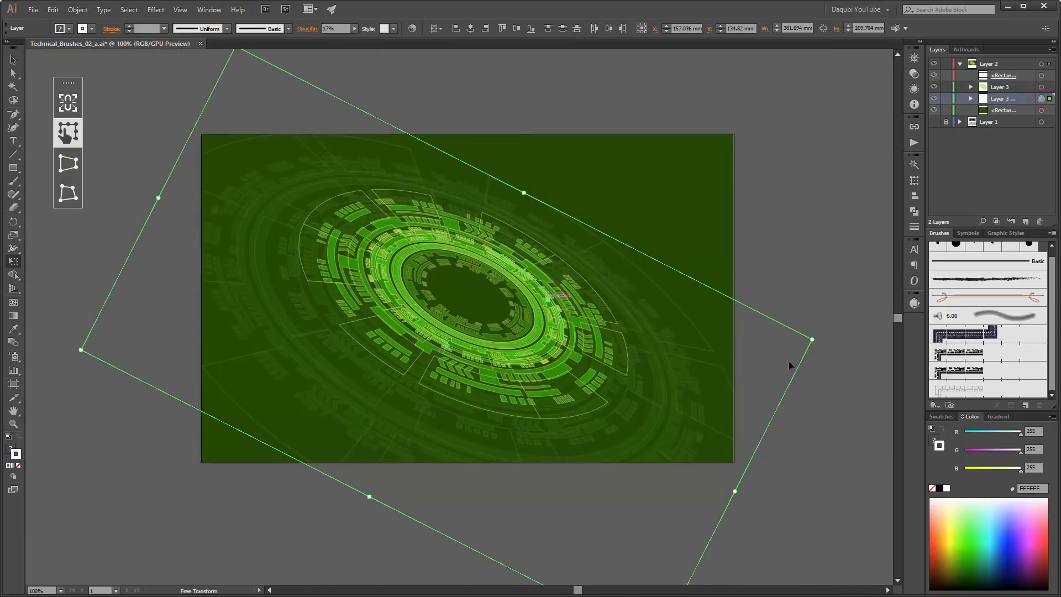
{"action": "left_click_drag", "start_coordinate": [812, 339], "coordinate": [848, 338]}
{"action": "left_click_drag", "start_coordinate": [639, 380], "coordinate": [660, 384]}
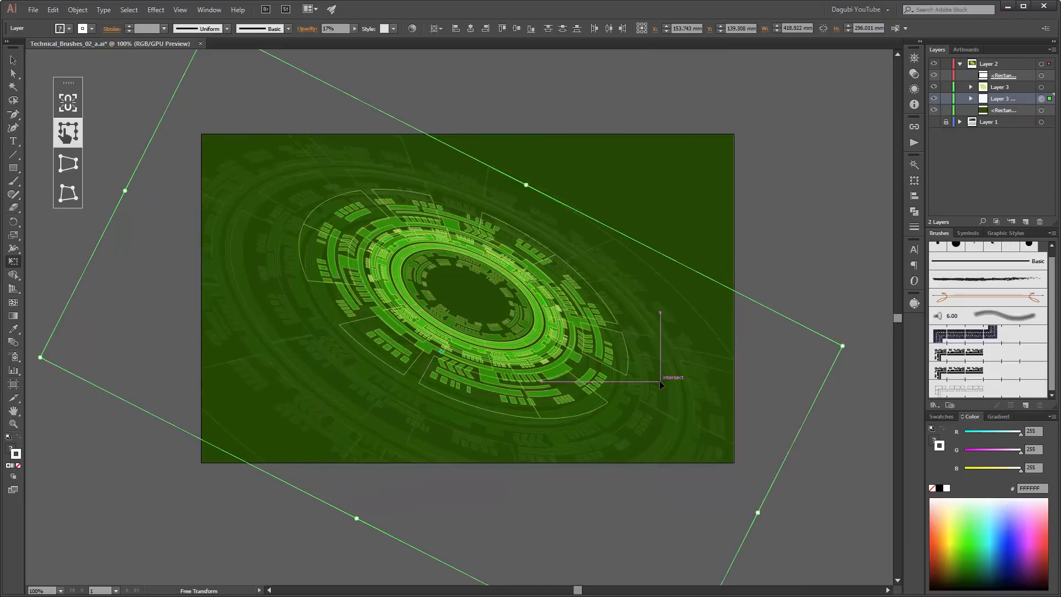
- Reduce the opacity of the whole bright ring artwork on Layer 3 to 59%
{"action": "scroll", "coordinate": [525, 305], "scroll_direction": "up", "scroll_amount": 1}
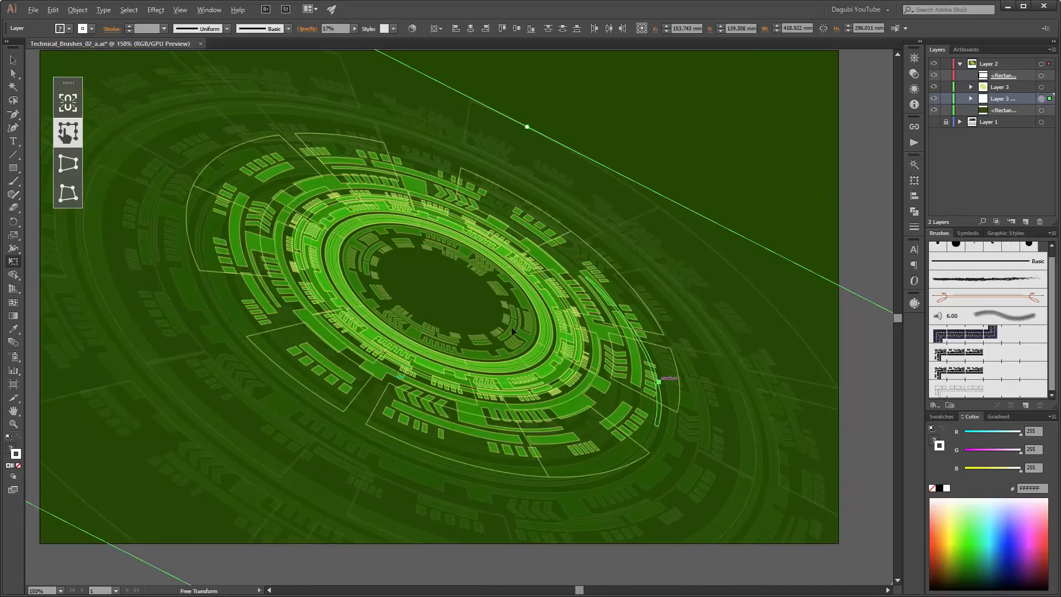
{"action": "left_click_drag", "start_coordinate": [513, 322], "coordinate": [563, 311]}
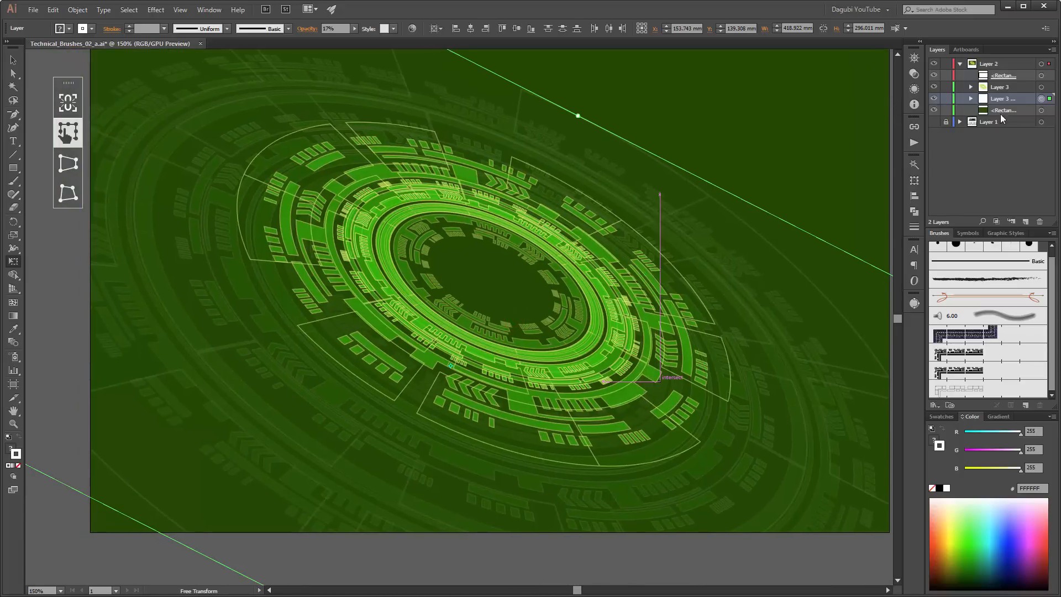
{"action": "left_click", "coordinate": [996, 85]}
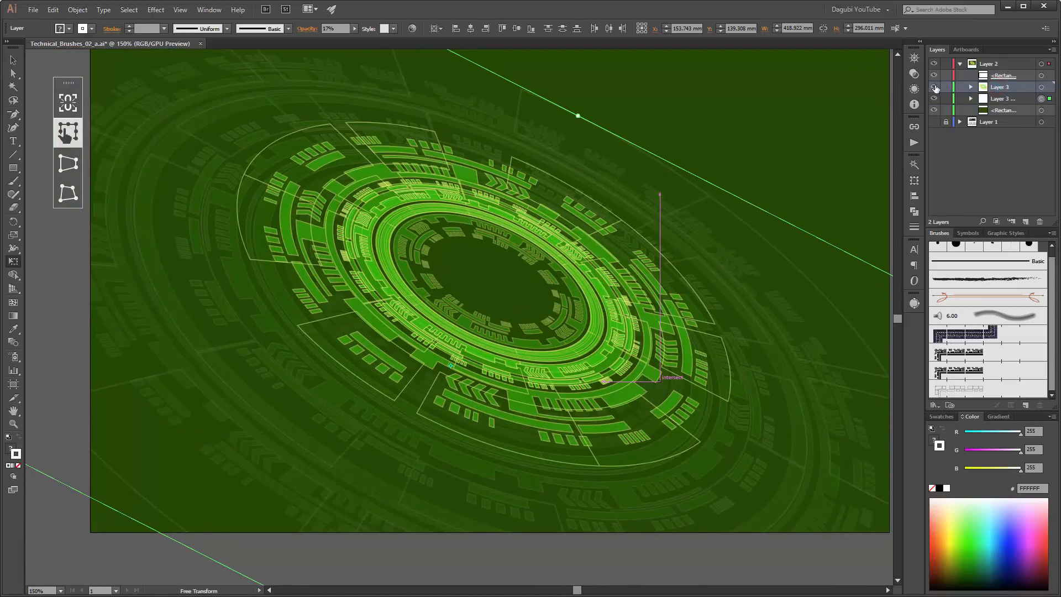
{"action": "left_click", "coordinate": [933, 87]}
{"action": "left_click", "coordinate": [934, 87]}
{"action": "left_click", "coordinate": [1041, 87]}
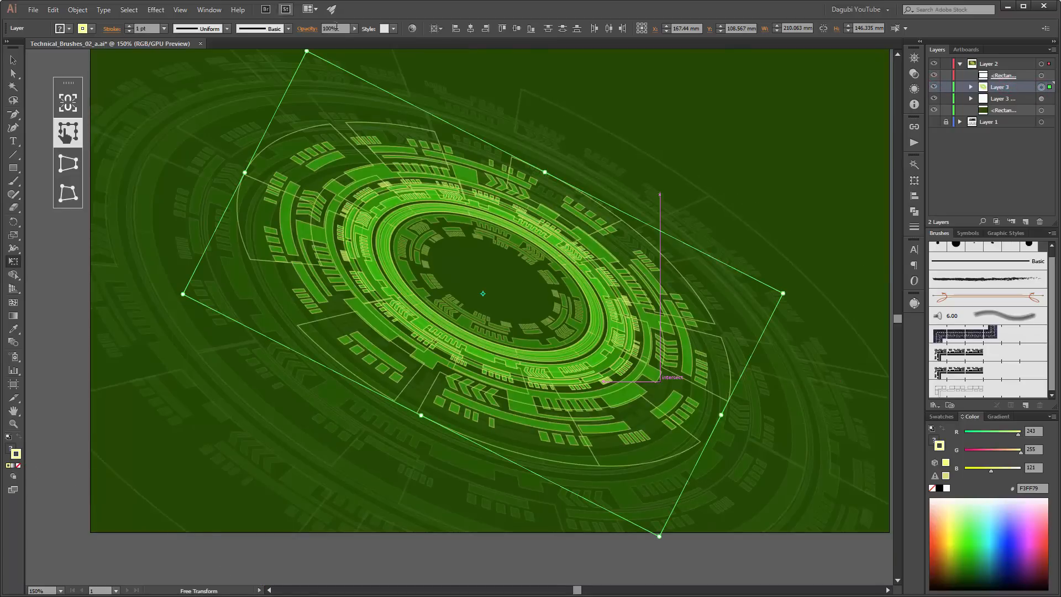
{"action": "left_click", "coordinate": [355, 28]}
{"action": "left_click_drag", "start_coordinate": [358, 38], "coordinate": [340, 42]}
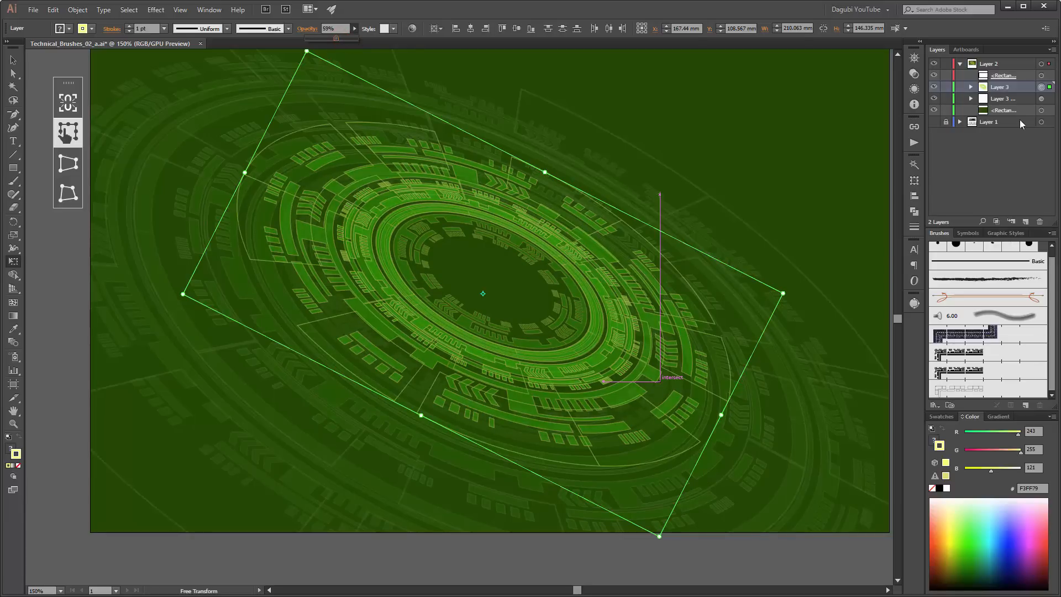
- Set the lowest ellipse group inside Layer 3 to 48% opacity and make its stroke white
{"action": "left_click", "coordinate": [971, 87]}
{"action": "left_click", "coordinate": [970, 90]}
{"action": "left_click", "coordinate": [1010, 110]}
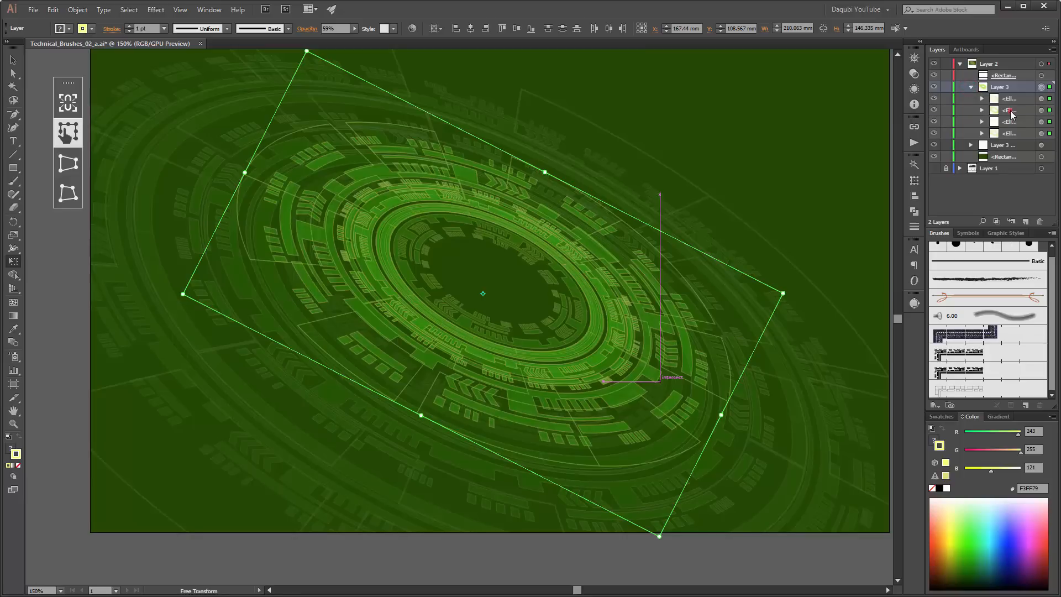
{"action": "left_click", "coordinate": [1041, 111]}
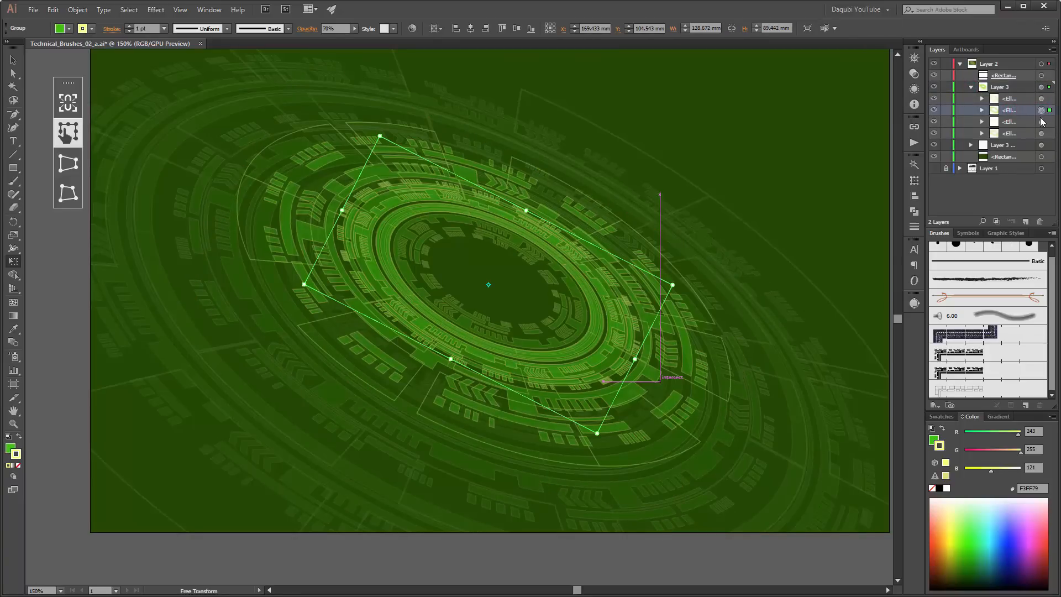
{"action": "left_click", "coordinate": [1041, 133]}
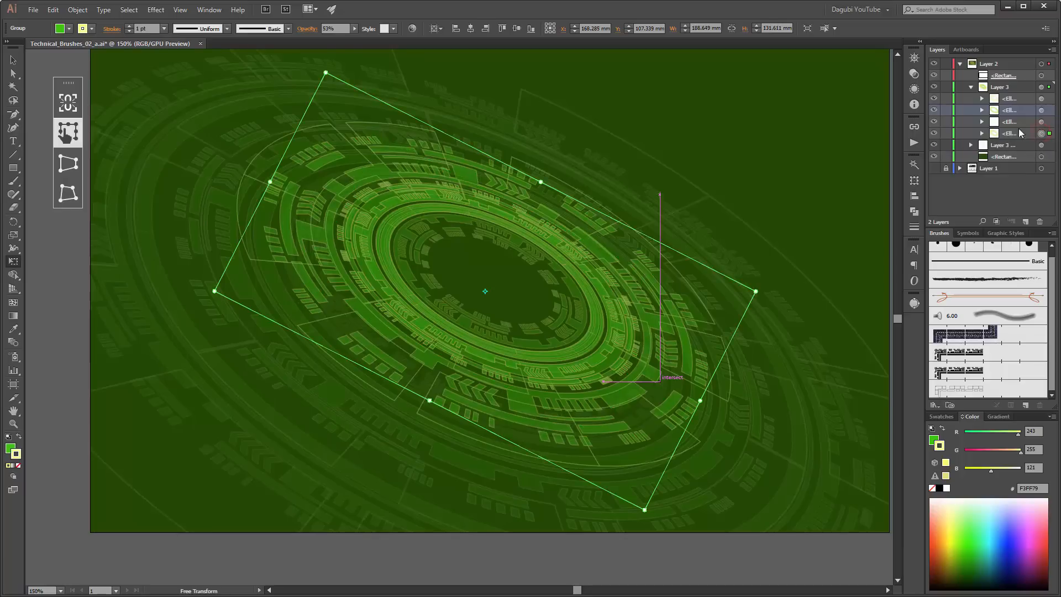
{"action": "left_click", "coordinate": [354, 28]}
{"action": "mouse_move", "coordinate": [334, 38]}
{"action": "left_mouse_down"}
{"action": "mouse_move", "coordinate": [347, 38]}
{"action": "mouse_move", "coordinate": [331, 37]}
{"action": "left_mouse_up"}
{"action": "left_click", "coordinate": [946, 489]}
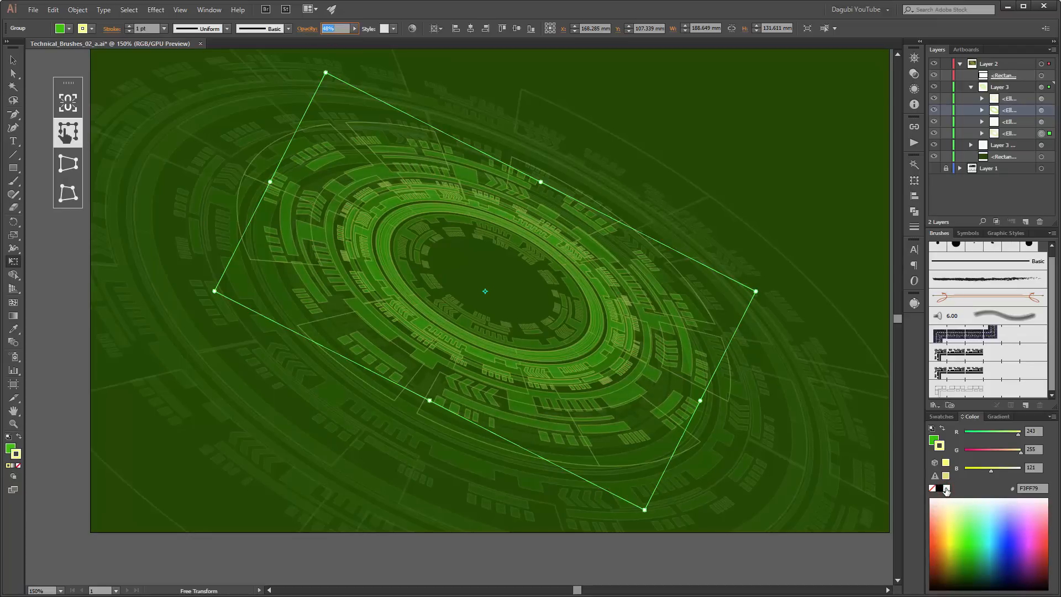
{"action": "left_click", "coordinate": [946, 488]}
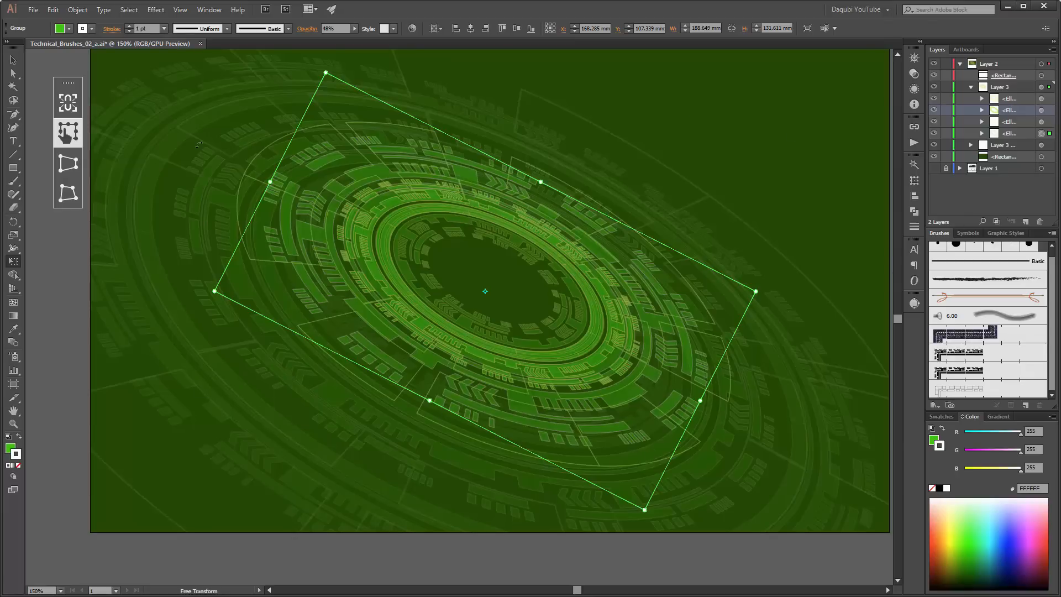
- Switch to the Group Selection tool and deselect the paths of the lowest ellipse group
{"action": "left_click", "coordinate": [14, 73]}
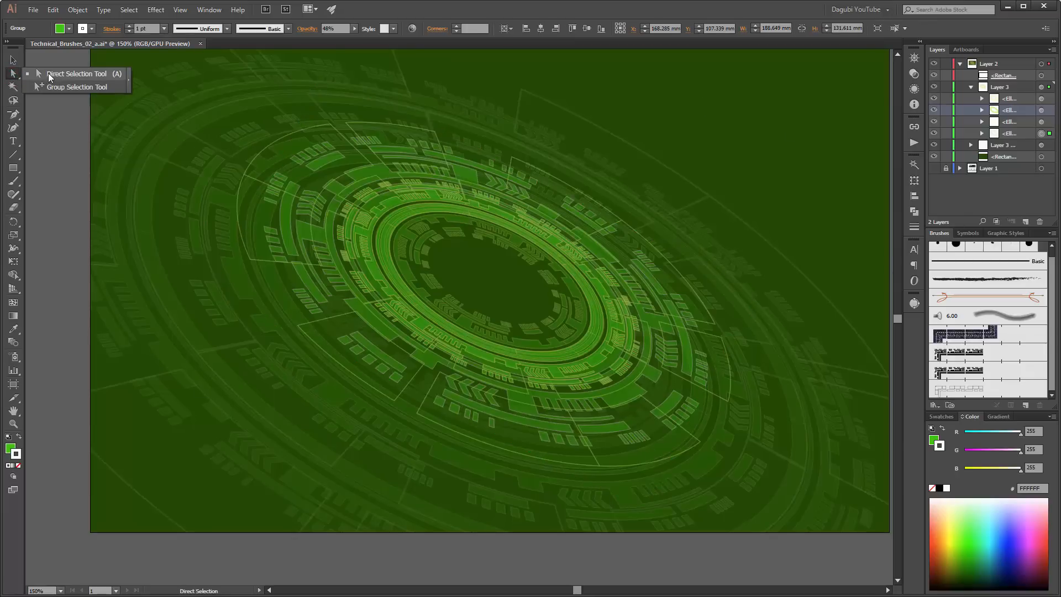
{"action": "left_click", "coordinate": [63, 86]}
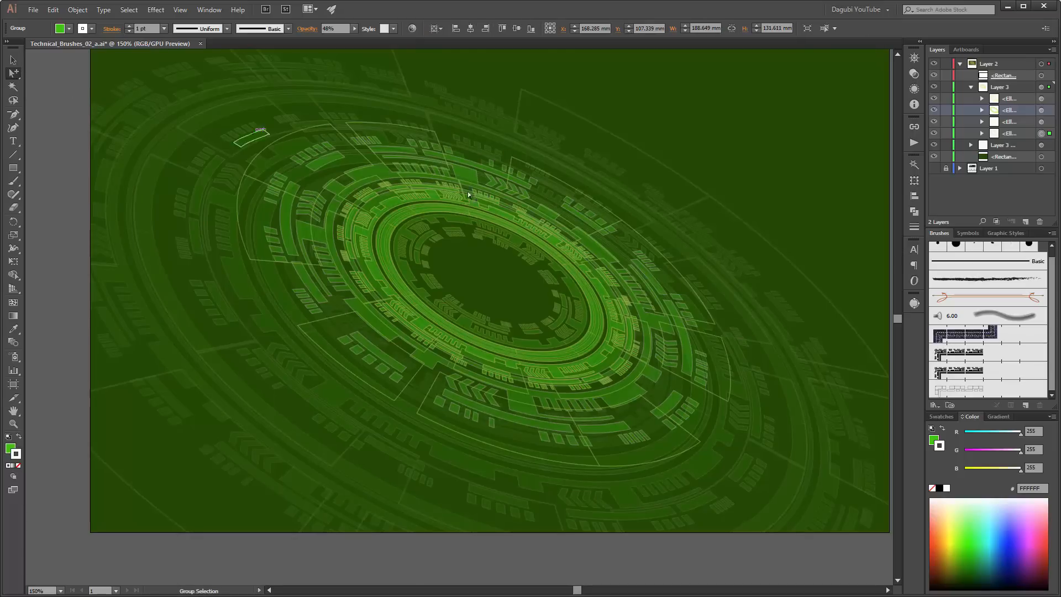
{"action": "left_click", "coordinate": [372, 170]}
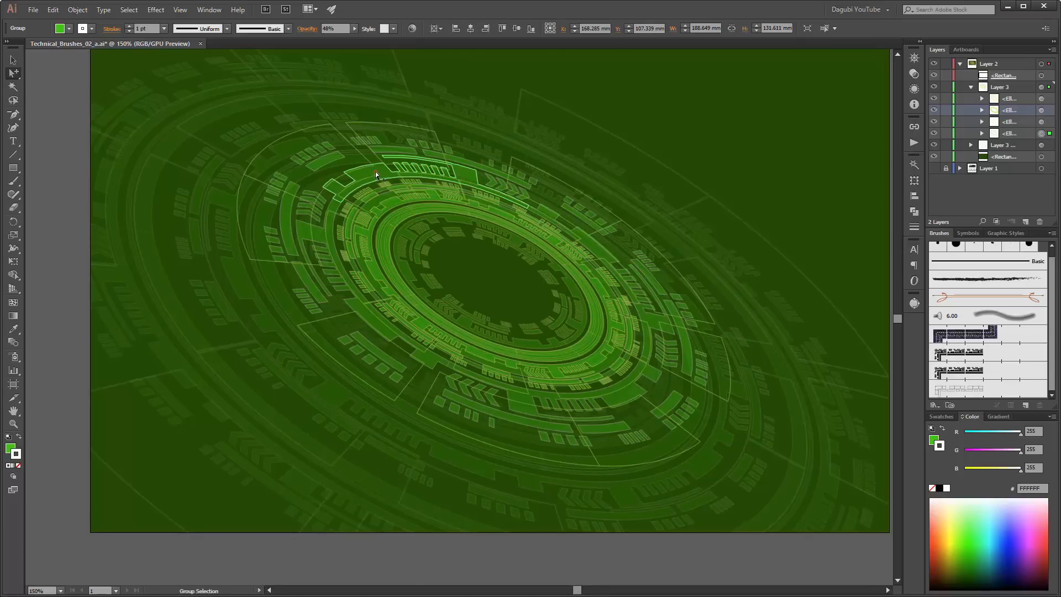
{"action": "left_click", "coordinate": [376, 171]}
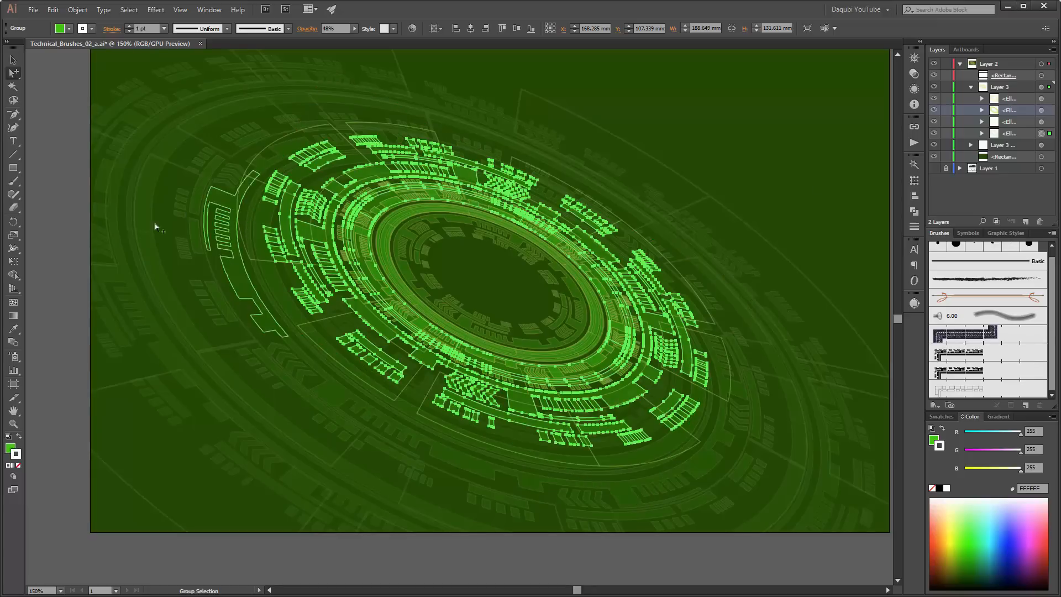
{"action": "left_click", "coordinate": [84, 154]}
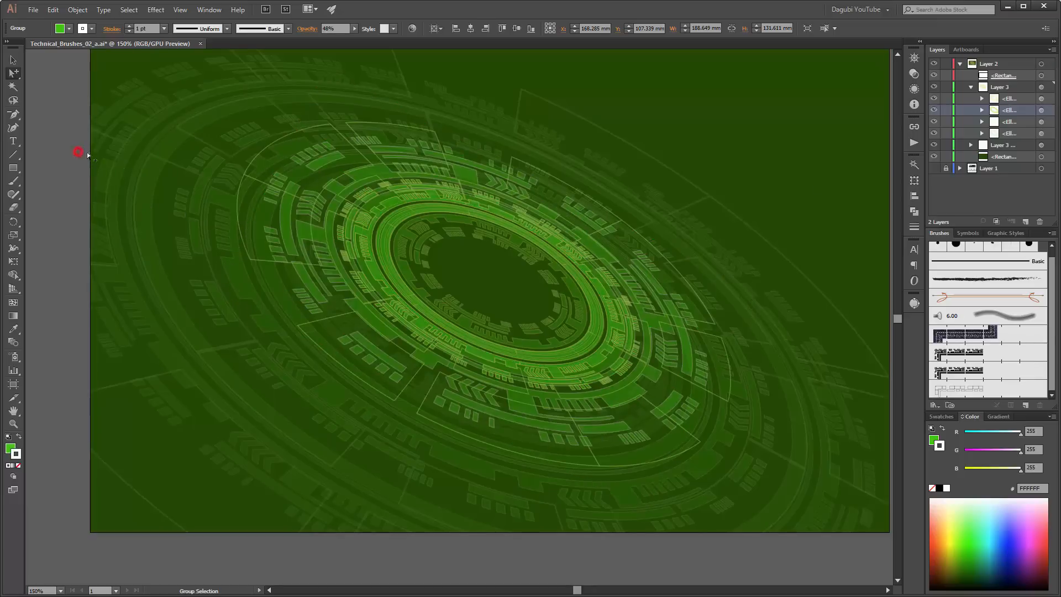
- Select four separate segments of the bright outer ring and shift their fill to yellow-green by raising the red value
{"action": "left_click", "coordinate": [325, 161]}
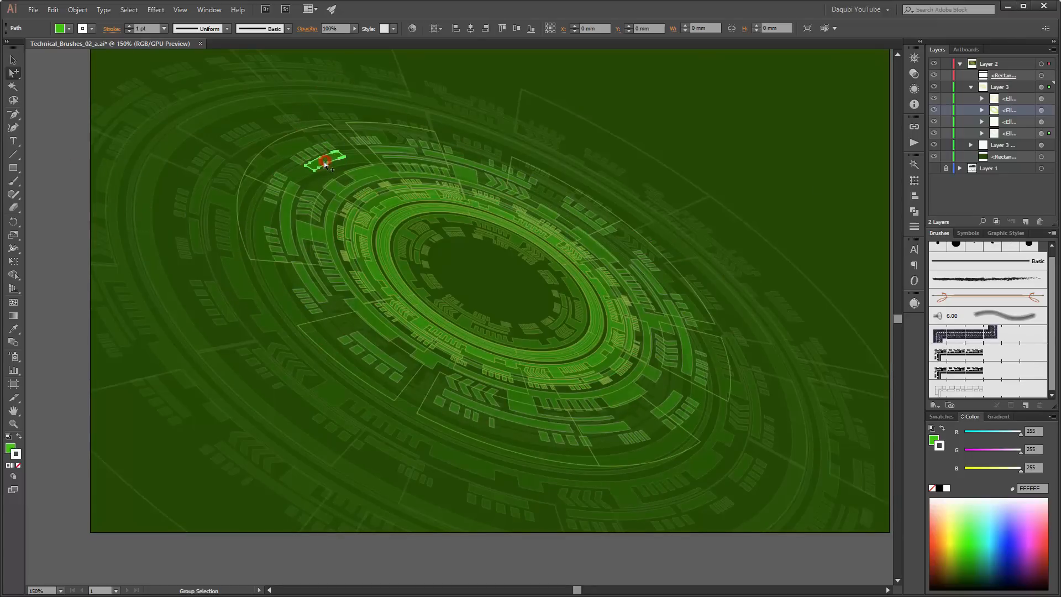
{"action": "left_click", "coordinate": [389, 357], "text": "shift"}
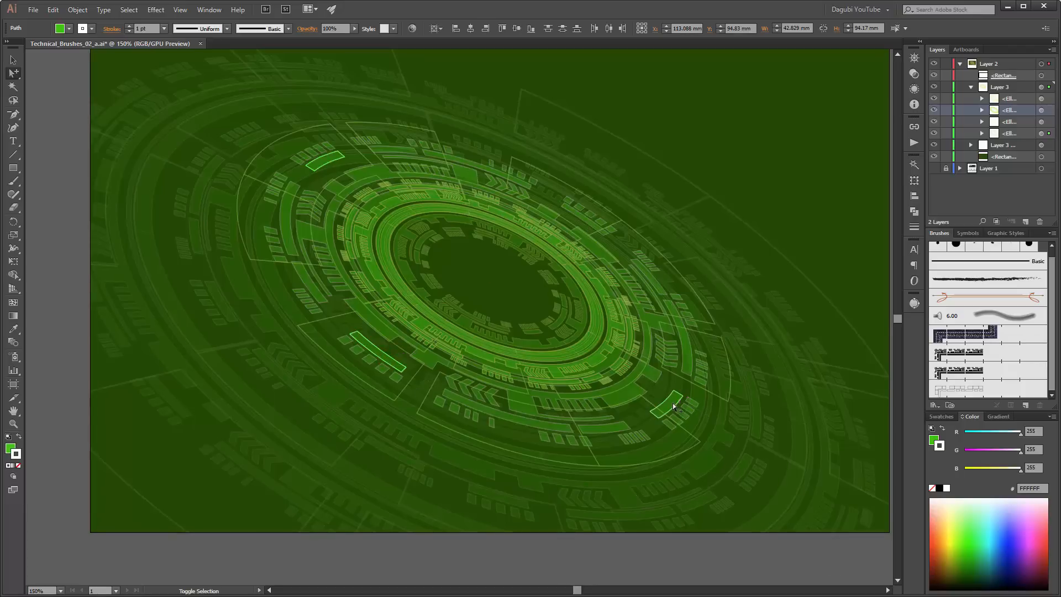
{"action": "left_click", "coordinate": [689, 406], "text": "shift"}
{"action": "left_click", "coordinate": [552, 214], "text": "shift"}
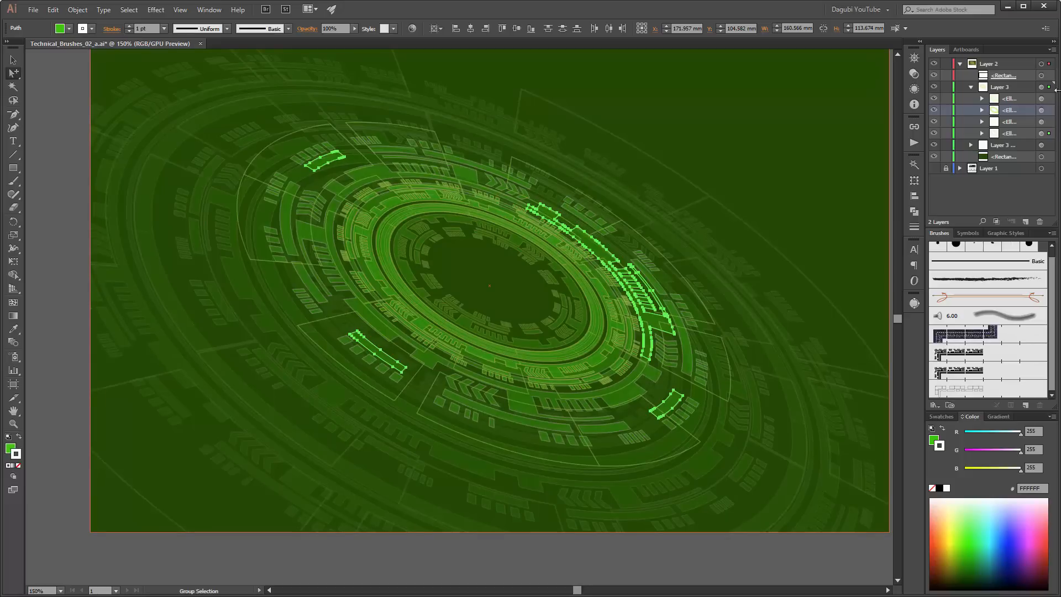
{"action": "left_click", "coordinate": [932, 439]}
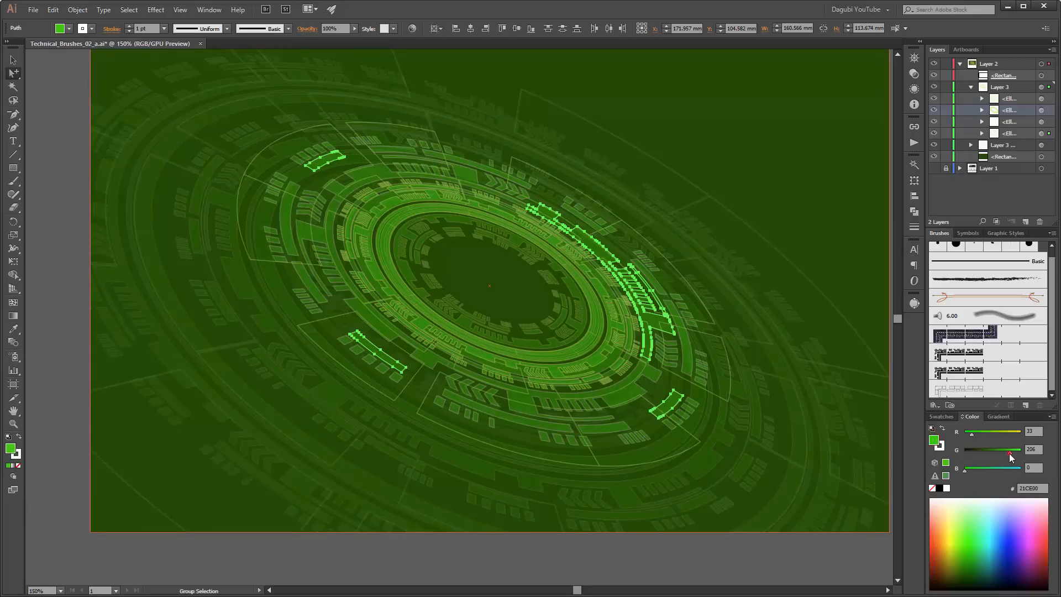
{"action": "left_click_drag", "start_coordinate": [1010, 454], "coordinate": [976, 469]}
{"action": "left_click_drag", "start_coordinate": [977, 432], "coordinate": [1001, 433]}
{"action": "left_click", "coordinate": [847, 121]}
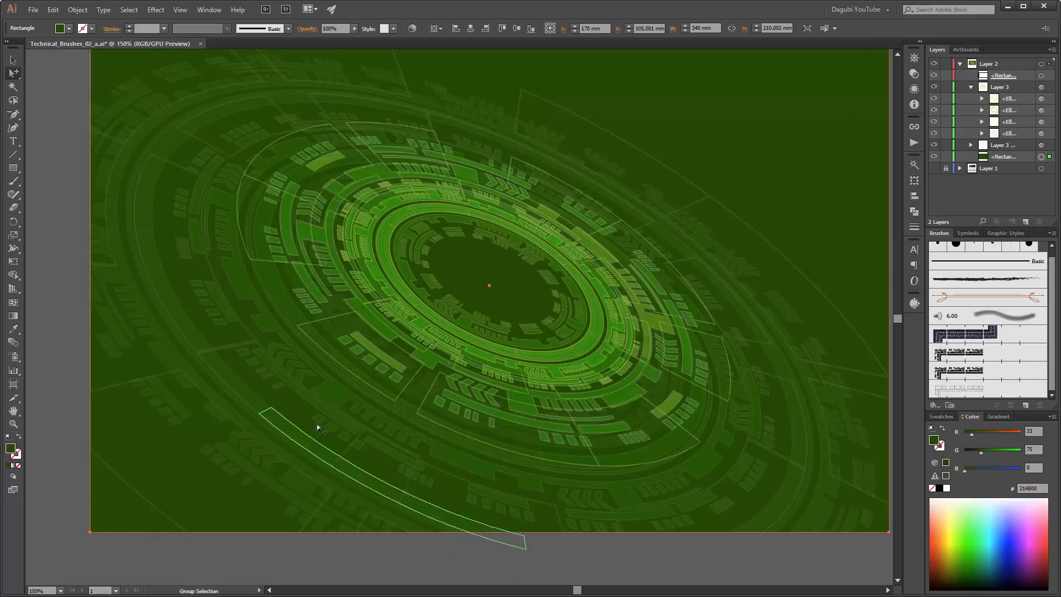
- Select three segments around the faded background rings and change their fill from green to teal
{"action": "left_click", "coordinate": [328, 393]}
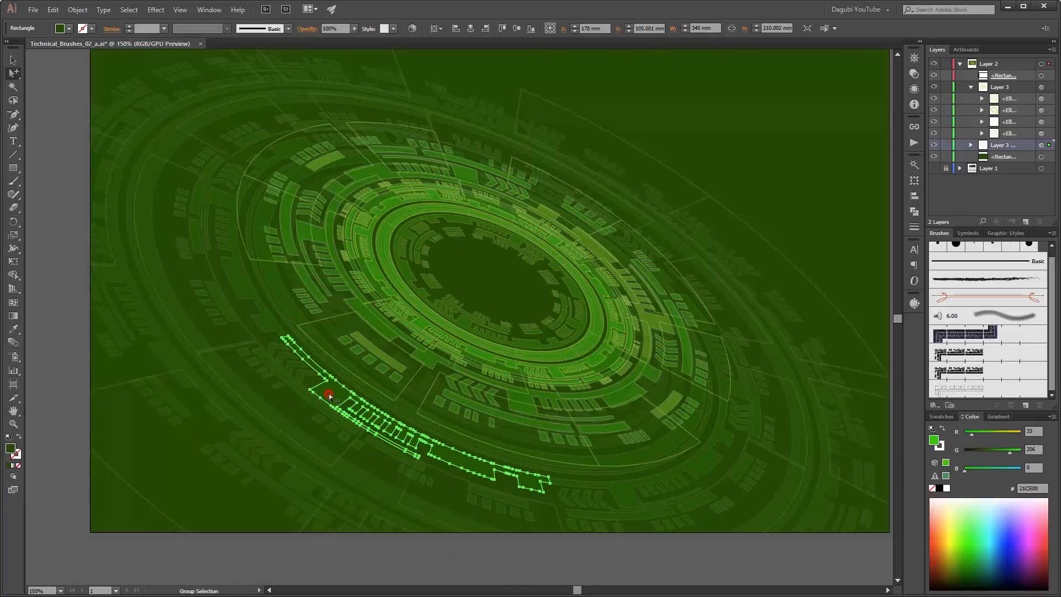
{"action": "left_click", "coordinate": [207, 173], "text": "shift"}
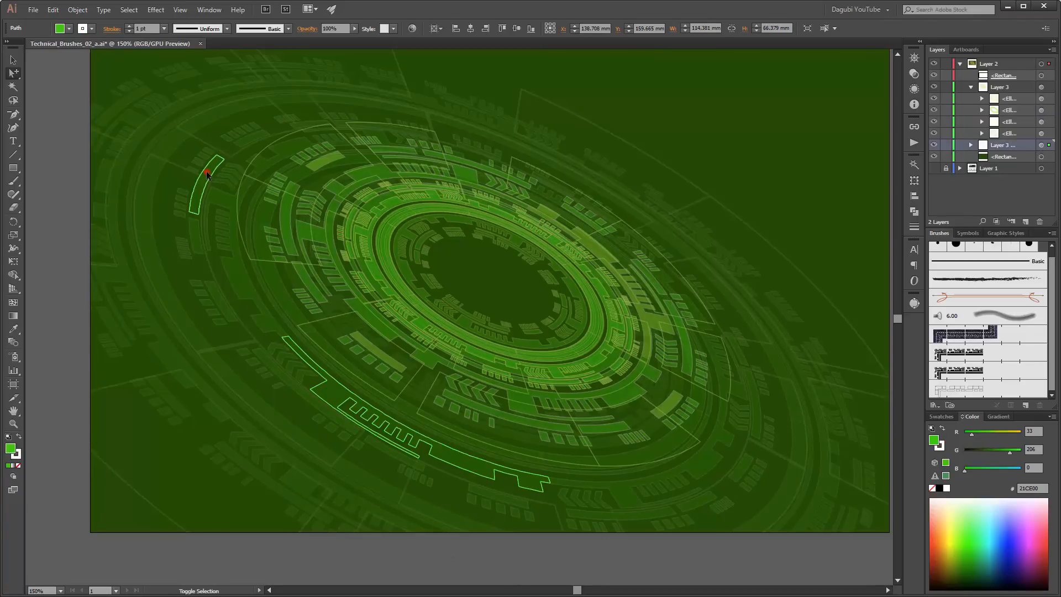
{"action": "left_click", "coordinate": [785, 332], "text": "shift"}
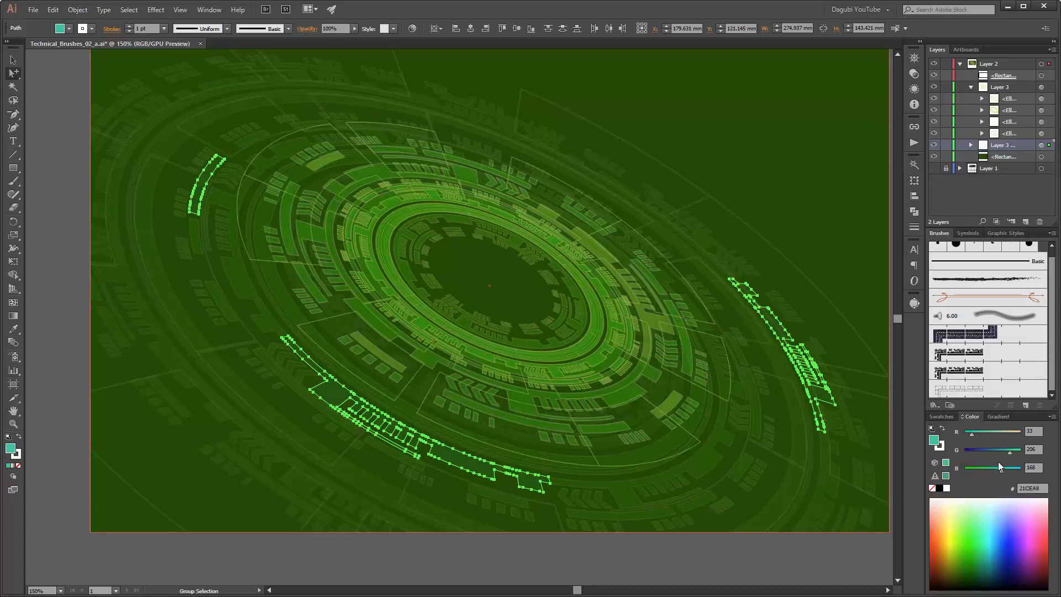
{"action": "left_click_drag", "start_coordinate": [972, 434], "coordinate": [1029, 452]}
{"action": "left_click", "coordinate": [870, 173]}
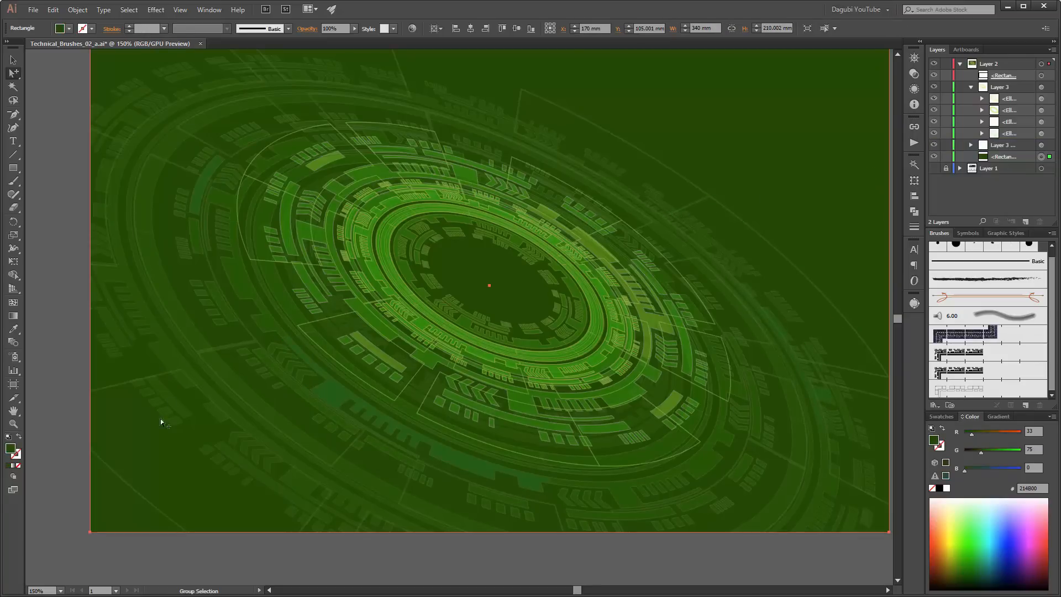
- Select the long toothed segment and four small segments of the outermost faded ring and darken their fill by lowering green to 0
{"action": "left_click", "coordinate": [172, 356]}
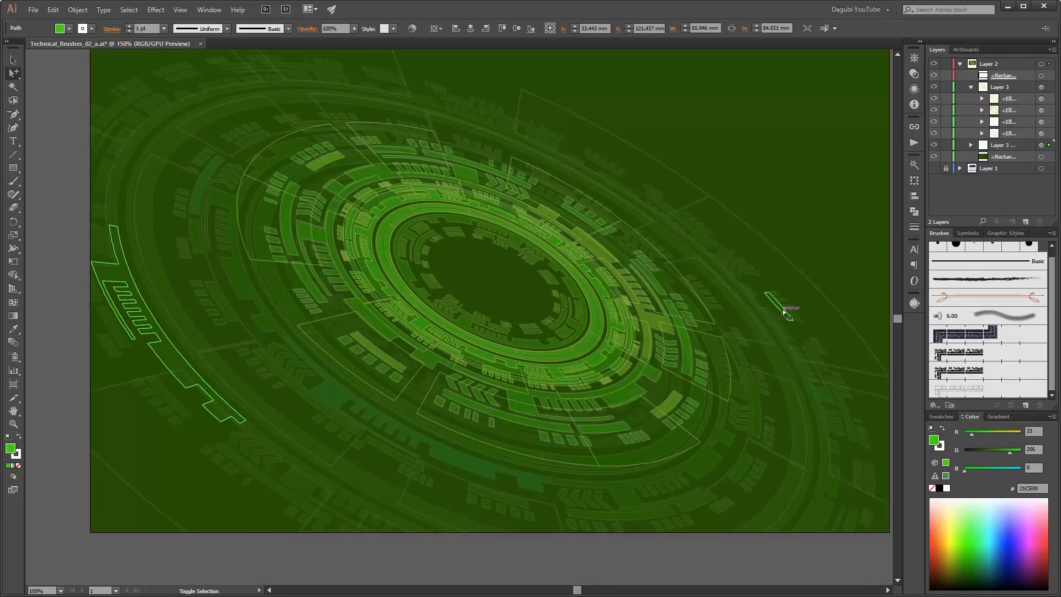
{"action": "left_click", "coordinate": [781, 305], "text": "shift"}
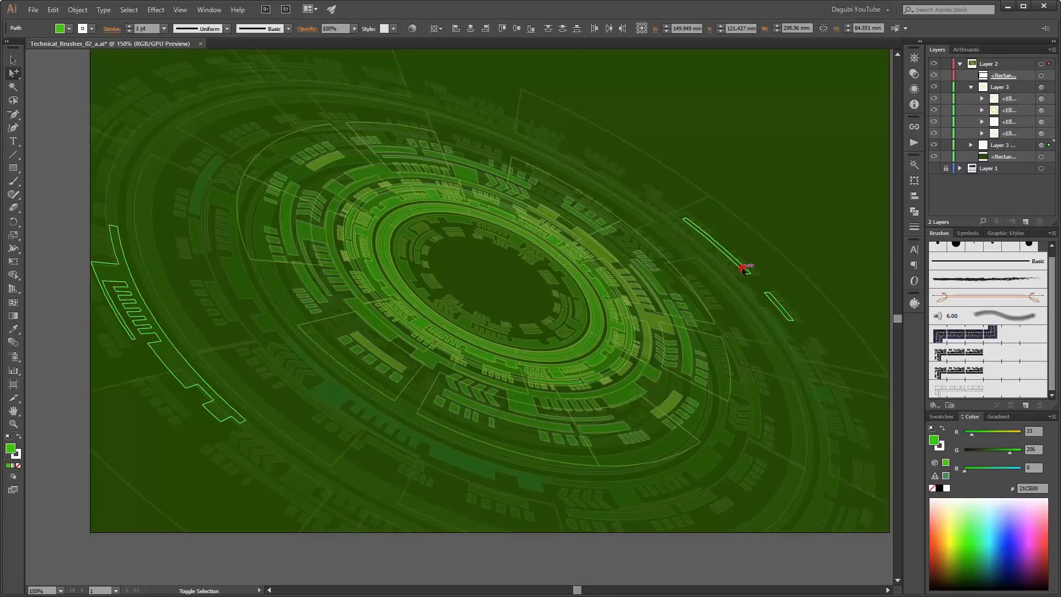
{"action": "left_click", "coordinate": [613, 165], "text": "shift"}
{"action": "left_click", "coordinate": [587, 151], "text": "shift"}
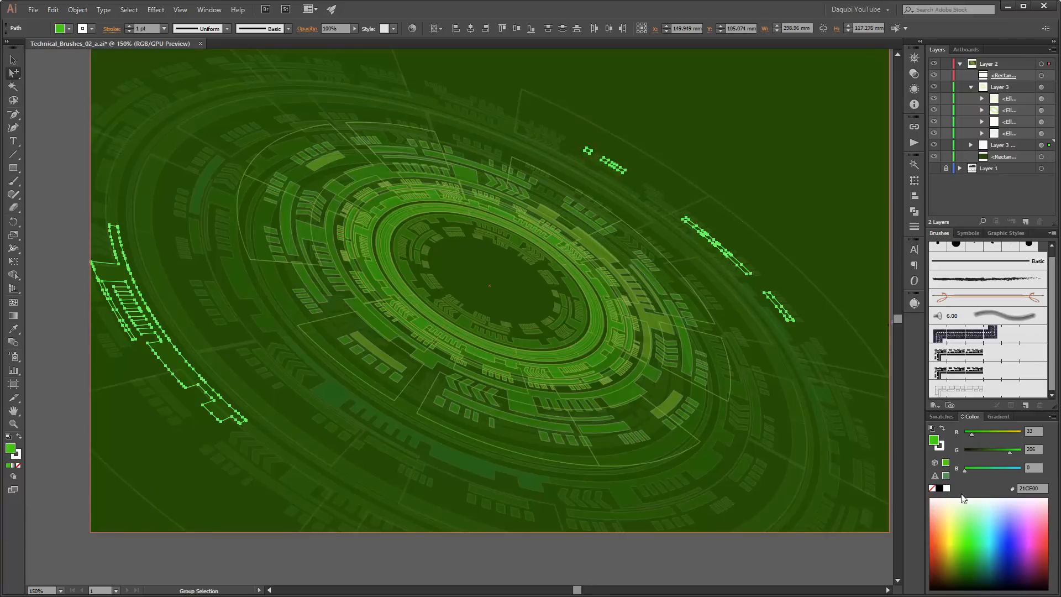
{"action": "left_click_drag", "start_coordinate": [981, 456], "coordinate": [982, 456]}
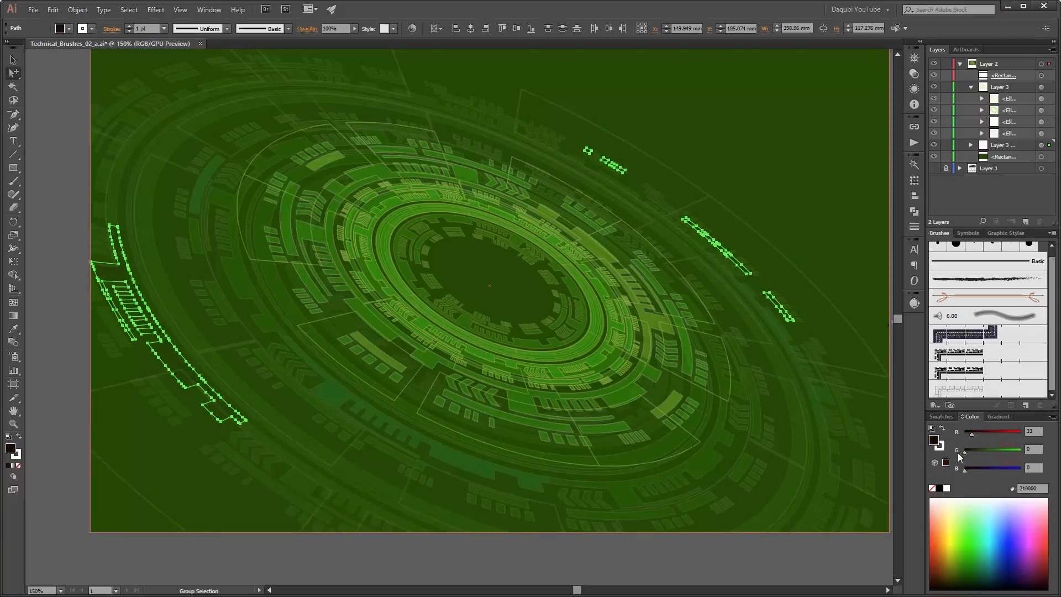
{"action": "left_click", "coordinate": [794, 138]}
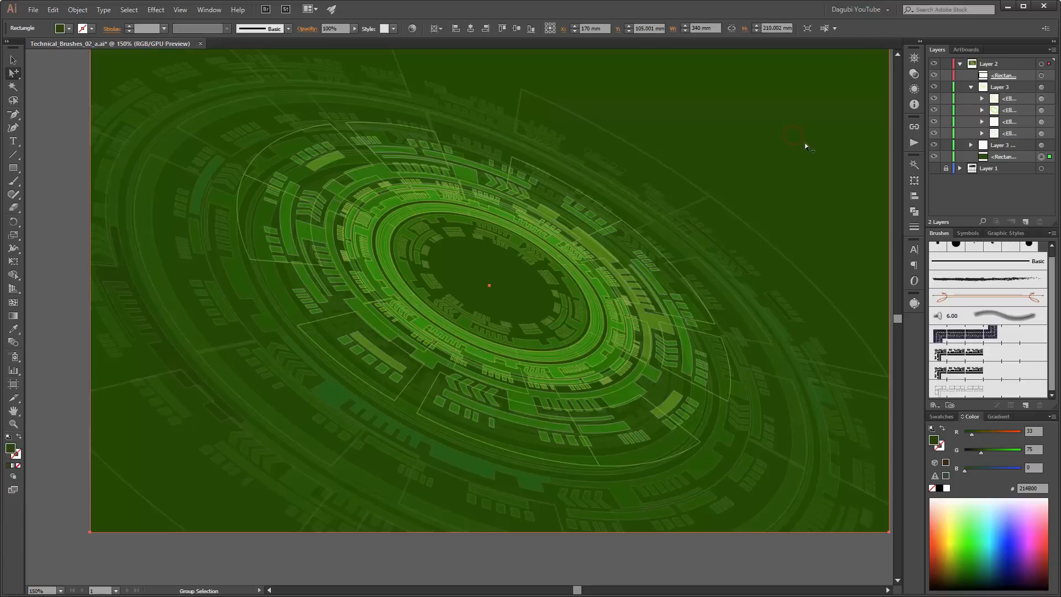
- Select three long arc segments in the lower left, lower right and upper right of the faded background rings and delete them
{"action": "left_click", "coordinate": [247, 469]}
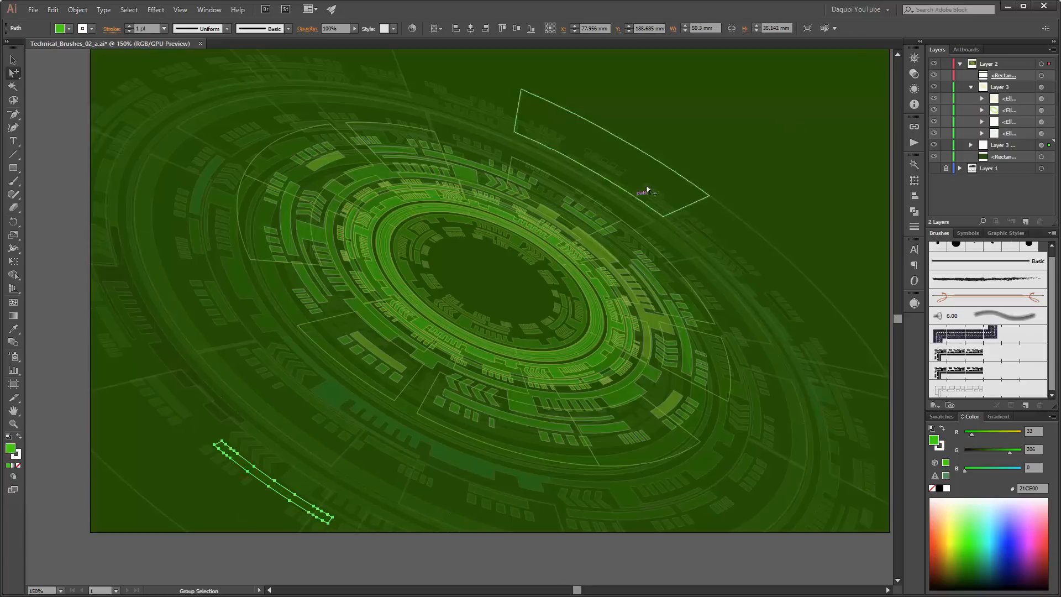
{"action": "left_click", "coordinate": [796, 475], "text": "shift"}
{"action": "left_click", "coordinate": [623, 209], "text": "shift"}
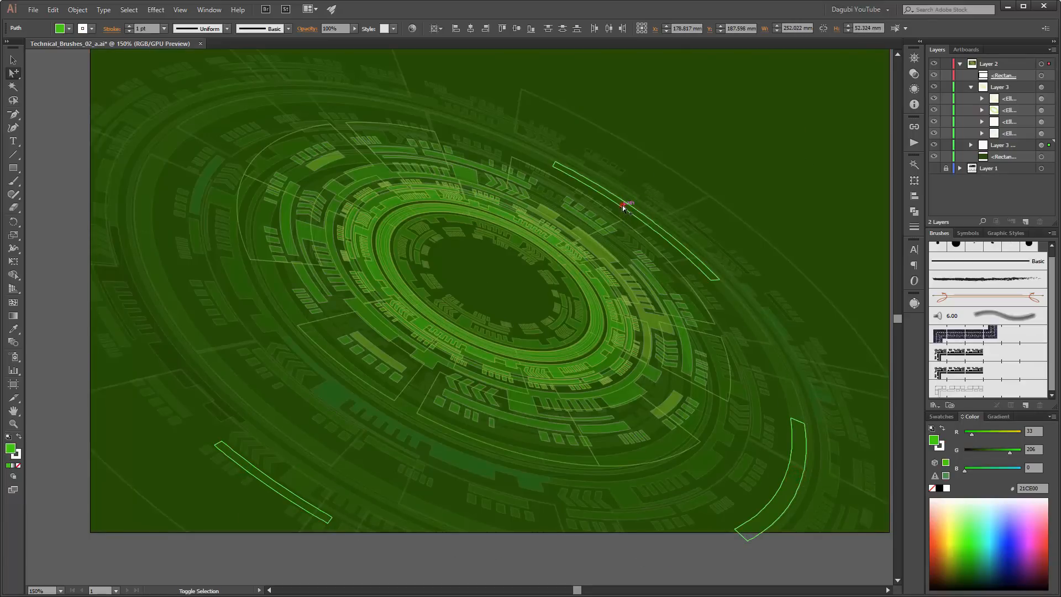
{"action": "left_click", "coordinate": [623, 206], "text": "shift"}
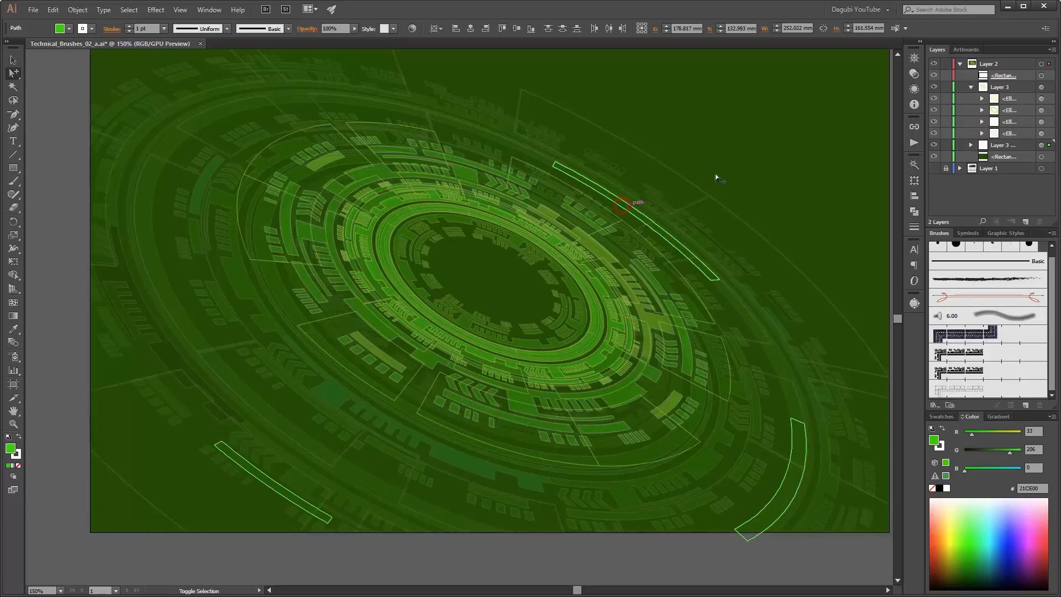
{"action": "left_click", "coordinate": [829, 150]}
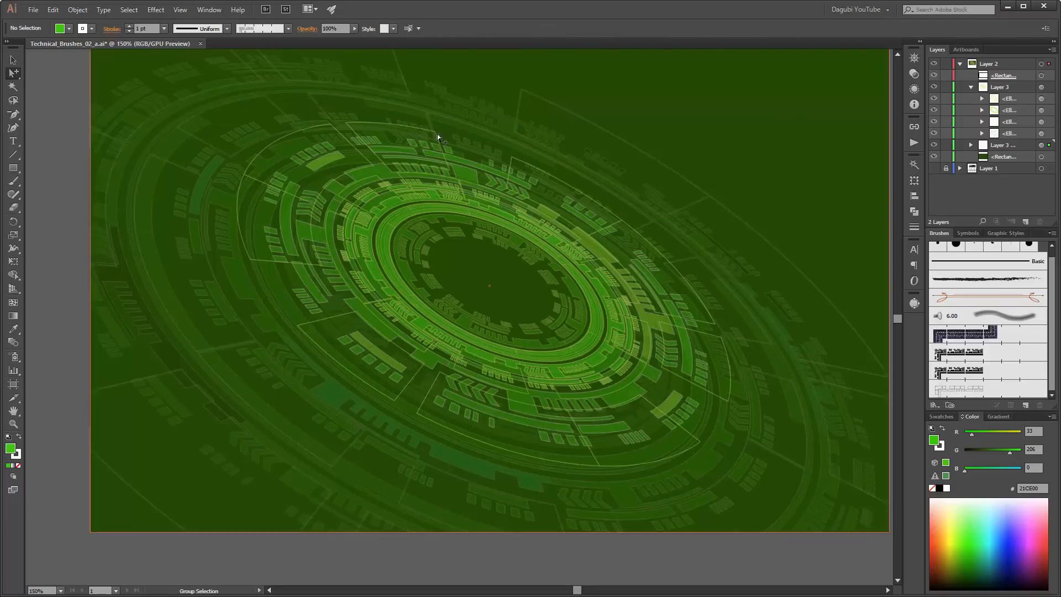
- Delete the toothed segments at the upper left and lower left of the faded outer rings and two adjacent segments on their right side
{"action": "left_click", "coordinate": [147, 128]}
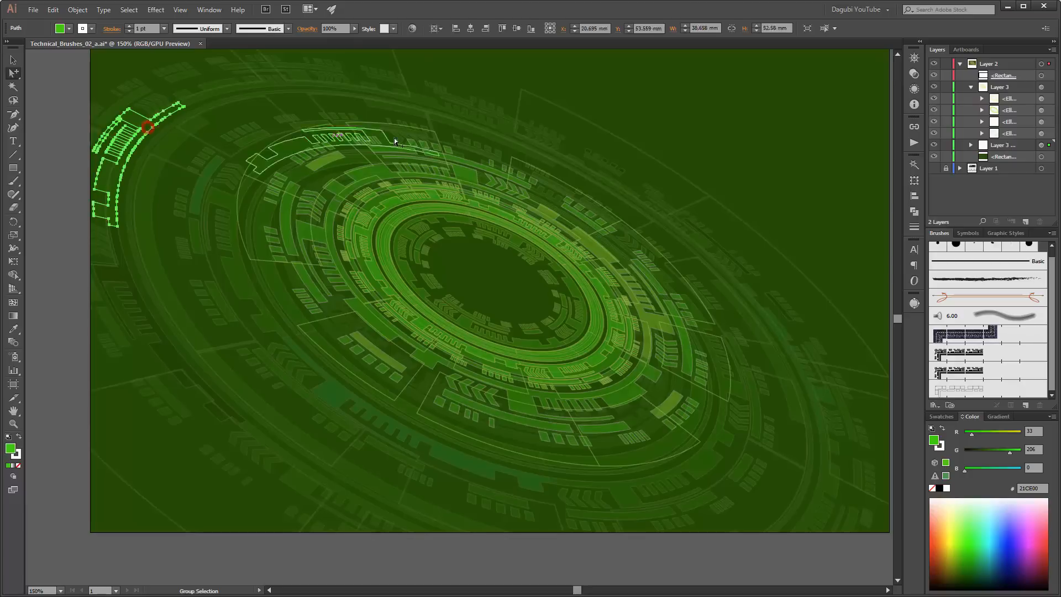
{"action": "key", "text": "Delete"}
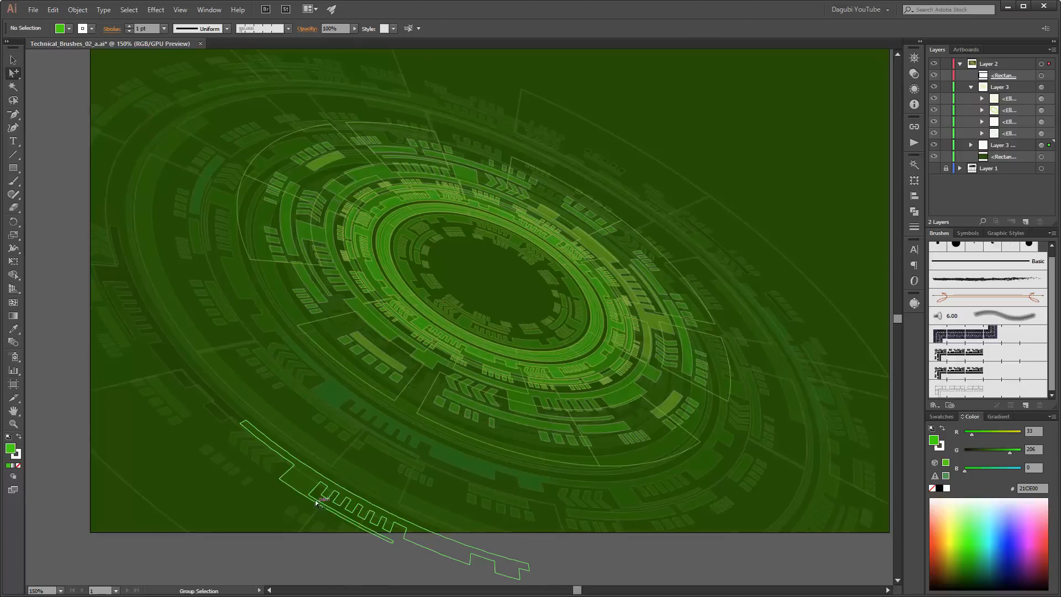
{"action": "left_click", "coordinate": [305, 486]}
{"action": "key", "text": "Delete"}
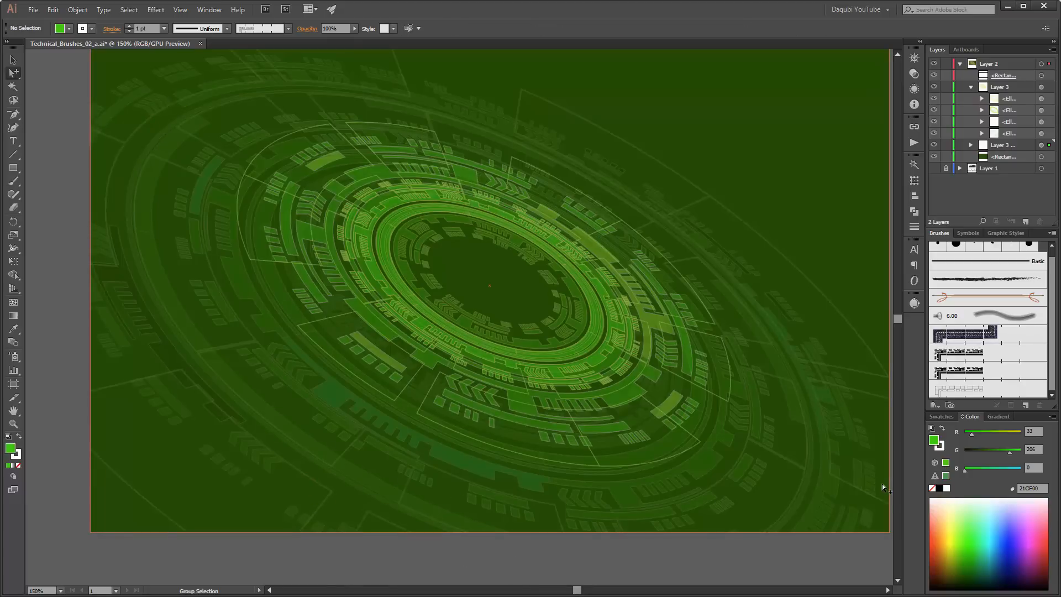
{"action": "left_click", "coordinate": [798, 415]}
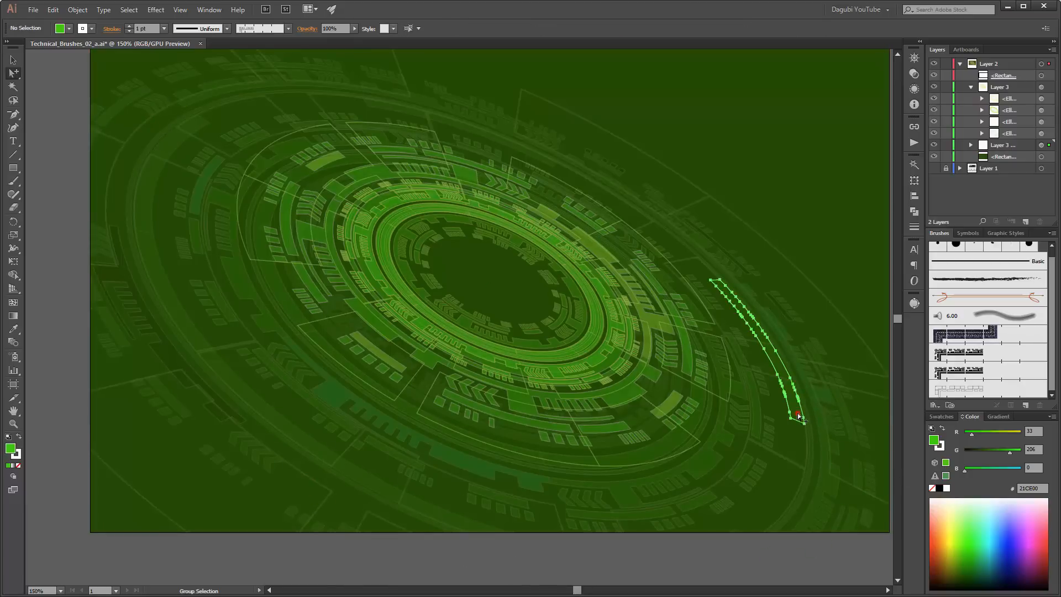
{"action": "left_click", "coordinate": [824, 391]}
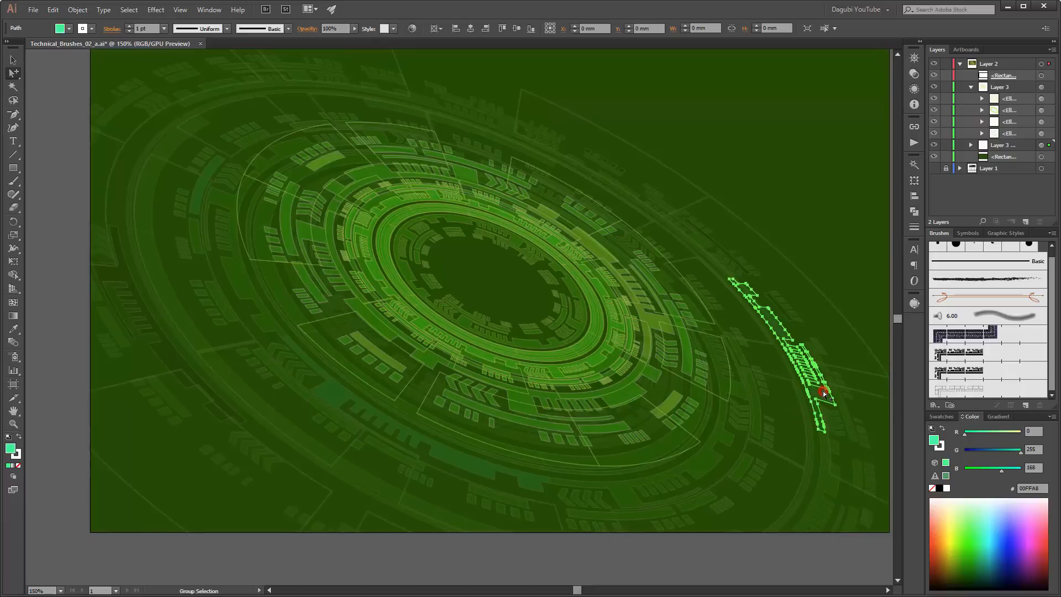
{"action": "key", "text": "Delete"}
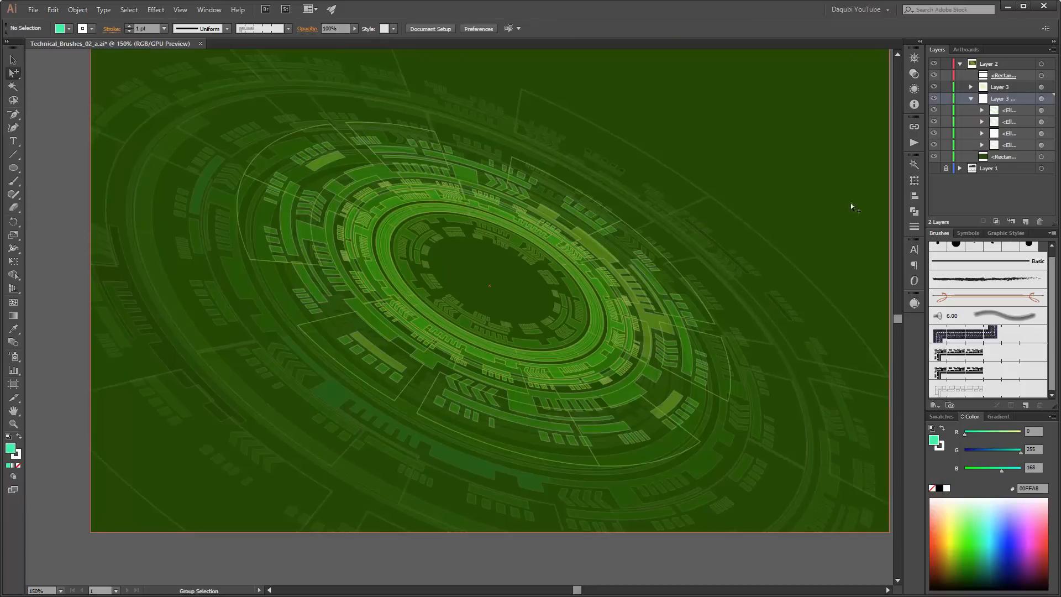
- On Layer 2, draw a circle about 70 mm in diameter over the centre of the rings and remove its stroke
{"action": "left_click", "coordinate": [971, 99]}
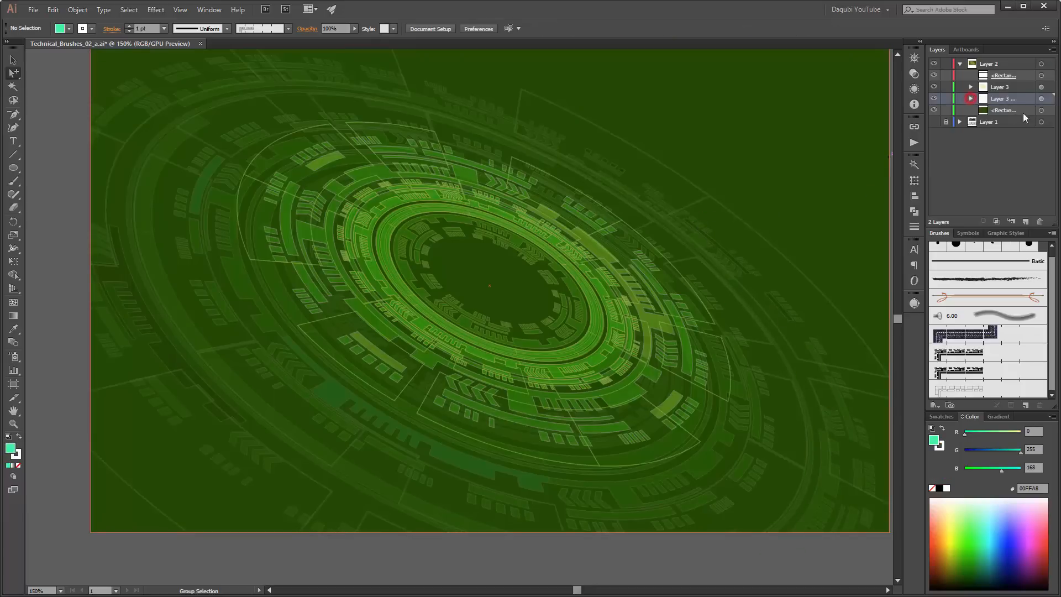
{"action": "left_click", "coordinate": [1016, 62]}
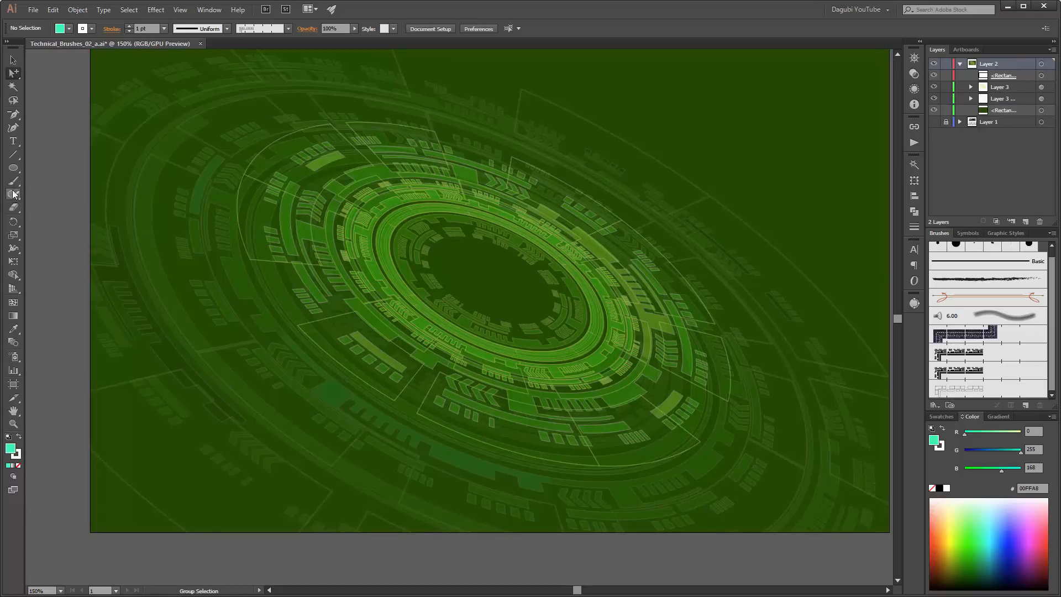
{"action": "left_click", "coordinate": [13, 168]}
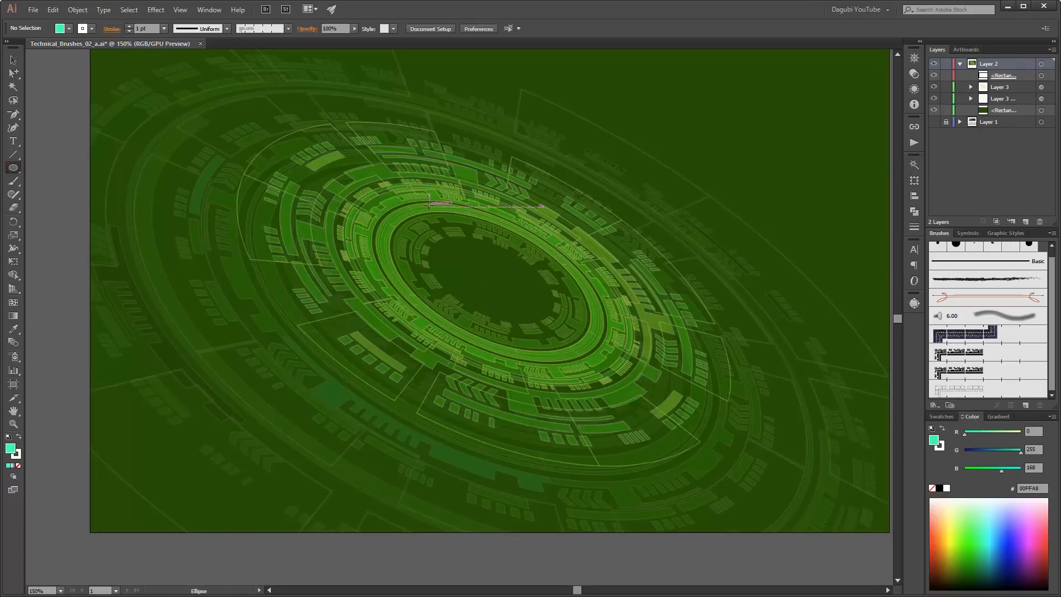
{"action": "left_click_drag", "start_coordinate": [426, 199], "coordinate": [589, 360]}
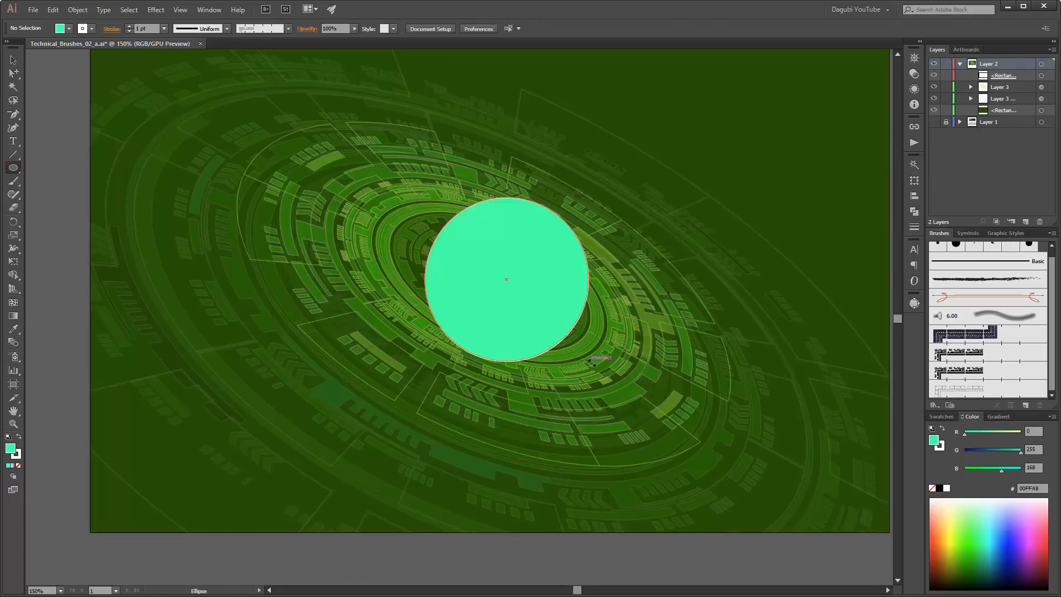
{"action": "left_click", "coordinate": [939, 447]}
{"action": "left_click", "coordinate": [932, 488]}
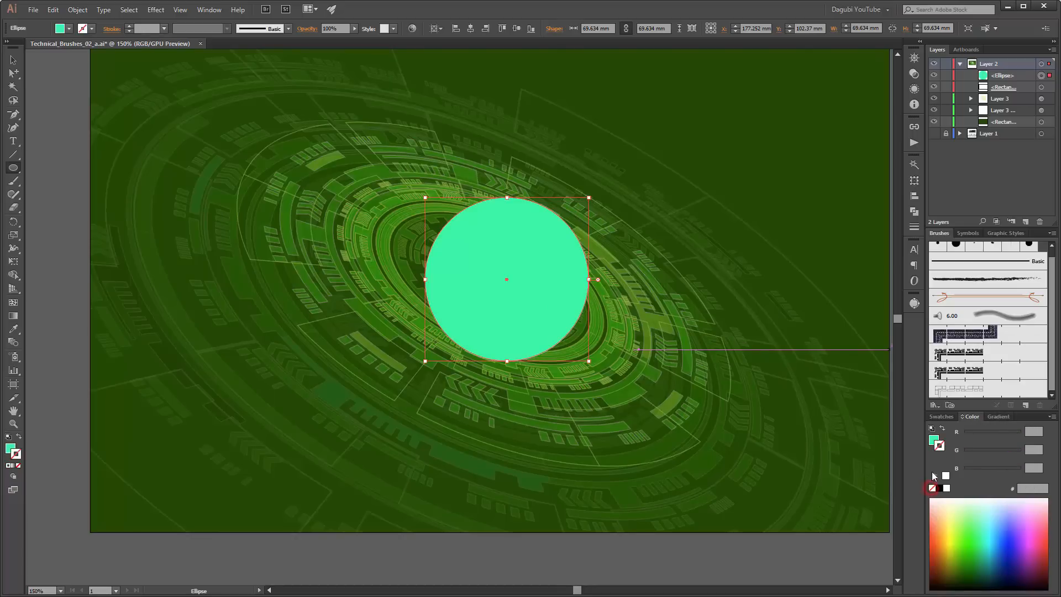
- Fill the circle with the white-to-black gradient and set the gradient type to Radial
{"action": "left_click", "coordinate": [933, 440]}
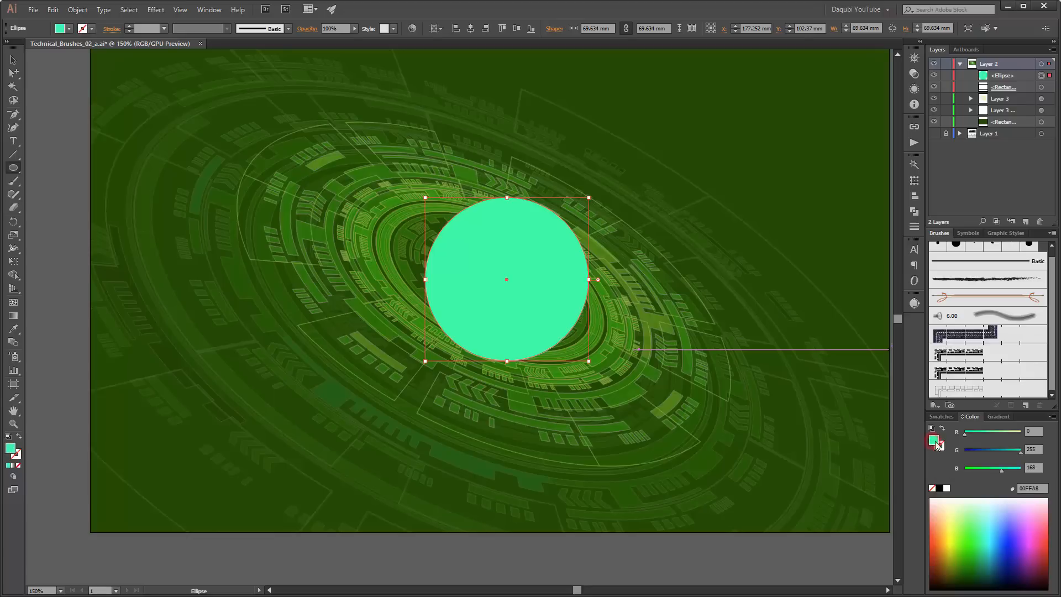
{"action": "left_click", "coordinate": [999, 416]}
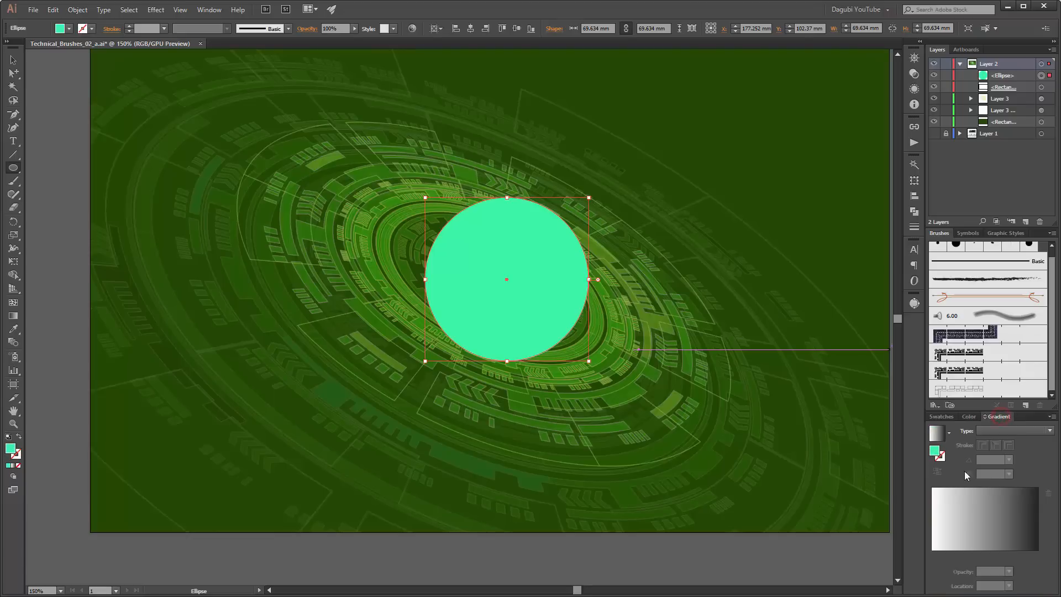
{"action": "left_click", "coordinate": [938, 435]}
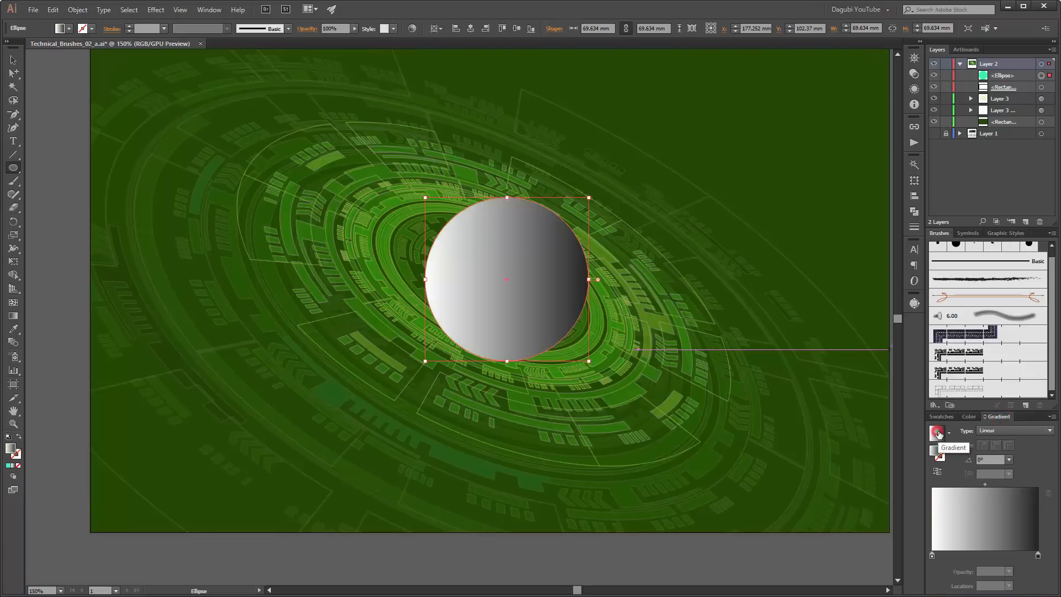
{"action": "left_click", "coordinate": [995, 430]}
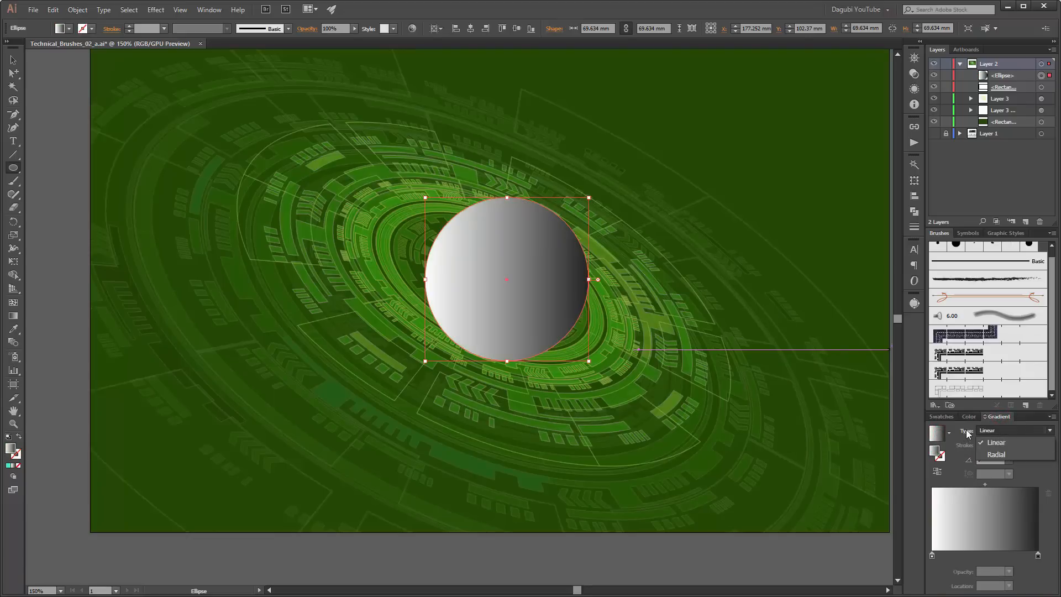
{"action": "left_click", "coordinate": [997, 454]}
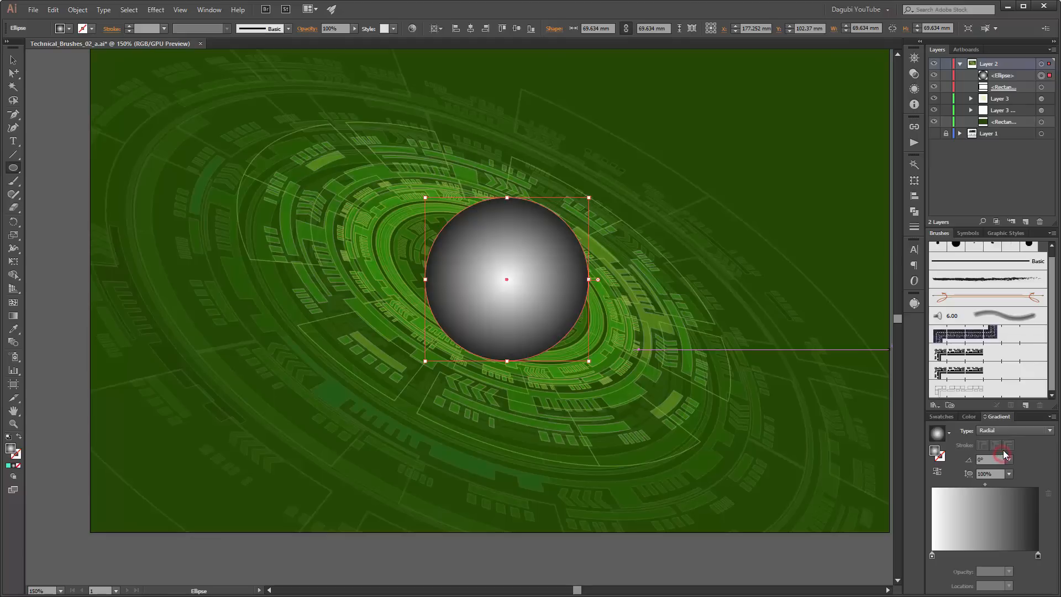
- Switch the outer black gradient stop to RGB colour mode, making it pure black (000000)
{"action": "left_click", "coordinate": [1038, 556]}
{"action": "double_click", "coordinate": [1039, 556]}
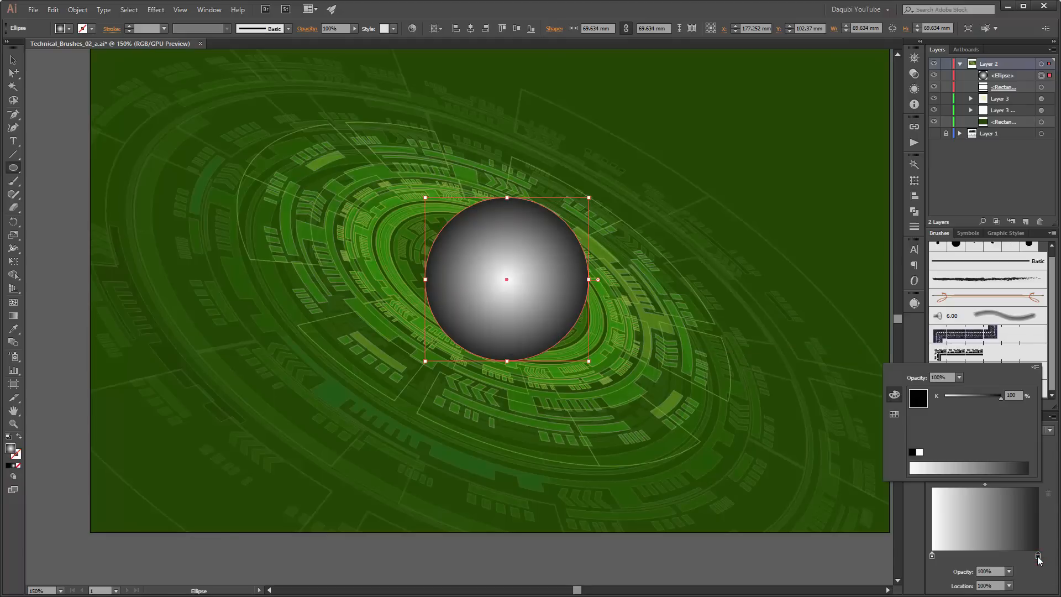
{"action": "left_click", "coordinate": [1036, 368]}
{"action": "left_click", "coordinate": [967, 381]}
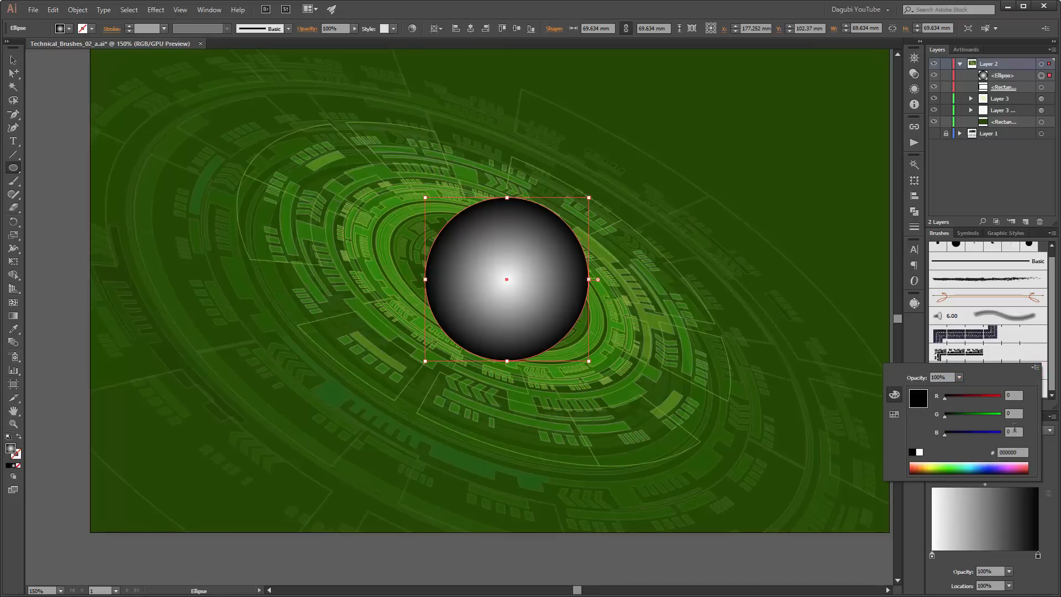
{"action": "left_click", "coordinate": [1037, 556]}
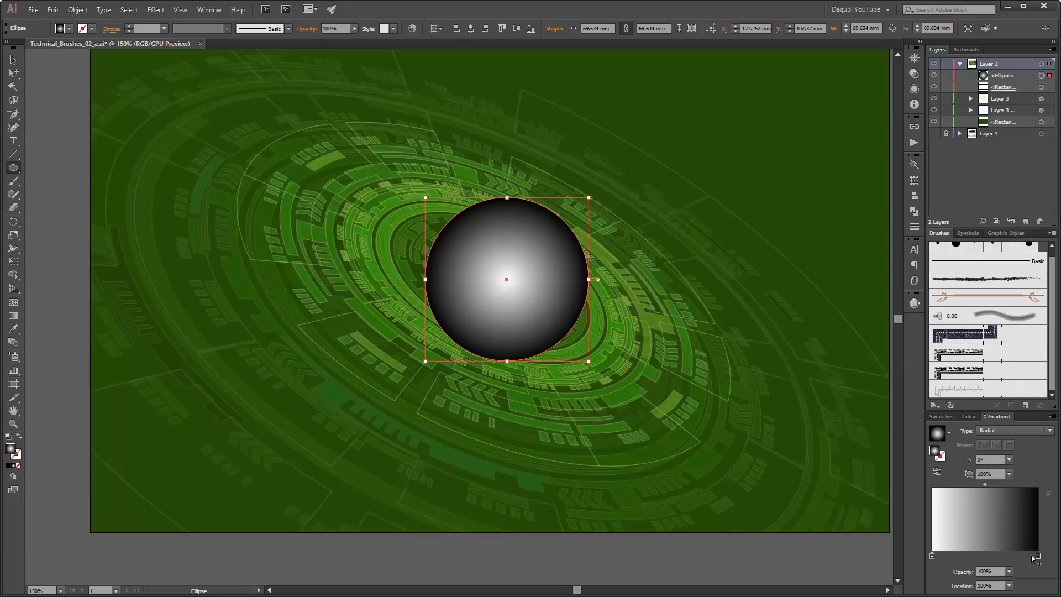
- Set the circle's blending mode to Screen
{"action": "left_click", "coordinate": [914, 73]}
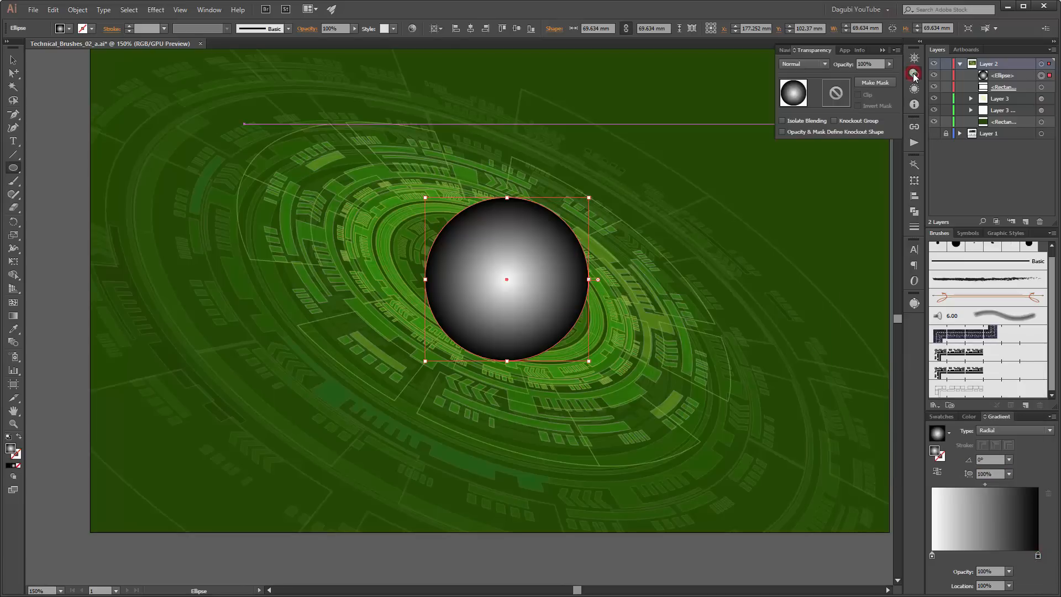
{"action": "left_click", "coordinate": [804, 65]}
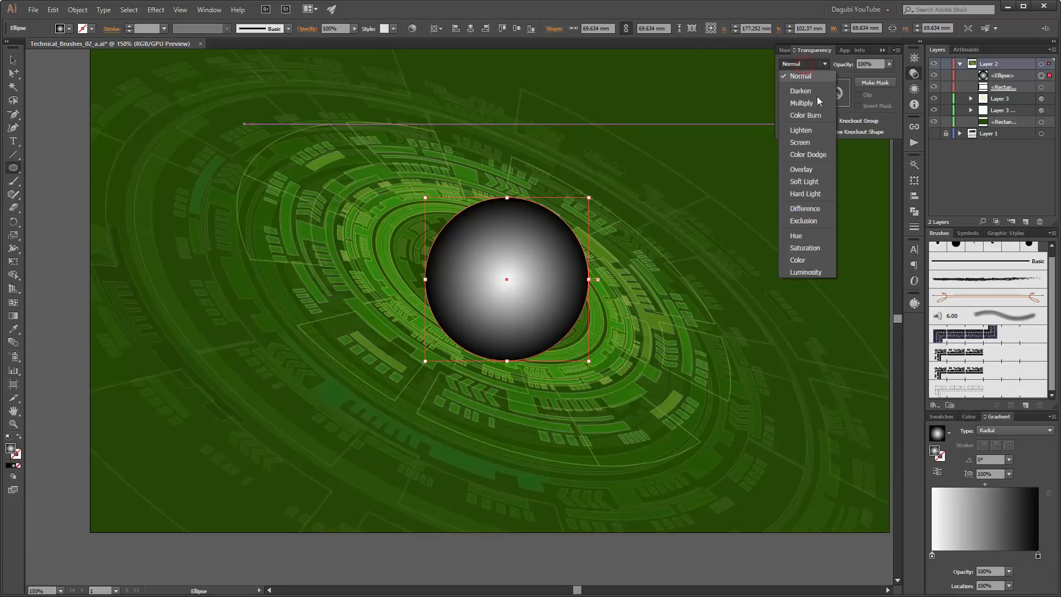
{"action": "left_click", "coordinate": [799, 145]}
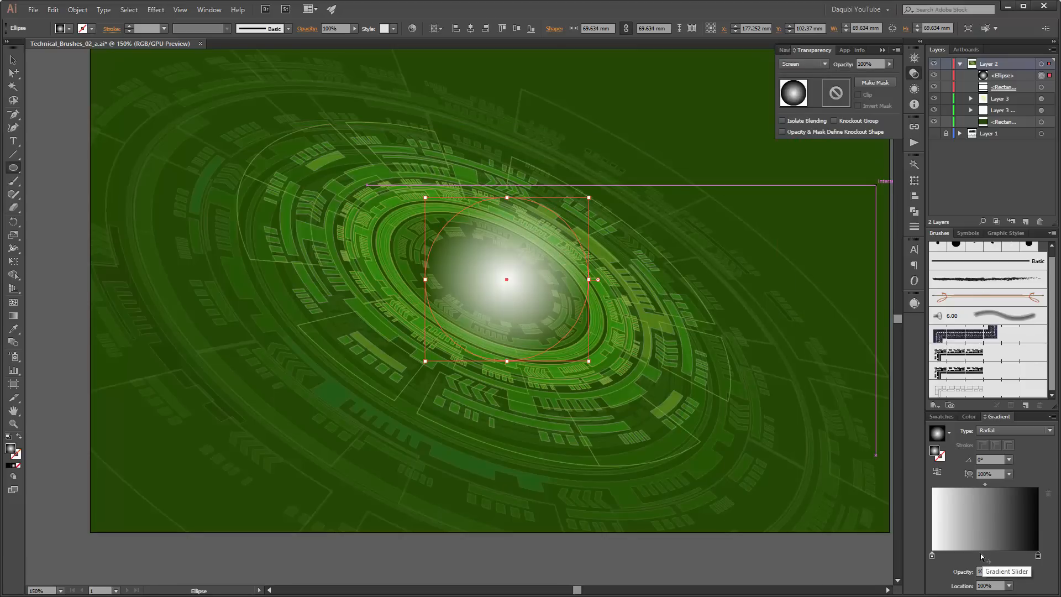
- Add a yellow-green middle gradient stop with red 212 and green 255, and shift the middle and black stops slightly inward, the black one to about 97%
{"action": "left_click", "coordinate": [981, 556]}
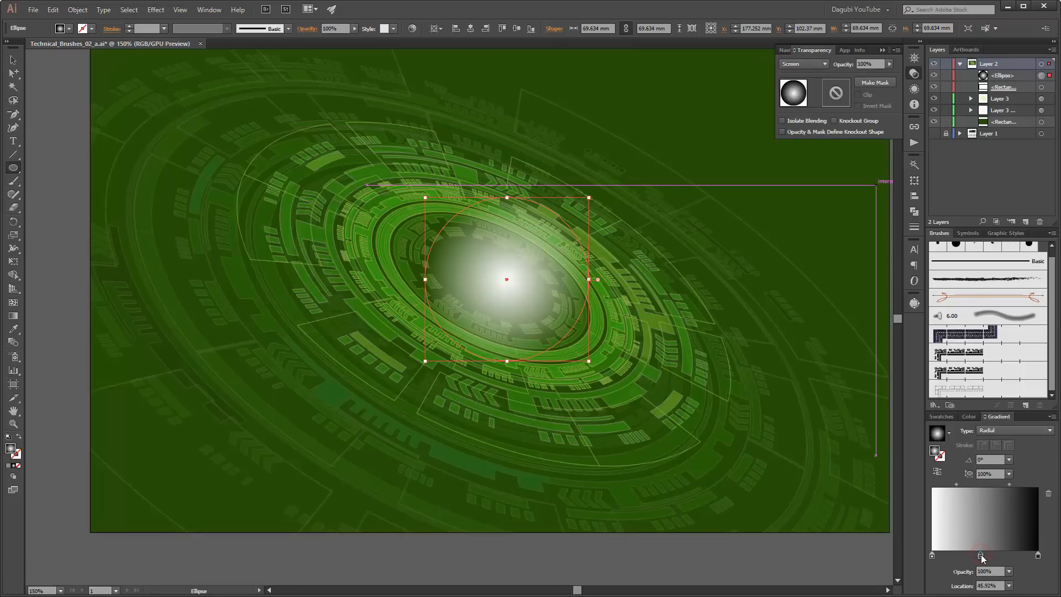
{"action": "double_click", "coordinate": [981, 556]}
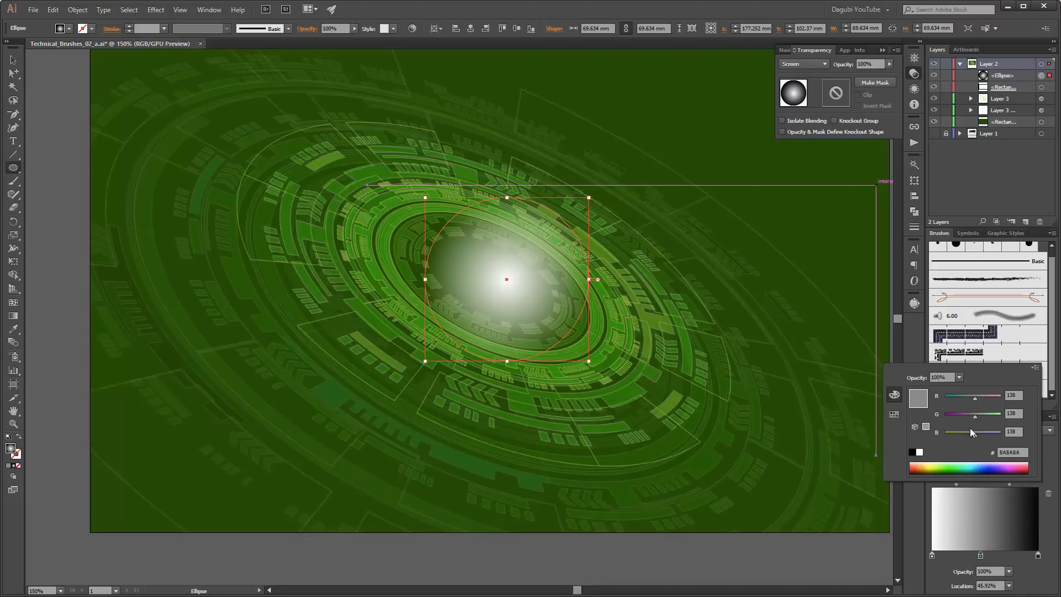
{"action": "left_click", "coordinate": [938, 465]}
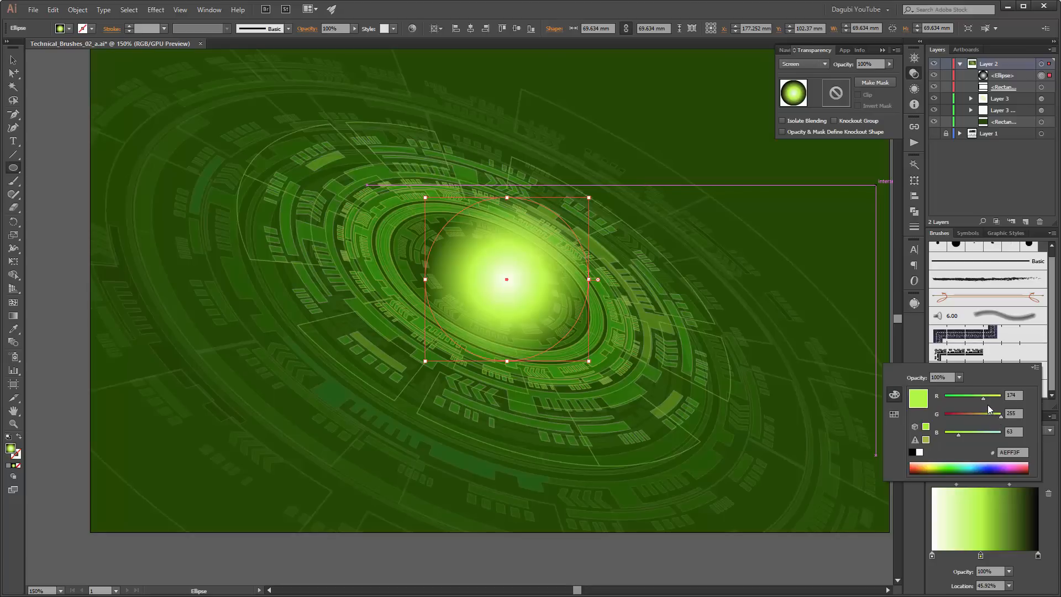
{"action": "left_click_drag", "start_coordinate": [986, 402], "coordinate": [992, 399]}
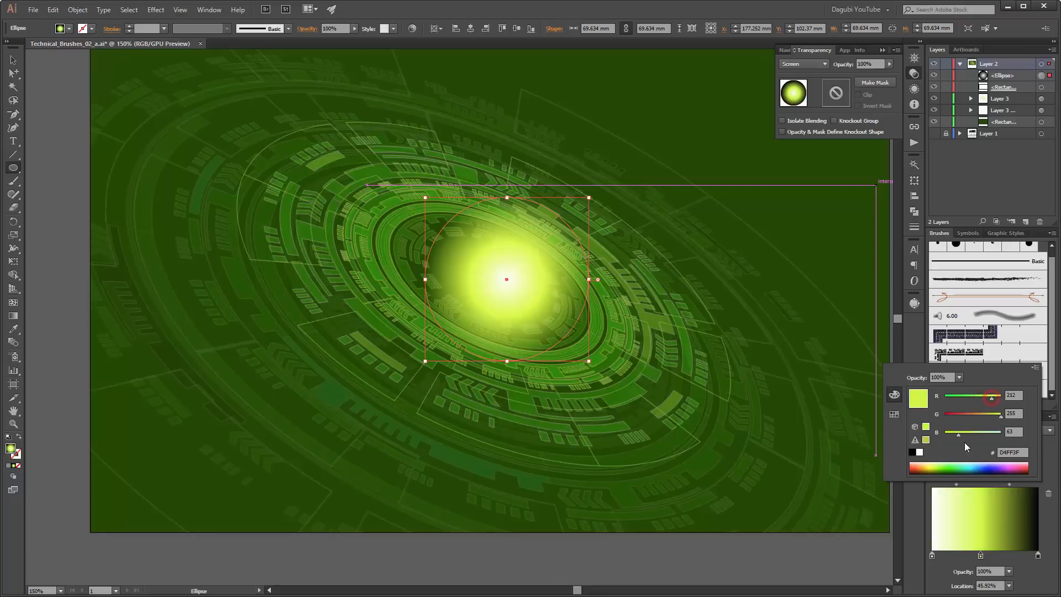
{"action": "left_click_drag", "start_coordinate": [957, 438], "coordinate": [955, 436]}
{"action": "left_click", "coordinate": [1048, 581]}
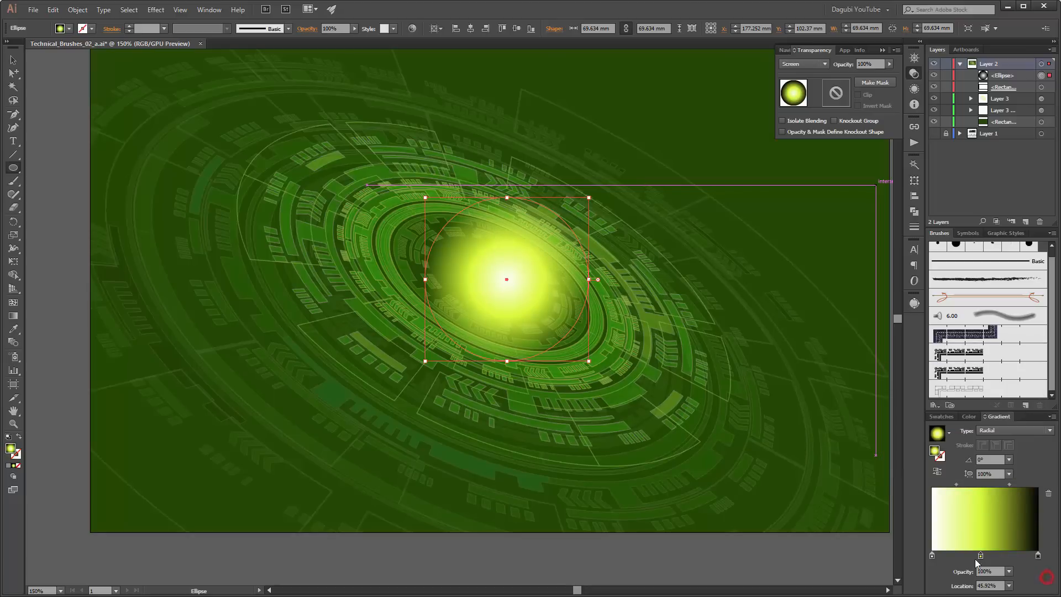
{"action": "left_click_drag", "start_coordinate": [980, 556], "coordinate": [1036, 559]}
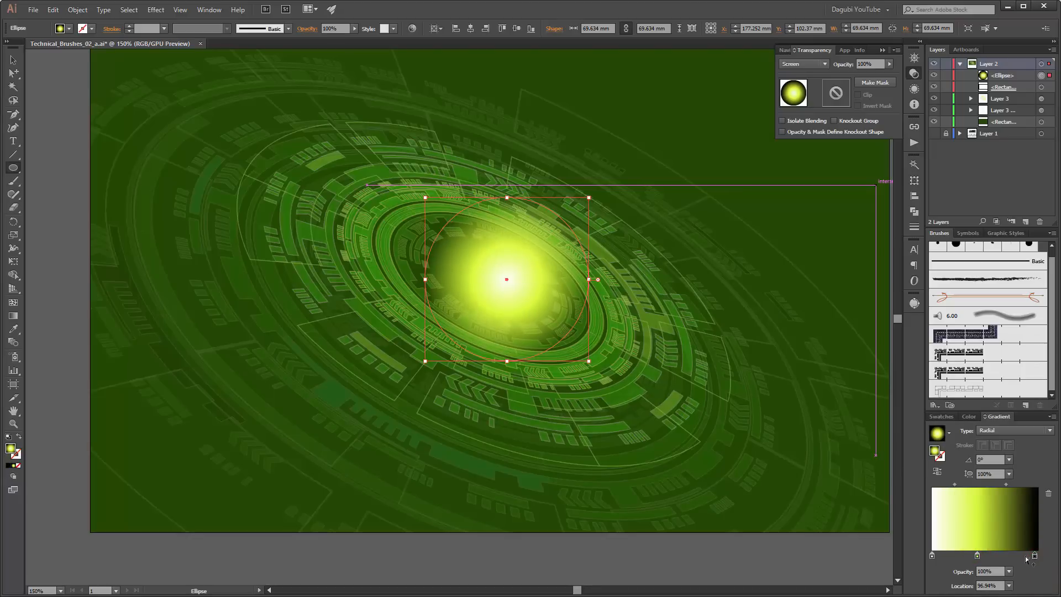
- Switch the white centre gradient stop to RGB and tint it pale yellow (FFFFCD) by lowering blue to 205
{"action": "double_click", "coordinate": [932, 555]}
{"action": "left_click", "coordinate": [1034, 368]}
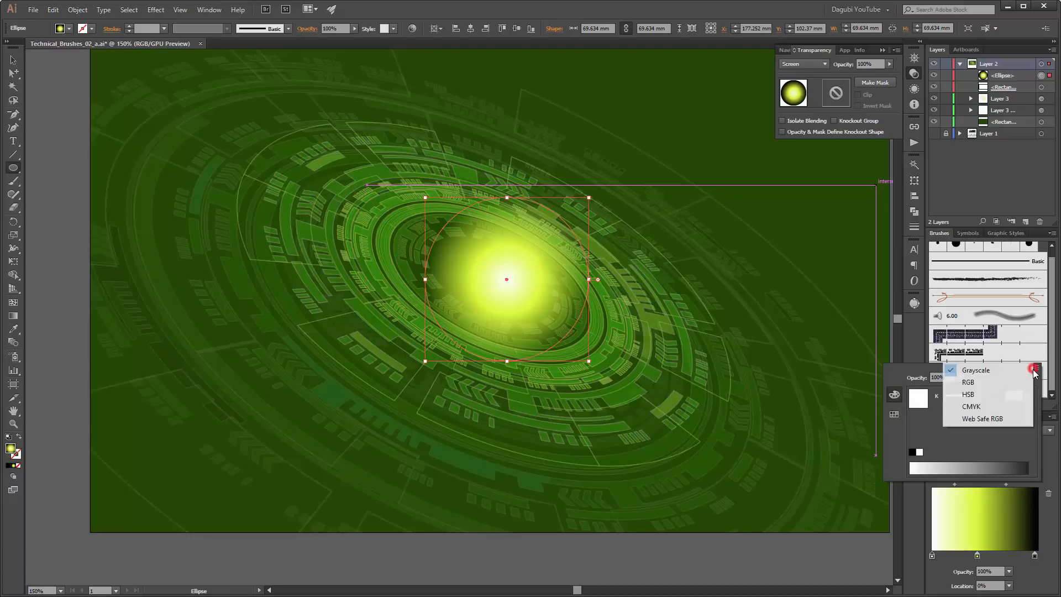
{"action": "left_click", "coordinate": [1007, 378]}
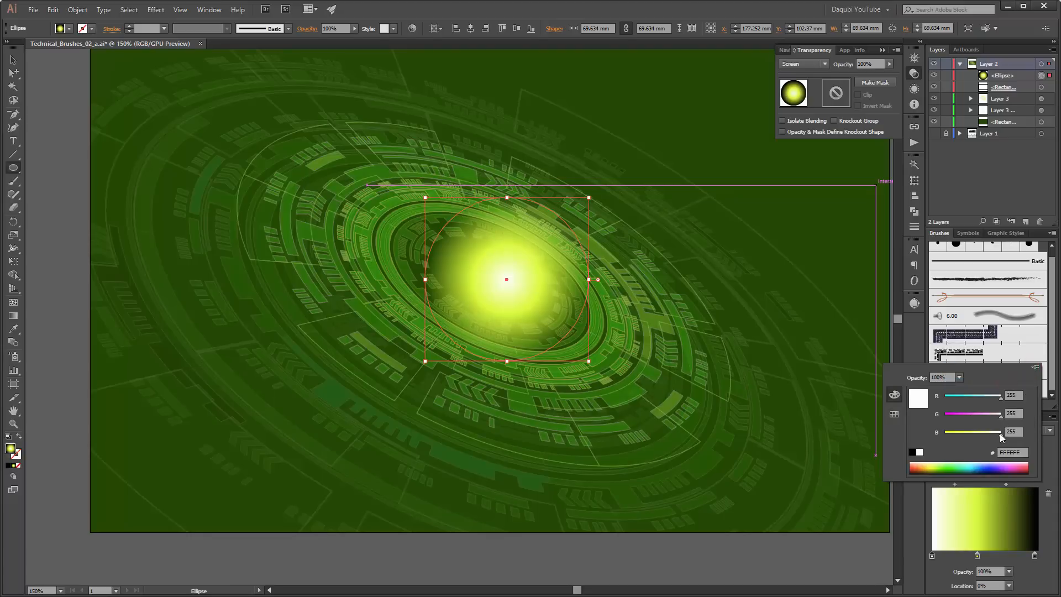
{"action": "left_click_drag", "start_coordinate": [1001, 434], "coordinate": [990, 438]}
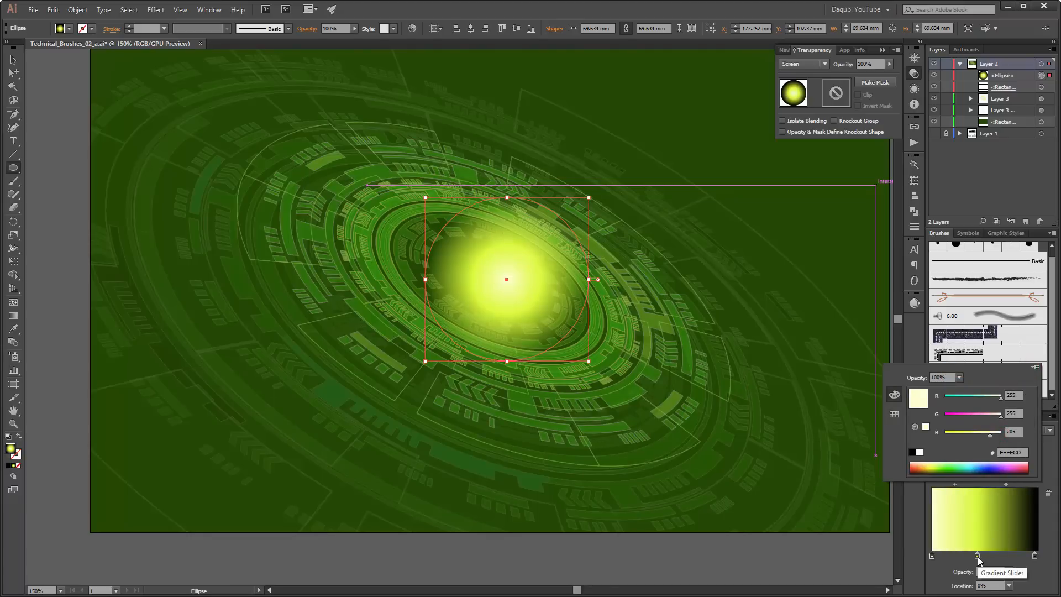
- Narrow the glowing circle to about 40 mm wide and rotate the ellipse over the ring centre to match the rings' tilt
{"action": "left_click", "coordinate": [507, 199]}
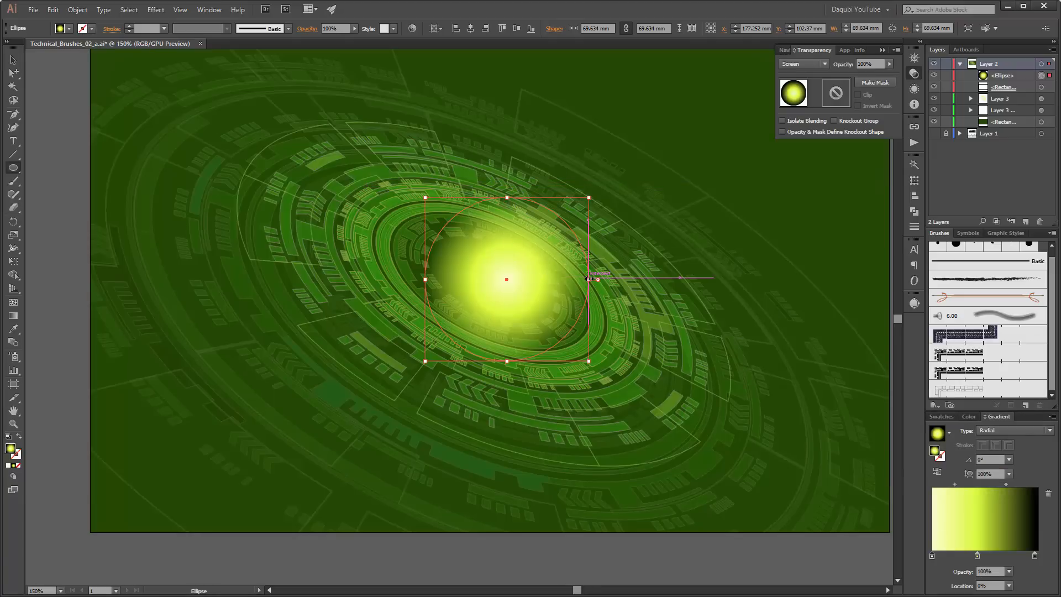
{"action": "left_click_drag", "start_coordinate": [589, 278], "coordinate": [523, 279]}
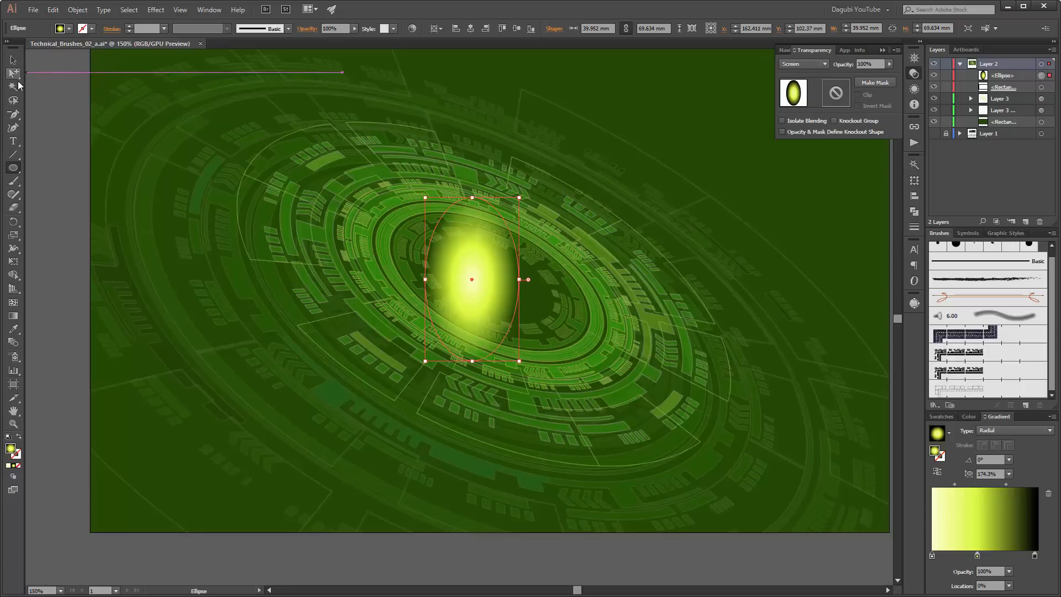
{"action": "left_click", "coordinate": [14, 262]}
{"action": "left_click_drag", "start_coordinate": [626, 352], "coordinate": [623, 157]}
{"action": "left_click_drag", "start_coordinate": [505, 284], "coordinate": [522, 285]}
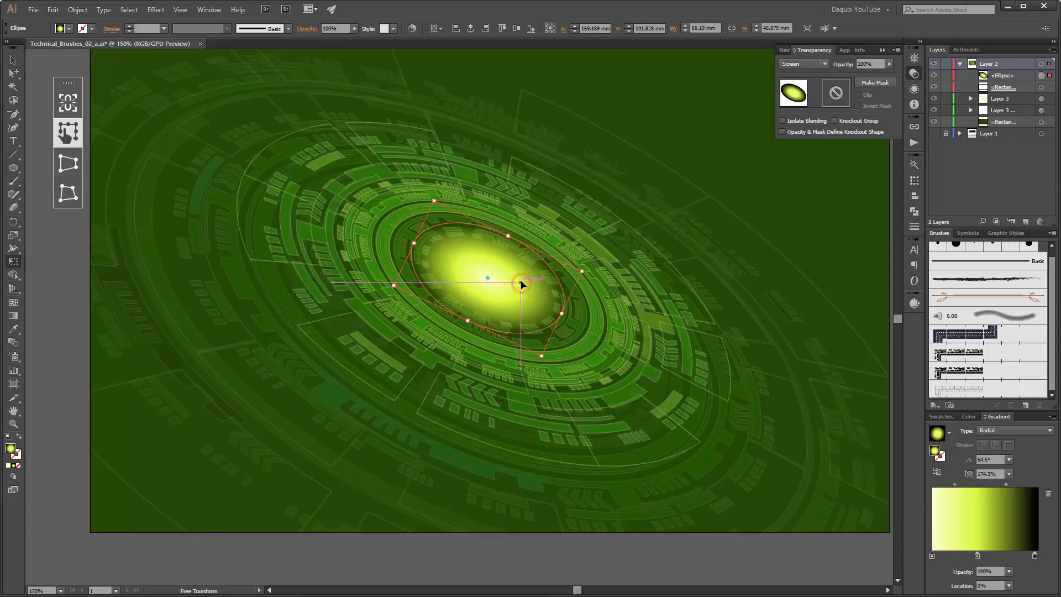
- Enlarge the tilted glow ellipse to about 103 by 70 mm and centre it within the inner rings
{"action": "left_click_drag", "start_coordinate": [581, 270], "coordinate": [627, 257]}
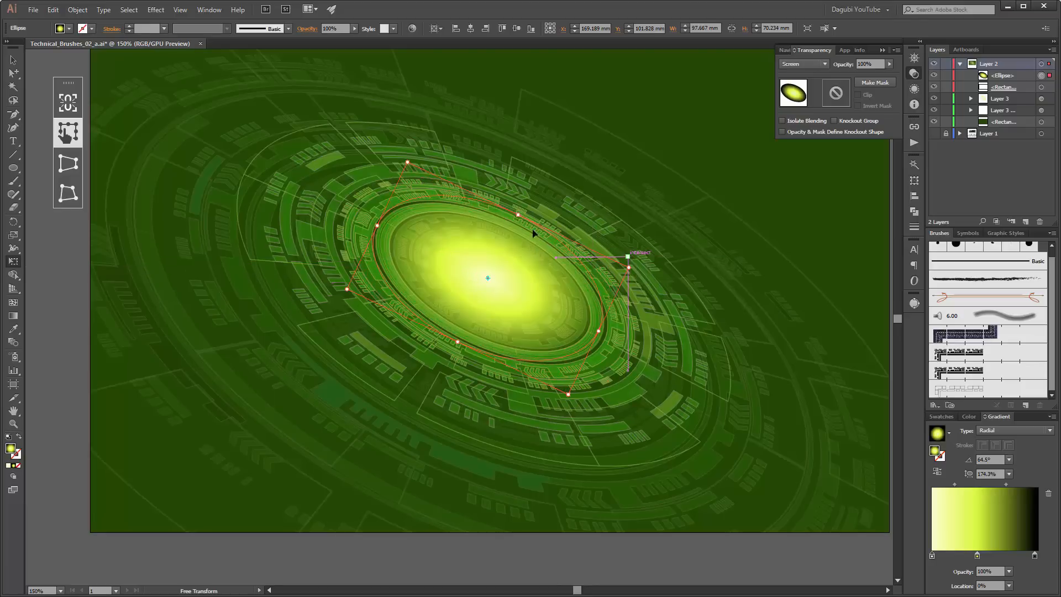
{"action": "left_click_drag", "start_coordinate": [518, 214], "coordinate": [510, 228]}
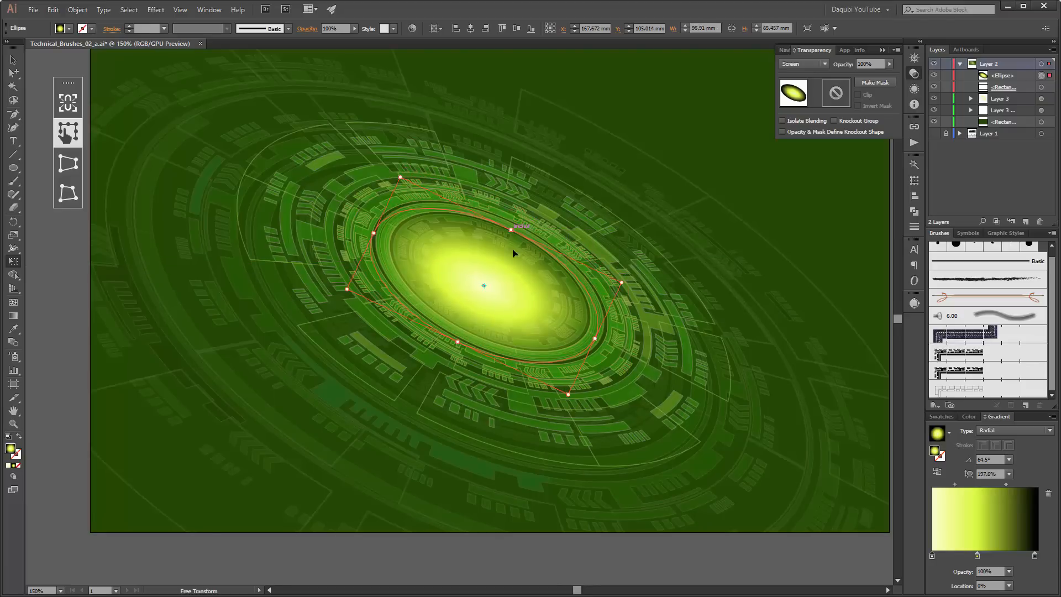
{"action": "left_click_drag", "start_coordinate": [514, 284], "coordinate": [532, 296]}
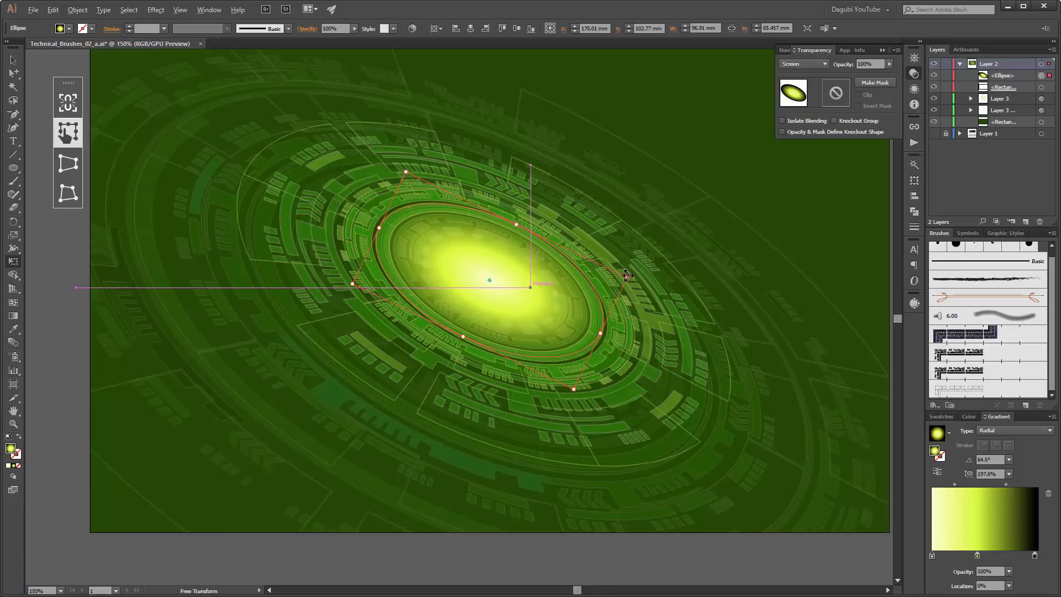
{"action": "left_click_drag", "start_coordinate": [627, 276], "coordinate": [636, 275]}
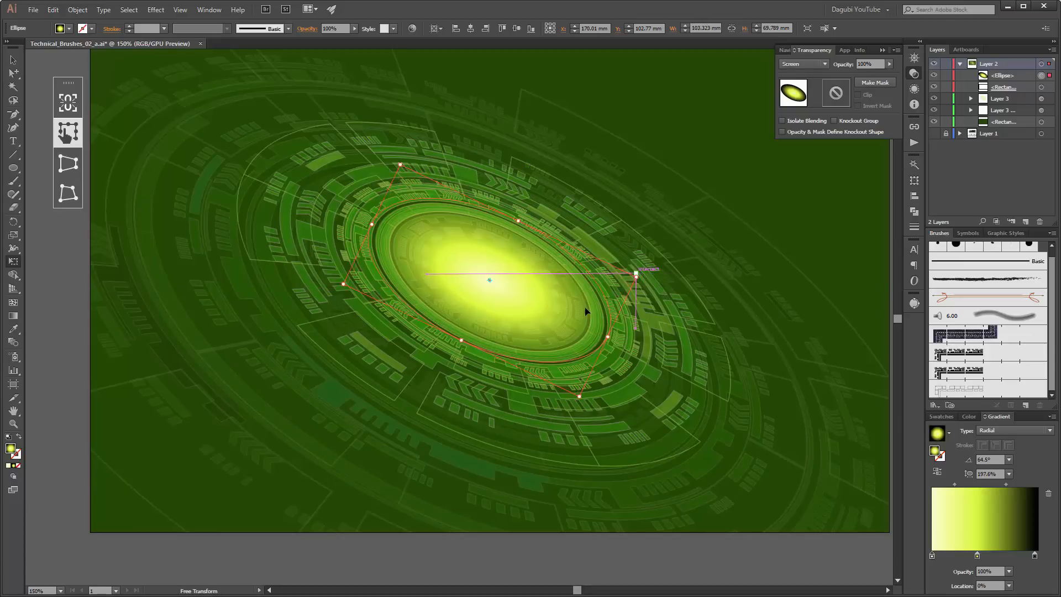
{"action": "left_click_drag", "start_coordinate": [533, 290], "coordinate": [534, 291]}
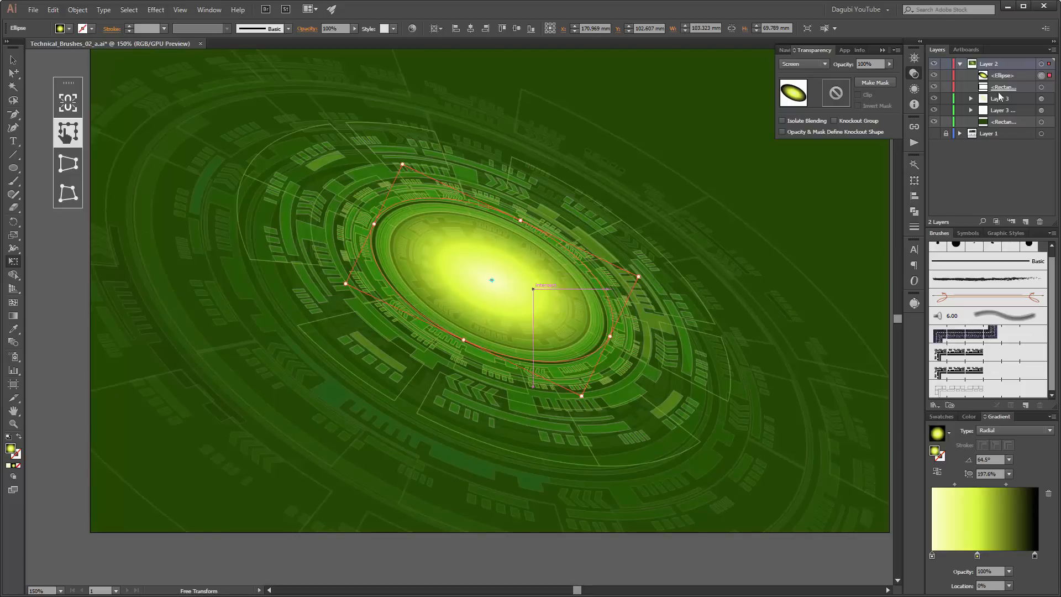
- Duplicate the glow ellipse and reshape the copy into a nearly horizontal streak about 194 by 22 mm across the ring centre
{"action": "left_click_drag", "start_coordinate": [1013, 78], "coordinate": [1023, 221]}
{"action": "left_click_drag", "start_coordinate": [668, 293], "coordinate": [672, 213]}
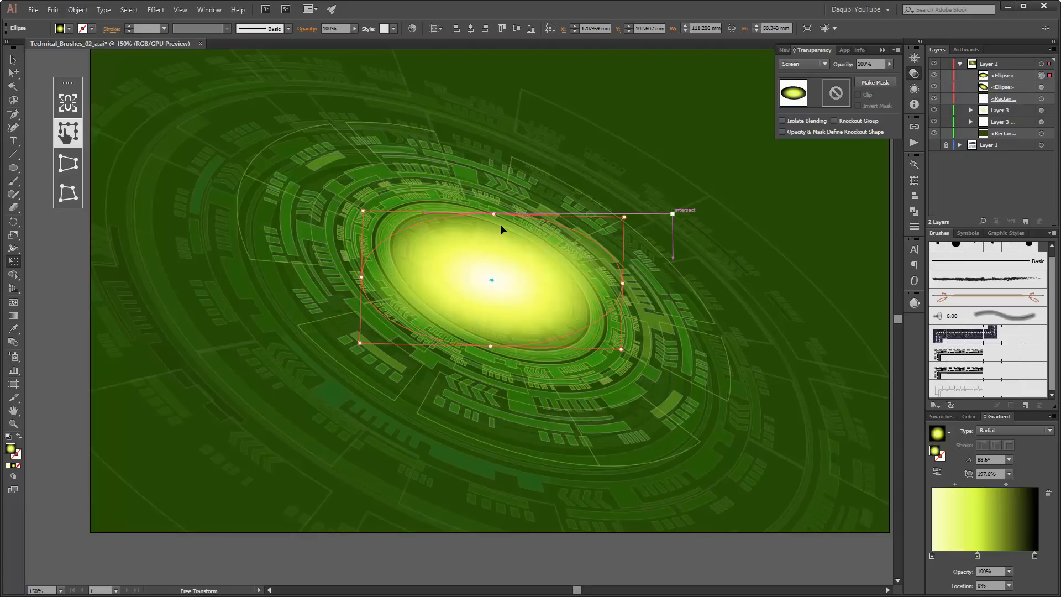
{"action": "left_click_drag", "start_coordinate": [494, 216], "coordinate": [499, 254]}
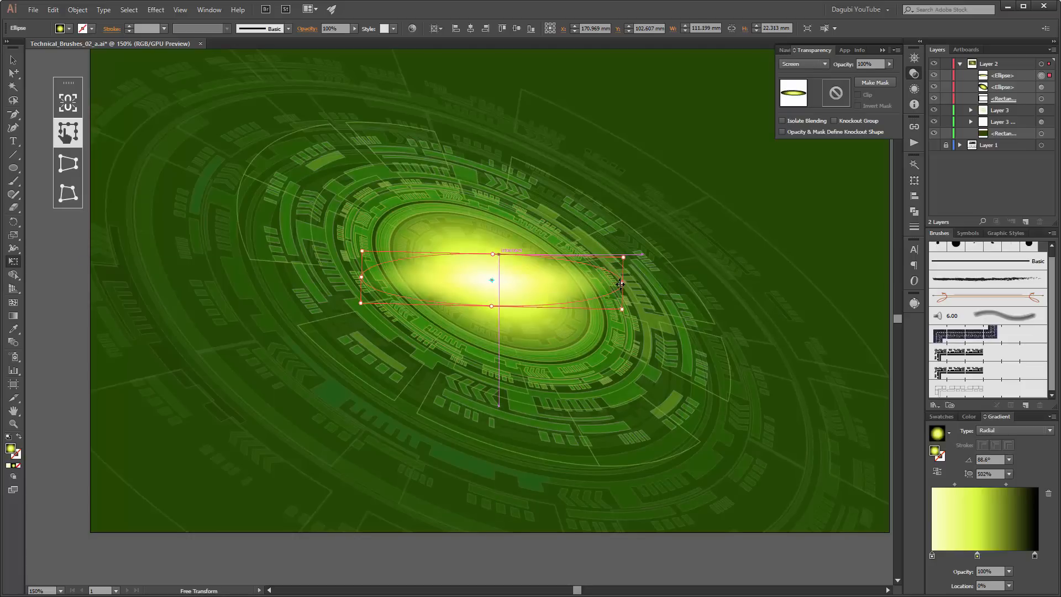
{"action": "left_click_drag", "start_coordinate": [620, 284], "coordinate": [718, 258]}
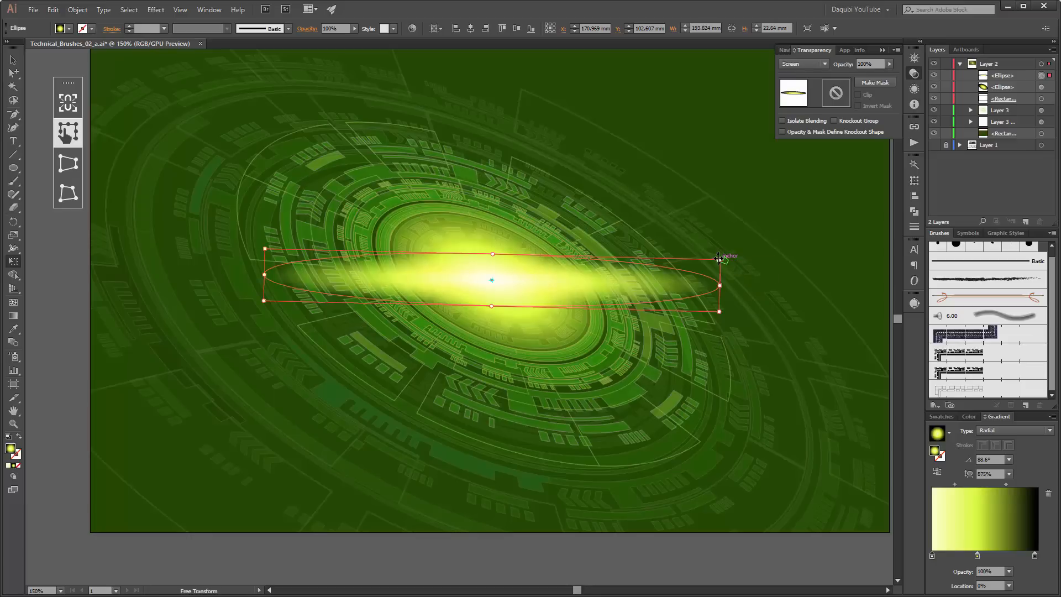
{"action": "left_click_drag", "start_coordinate": [569, 286], "coordinate": [565, 278]}
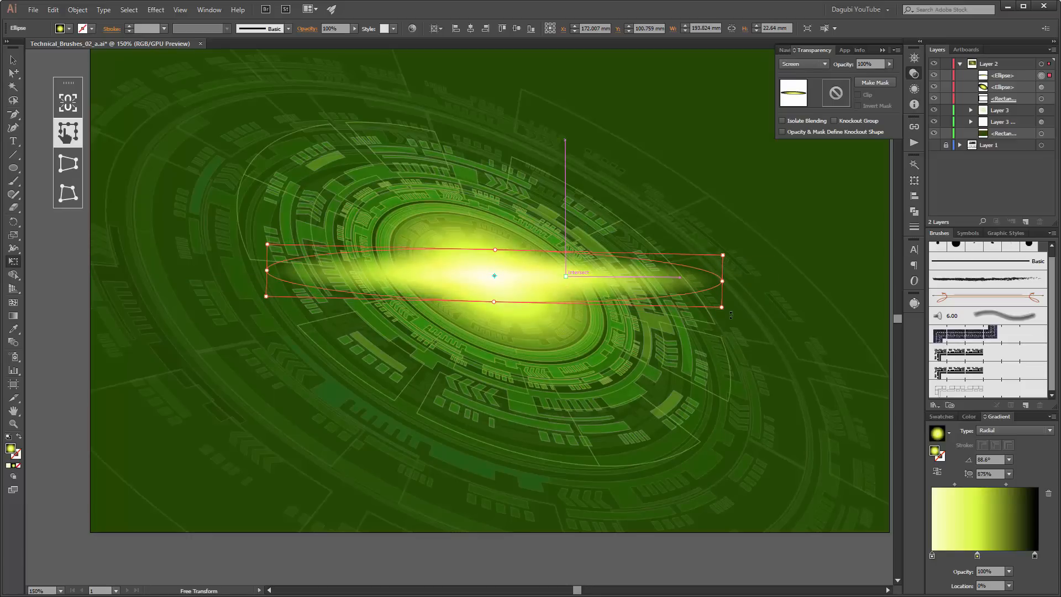
{"action": "left_click_drag", "start_coordinate": [731, 315], "coordinate": [731, 314]}
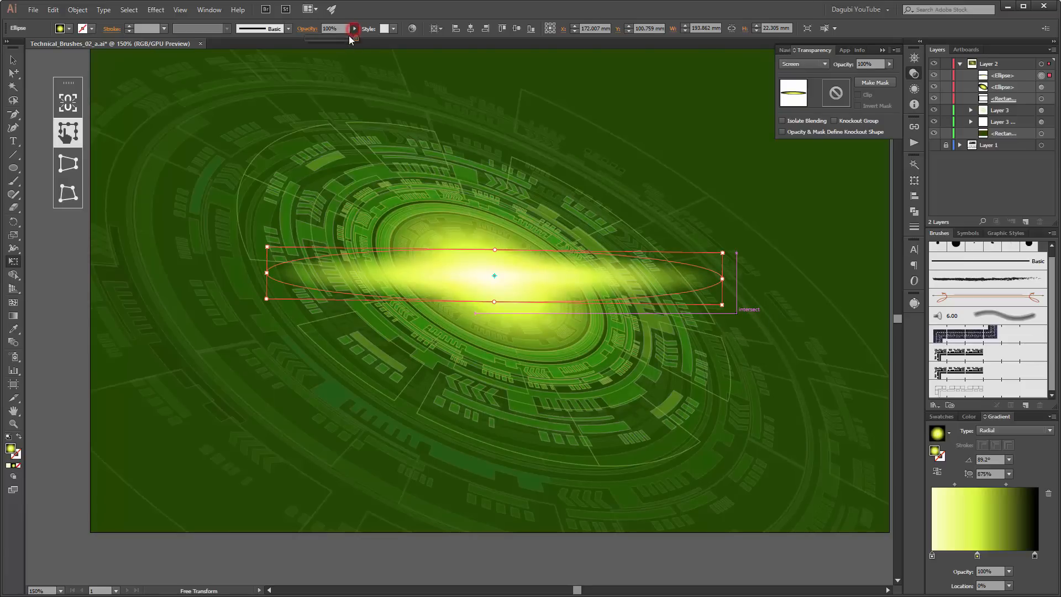
- Lower the horizontal glow streak's opacity to 60% and increase its height to about 32 mm
{"action": "left_click_drag", "start_coordinate": [347, 39], "coordinate": [337, 39]}
{"action": "left_click", "coordinate": [496, 252]}
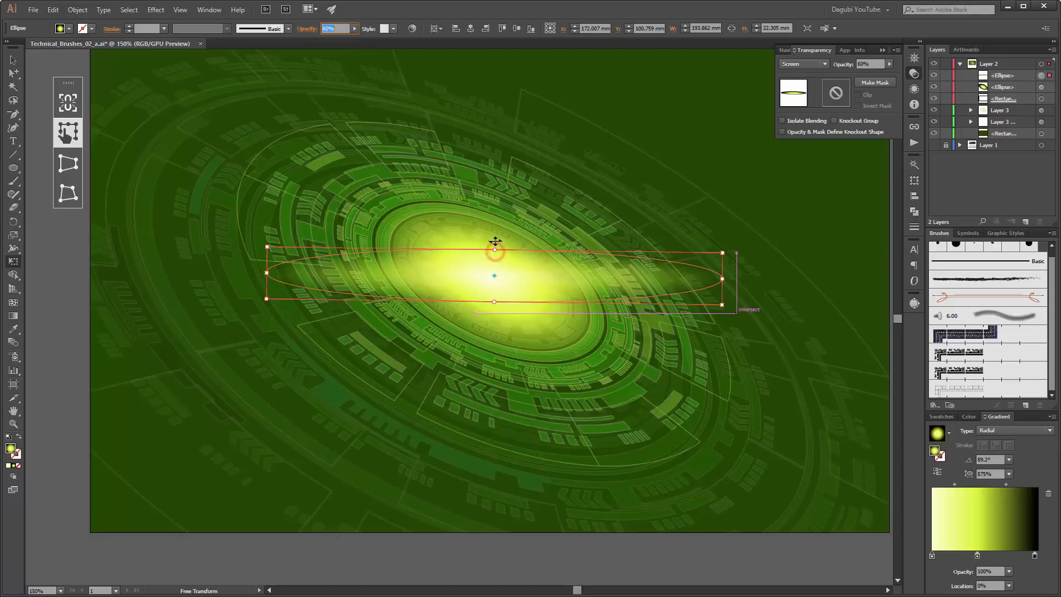
{"action": "left_click_drag", "start_coordinate": [492, 246], "coordinate": [495, 239]}
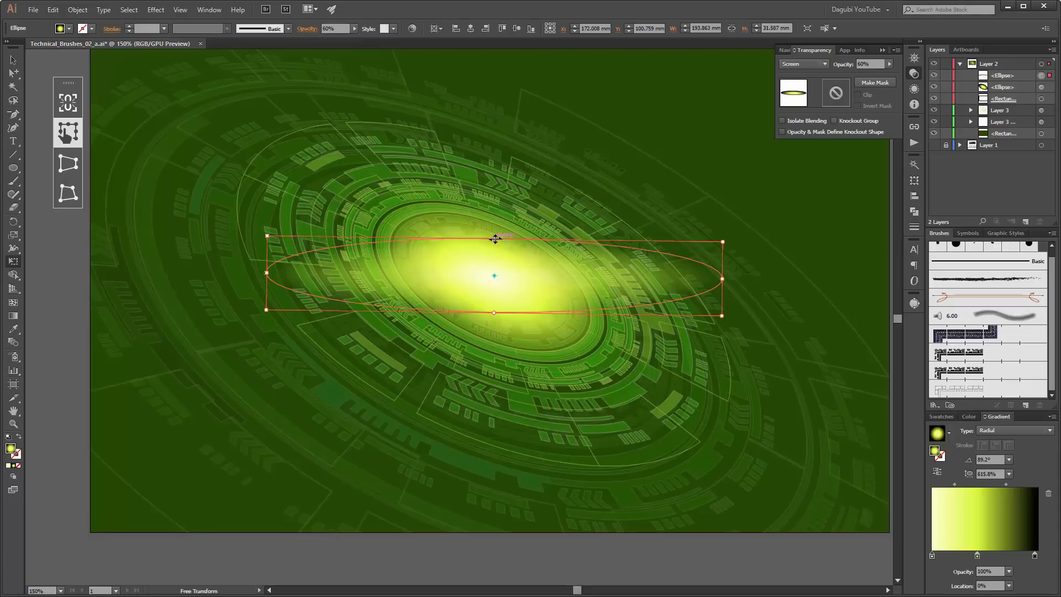
{"action": "left_click", "coordinate": [684, 127]}
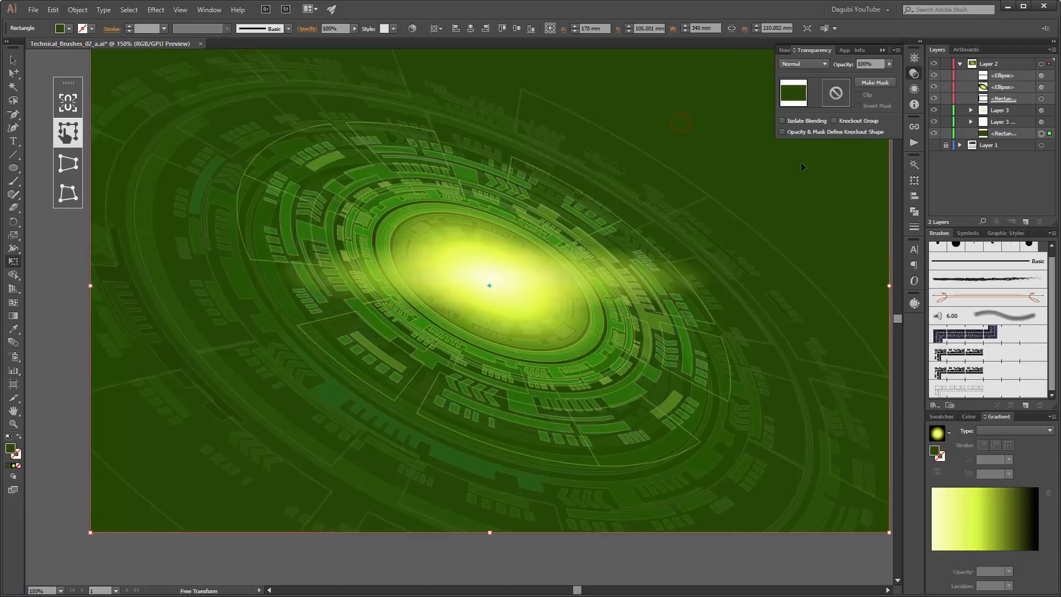
{"action": "left_click", "coordinate": [882, 49]}
- Draw a hexagon about 15.6 mm wide in the empty area above the rings, with a black fill and white stroke
{"action": "left_click_drag", "start_coordinate": [730, 186], "coordinate": [711, 213]}
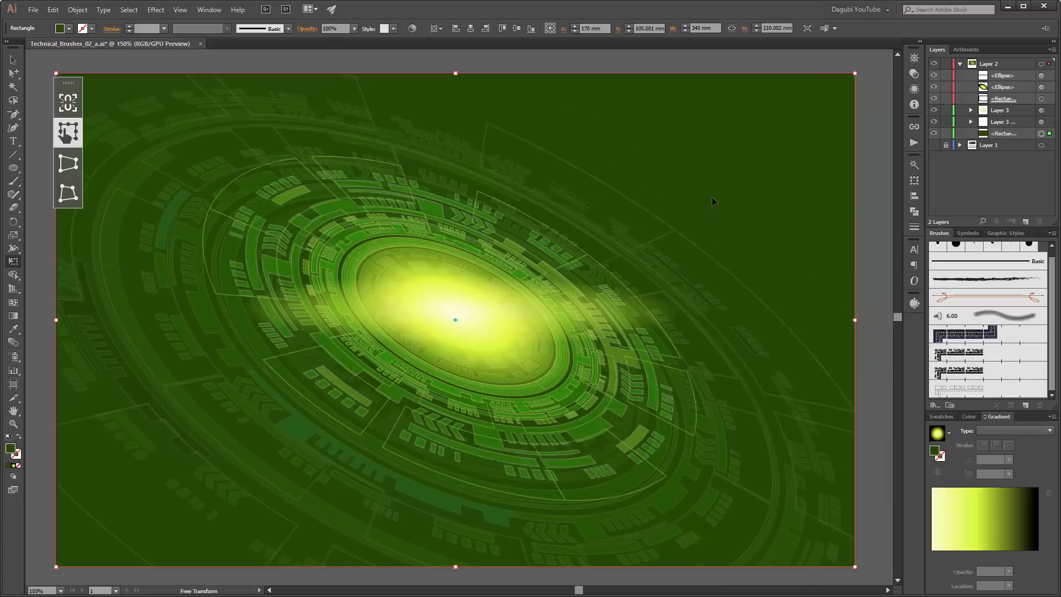
{"action": "left_click", "coordinate": [13, 168]}
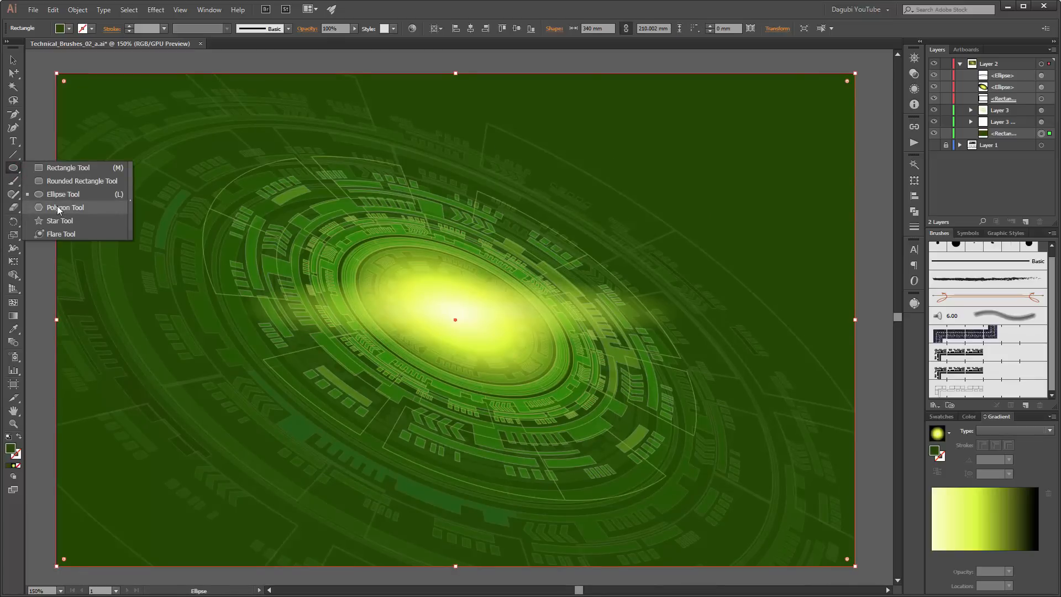
{"action": "left_click", "coordinate": [59, 209]}
{"action": "left_click_drag", "start_coordinate": [709, 119], "coordinate": [734, 194]}
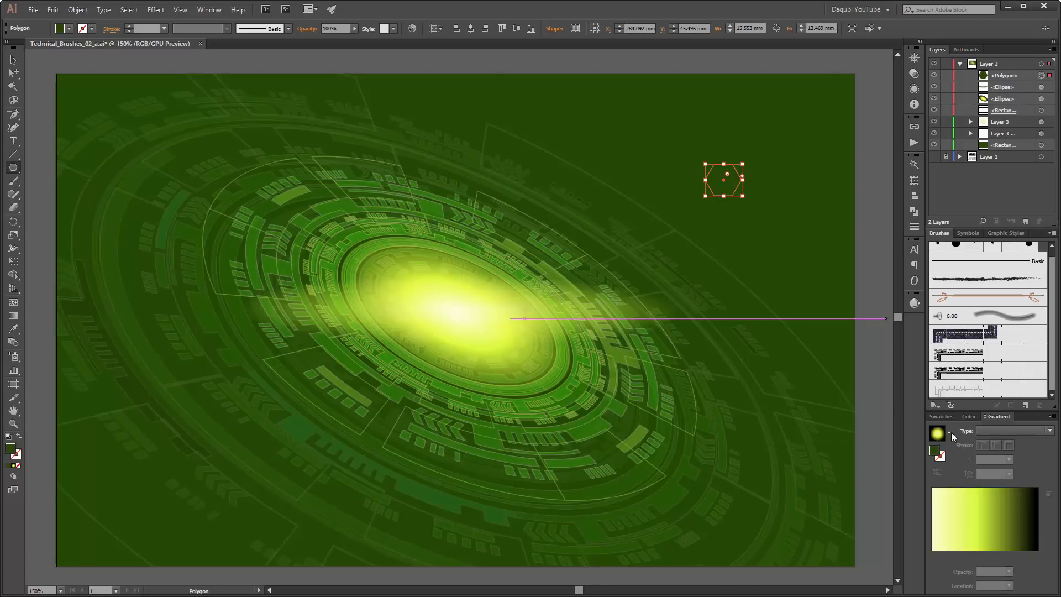
{"action": "left_click", "coordinate": [972, 416]}
{"action": "left_click", "coordinate": [941, 489]}
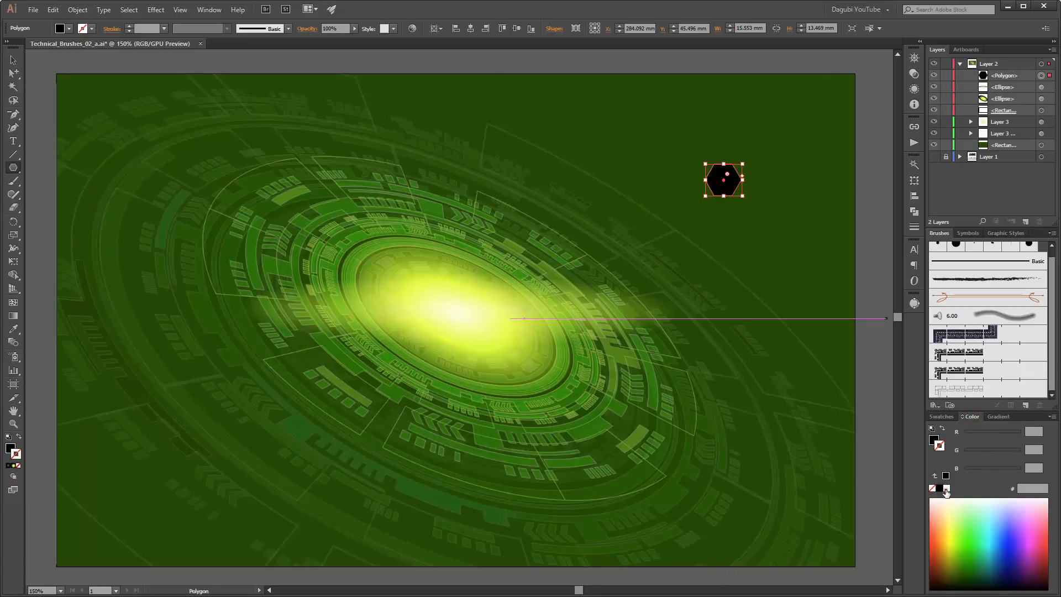
{"action": "left_click", "coordinate": [946, 489]}
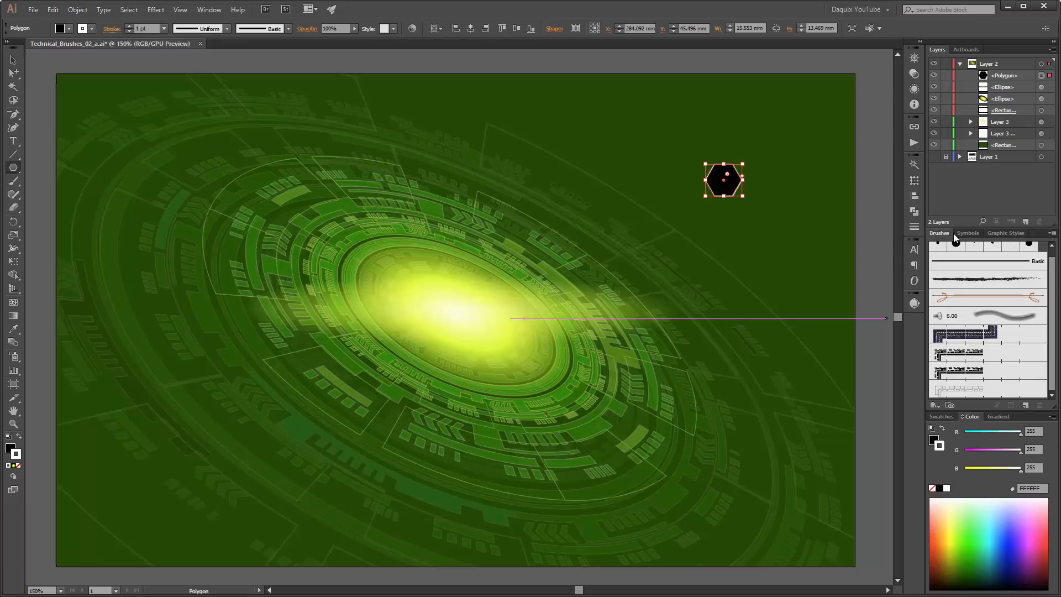
- Create a Scatter Brush from the hexagon with size, spacing and scatter set to Random
{"action": "left_click", "coordinate": [1025, 405]}
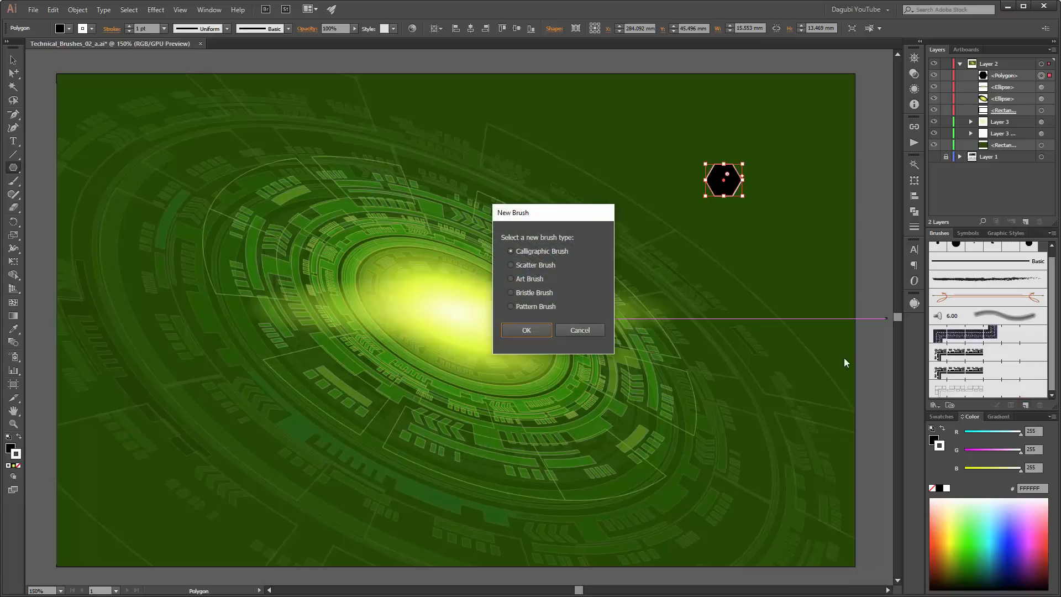
{"action": "left_click", "coordinate": [527, 265]}
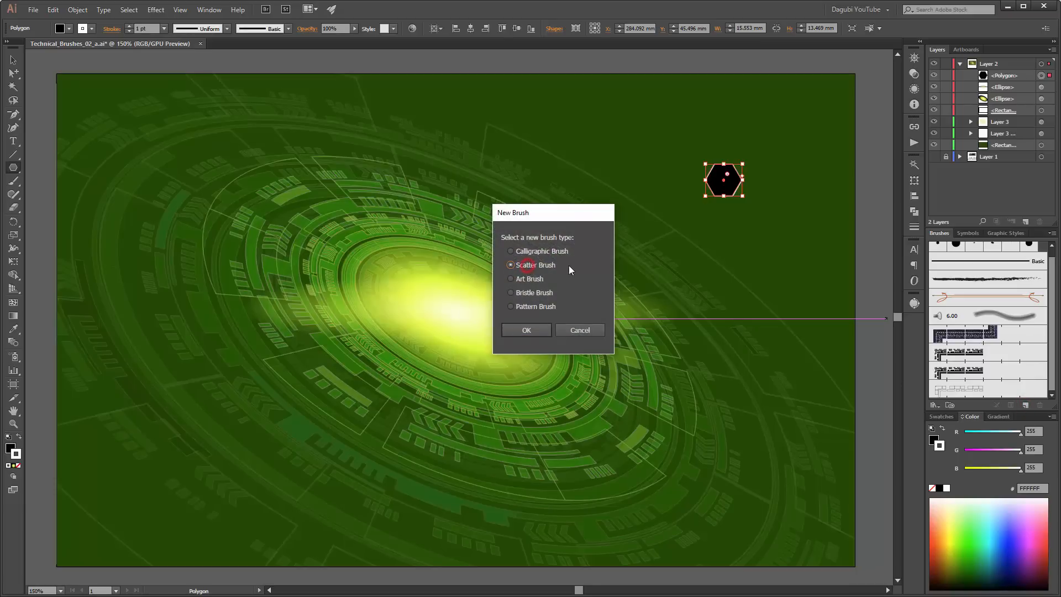
{"action": "left_click", "coordinate": [526, 329]}
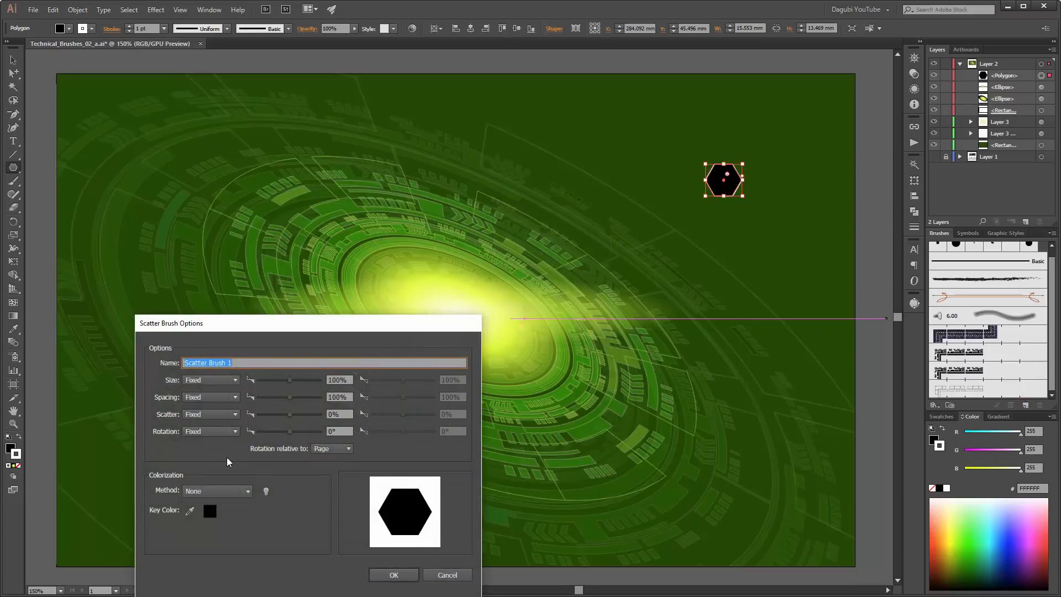
{"action": "left_click", "coordinate": [199, 379]}
{"action": "left_click", "coordinate": [204, 404]}
{"action": "left_click", "coordinate": [204, 397]}
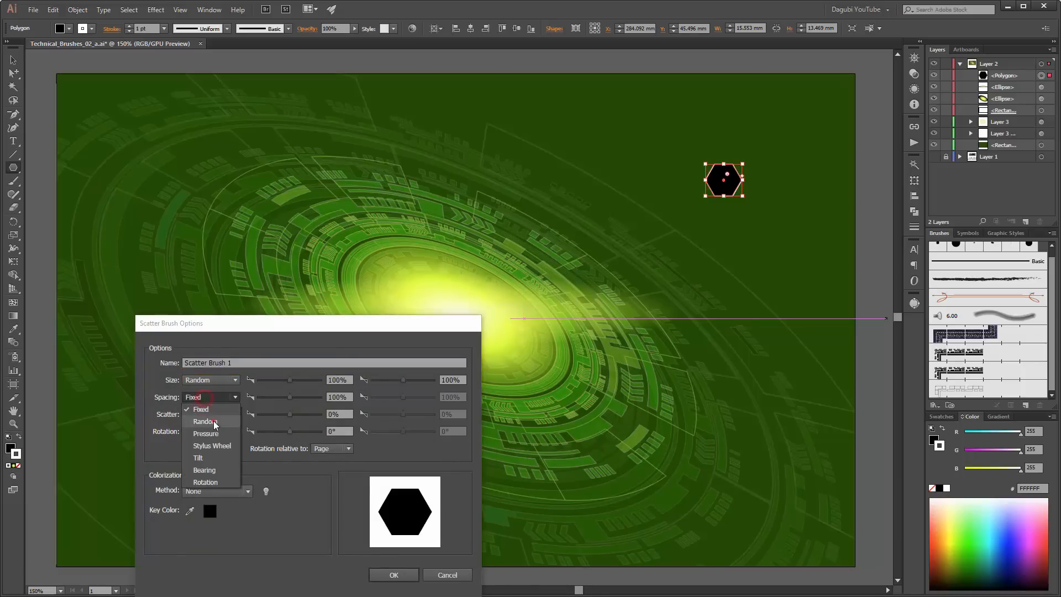
{"action": "left_click", "coordinate": [214, 422]}
{"action": "left_click", "coordinate": [209, 414]}
{"action": "left_click", "coordinate": [209, 438]}
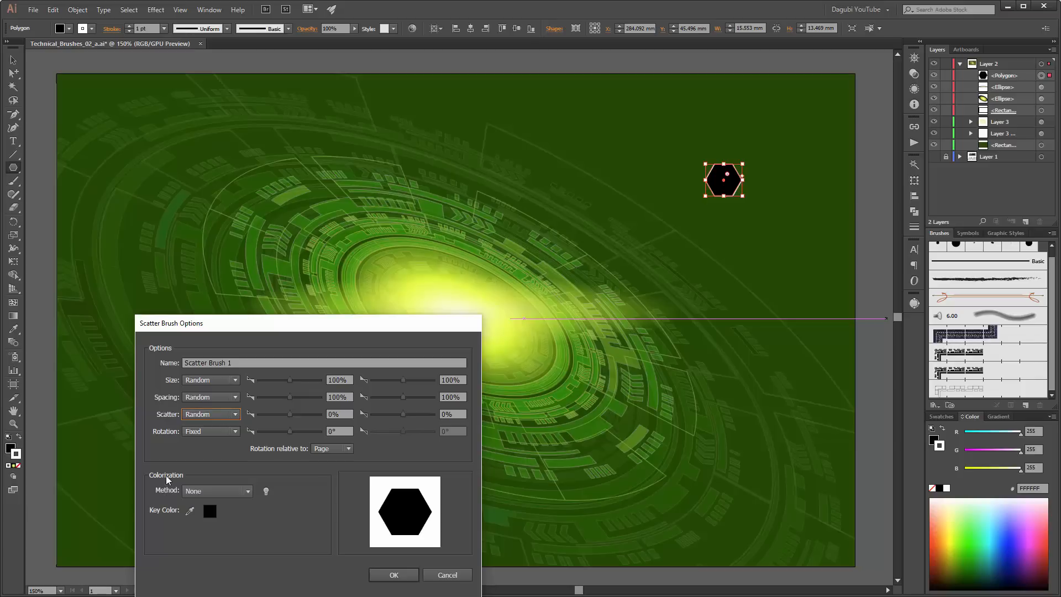
- Set the scatter brush's colorization method to Tints and save the brush
{"action": "left_click", "coordinate": [214, 491]}
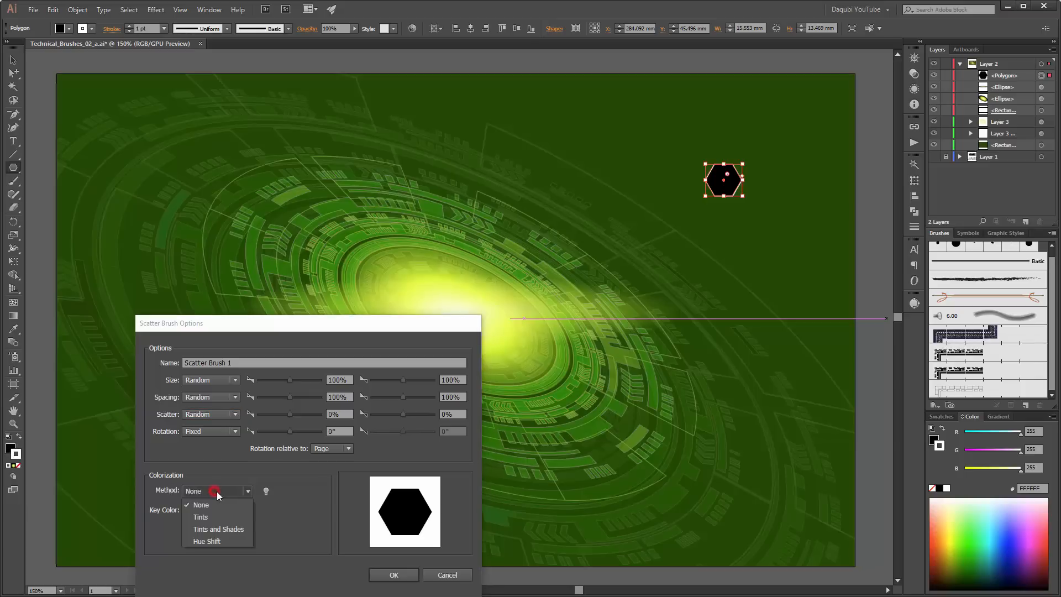
{"action": "left_click", "coordinate": [214, 519]}
{"action": "left_click", "coordinate": [400, 577]}
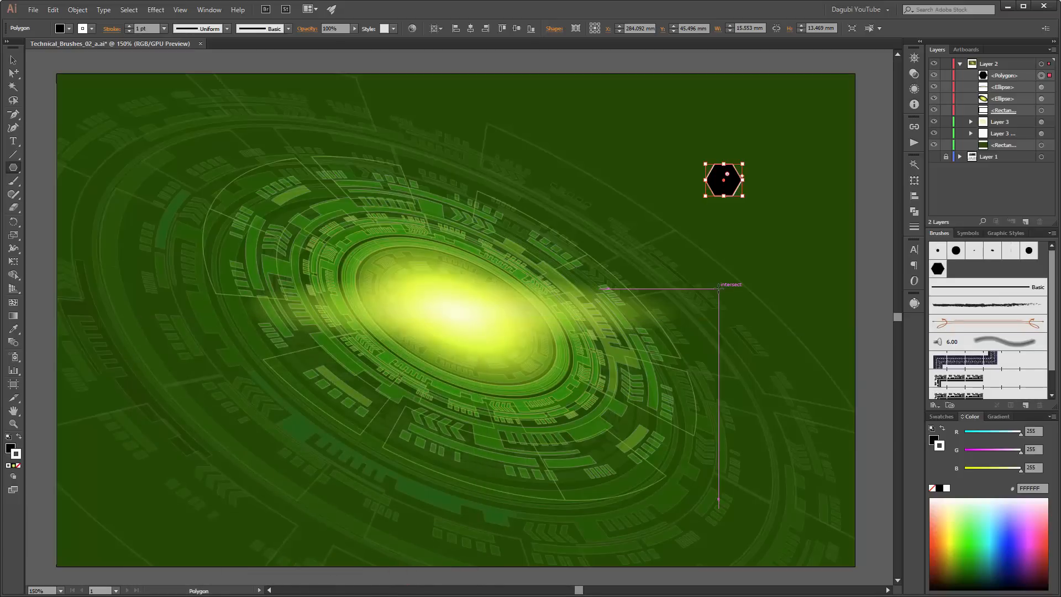
- Delete the original hexagon from the artboard
{"action": "left_click", "coordinate": [13, 61]}
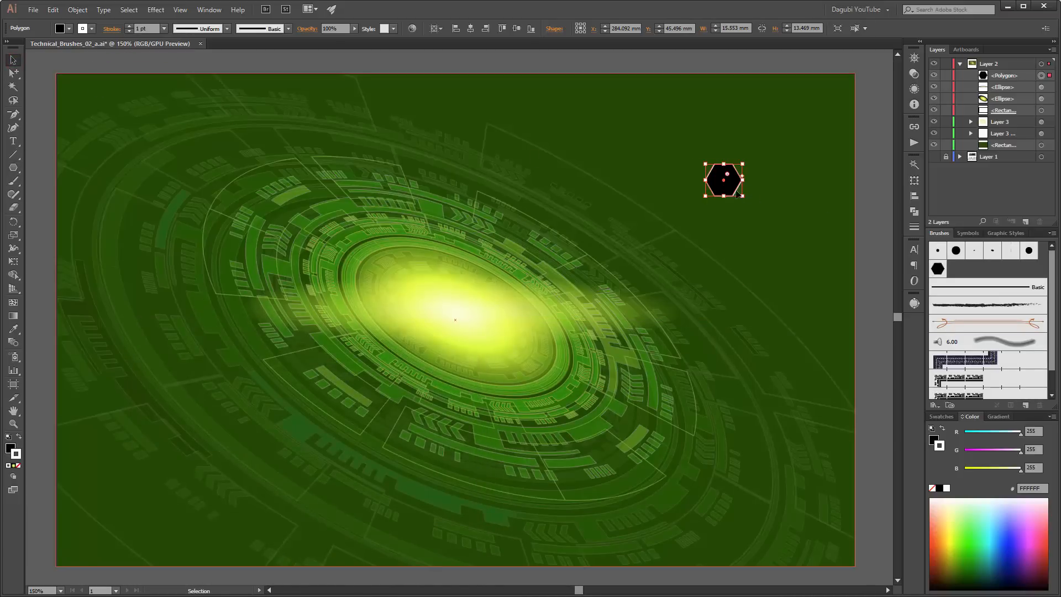
{"action": "left_click_drag", "start_coordinate": [737, 193], "coordinate": [731, 185]}
{"action": "key", "text": "Delete"}
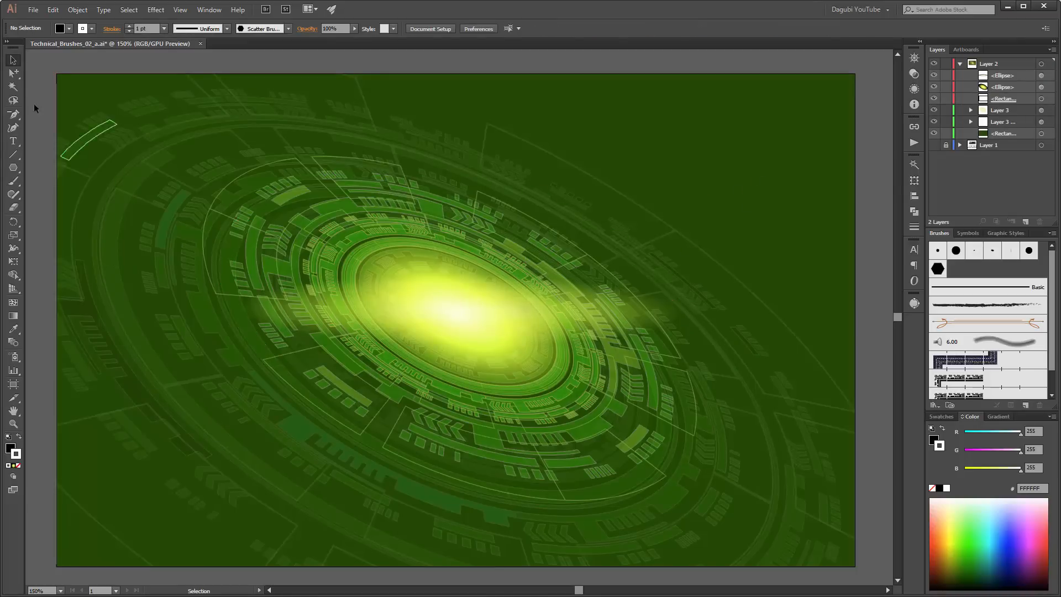
- Paint a wavy stroke of hexagons above the rings on Layer 2 with the Paintbrush in bright green (12FF14)
{"action": "left_click", "coordinate": [14, 182]}
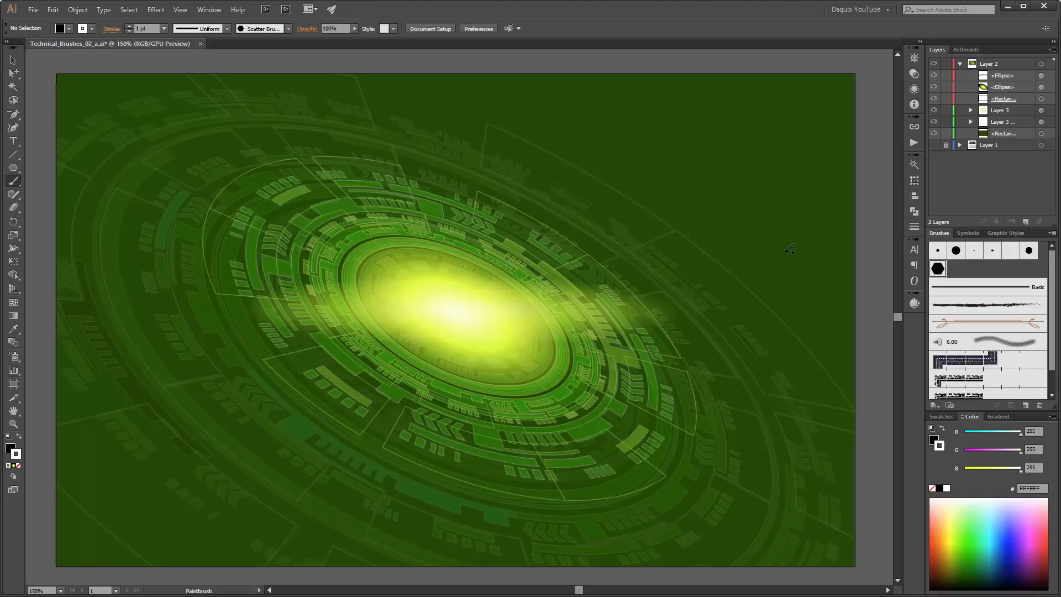
{"action": "left_click", "coordinate": [964, 534]}
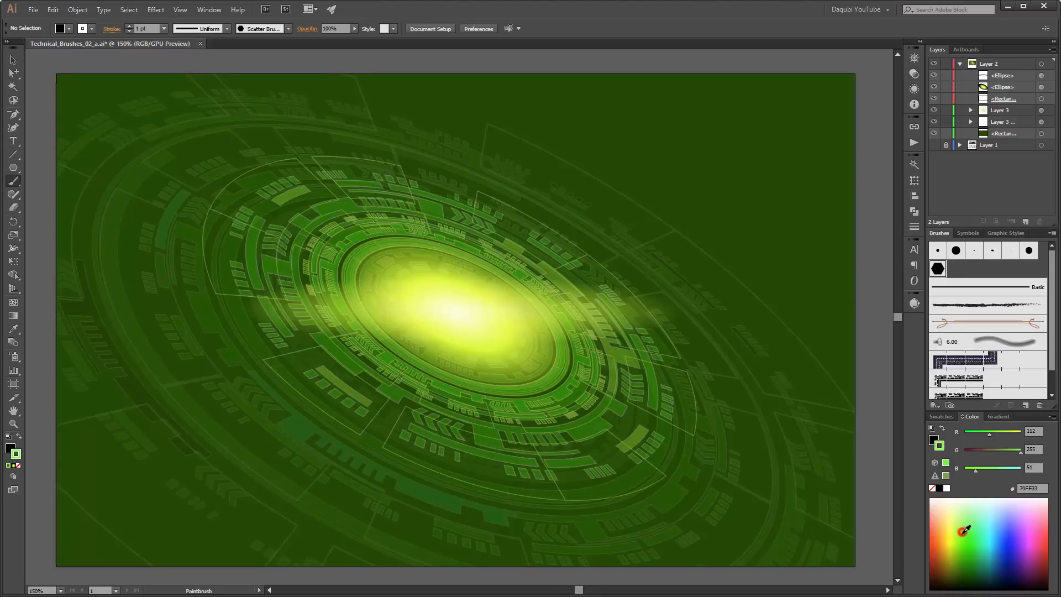
{"action": "left_click_drag", "start_coordinate": [967, 537], "coordinate": [970, 540]}
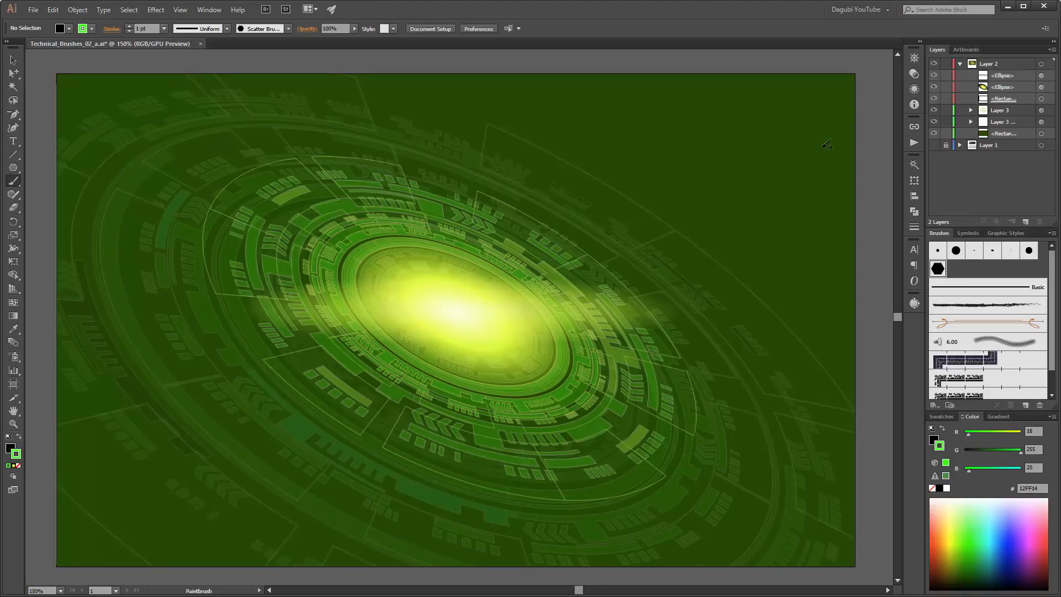
{"action": "left_click", "coordinate": [1005, 69]}
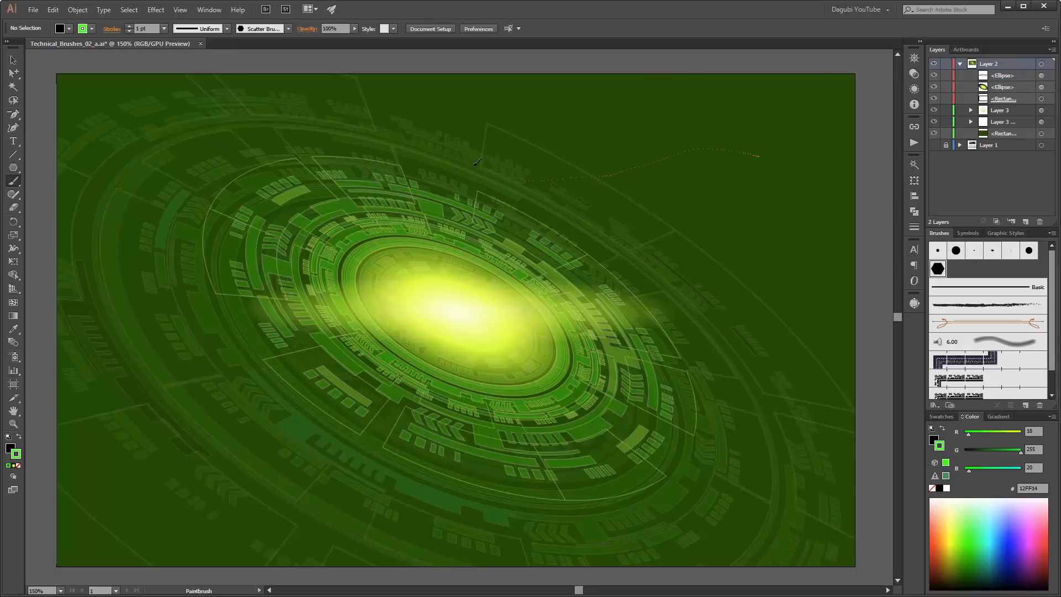
{"action": "left_click_drag", "start_coordinate": [475, 164], "coordinate": [429, 153]}
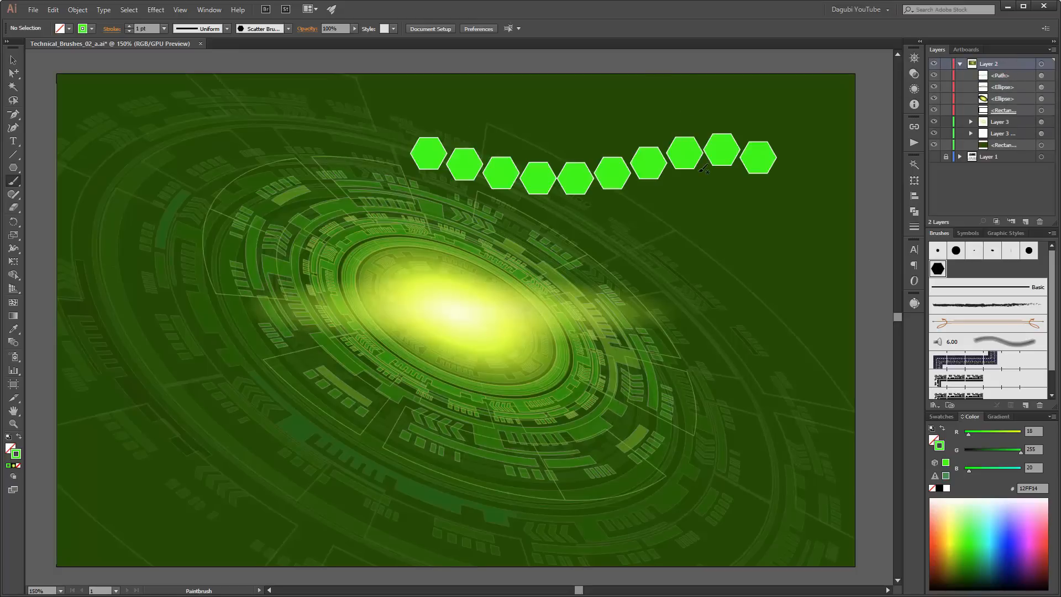
- Give the hexagon scatter brush a random size range of 31% to 117%
{"action": "double_click", "coordinate": [938, 269]}
{"action": "mouse_move", "coordinate": [372, 331]}
{"action": "left_mouse_down"}
{"action": "mouse_move", "coordinate": [721, 247]}
{"action": "mouse_move", "coordinate": [702, 277]}
{"action": "left_mouse_up"}
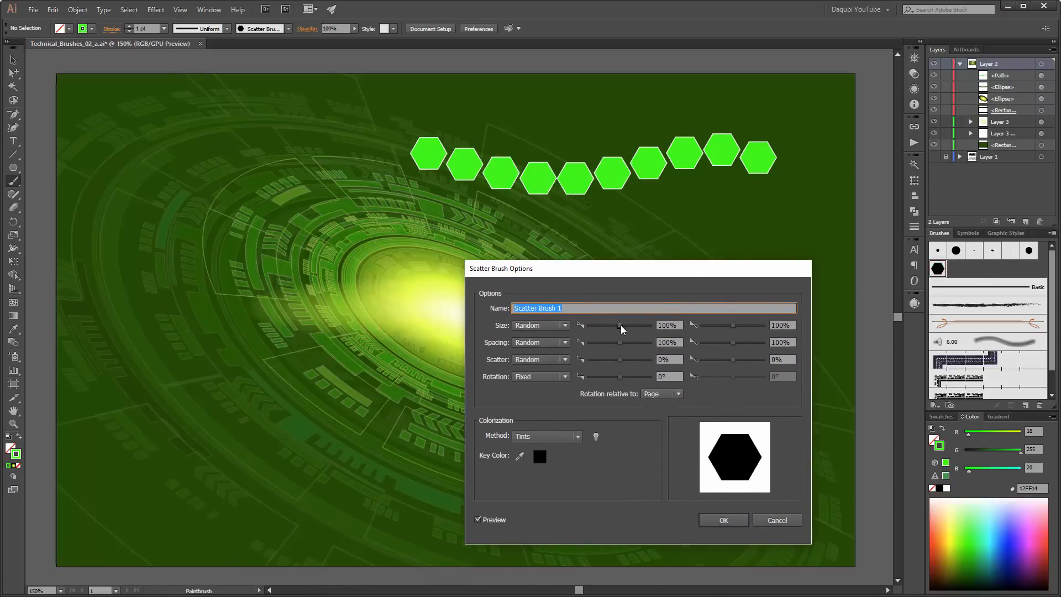
{"action": "left_click_drag", "start_coordinate": [620, 325], "coordinate": [597, 329]}
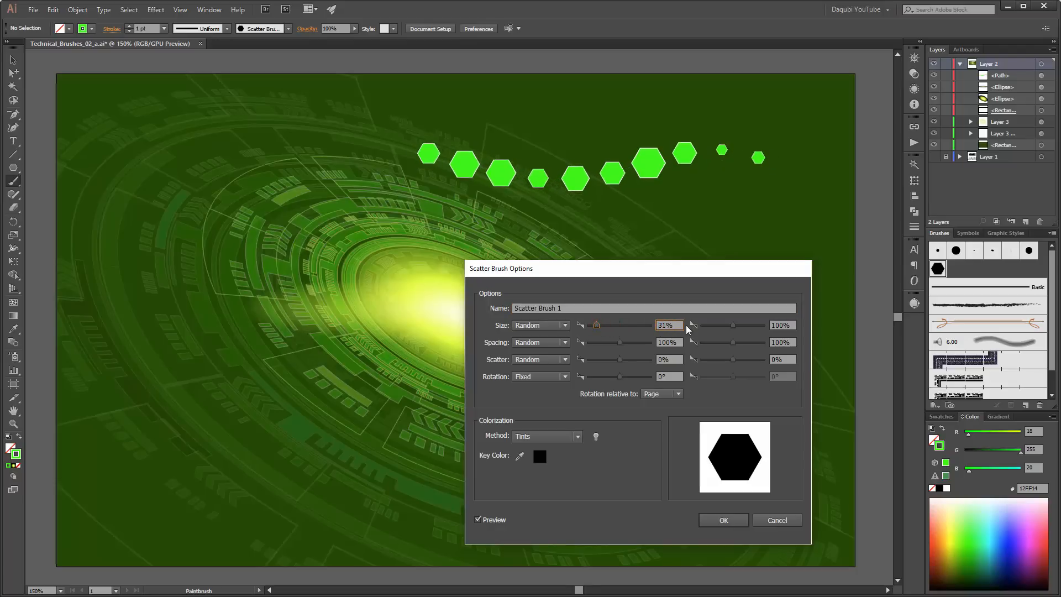
{"action": "left_click_drag", "start_coordinate": [734, 327], "coordinate": [735, 328]}
- Adjust the hexagon brush's random spacing range to 10% minimum and 366% maximum
{"action": "left_click_drag", "start_coordinate": [620, 344], "coordinate": [598, 346]}
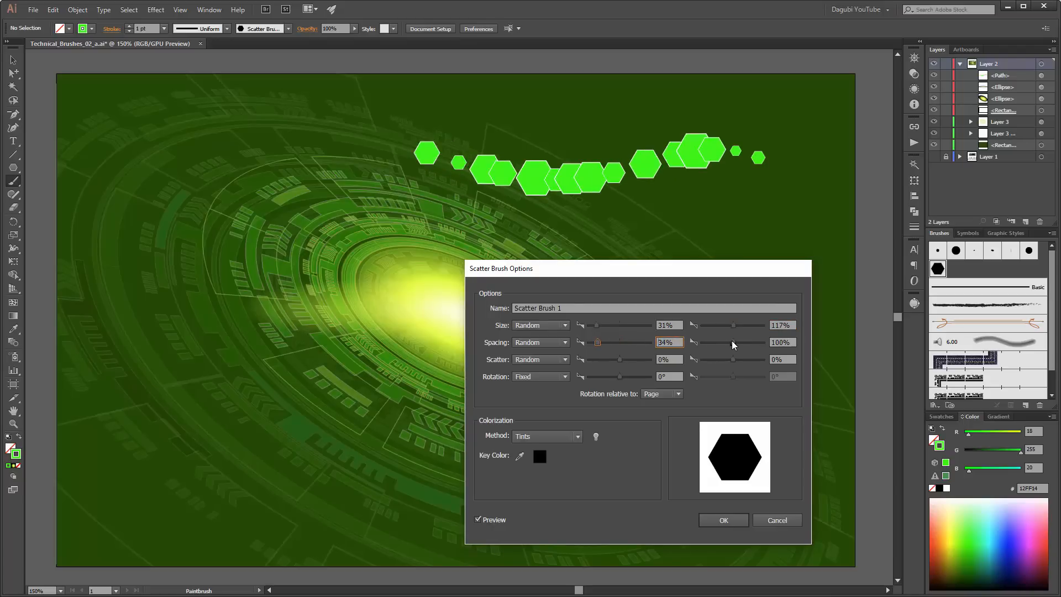
{"action": "left_click_drag", "start_coordinate": [732, 344], "coordinate": [738, 343]}
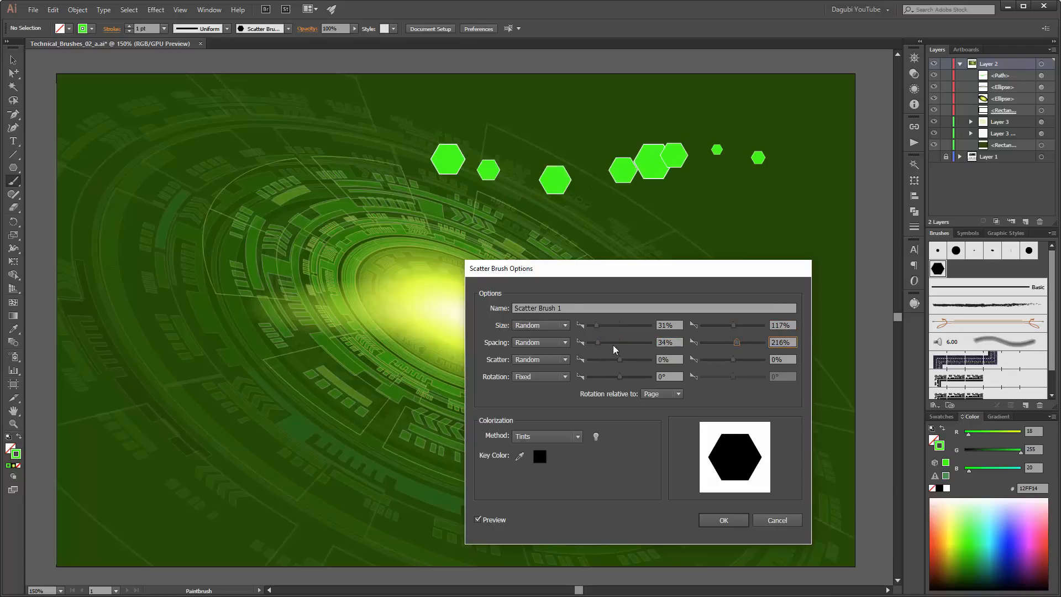
{"action": "left_click_drag", "start_coordinate": [598, 346], "coordinate": [592, 346]}
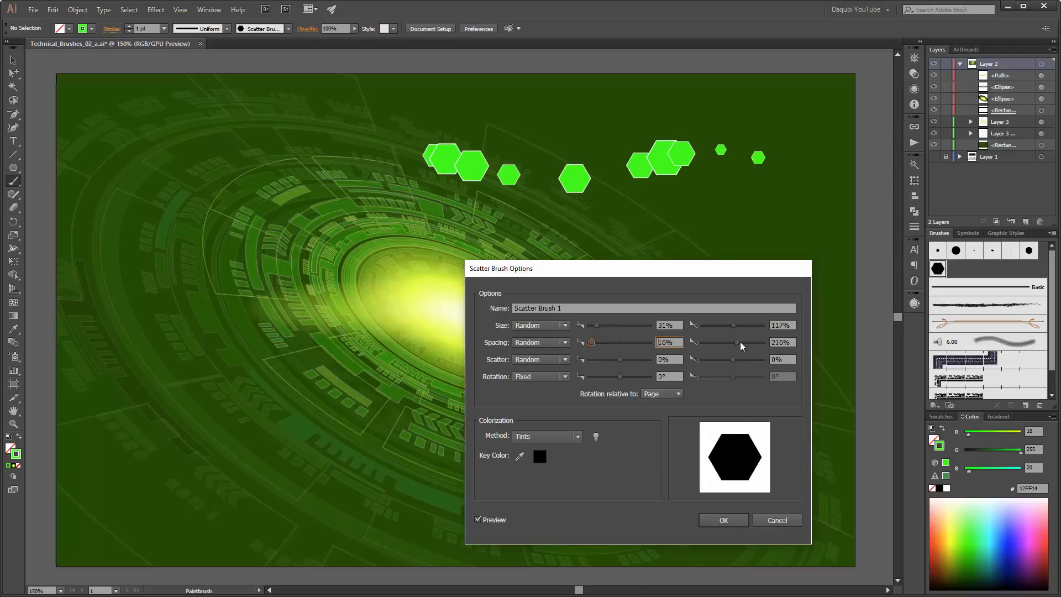
{"action": "left_click_drag", "start_coordinate": [741, 342], "coordinate": [733, 342]}
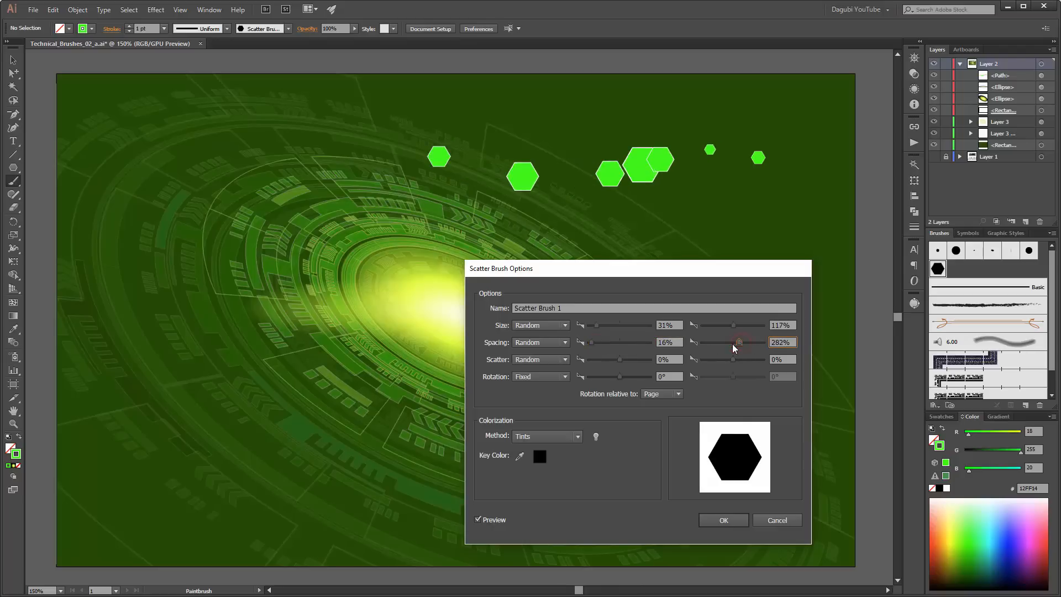
{"action": "left_click_drag", "start_coordinate": [592, 346], "coordinate": [589, 345]}
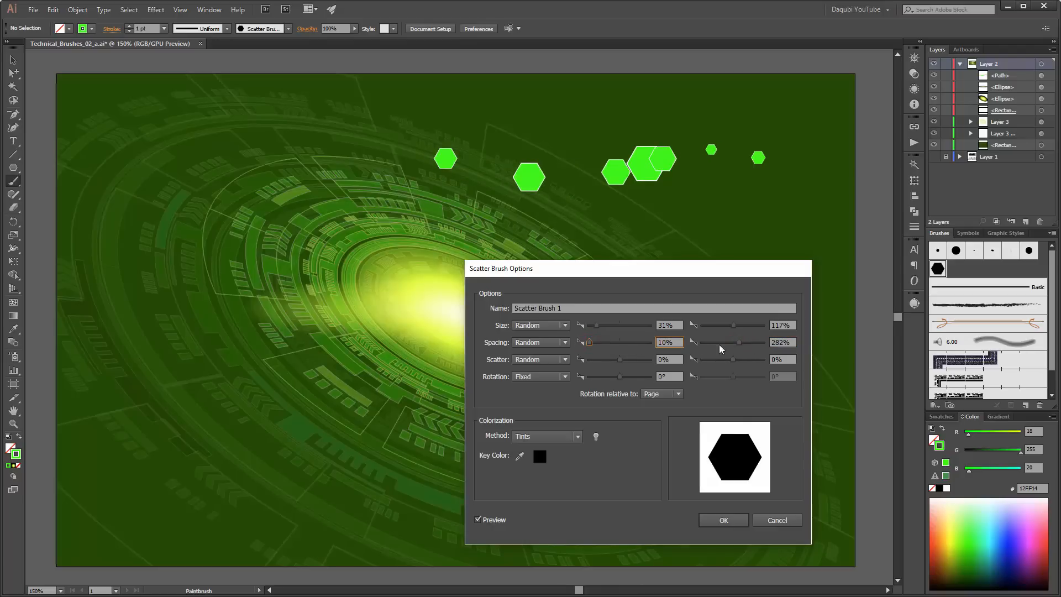
{"action": "mouse_move", "coordinate": [740, 344]}
{"action": "left_mouse_down"}
{"action": "mouse_move", "coordinate": [729, 346]}
{"action": "mouse_move", "coordinate": [741, 342]}
{"action": "left_mouse_up"}
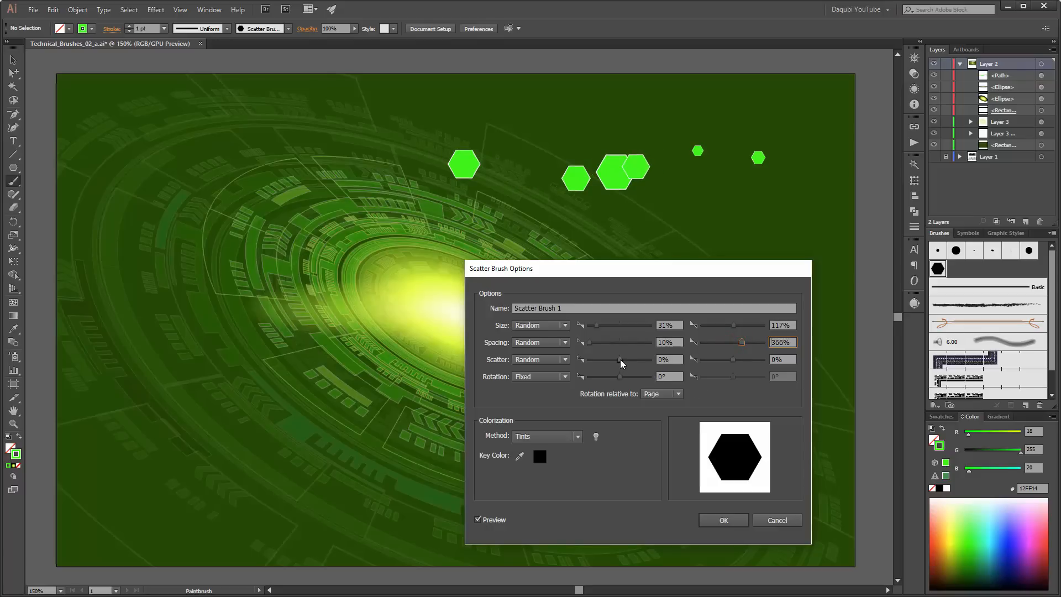
- Set the brush's random scatter range to -194% to 110% and apply the changes to existing strokes
{"action": "left_click_drag", "start_coordinate": [620, 360], "coordinate": [613, 360]}
{"action": "left_click_drag", "start_coordinate": [733, 361], "coordinate": [737, 361]}
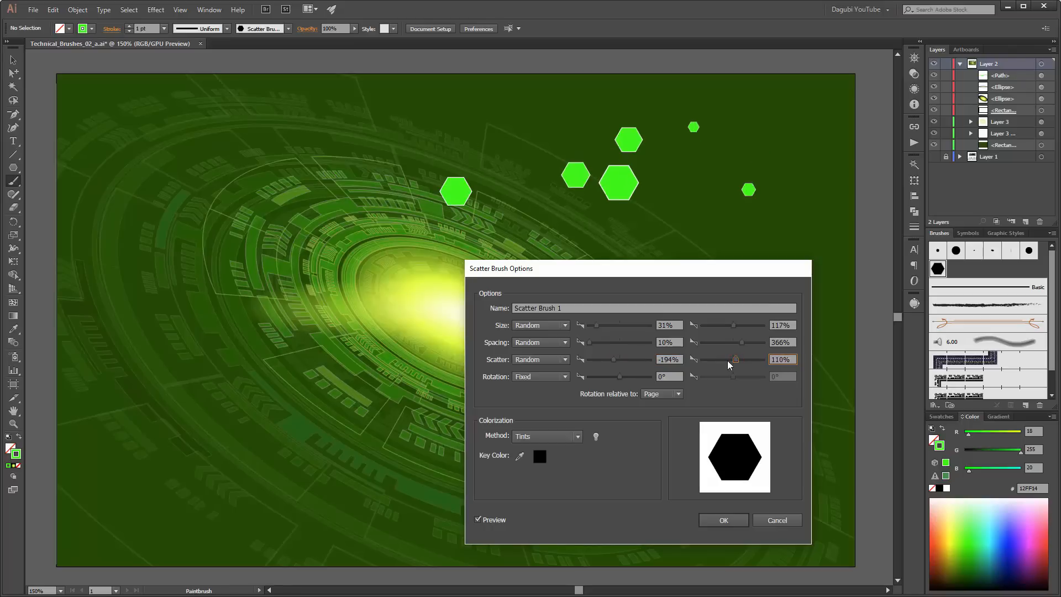
{"action": "left_click", "coordinate": [731, 521]}
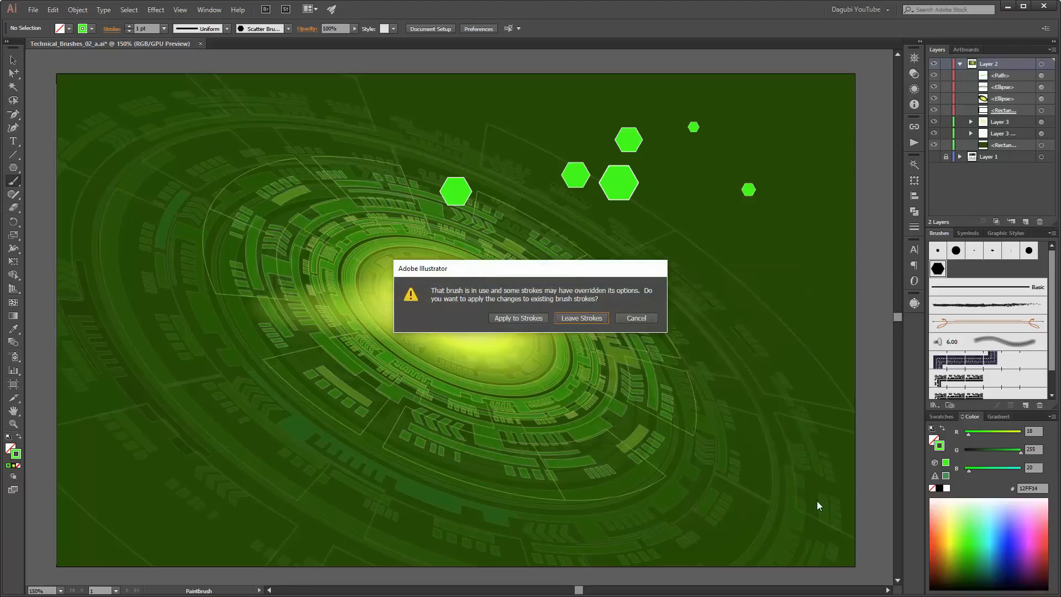
{"action": "left_click", "coordinate": [522, 317]}
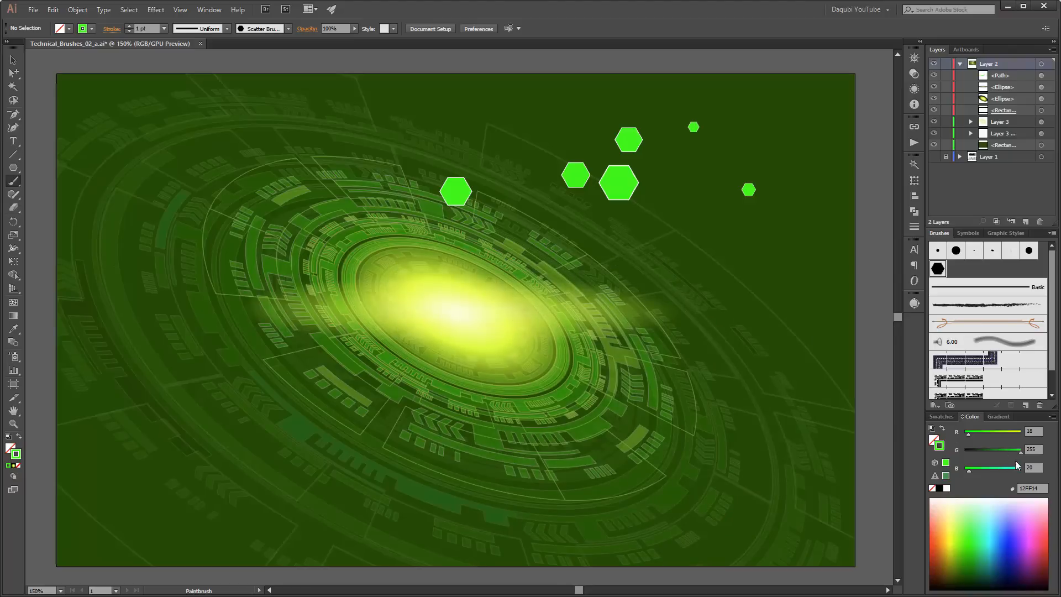
- Recolor the wavy hexagon stroke to muted green (RGB 88, 154, 35) and lower its opacity to 52%
{"action": "left_click_drag", "start_coordinate": [1021, 452], "coordinate": [999, 452]}
{"action": "mouse_move", "coordinate": [422, 151]}
{"action": "left_mouse_down"}
{"action": "mouse_move", "coordinate": [735, 147]}
{"action": "mouse_move", "coordinate": [758, 157]}
{"action": "left_mouse_up"}
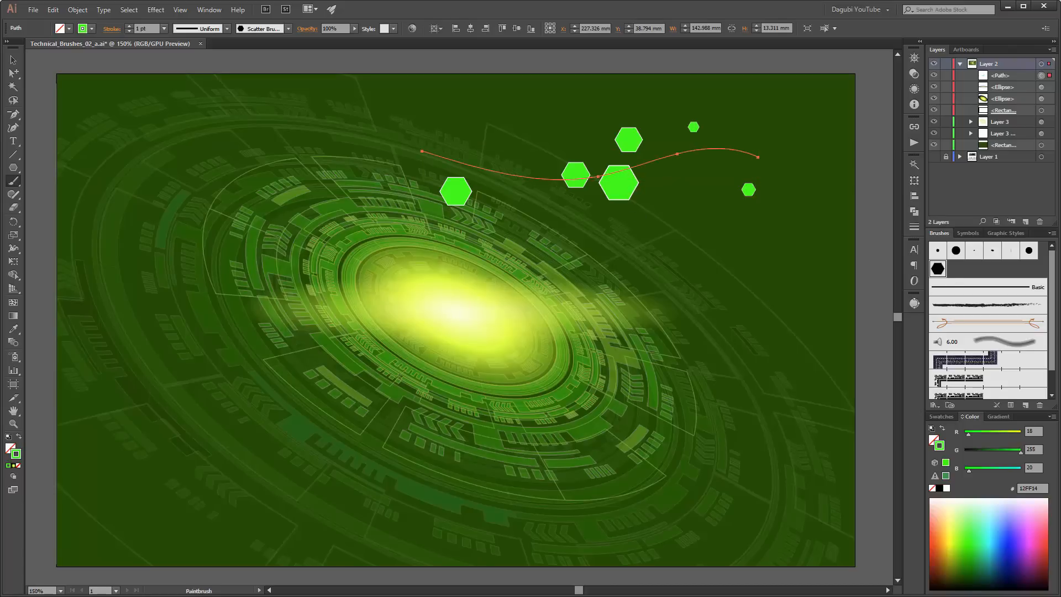
{"action": "left_click_drag", "start_coordinate": [1020, 452], "coordinate": [971, 473]}
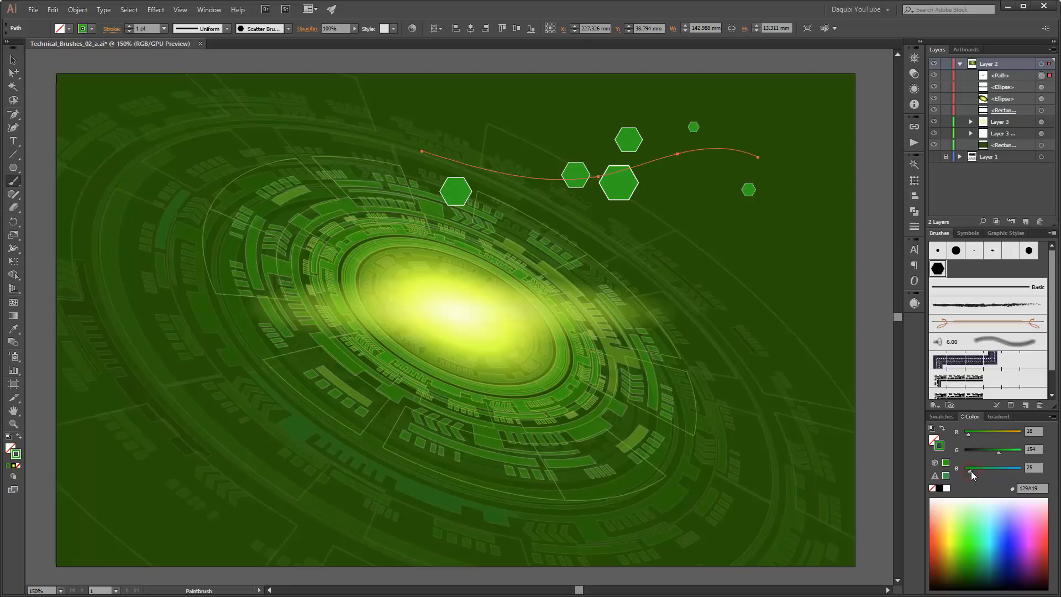
{"action": "left_click_drag", "start_coordinate": [976, 433], "coordinate": [983, 433]}
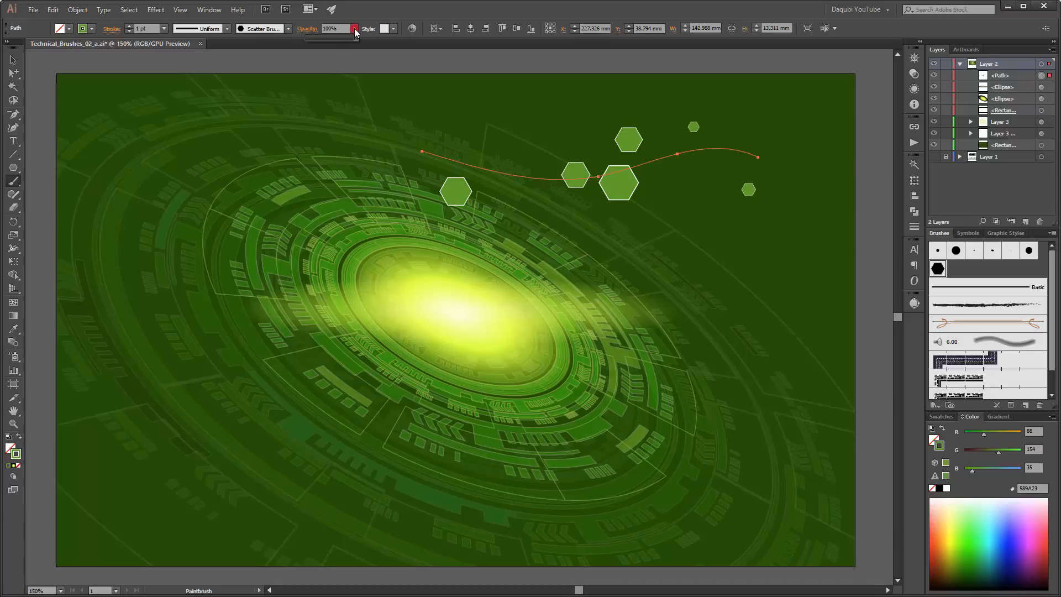
{"action": "left_click_drag", "start_coordinate": [356, 39], "coordinate": [332, 41]}
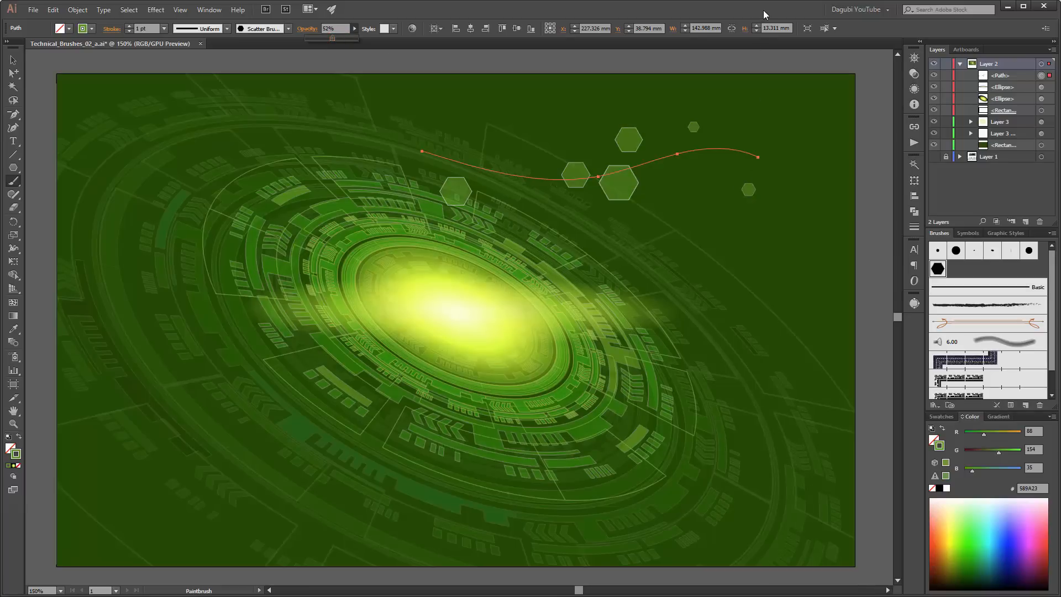
- Delete the wavy hexagon test stroke above the rings
{"action": "left_click", "coordinate": [1028, 76]}
{"action": "key", "text": "BackSpace"}
{"action": "left_click", "coordinate": [11, 57]}
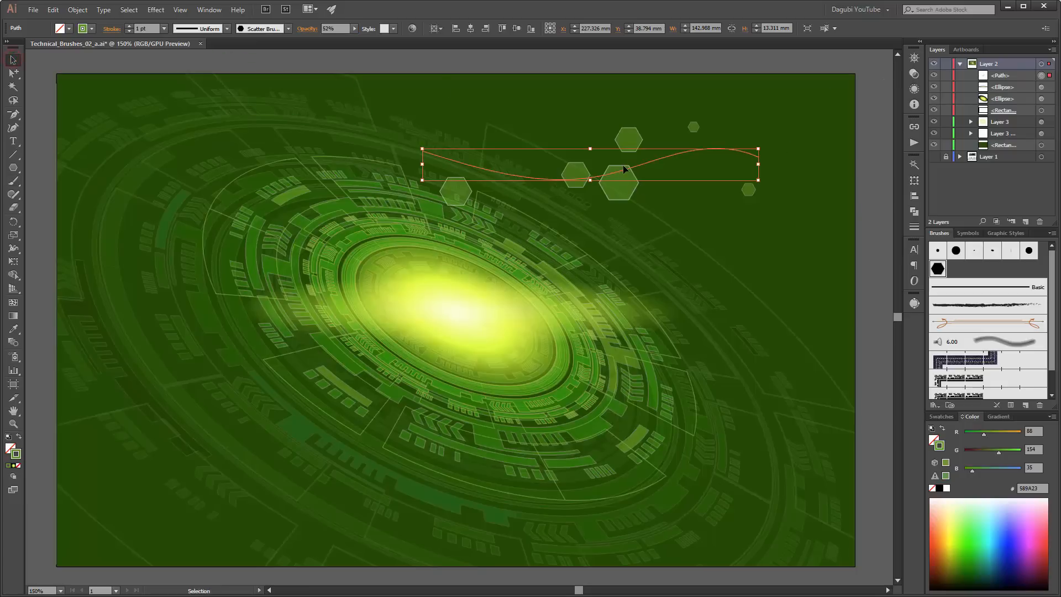
{"action": "key", "text": "Delete"}
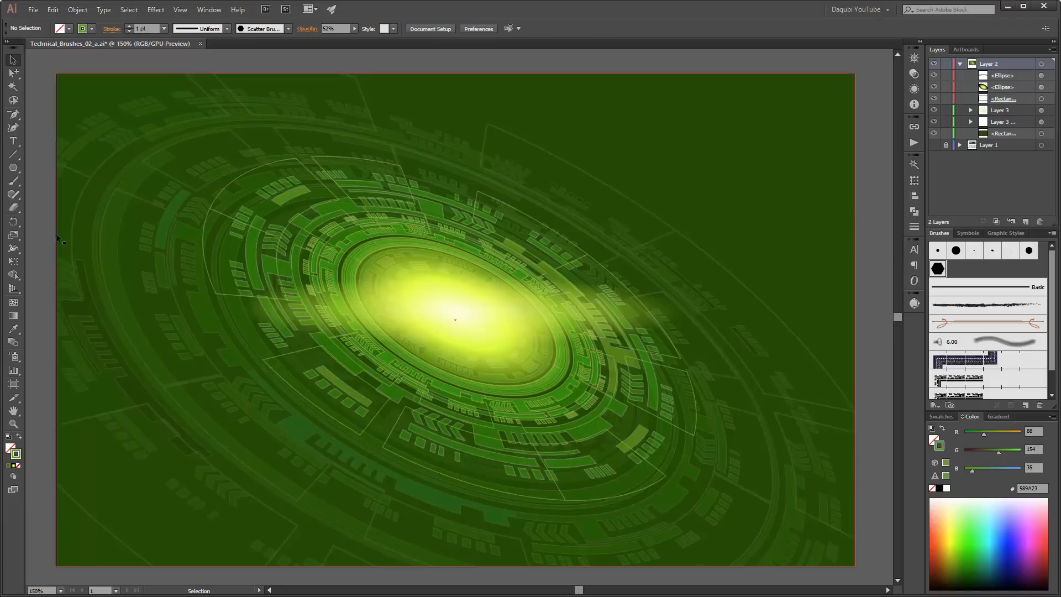
- Paint short hexagon strokes at the rings' upper-left and lower-right edges, raising the stroke weight to 2 pt for the lower-right corner of the artboard
{"action": "left_click", "coordinate": [14, 182]}
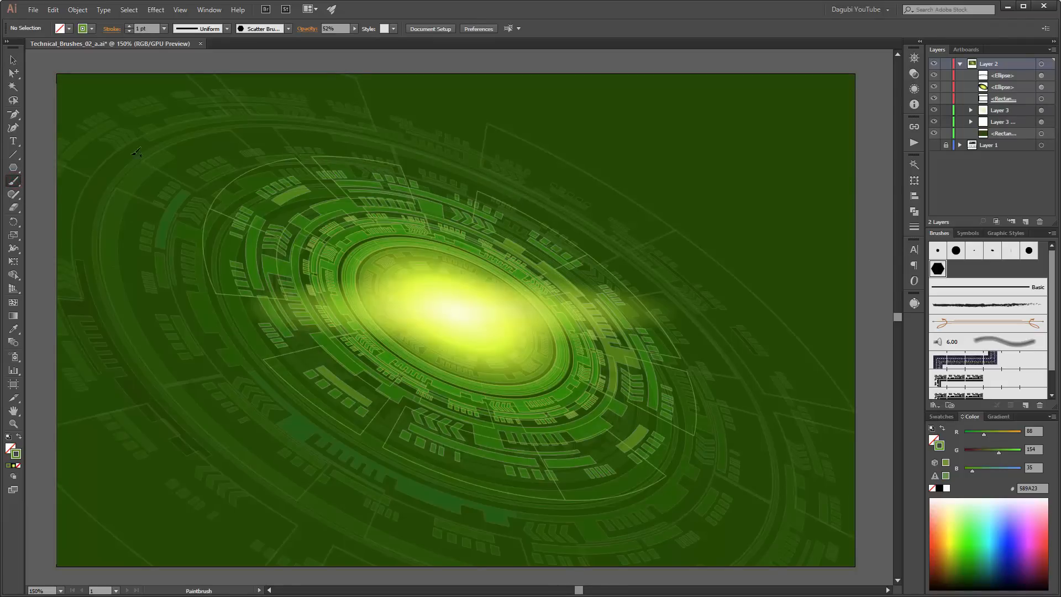
{"action": "left_click_drag", "start_coordinate": [216, 142], "coordinate": [217, 141]}
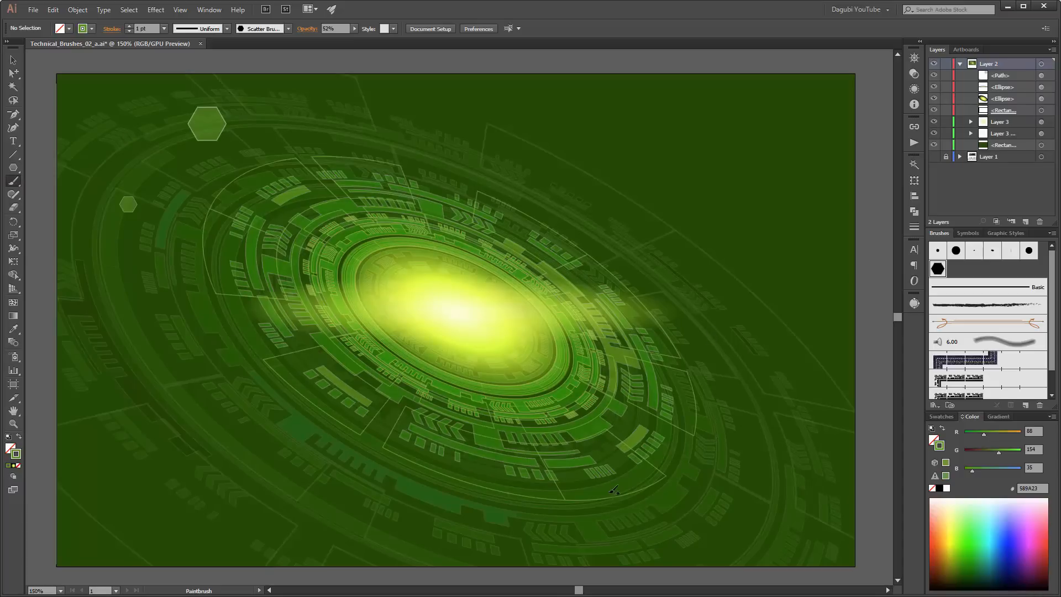
{"action": "left_click_drag", "start_coordinate": [558, 474], "coordinate": [557, 475]}
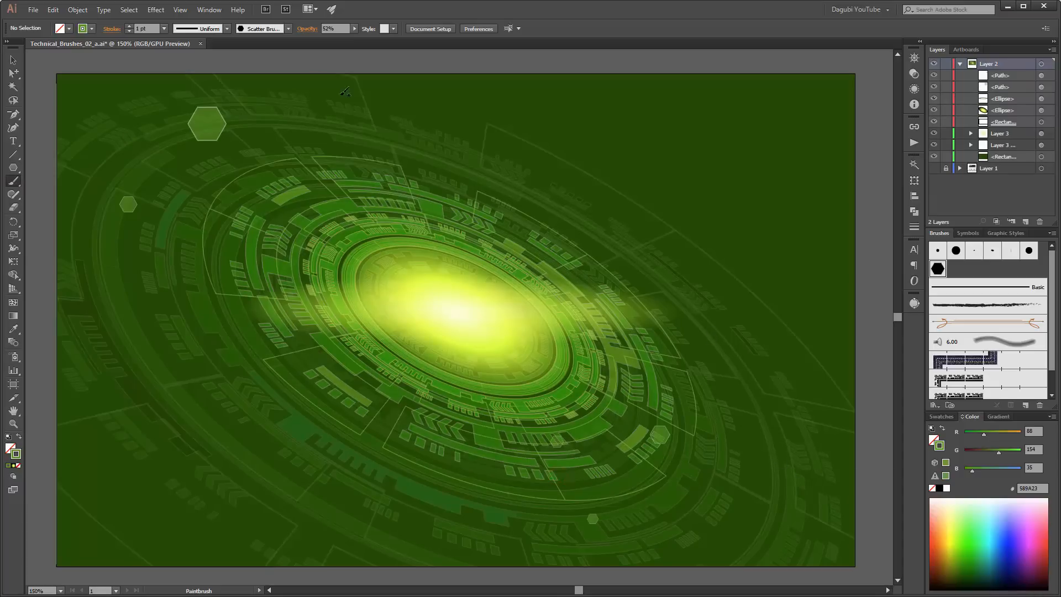
{"action": "left_click", "coordinate": [129, 26]}
{"action": "left_click_drag", "start_coordinate": [792, 501], "coordinate": [791, 502]}
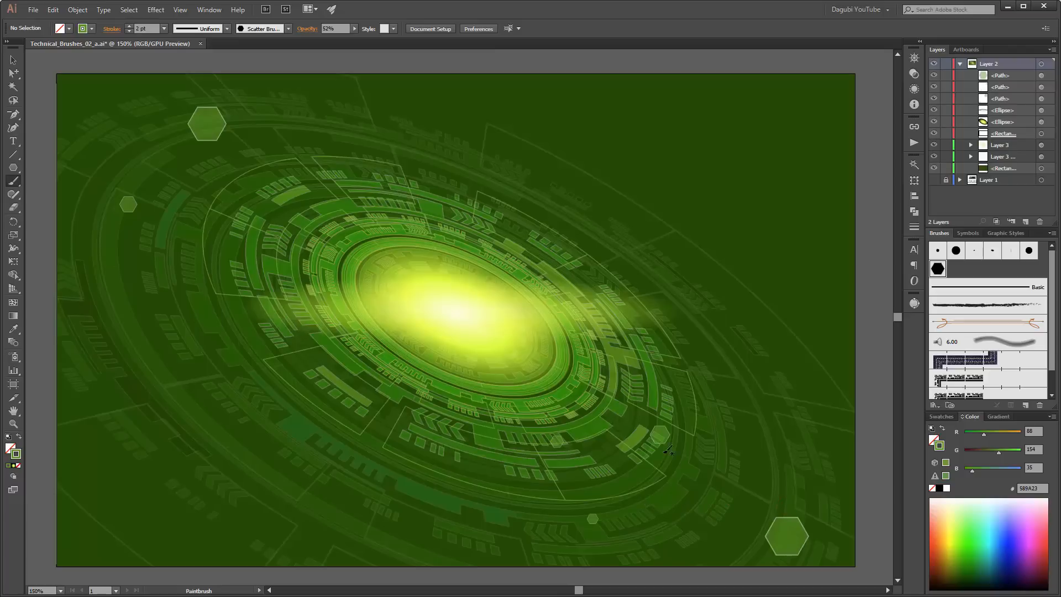
- Undo the oversized hexagon stroke over the lower rings and paint fainter 2 pt hexagons across the rings at 30% opacity
{"action": "left_click_drag", "start_coordinate": [603, 399], "coordinate": [529, 403]}
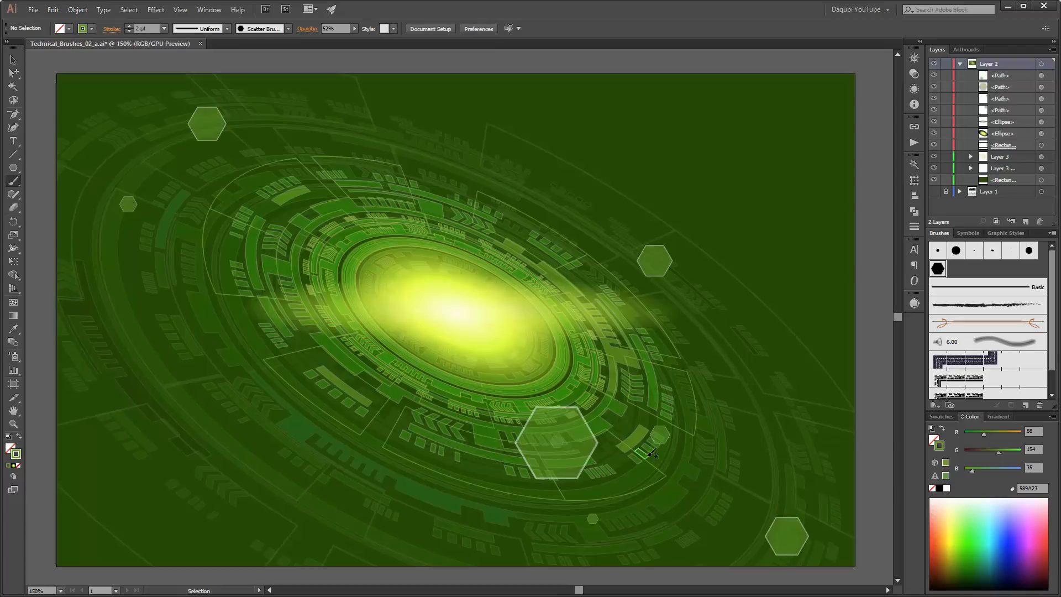
{"action": "key", "text": "ctrl+z"}
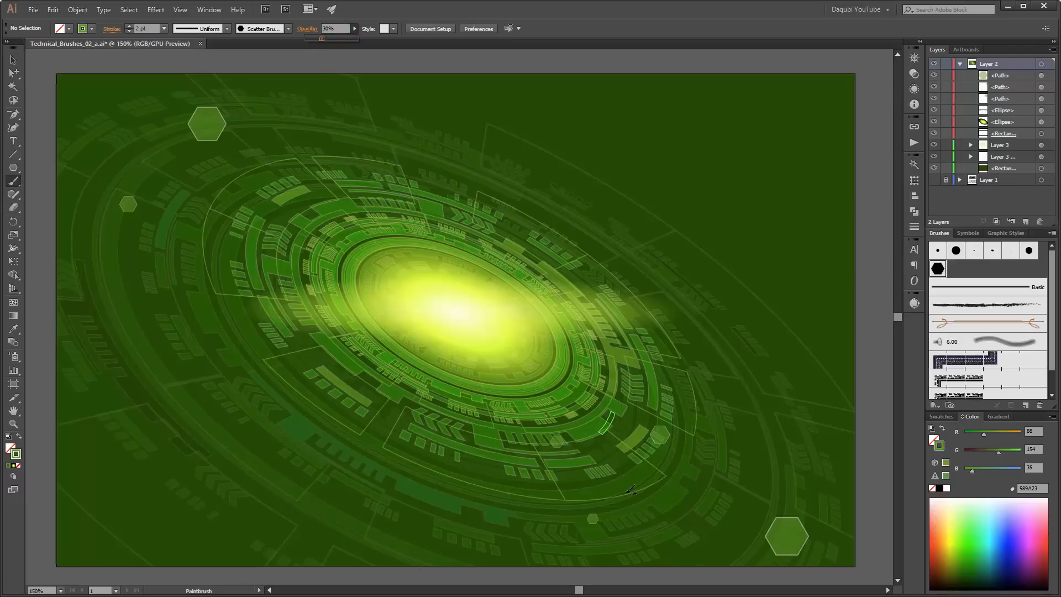
{"action": "left_click", "coordinate": [620, 490]}
{"action": "left_click", "coordinate": [755, 472]}
{"action": "left_click", "coordinate": [654, 440]}
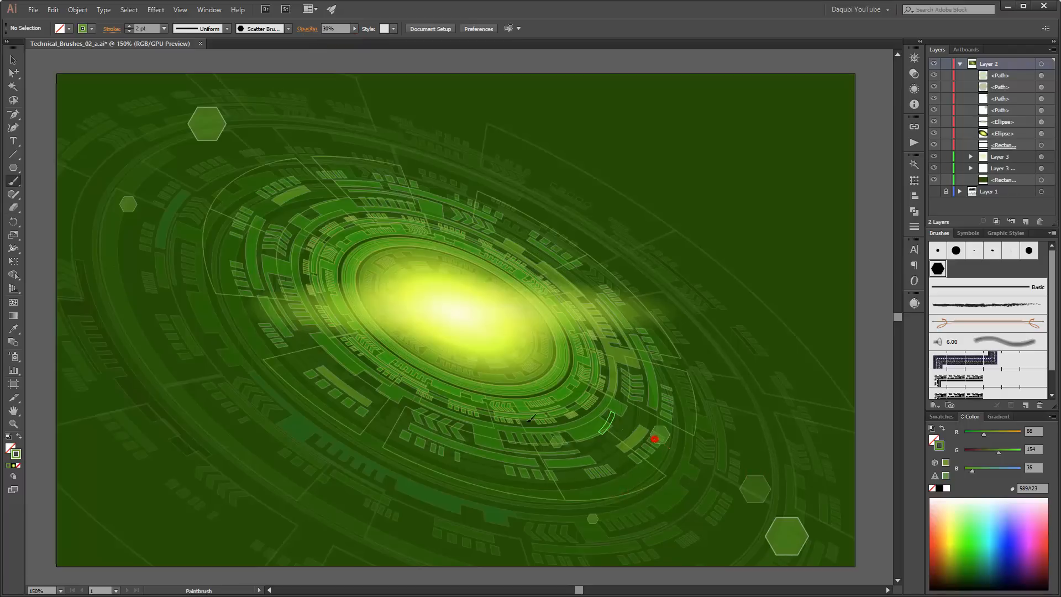
{"action": "left_click", "coordinate": [322, 192]}
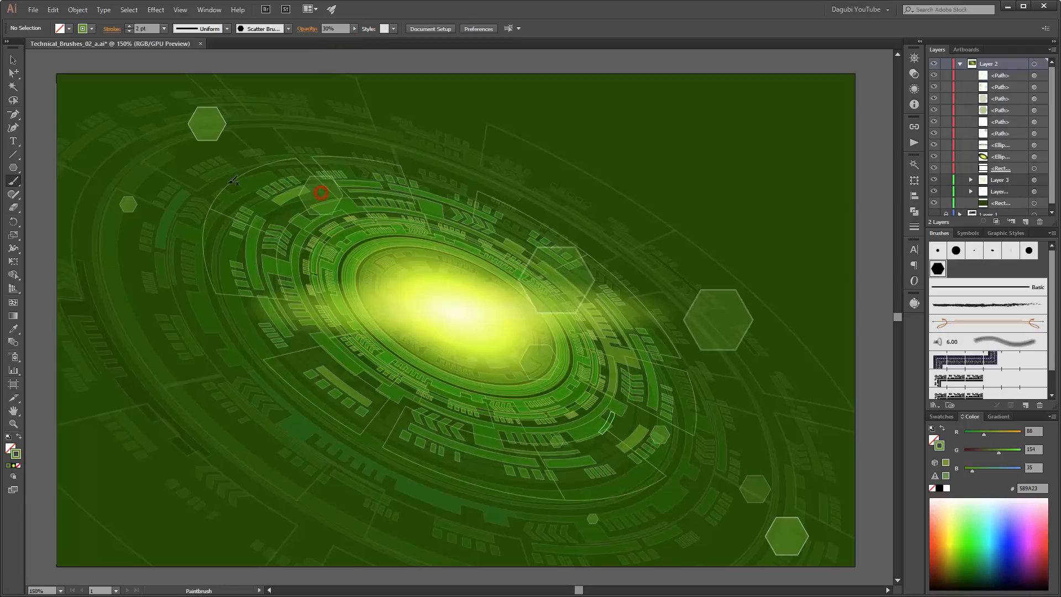
- Add hexagon strokes on the upper-left rings, plus tiny 0.5 pt ones from the central glow toward the lower-right rings
{"action": "mouse_move", "coordinate": [126, 114]}
{"action": "left_mouse_down"}
{"action": "mouse_move", "coordinate": [77, 110]}
{"action": "mouse_move", "coordinate": [132, 120]}
{"action": "left_mouse_up"}
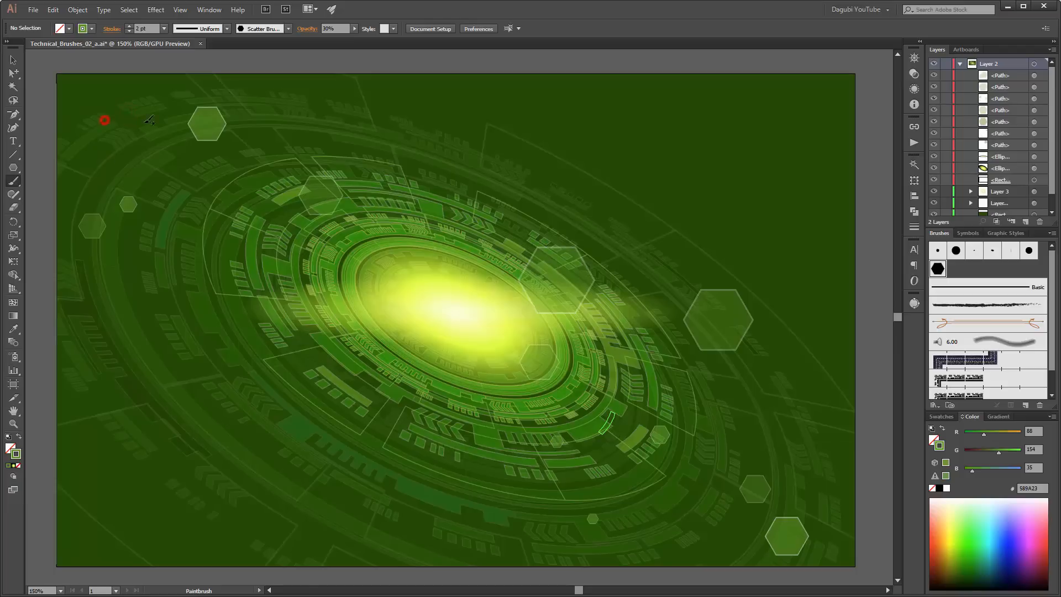
{"action": "left_click_drag", "start_coordinate": [162, 168], "coordinate": [221, 191]}
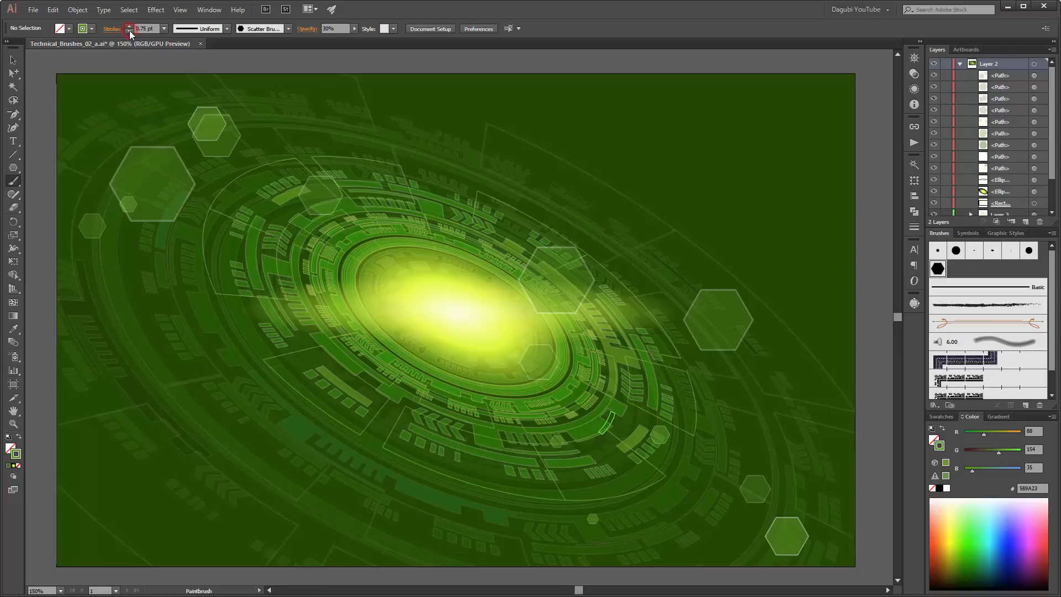
{"action": "left_click_drag", "start_coordinate": [294, 222], "coordinate": [494, 314]}
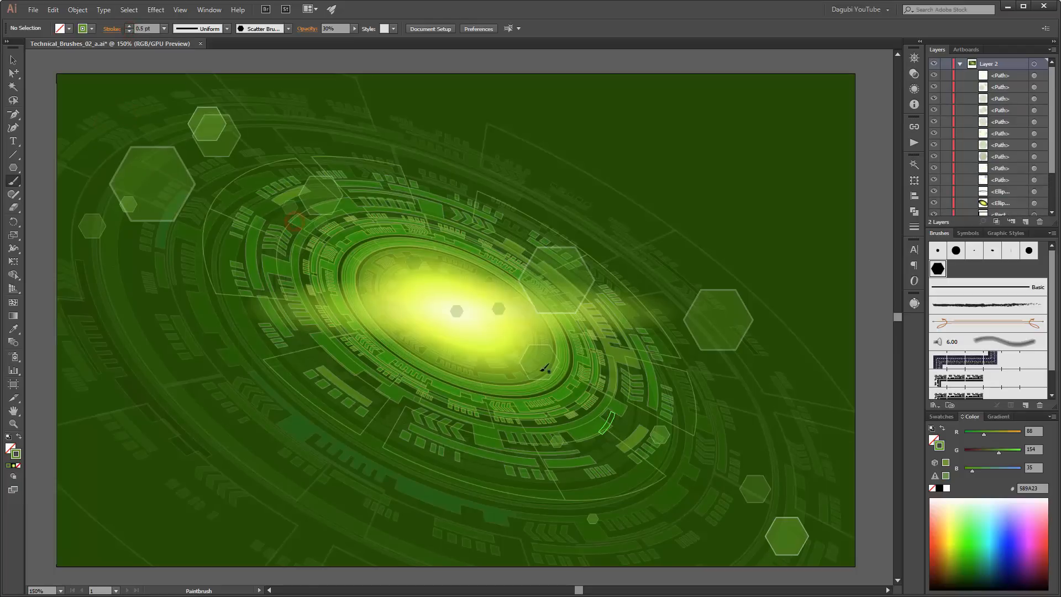
{"action": "left_click_drag", "start_coordinate": [531, 359], "coordinate": [683, 419]}
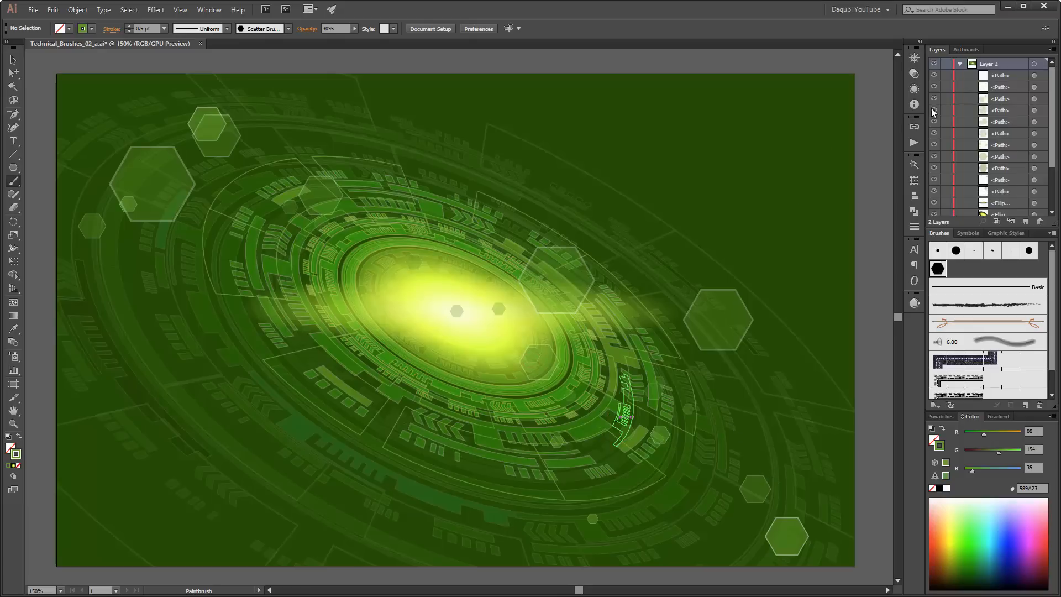
- Hide all the hexagon paths and show them again to compare the artwork with and without them
{"action": "left_click", "coordinate": [1029, 75]}
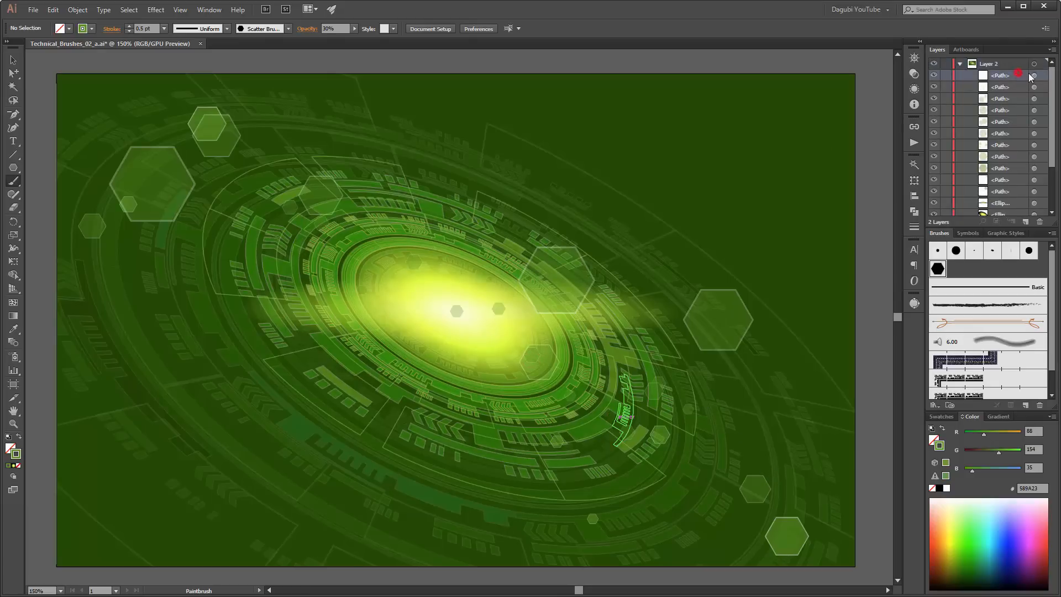
{"action": "left_click_drag", "start_coordinate": [934, 75], "coordinate": [934, 191]}
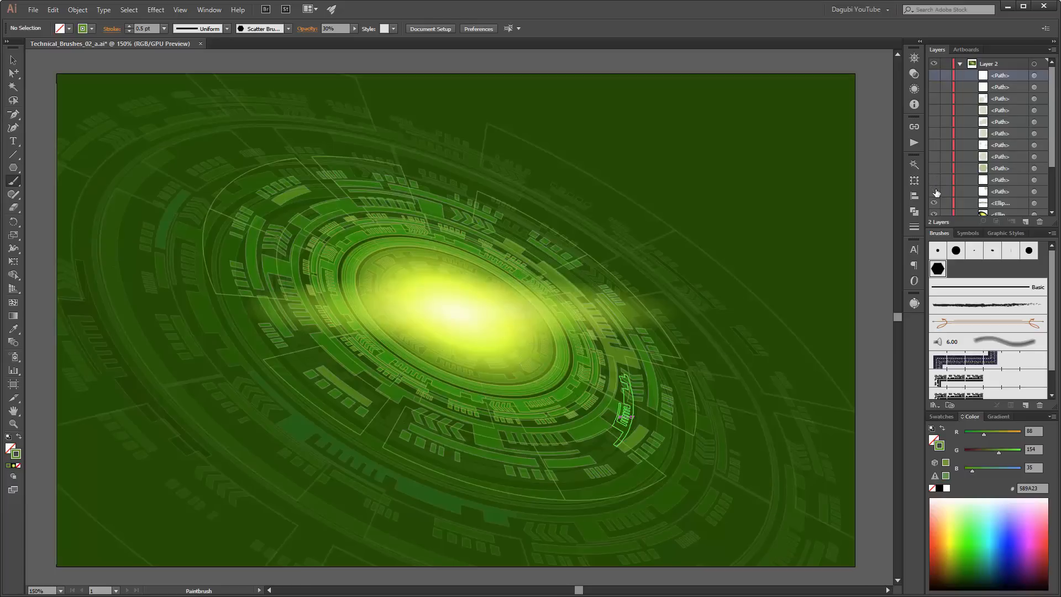
{"action": "left_click_drag", "start_coordinate": [934, 75], "coordinate": [935, 121]}
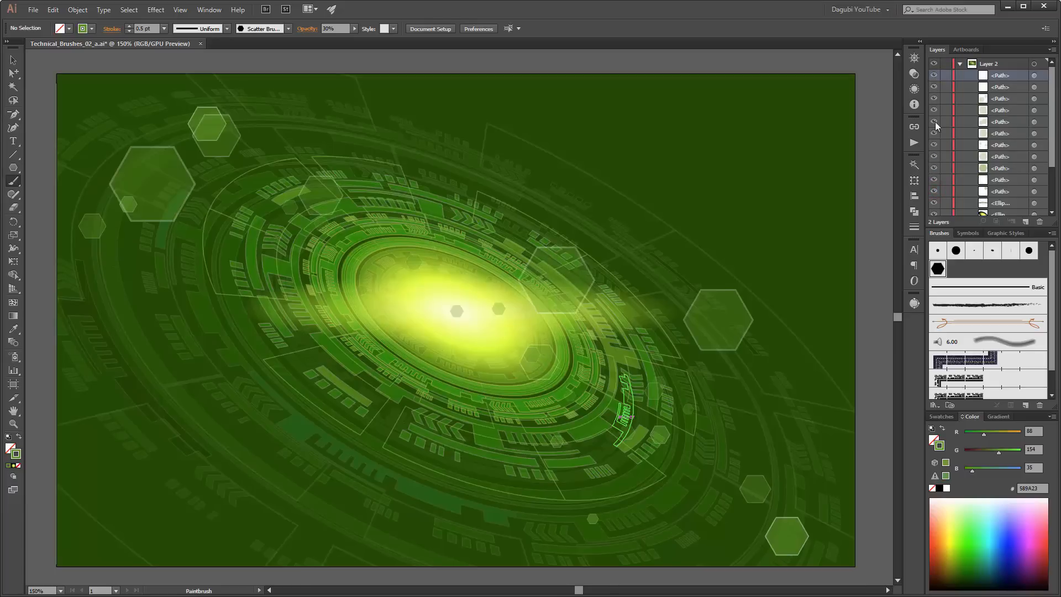
- Collect all the hexagon paths of Layer 2 into a new sublayer
{"action": "left_click", "coordinate": [1011, 192]}
{"action": "left_click", "coordinate": [1010, 75], "text": "shift"}
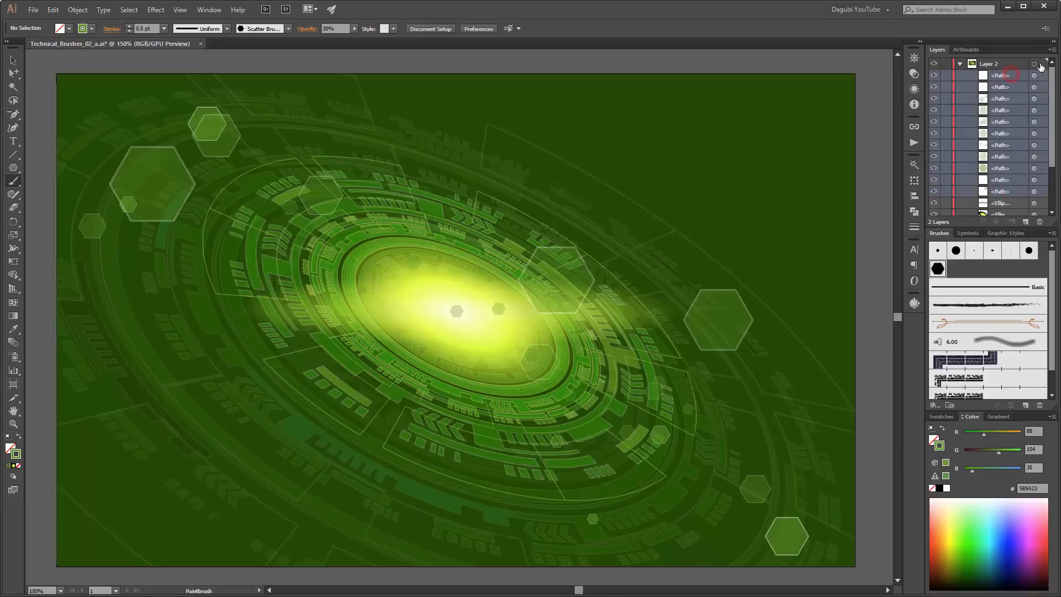
{"action": "left_click", "coordinate": [1053, 50]}
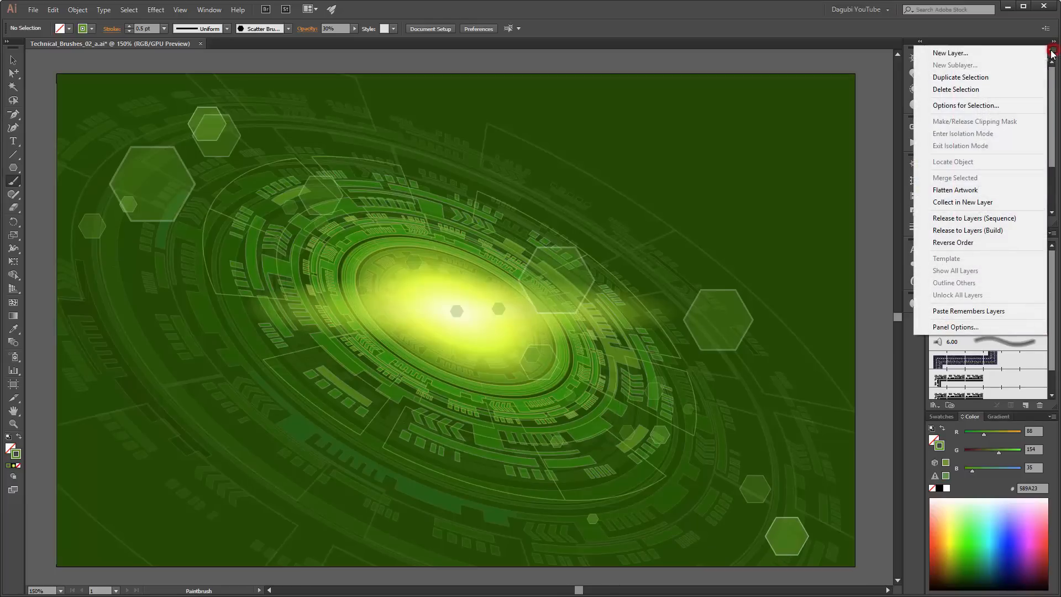
{"action": "left_click", "coordinate": [961, 204]}
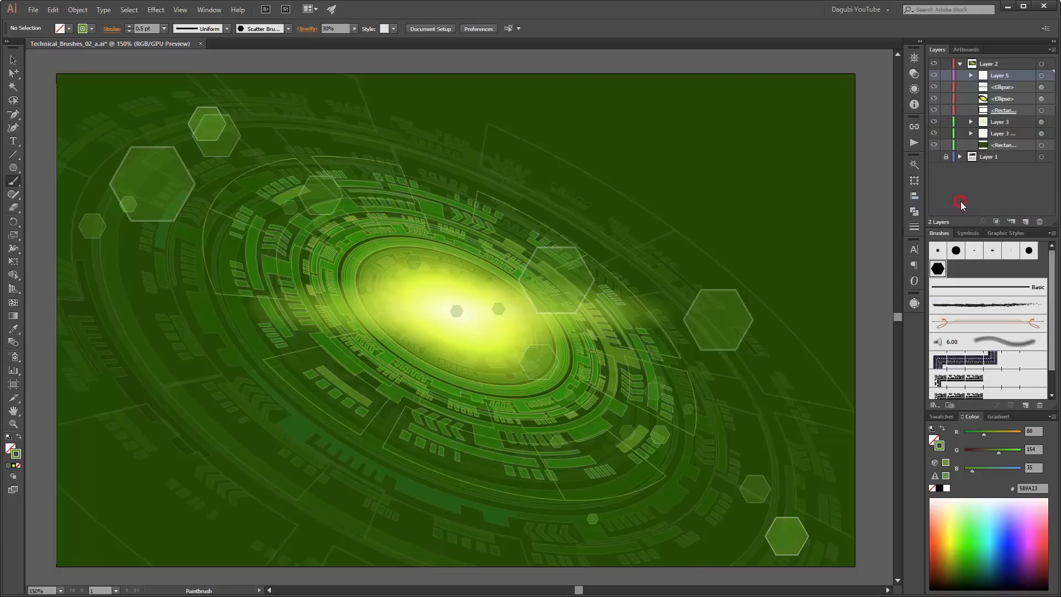
- Paint more tiny 0.5 pt hexagon strokes at 30% opacity inside Layer 5, over the central glow and its surrounding rings
{"action": "left_click", "coordinate": [971, 75]}
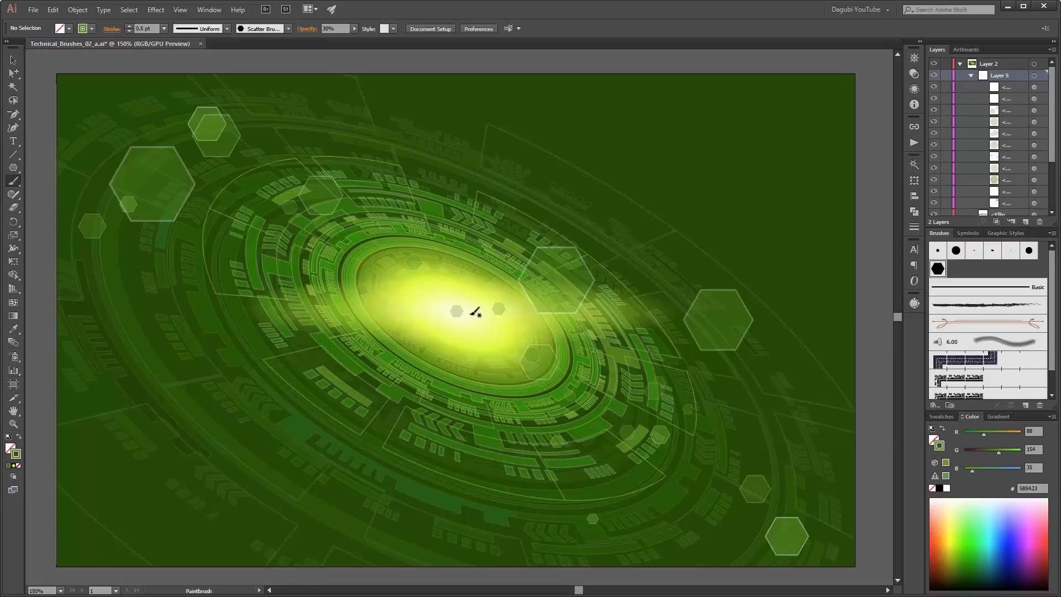
{"action": "left_click", "coordinate": [653, 407]}
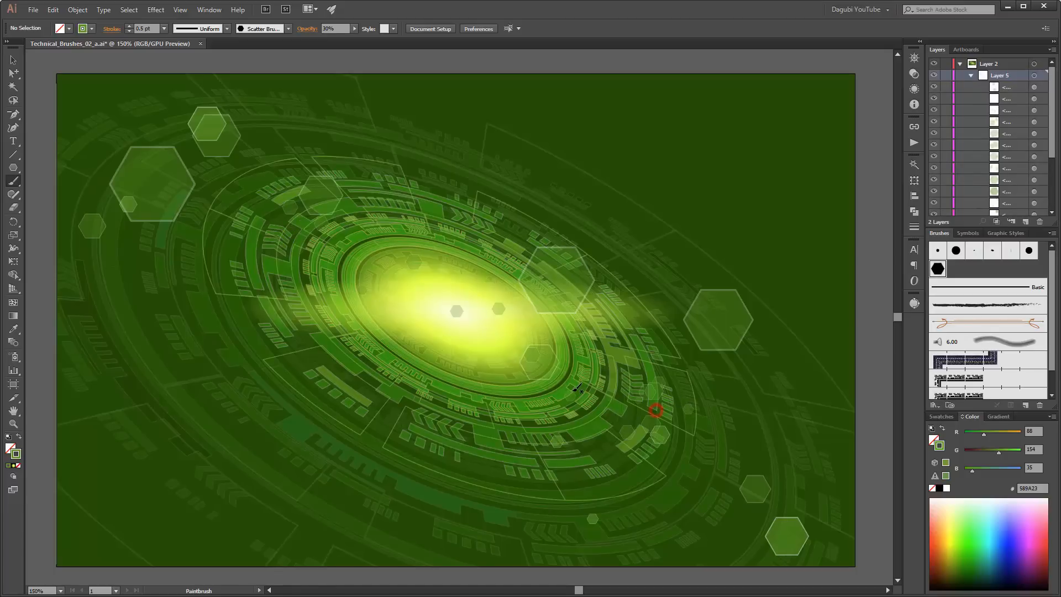
{"action": "left_click", "coordinate": [542, 355]}
{"action": "left_click", "coordinate": [377, 269]}
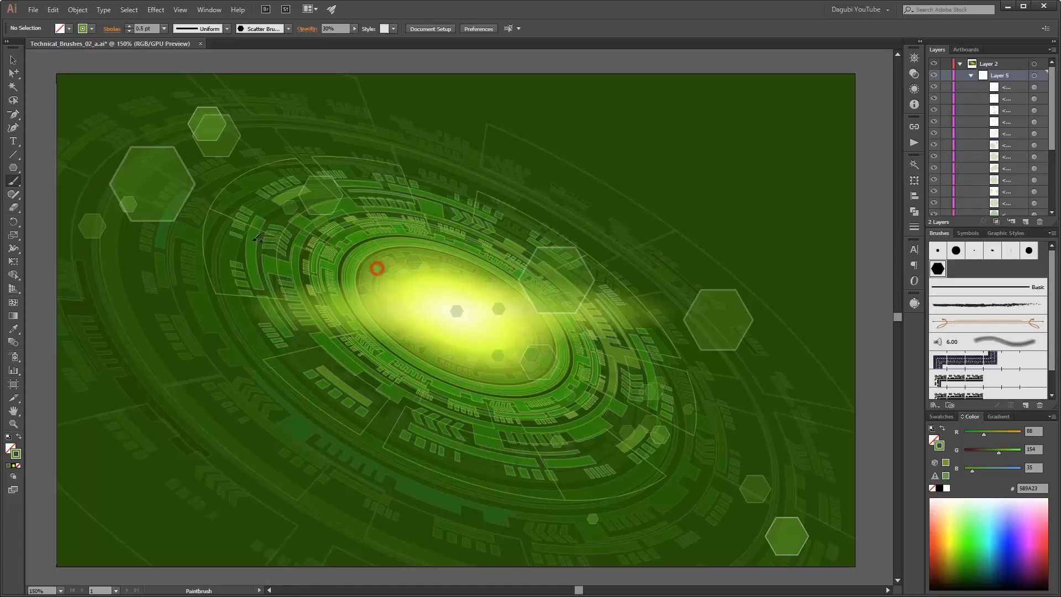
- Set the blending mode of the whole hexagon sublayer, Layer 5, to Screen and deselect it
{"action": "left_click", "coordinate": [1033, 75]}
{"action": "left_click", "coordinate": [914, 73]}
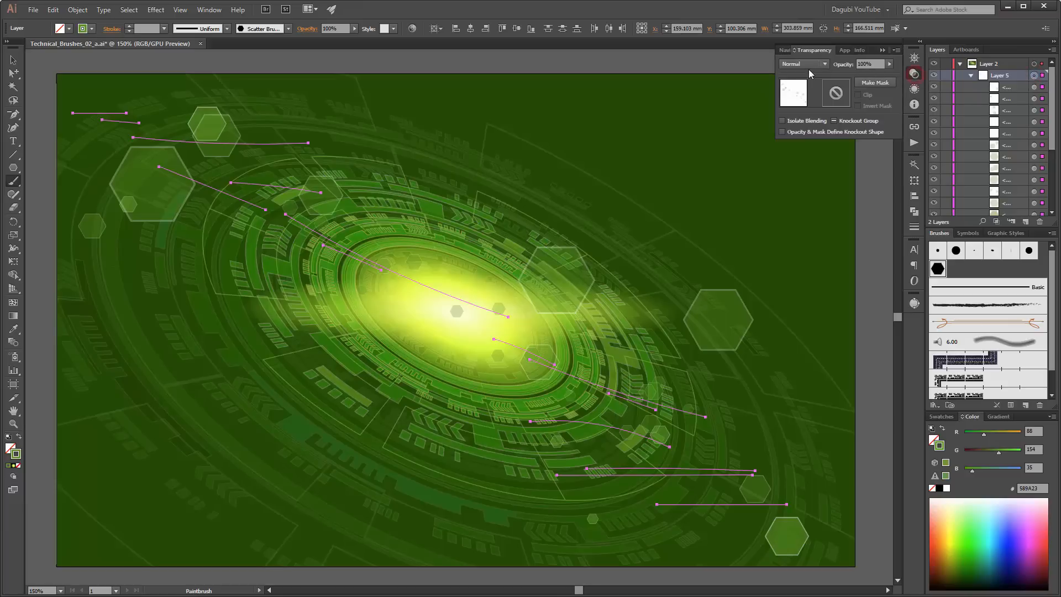
{"action": "left_click", "coordinate": [808, 65]}
{"action": "left_click", "coordinate": [822, 141]}
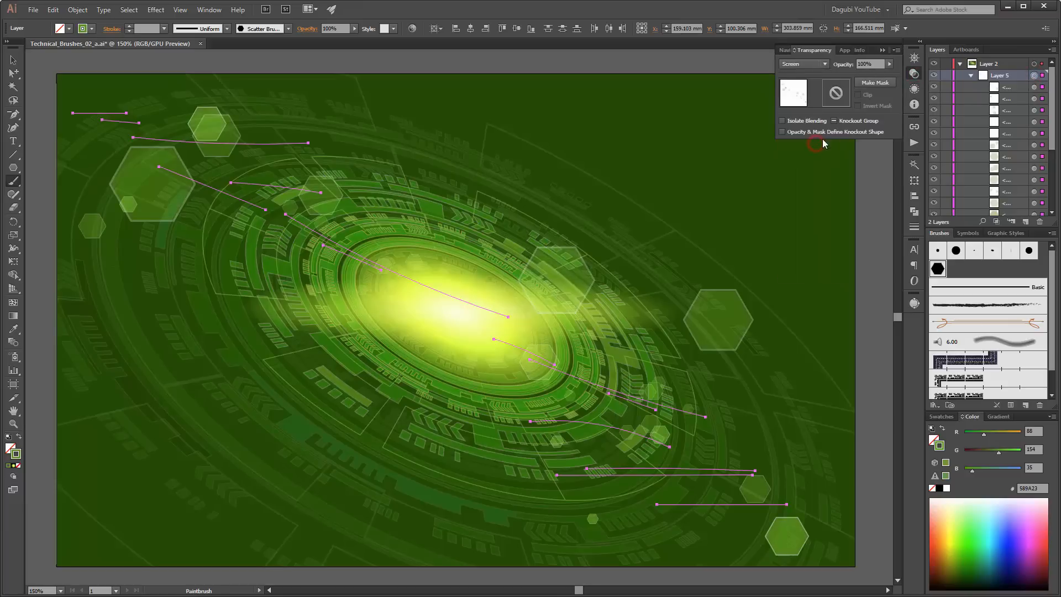
{"action": "left_click", "coordinate": [883, 50]}
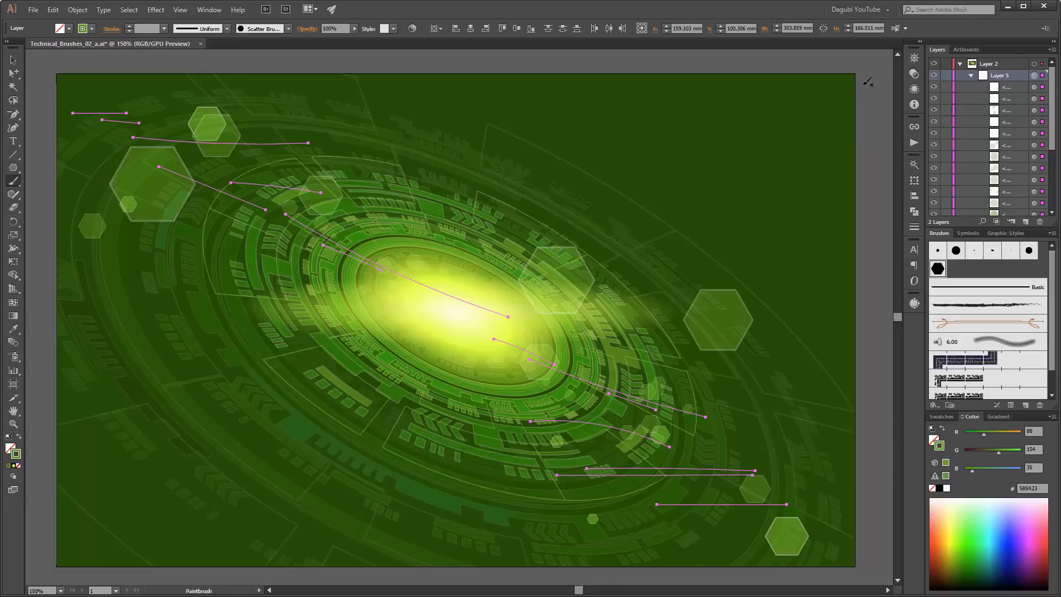
{"action": "key", "text": "ctrl+shift+a"}
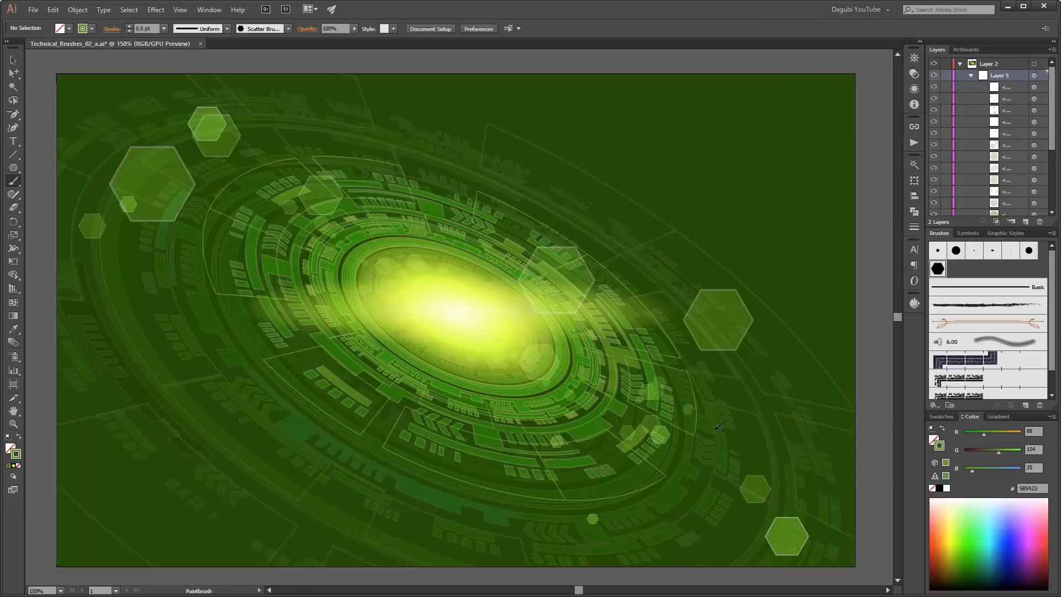
- Paint a 1 pt hexagon stroke across the lower-right rings and lower that path's opacity to 24%
{"action": "left_click_drag", "start_coordinate": [729, 450], "coordinate": [616, 410]}
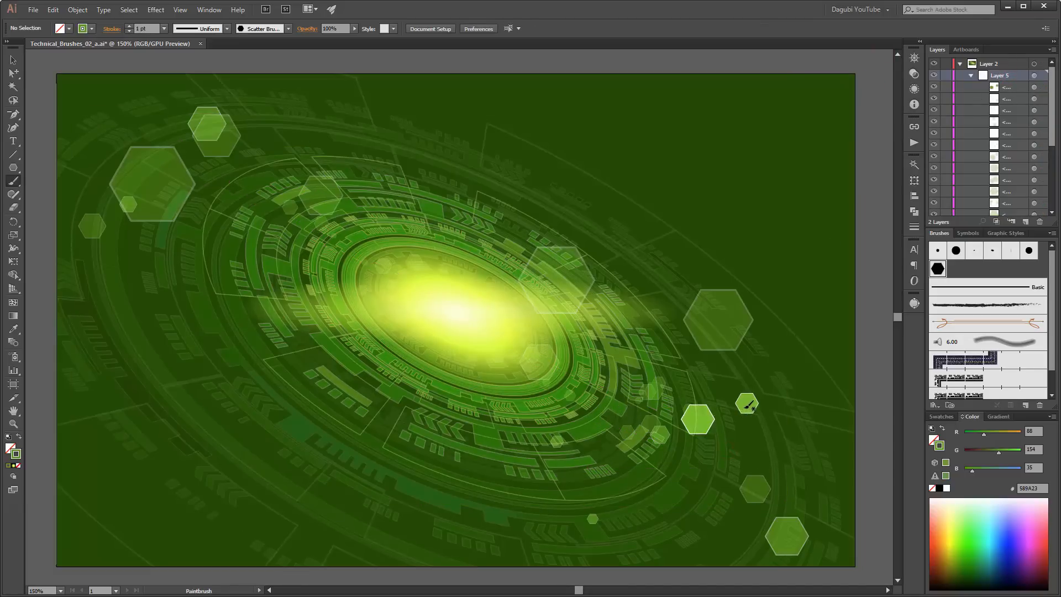
{"action": "key", "text": "v"}
{"action": "left_click", "coordinate": [742, 408], "text": "ctrl"}
{"action": "left_click", "coordinate": [744, 406], "text": "ctrl"}
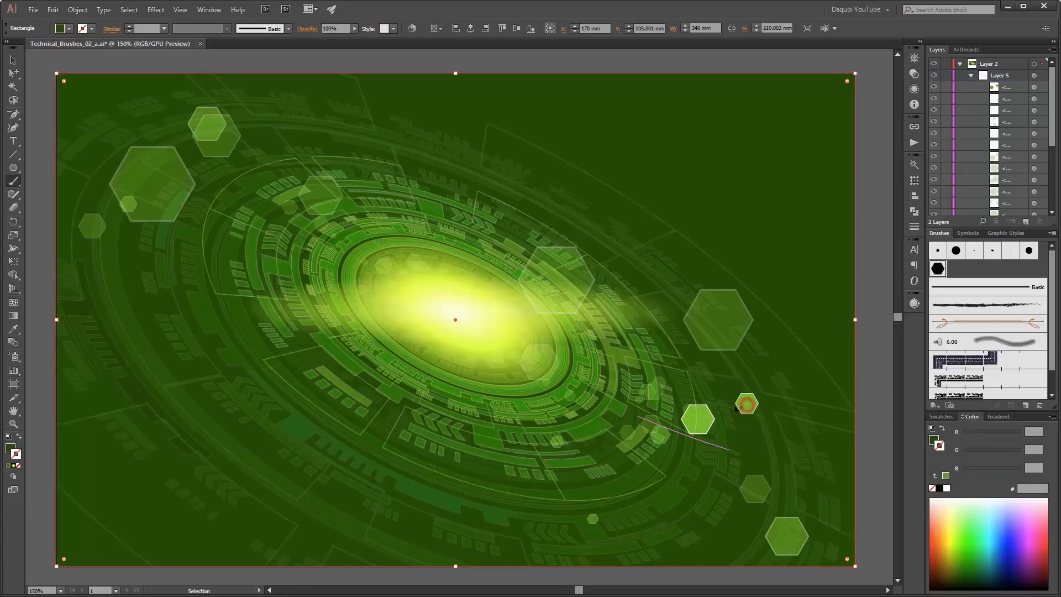
{"action": "left_click", "coordinate": [1034, 87]}
{"action": "left_click", "coordinate": [354, 29]}
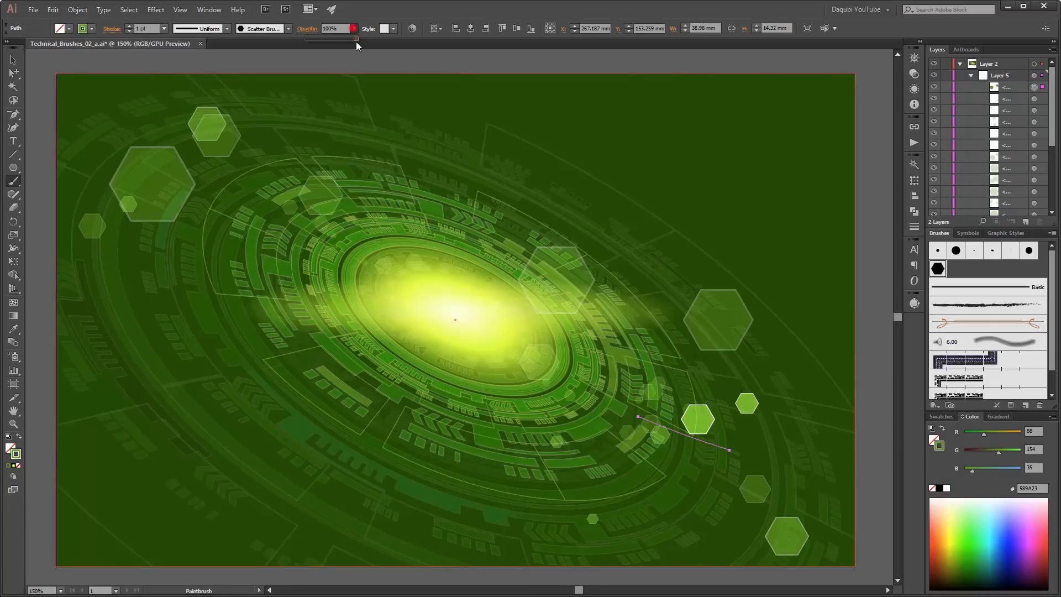
{"action": "left_click_drag", "start_coordinate": [338, 38], "coordinate": [317, 38]}
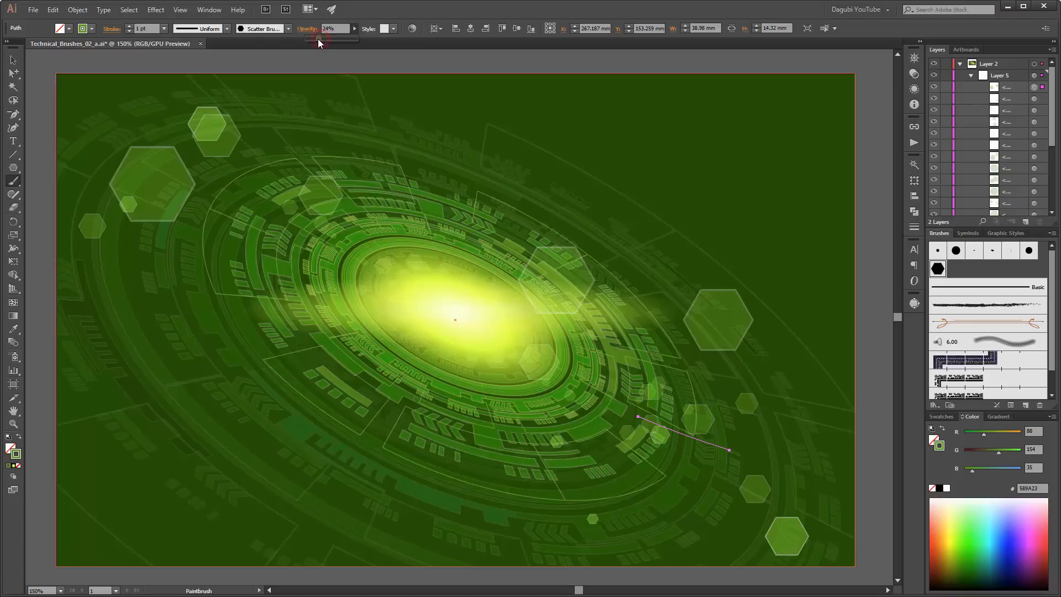
- Reduce the stroke weight of the new hexagon path to 0.25 pt and deselect it
{"action": "left_click", "coordinate": [879, 82], "text": "ctrl"}
{"action": "left_click", "coordinate": [130, 32]}
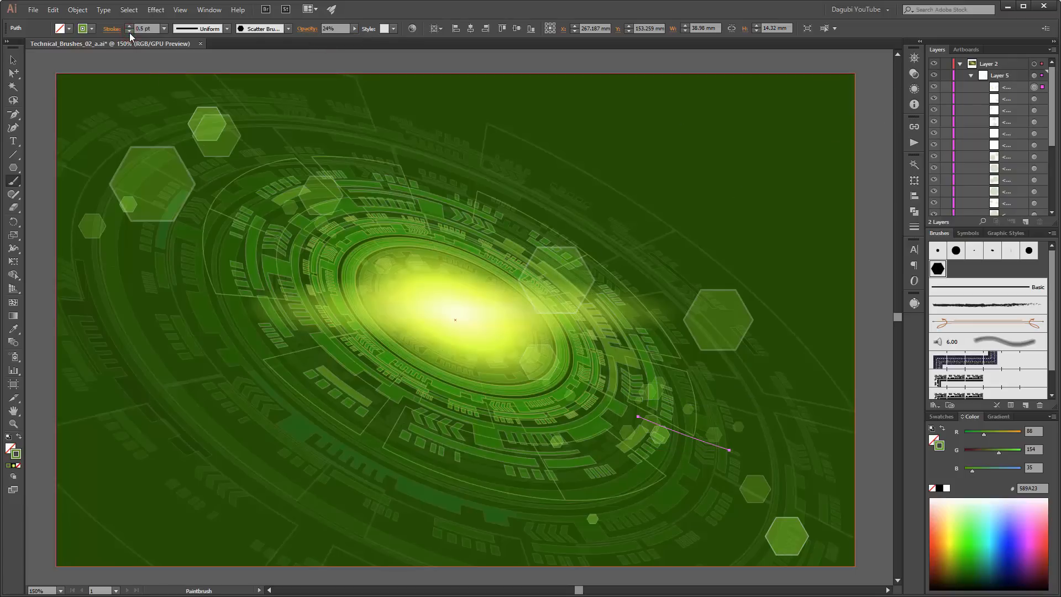
{"action": "left_click", "coordinate": [129, 32]}
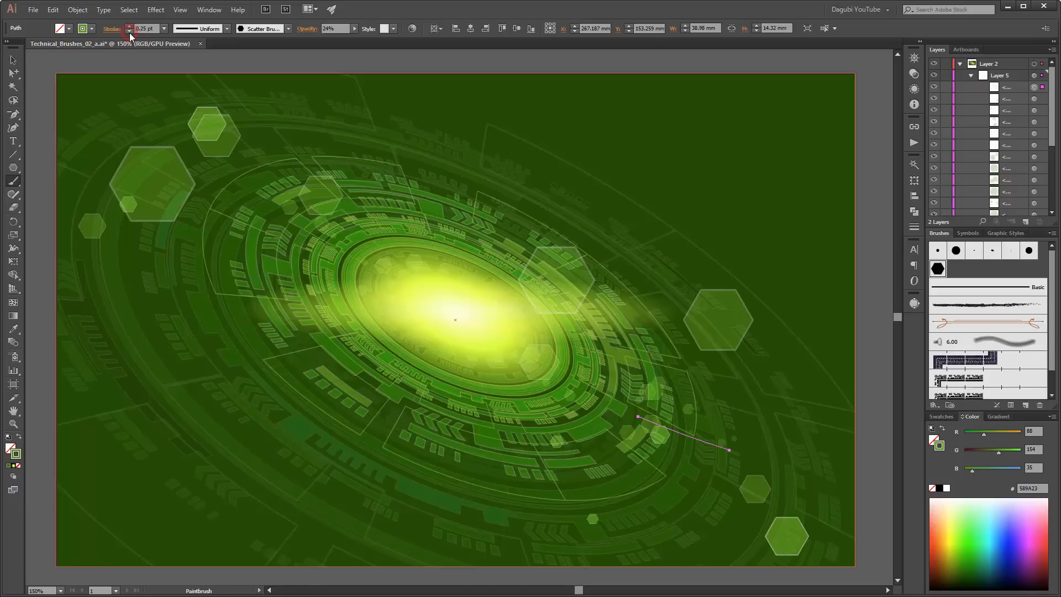
{"action": "left_click", "coordinate": [879, 63], "text": "ctrl"}
- Paint several 0.25 pt hexagon strokes at 24% opacity across the glow, the lower-right rings and the upper-left rings
{"action": "mouse_move", "coordinate": [241, 245]}
{"action": "left_mouse_down"}
{"action": "mouse_move", "coordinate": [336, 261]}
{"action": "mouse_move", "coordinate": [398, 287]}
{"action": "left_mouse_up"}
{"action": "left_click_drag", "start_coordinate": [299, 239], "coordinate": [409, 296]}
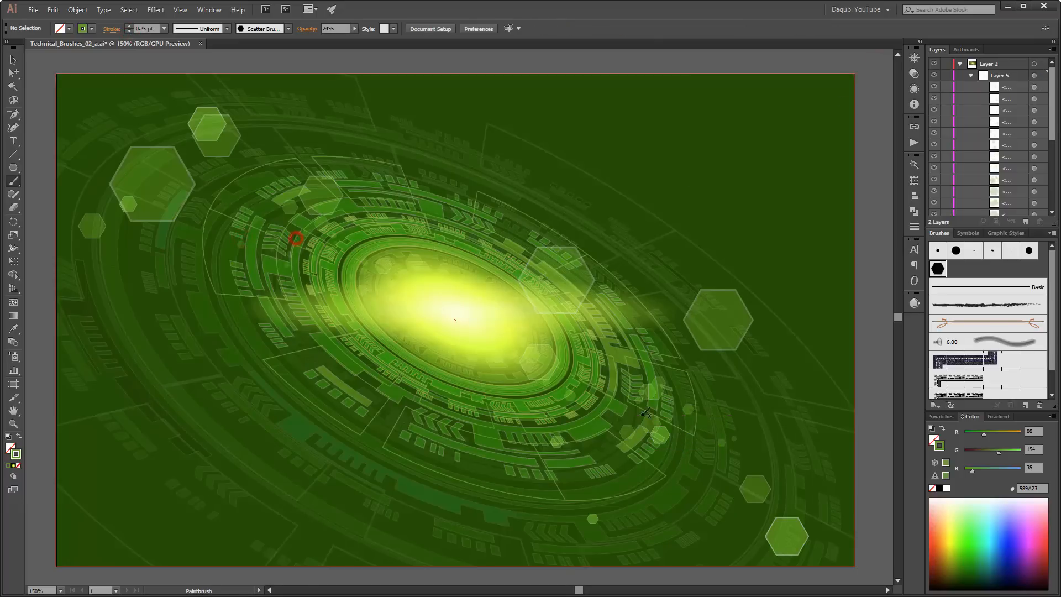
{"action": "left_click_drag", "start_coordinate": [560, 359], "coordinate": [718, 428]}
{"action": "left_click_drag", "start_coordinate": [723, 435], "coordinate": [643, 421]}
{"action": "mouse_move", "coordinate": [703, 475]}
{"action": "left_mouse_down"}
{"action": "mouse_move", "coordinate": [802, 494]}
{"action": "mouse_move", "coordinate": [586, 446]}
{"action": "left_mouse_up"}
{"action": "mouse_move", "coordinate": [101, 98]}
{"action": "left_mouse_down"}
{"action": "mouse_move", "coordinate": [239, 163]}
{"action": "mouse_move", "coordinate": [119, 153]}
{"action": "left_mouse_up"}
{"action": "left_click_drag", "start_coordinate": [188, 187], "coordinate": [295, 222]}
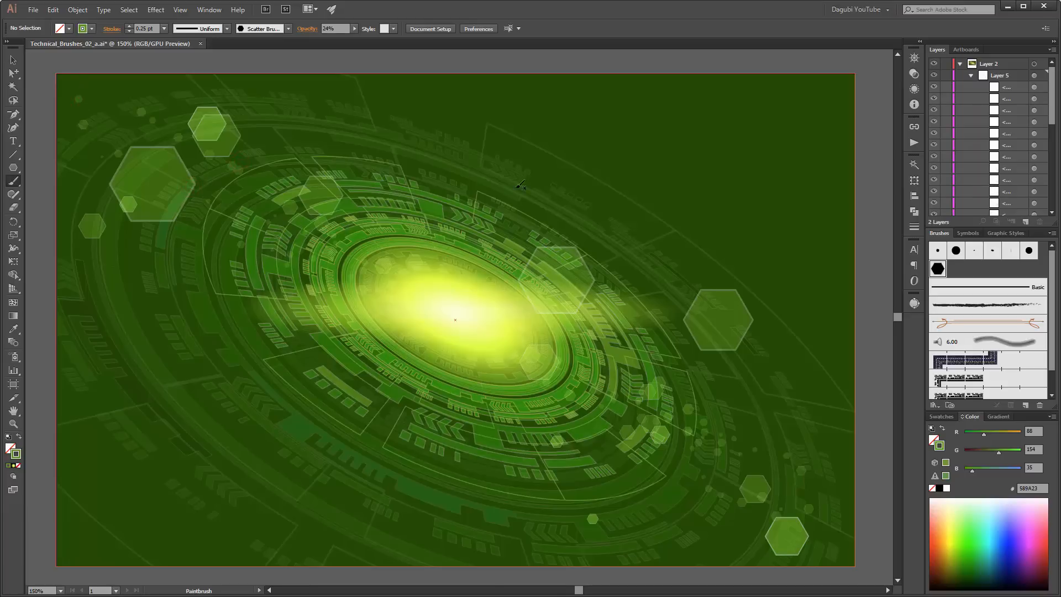
- Draw a circle about 12.8 mm wide in the empty upper-right area, filled black without a stroke, and shift it slightly toward the corner
{"action": "left_click", "coordinate": [14, 169]}
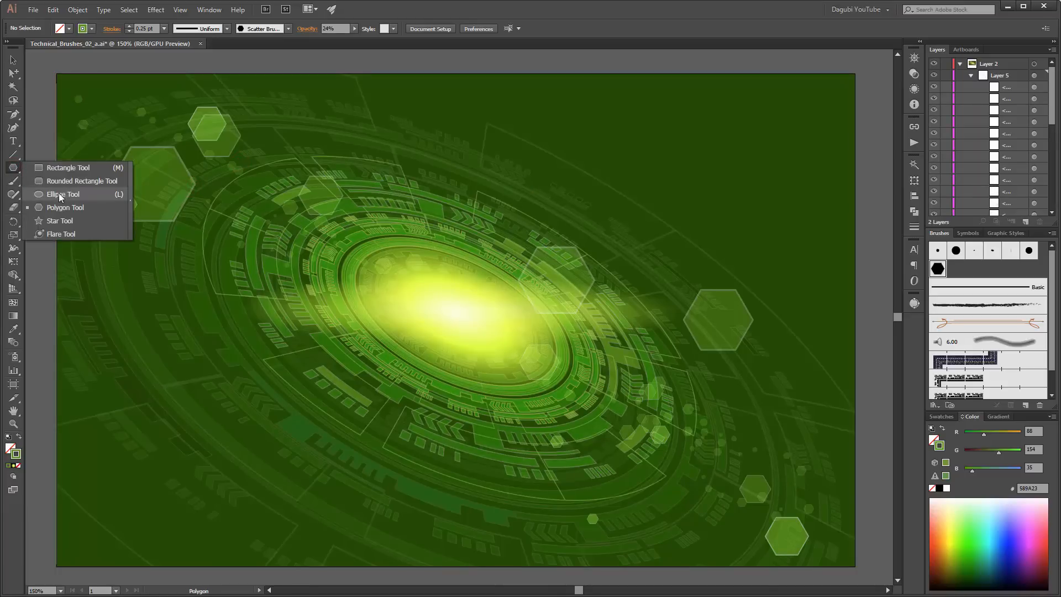
{"action": "left_click", "coordinate": [59, 194]}
{"action": "left_click_drag", "start_coordinate": [706, 115], "coordinate": [738, 145]}
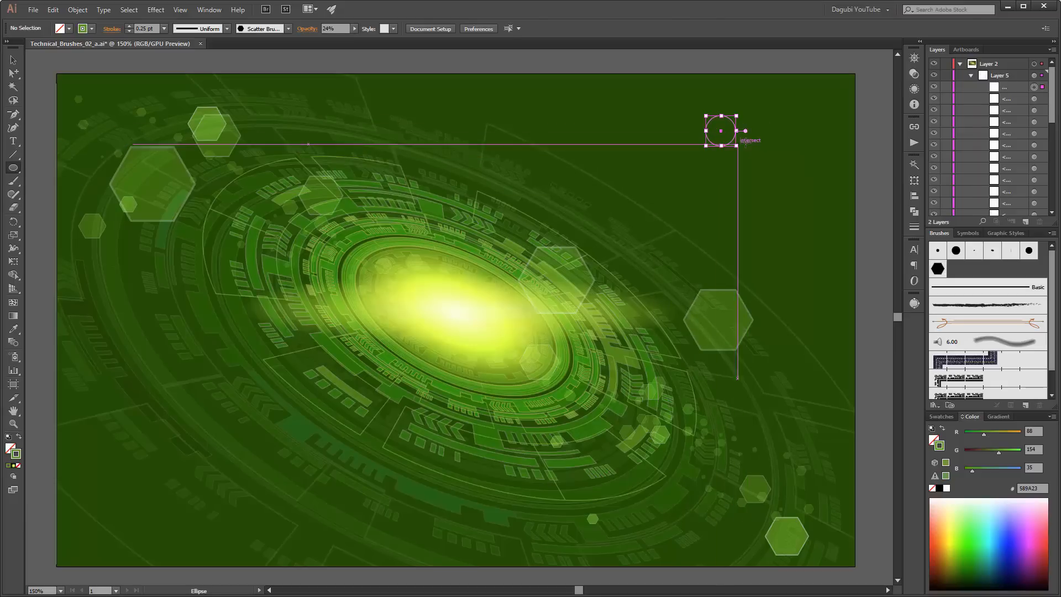
{"action": "left_click", "coordinate": [934, 488]}
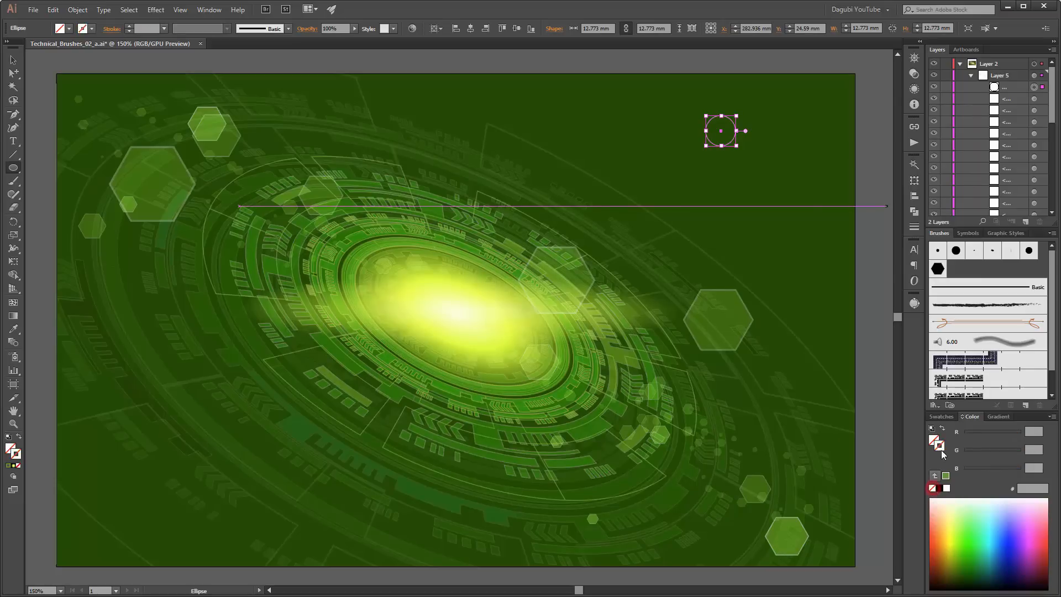
{"action": "left_click", "coordinate": [940, 488]}
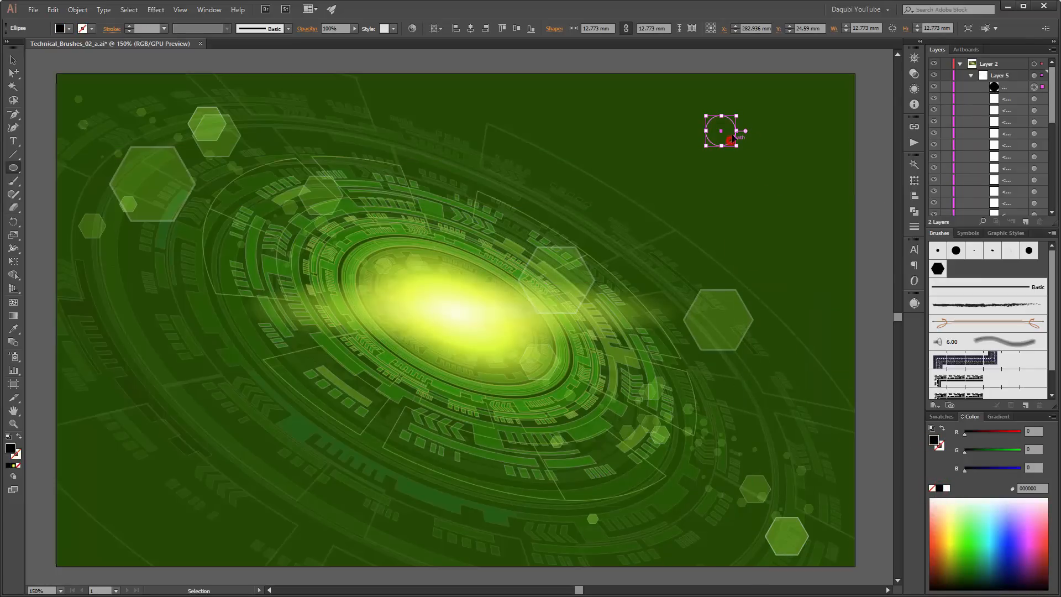
{"action": "left_click_drag", "start_coordinate": [732, 138], "coordinate": [768, 125]}
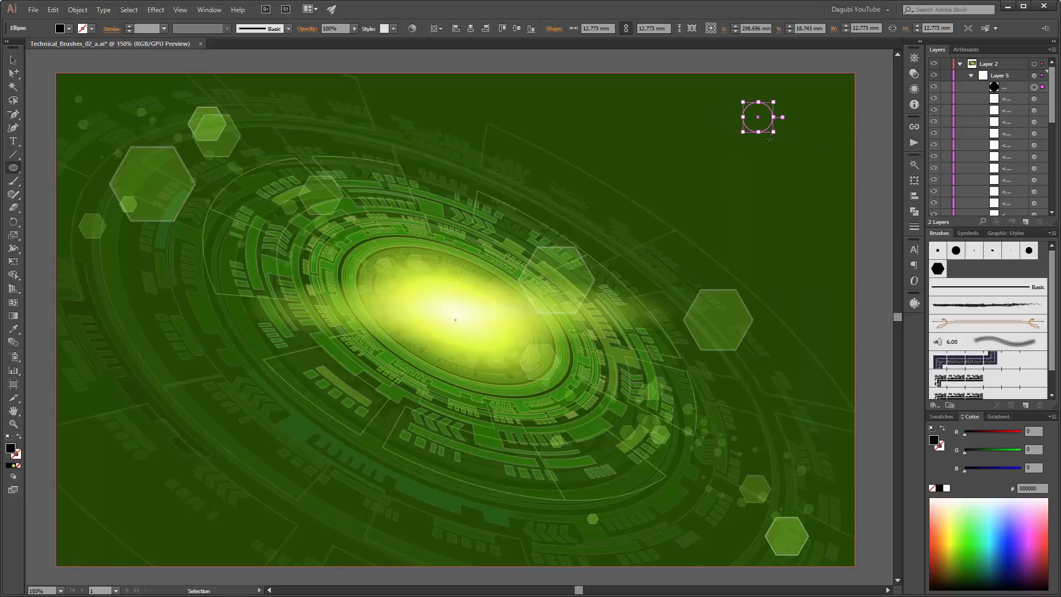
- Move the black circle out of Layer 5 to the top of Layer 2, and toggle Layer 5's visibility off and on
{"action": "left_click", "coordinate": [1016, 85]}
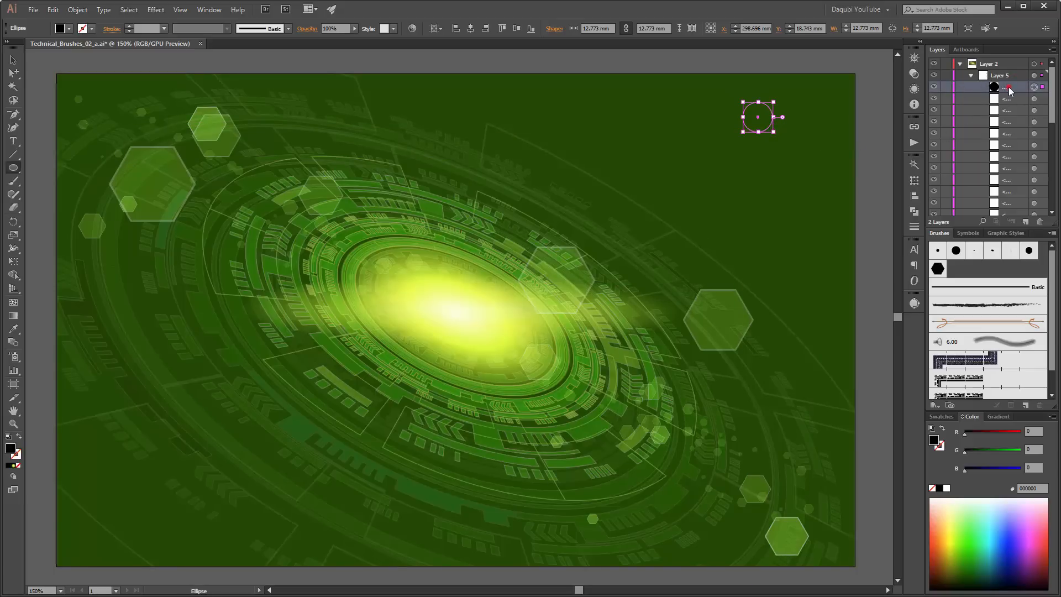
{"action": "left_click_drag", "start_coordinate": [1009, 92], "coordinate": [1015, 73]}
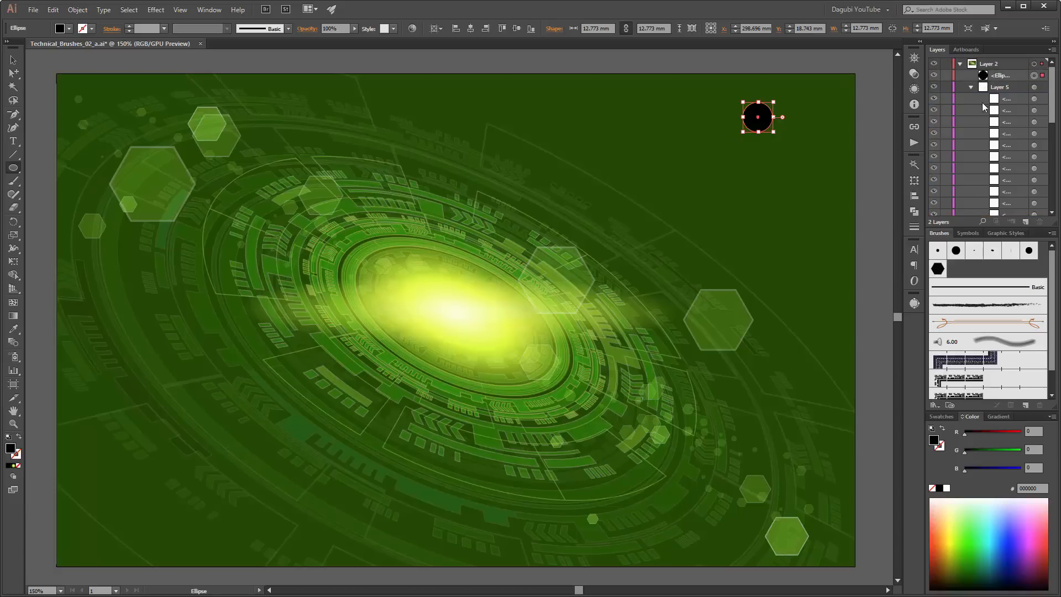
{"action": "left_click", "coordinate": [934, 87]}
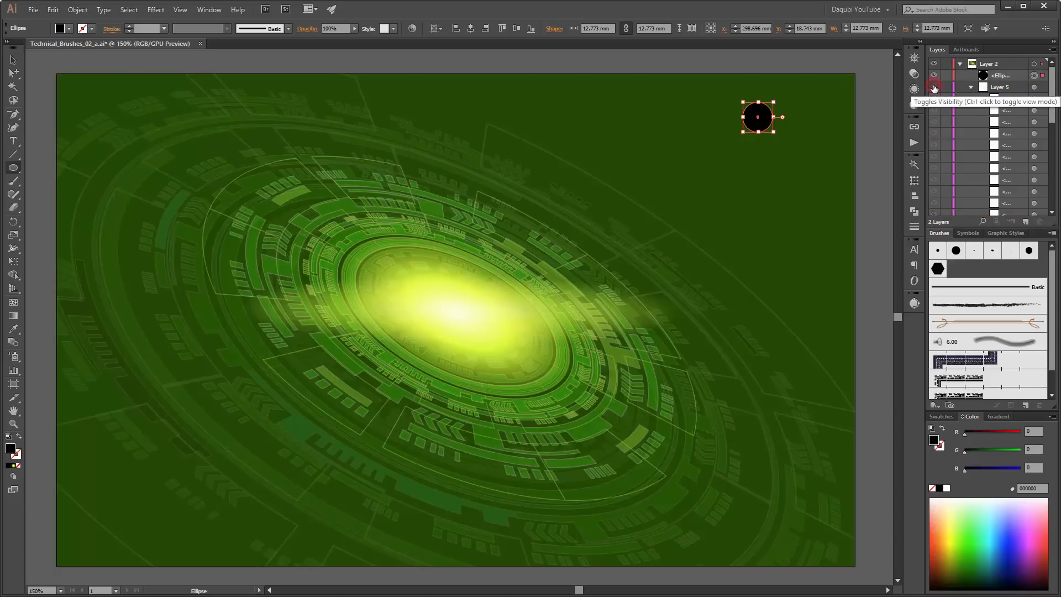
{"action": "left_click", "coordinate": [934, 88]}
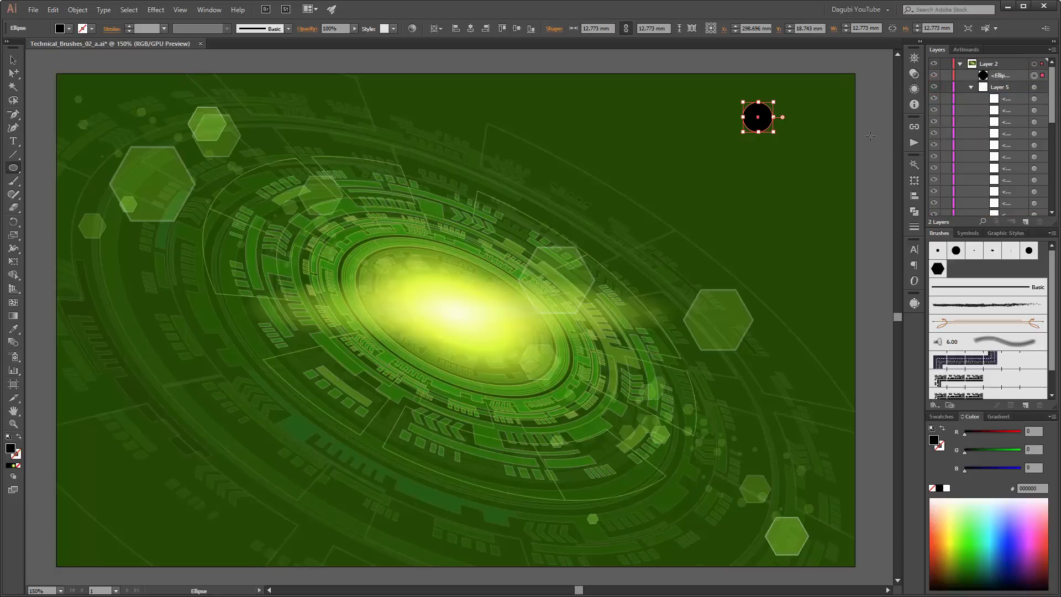
- Start a new scatter brush from the black circle, with its size, spacing and scatter set to Random
{"action": "left_click", "coordinate": [1025, 406]}
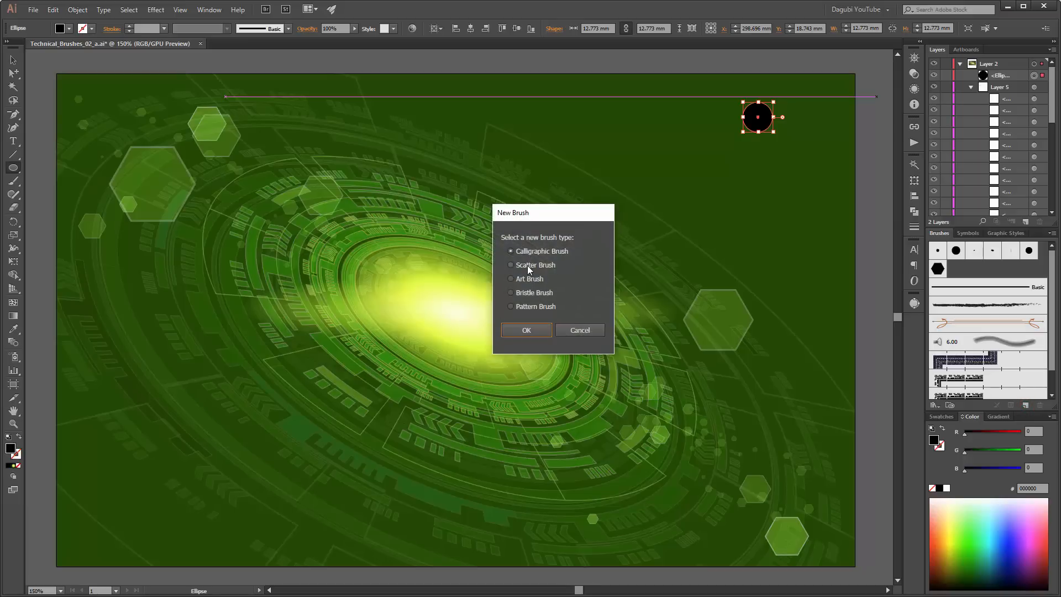
{"action": "left_click", "coordinate": [528, 265]}
{"action": "left_click", "coordinate": [531, 328]}
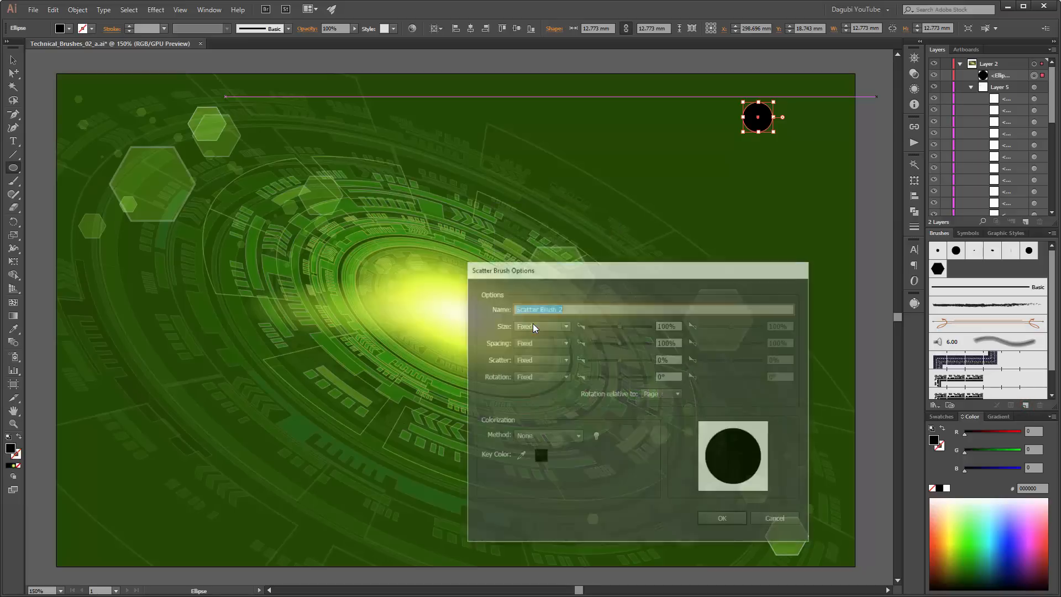
{"action": "left_click", "coordinate": [535, 326]}
{"action": "left_click", "coordinate": [535, 349]}
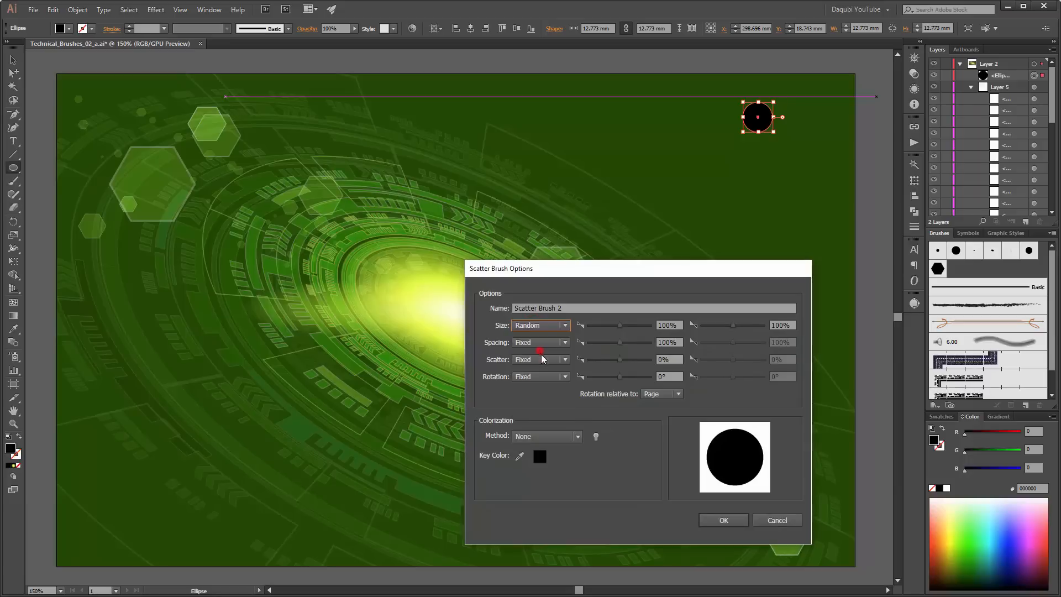
{"action": "left_click", "coordinate": [541, 342]}
{"action": "left_click", "coordinate": [544, 367]}
{"action": "left_click", "coordinate": [541, 360]}
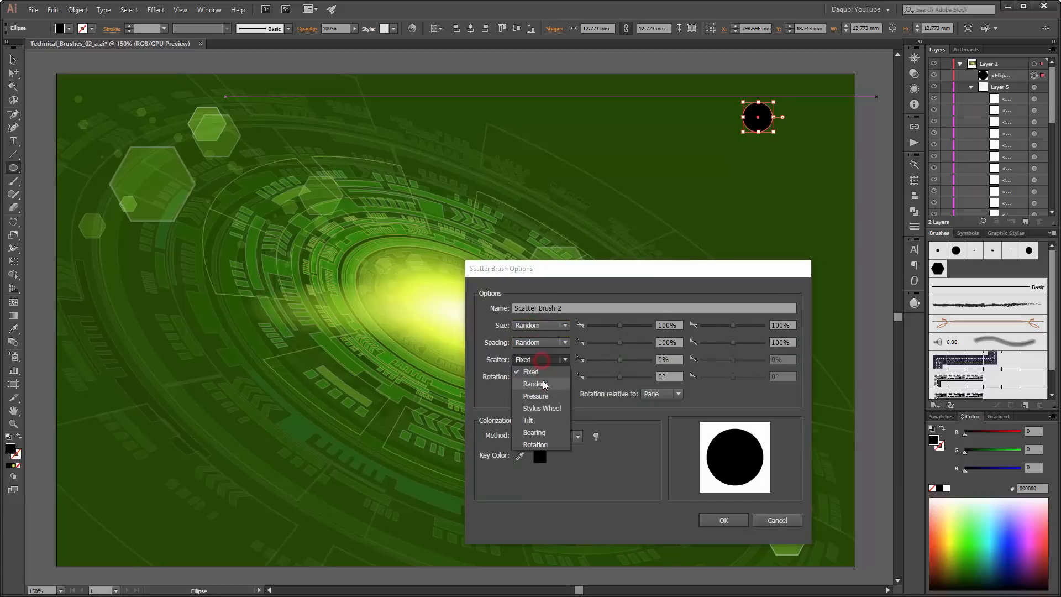
{"action": "left_click", "coordinate": [544, 384]}
- Create the circle scatter brush with Tints colorization and delete the source circle from the artwork
{"action": "left_click", "coordinate": [559, 437]}
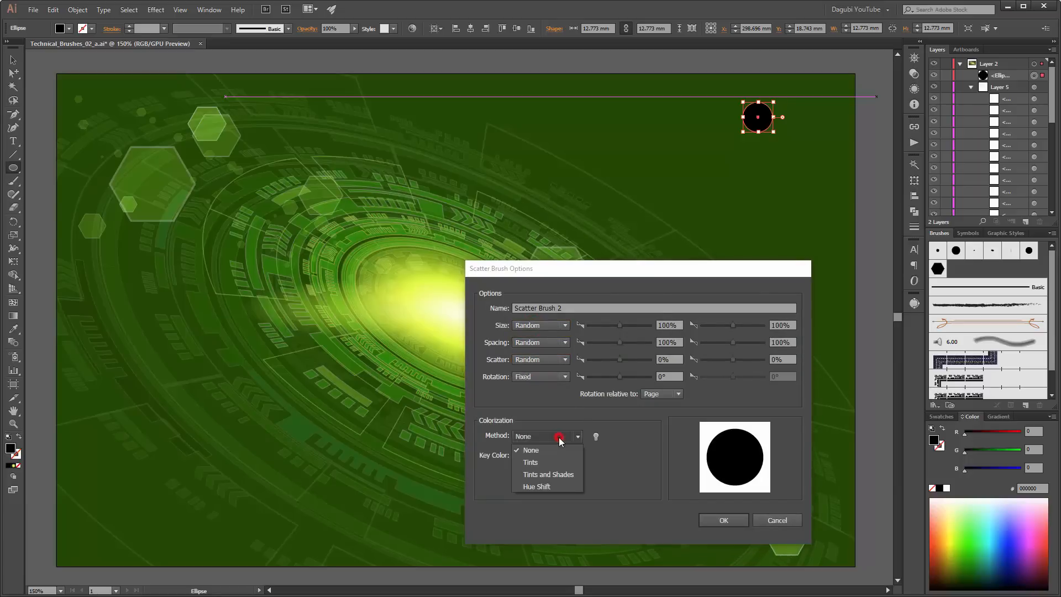
{"action": "left_click", "coordinate": [546, 462]}
{"action": "left_click", "coordinate": [709, 520]}
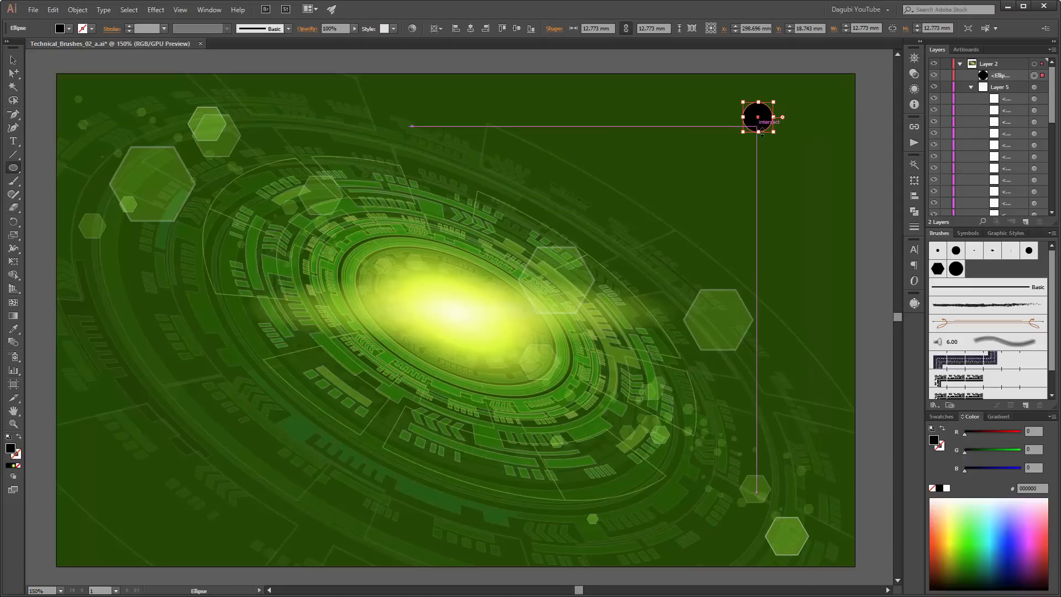
{"action": "key", "text": "Delete"}
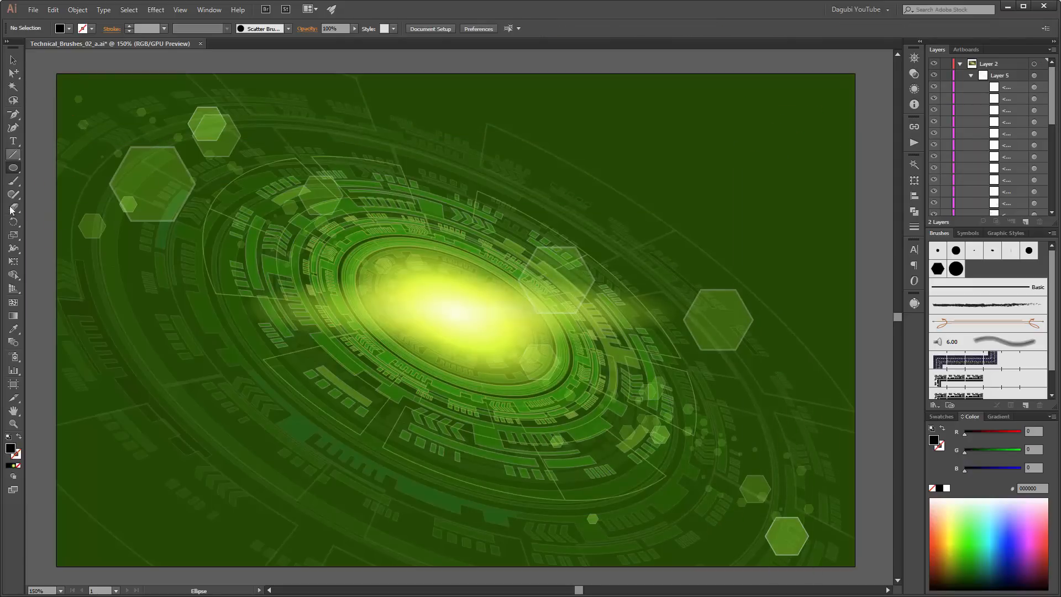
- Activate the Paintbrush and pick up the 2 pt green stroke at 30% opacity from the hexagon path on the lower-right rings, leaving nothing selected
{"action": "left_click", "coordinate": [14, 183]}
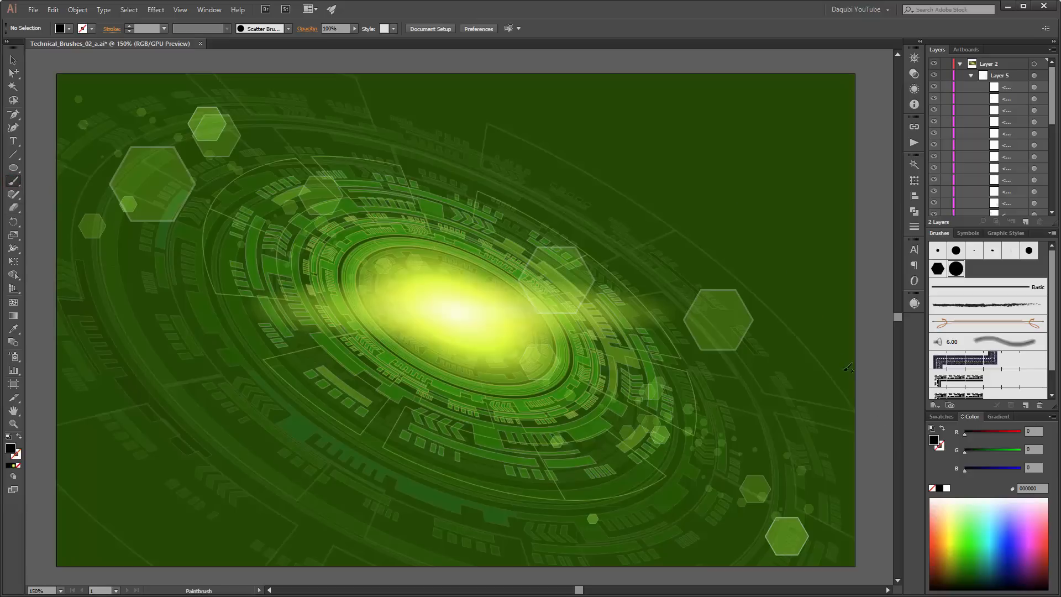
{"action": "left_click", "coordinate": [738, 306], "text": "ctrl"}
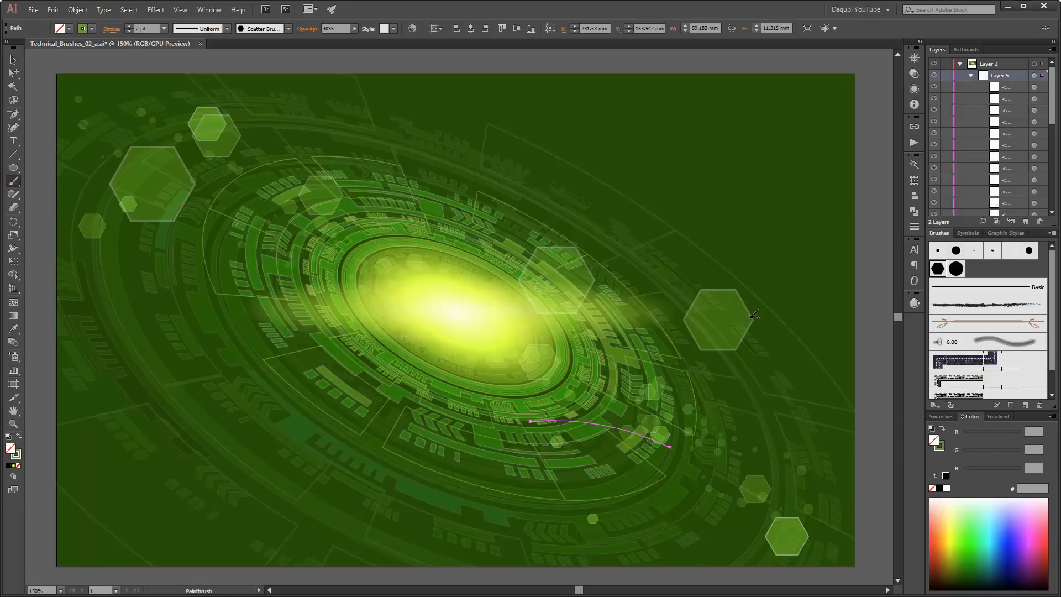
{"action": "key", "text": "ctrl"}
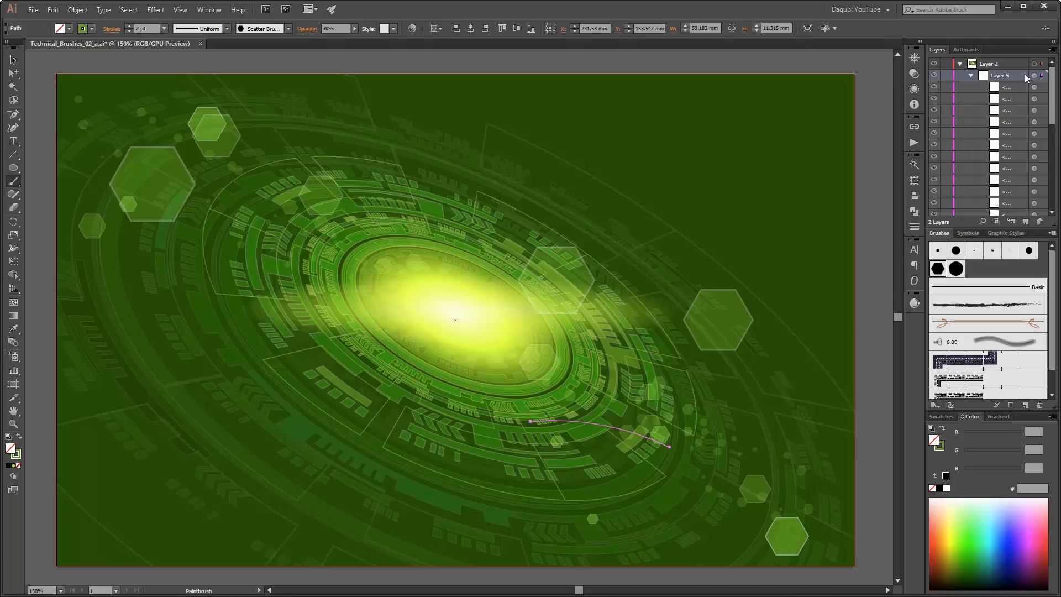
{"action": "left_click", "coordinate": [886, 80], "text": "ctrl"}
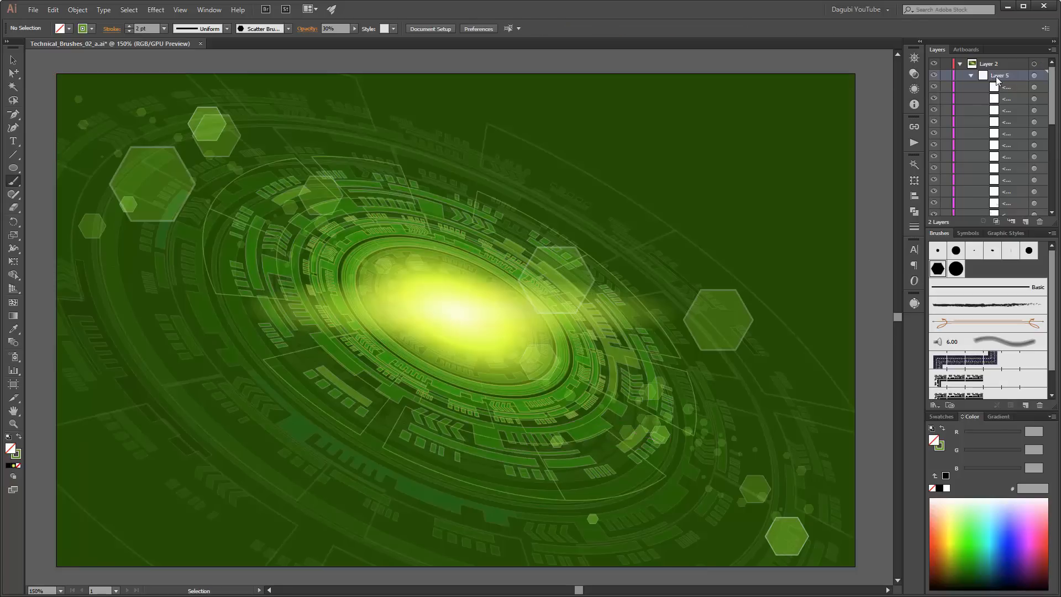
- Toggle Layer 5's visibility off and on, choose the new circle scatter brush, and paint a test stroke across the empty upper-right background
{"action": "left_click", "coordinate": [934, 75]}
{"action": "left_click", "coordinate": [934, 75]}
{"action": "left_click", "coordinate": [1011, 74]}
{"action": "left_click", "coordinate": [957, 269]}
{"action": "left_click_drag", "start_coordinate": [181, 161], "coordinate": [170, 170]}
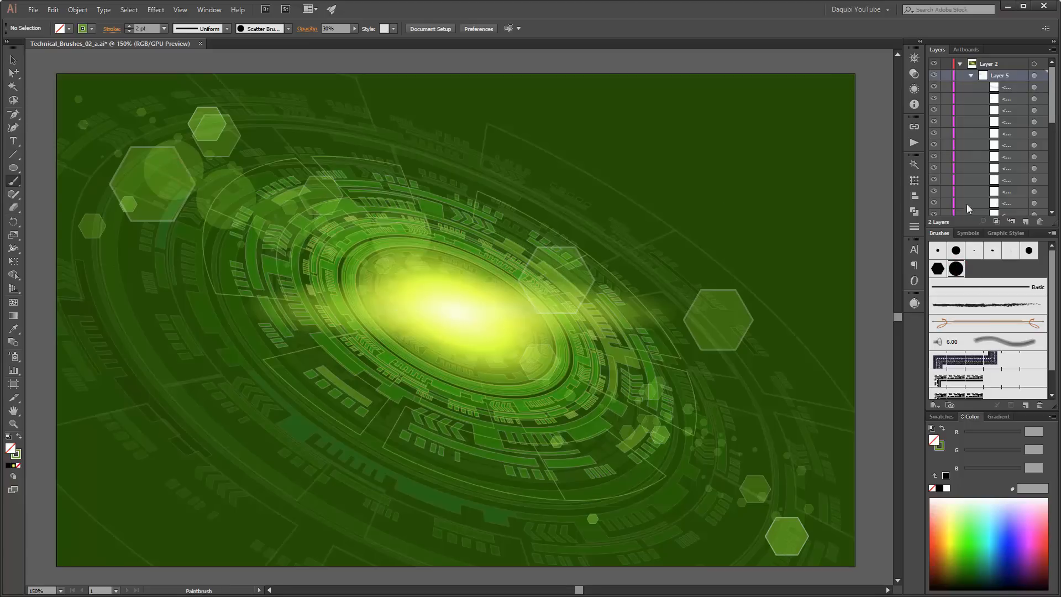
{"action": "mouse_move", "coordinate": [266, 210]}
{"action": "left_mouse_down"}
{"action": "mouse_move", "coordinate": [363, 190]}
{"action": "mouse_move", "coordinate": [722, 170]}
{"action": "mouse_move", "coordinate": [658, 166]}
{"action": "mouse_move", "coordinate": [624, 141]}
{"action": "left_mouse_up"}
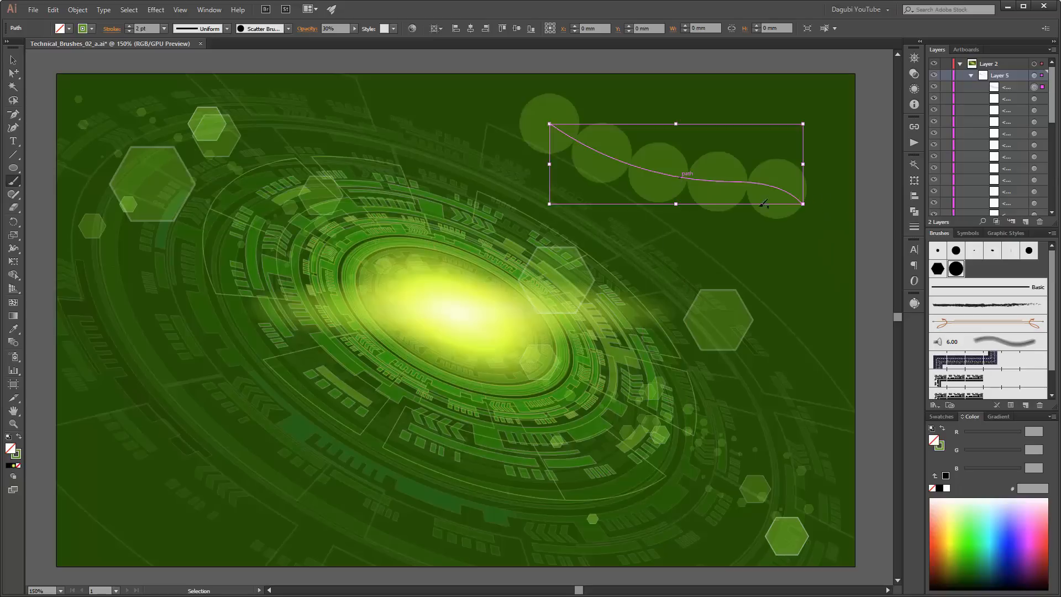
- Set the circle brush's minimum size to 10%, minimum spacing to 62% and scatter from -148% to 128%, and apply the changes to existing strokes
{"action": "double_click", "coordinate": [956, 269]}
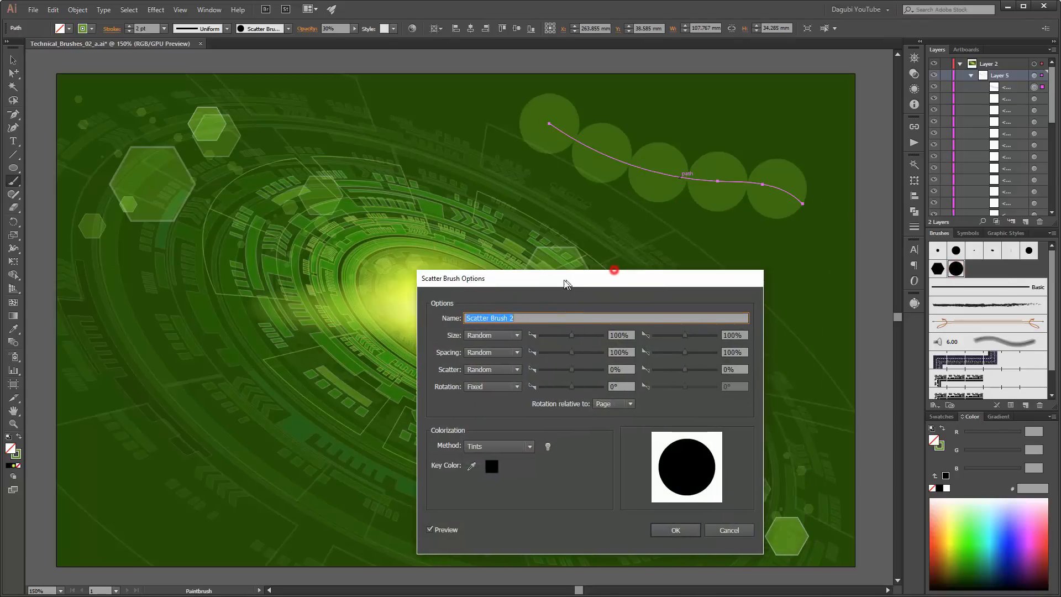
{"action": "left_click_drag", "start_coordinate": [569, 334], "coordinate": [564, 371]}
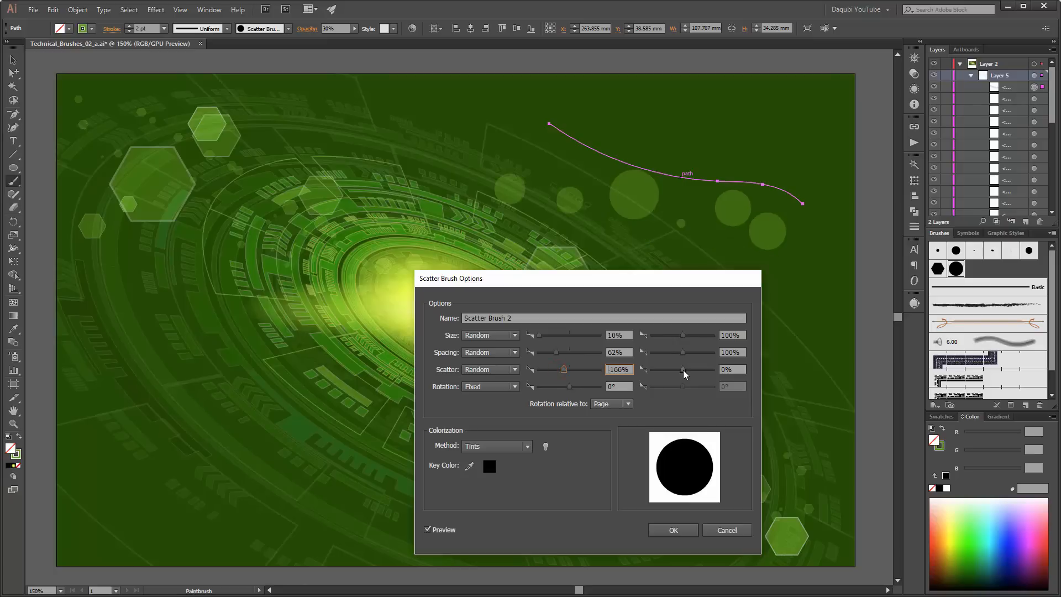
{"action": "left_click_drag", "start_coordinate": [684, 374], "coordinate": [686, 374]}
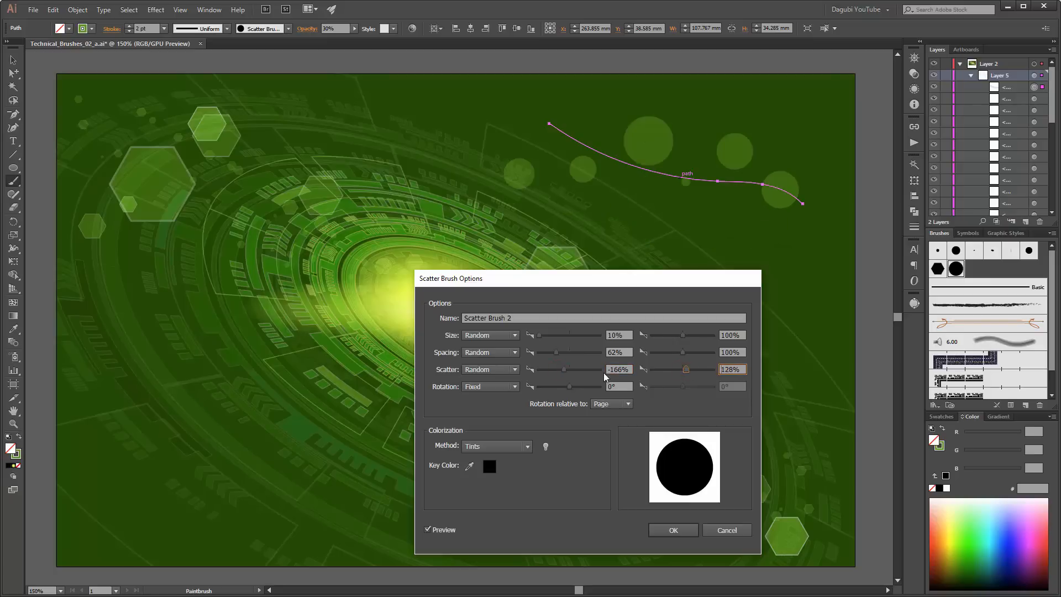
{"action": "left_click_drag", "start_coordinate": [564, 369], "coordinate": [565, 369]}
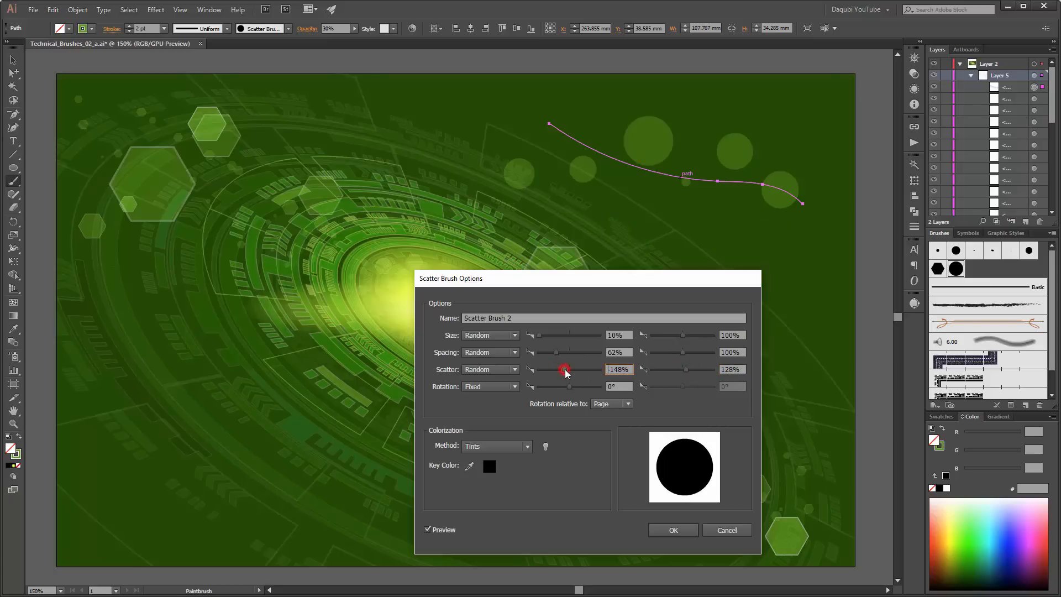
{"action": "left_click", "coordinate": [672, 529]}
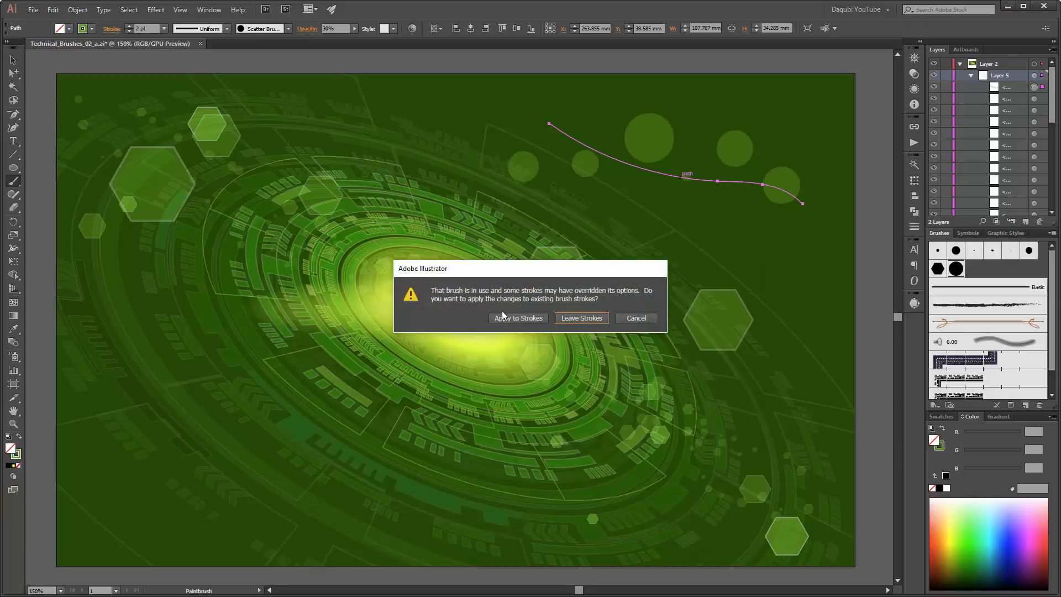
{"action": "left_click", "coordinate": [503, 317]}
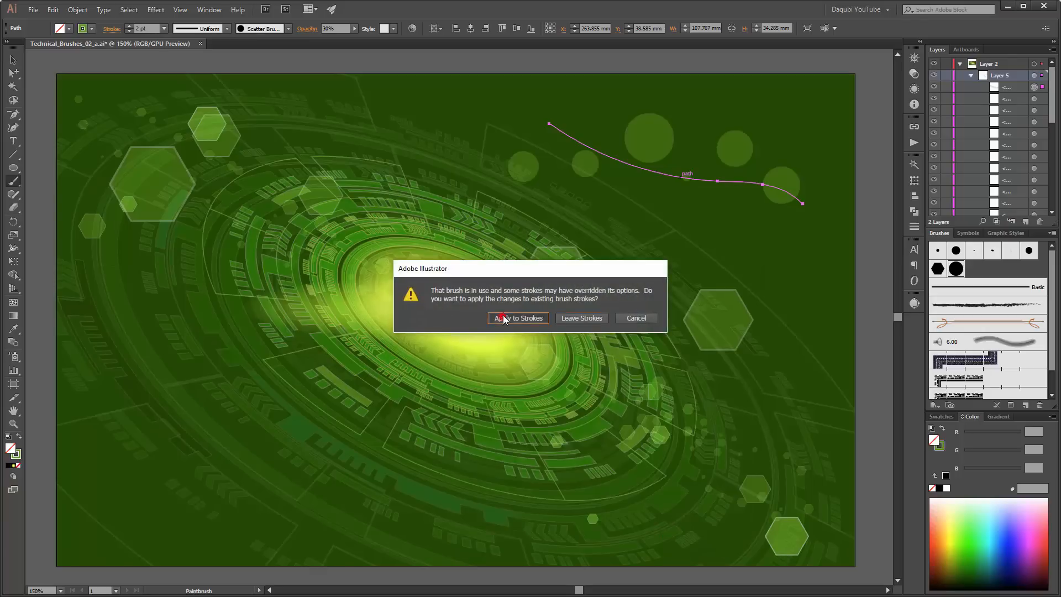
- Set the circle stroke's opacity to 56% and delete the test stroke from the upper-right background
{"action": "left_click", "coordinate": [354, 29]}
{"action": "left_click_drag", "start_coordinate": [330, 39], "coordinate": [335, 38]}
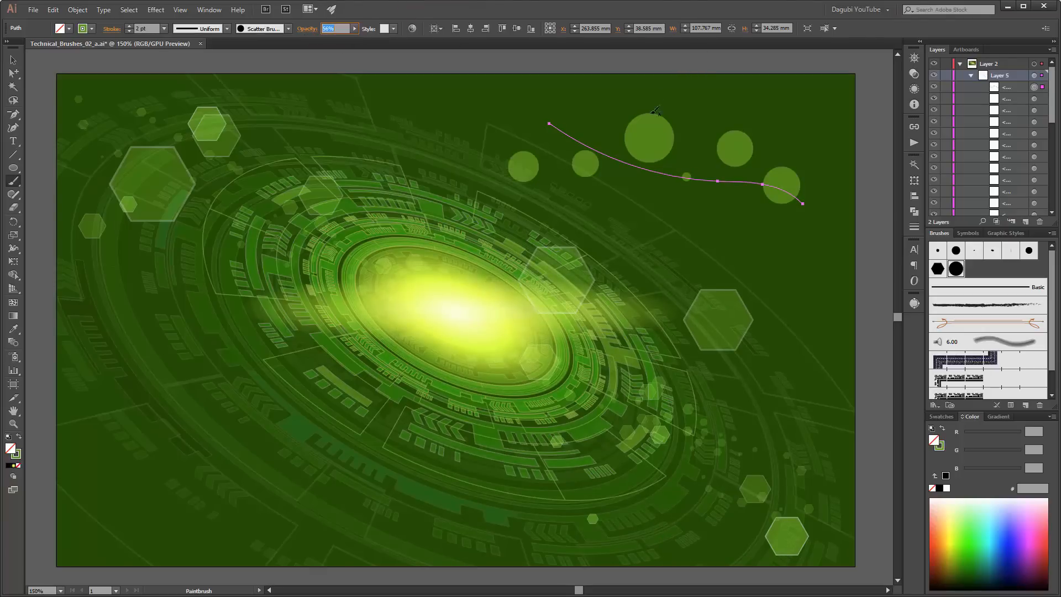
{"action": "key", "text": "Delete"}
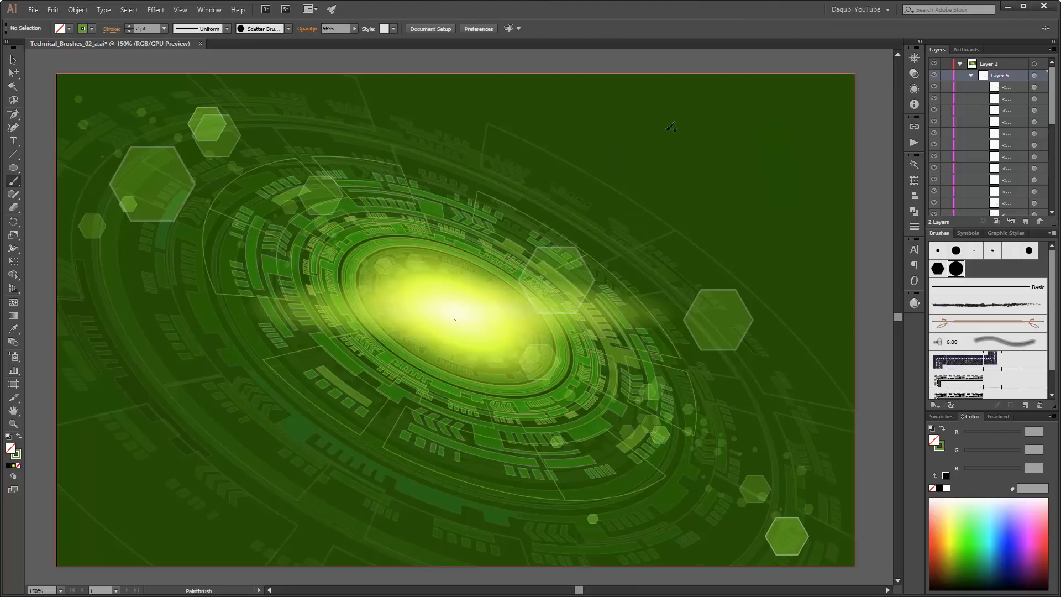
- Reduce the stroke weight to 0.75 pt and paint small scattered circles over the upper-left hexagons and along the lower-right rings
{"action": "left_click", "coordinate": [128, 31]}
{"action": "left_click", "coordinate": [129, 31]}
{"action": "left_click_drag", "start_coordinate": [201, 143], "coordinate": [250, 213]}
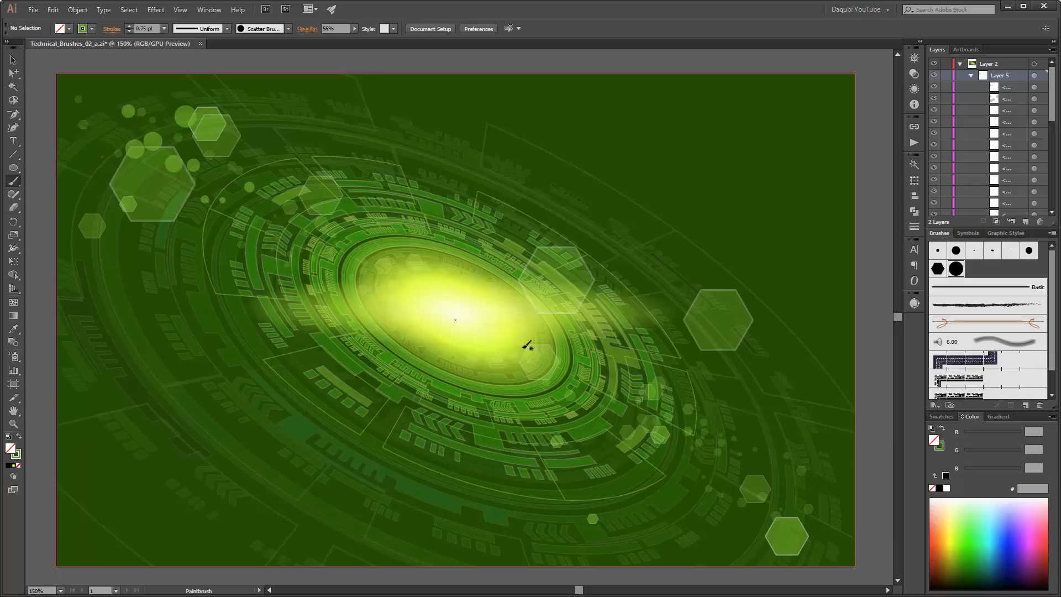
{"action": "mouse_move", "coordinate": [529, 348]}
{"action": "left_mouse_down"}
{"action": "mouse_move", "coordinate": [611, 378]}
{"action": "mouse_move", "coordinate": [708, 459]}
{"action": "mouse_move", "coordinate": [677, 429]}
{"action": "mouse_move", "coordinate": [714, 449]}
{"action": "left_mouse_up"}
{"action": "left_click_drag", "start_coordinate": [800, 520], "coordinate": [719, 496]}
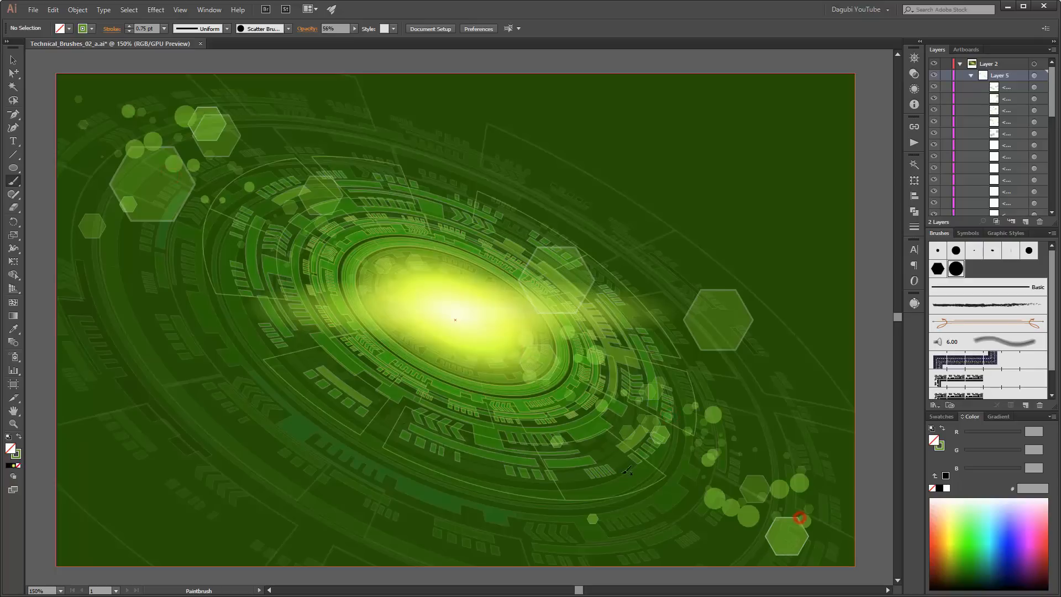
- Increase the stroke weight to 2 pt and paint larger circles near the upper-left hexagons and on the rings below the glow
{"action": "left_click", "coordinate": [131, 27]}
{"action": "left_click", "coordinate": [118, 125]}
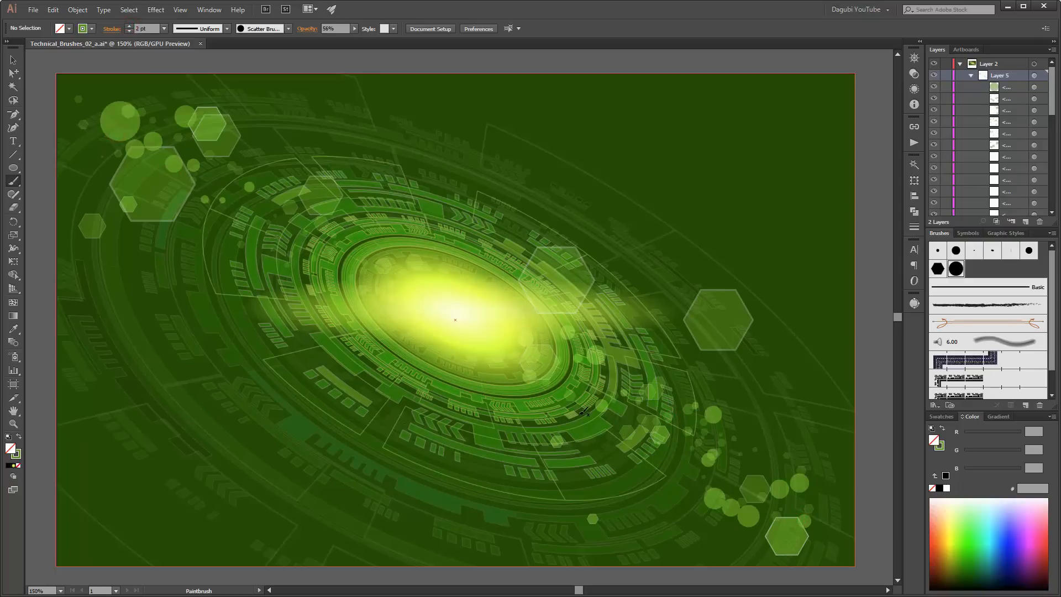
{"action": "left_click_drag", "start_coordinate": [586, 448], "coordinate": [721, 517]}
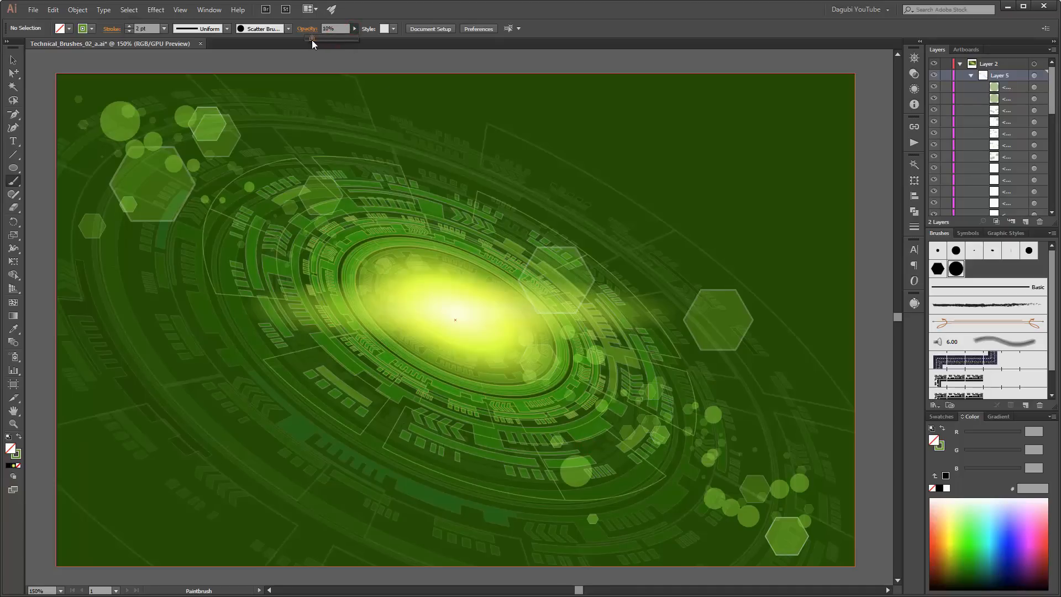
- Lower the opacity to 9% and paint faint large circles over the upper-right background, the left rings and the lower-right rings
{"action": "left_click", "coordinate": [495, 9]}
{"action": "left_click", "coordinate": [787, 433]}
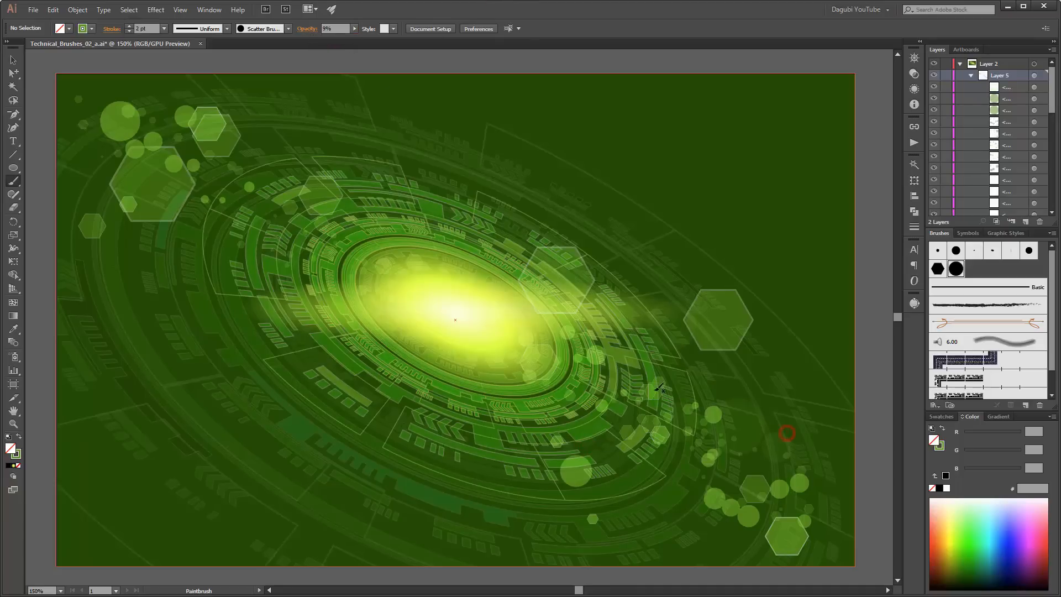
{"action": "left_click", "coordinate": [369, 243]}
{"action": "left_click", "coordinate": [264, 301]}
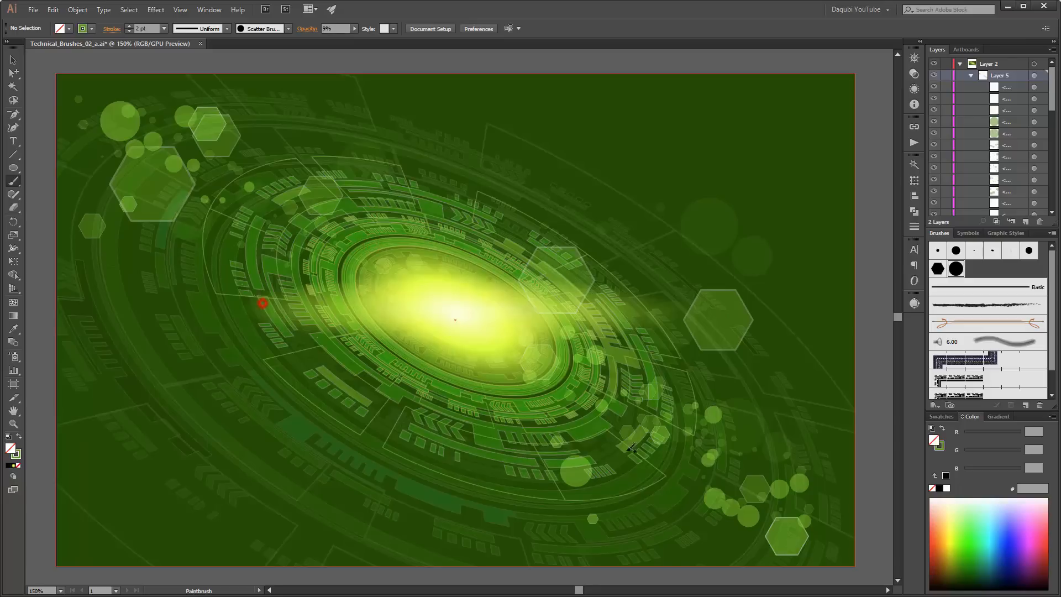
{"action": "left_click", "coordinate": [670, 451]}
{"action": "left_click", "coordinate": [686, 495]}
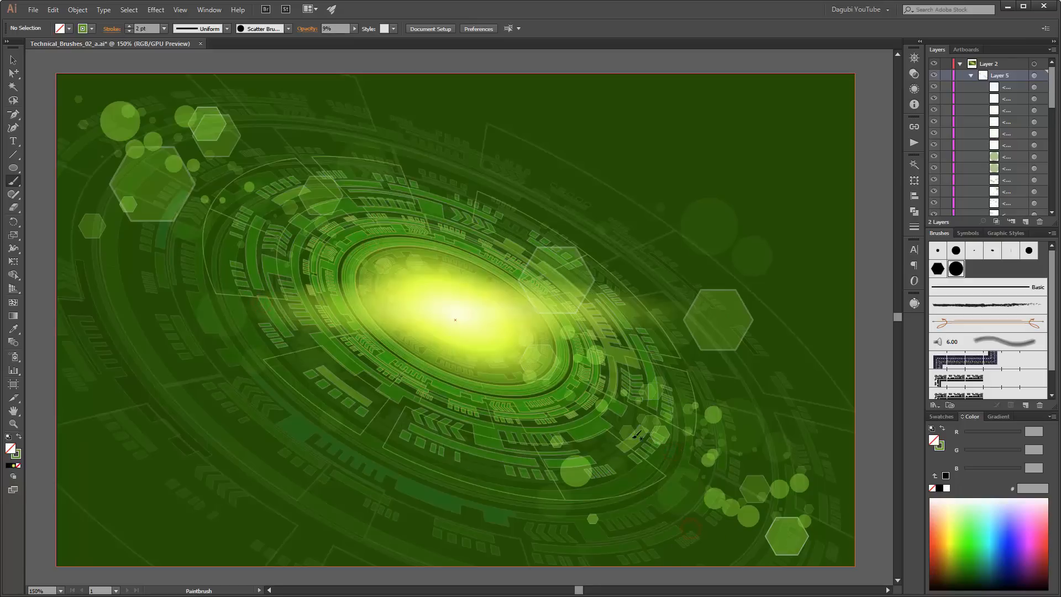
- Raise the brush opacity, set the stroke weight to 0.75 pt, and paint small circles on the rings around the upper-left edge of the glow
{"action": "left_click", "coordinate": [369, 257]}
{"action": "left_click_drag", "start_coordinate": [322, 40], "coordinate": [323, 39]}
{"action": "left_click", "coordinate": [129, 31]}
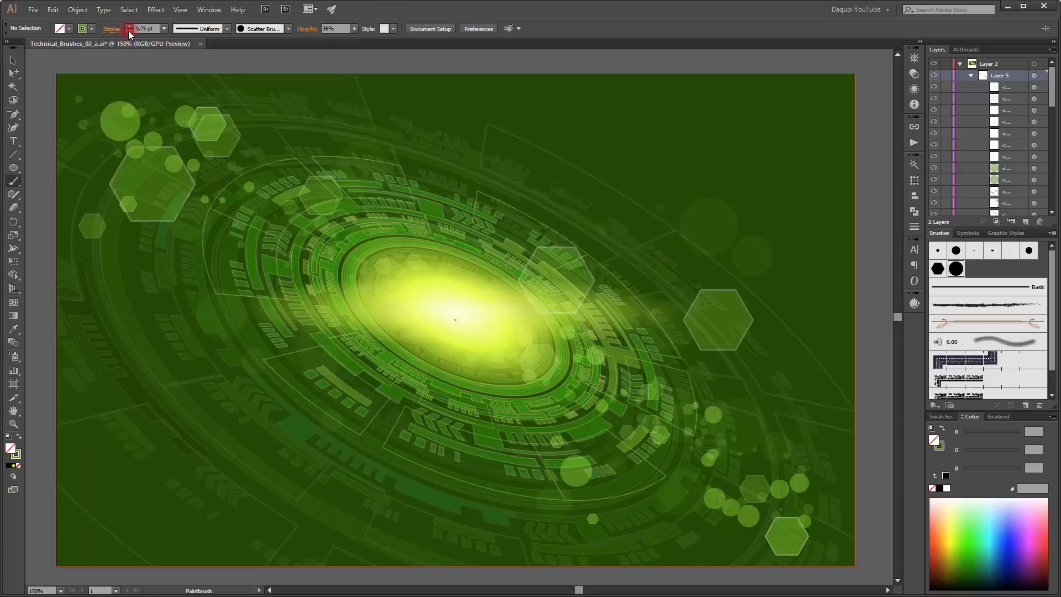
{"action": "left_click", "coordinate": [308, 258]}
{"action": "left_click", "coordinate": [342, 262]}
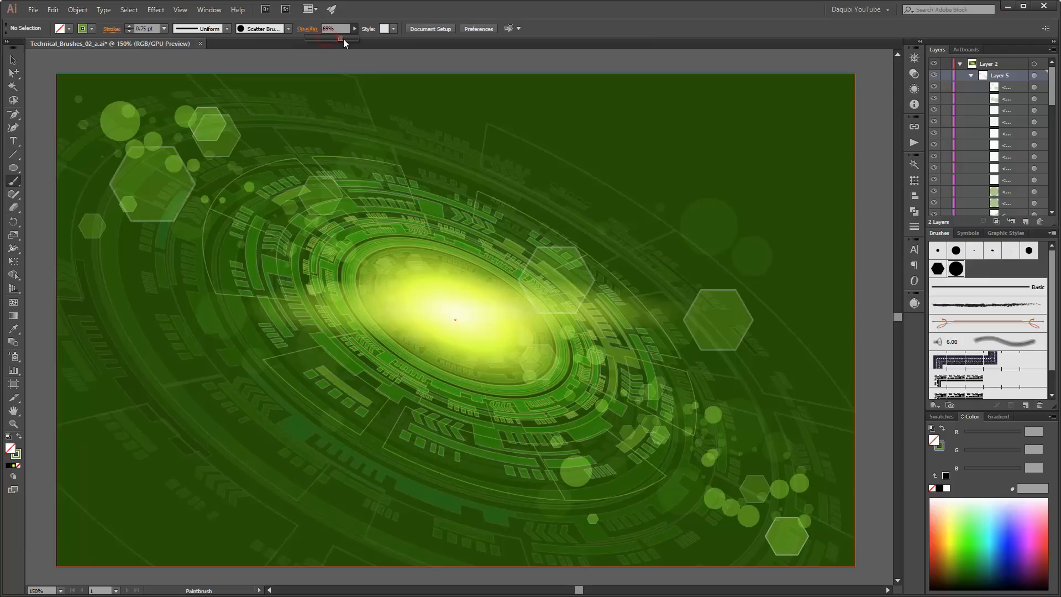
- Set the brush opacity to 74% and change the stroke color to the brighter green 6CB323
{"action": "left_click_drag", "start_coordinate": [343, 39], "coordinate": [347, 39]}
{"action": "left_click", "coordinate": [492, 11]}
{"action": "left_click", "coordinate": [941, 447]}
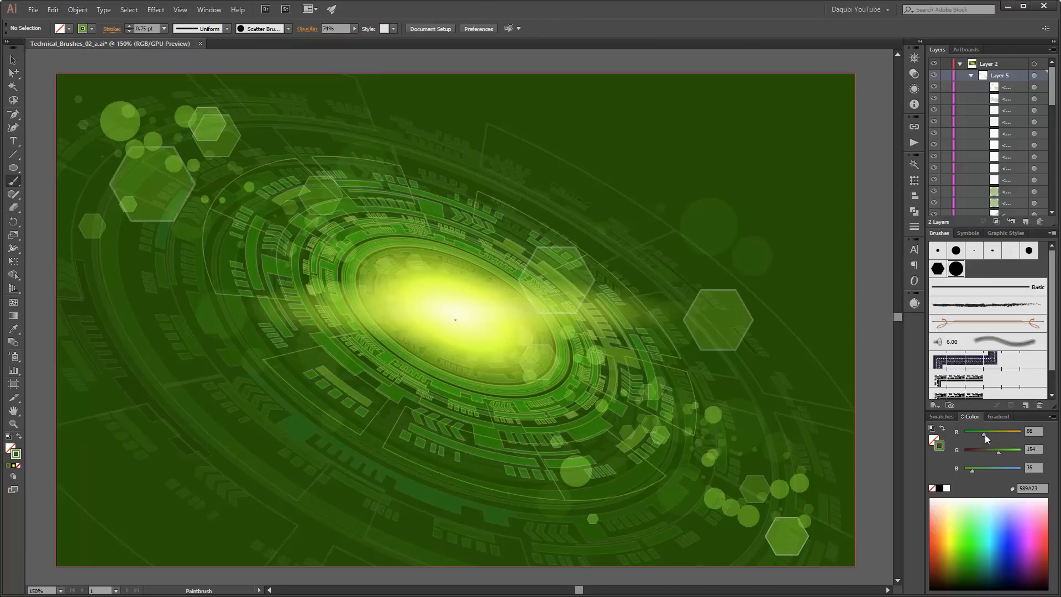
{"action": "left_click_drag", "start_coordinate": [985, 434], "coordinate": [989, 436]}
{"action": "left_click", "coordinate": [1003, 454]}
- Paint brighter green scattered circles below the glow, on the upper-left rings and near the right-hand rings
{"action": "left_click_drag", "start_coordinate": [644, 481], "coordinate": [581, 418]}
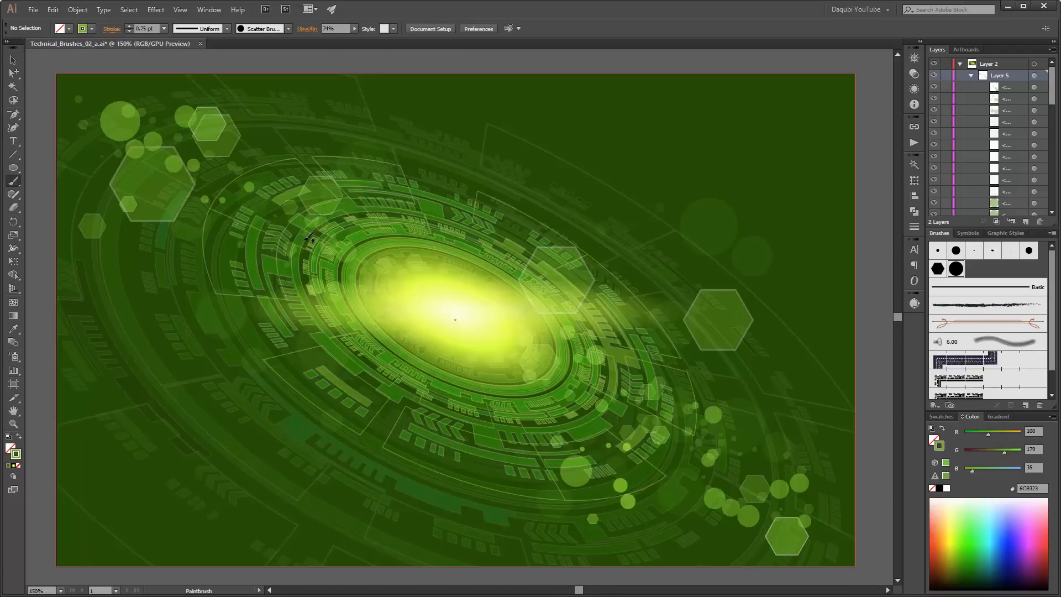
{"action": "mouse_move", "coordinate": [308, 238]}
{"action": "left_mouse_down"}
{"action": "mouse_move", "coordinate": [260, 243]}
{"action": "mouse_move", "coordinate": [211, 179]}
{"action": "left_mouse_up"}
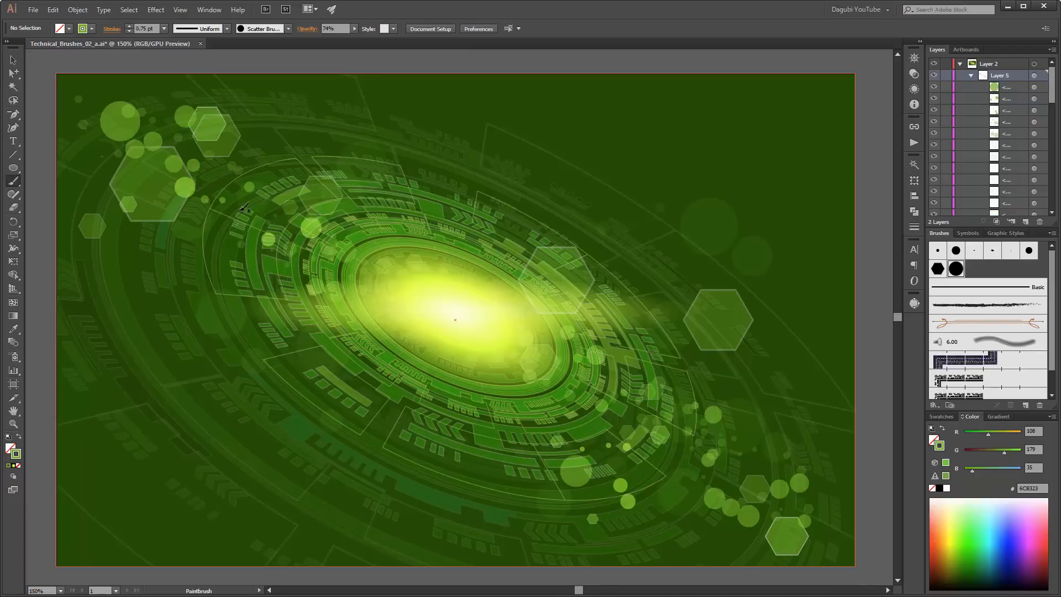
{"action": "left_click_drag", "start_coordinate": [734, 394], "coordinate": [786, 402]}
- Collapse Layer 5, duplicate the yellow-green gradient ellipse in Layer 2, and select the copy on the artwork
{"action": "left_click", "coordinate": [970, 76]}
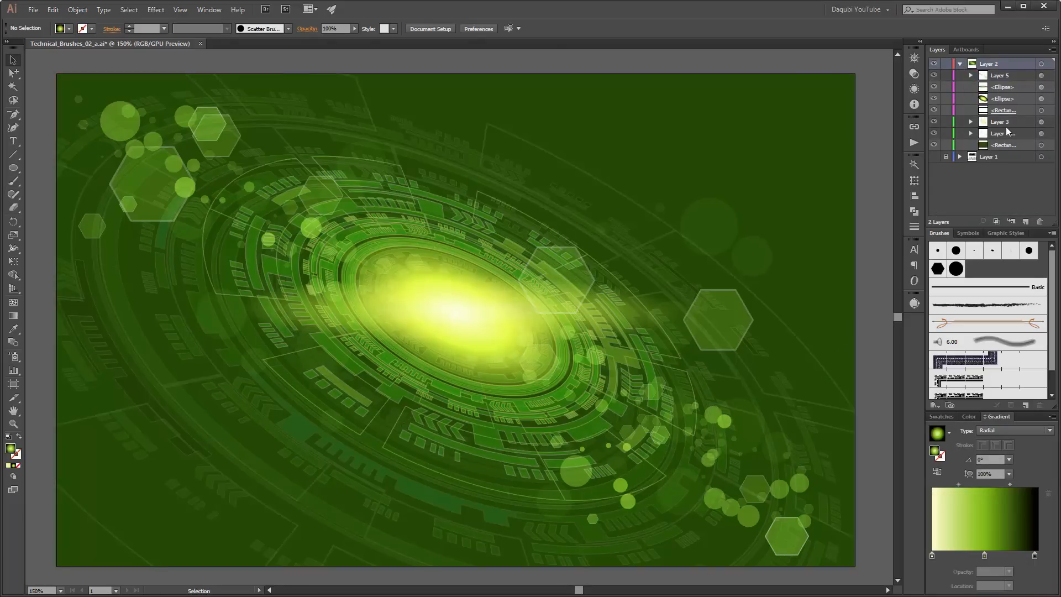
{"action": "left_click", "coordinate": [1006, 98]}
{"action": "left_click_drag", "start_coordinate": [1016, 97], "coordinate": [1025, 222]}
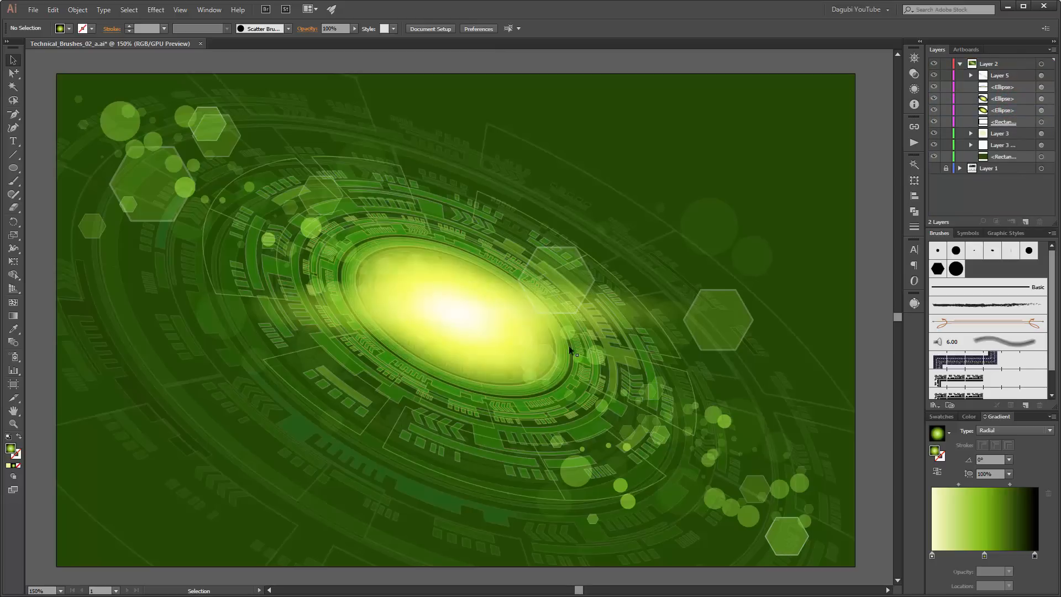
{"action": "left_click", "coordinate": [1041, 98]}
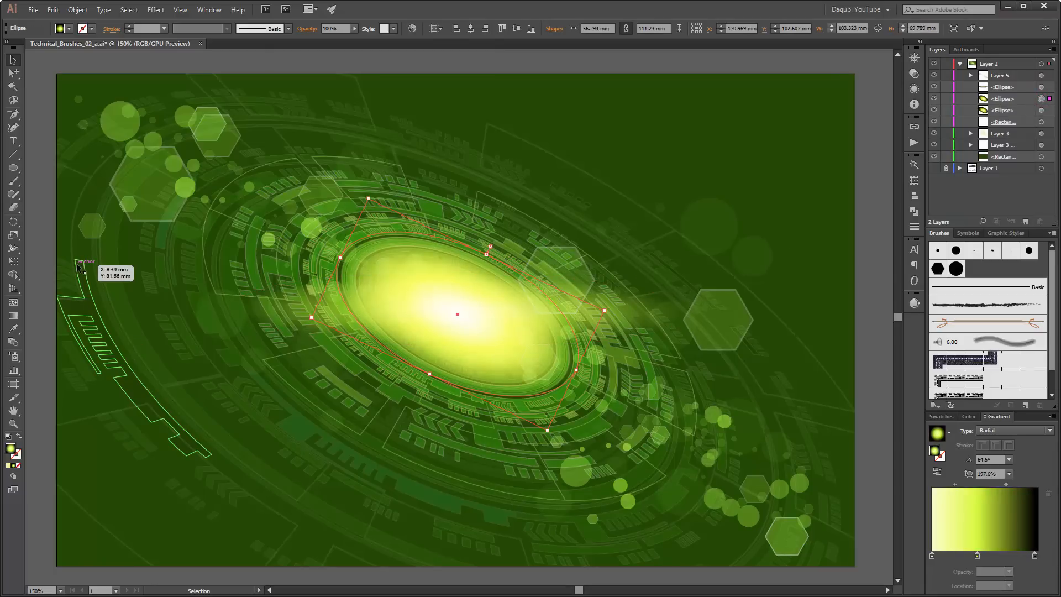
- Free-transform the copied ellipse into a circle about 34 mm across and place it in the upper-right background
{"action": "left_click", "coordinate": [15, 262]}
{"action": "left_click_drag", "start_coordinate": [511, 318], "coordinate": [752, 181]}
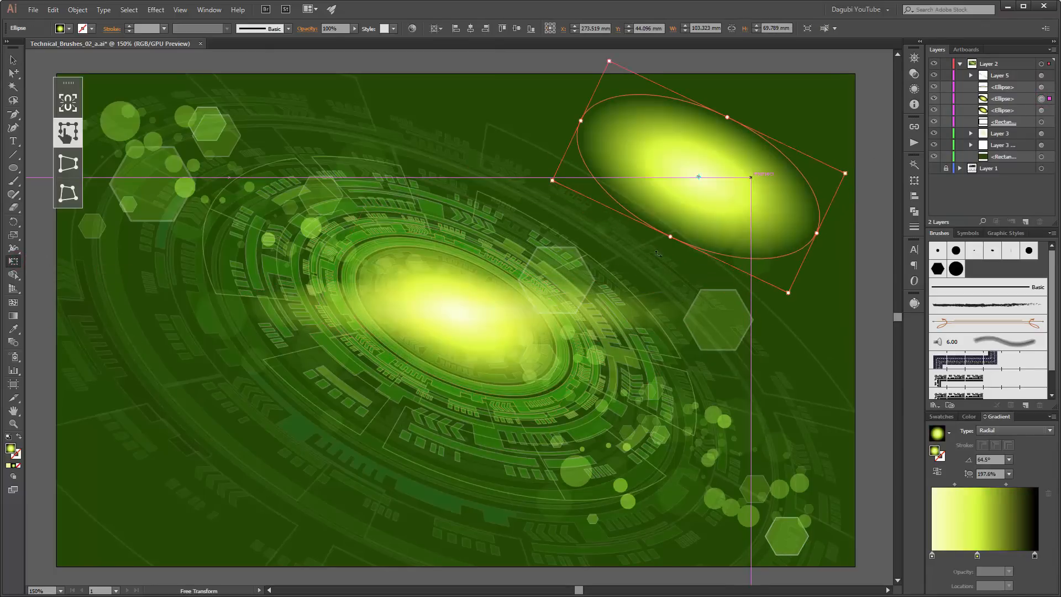
{"action": "left_click_drag", "start_coordinate": [669, 238], "coordinate": [613, 343]}
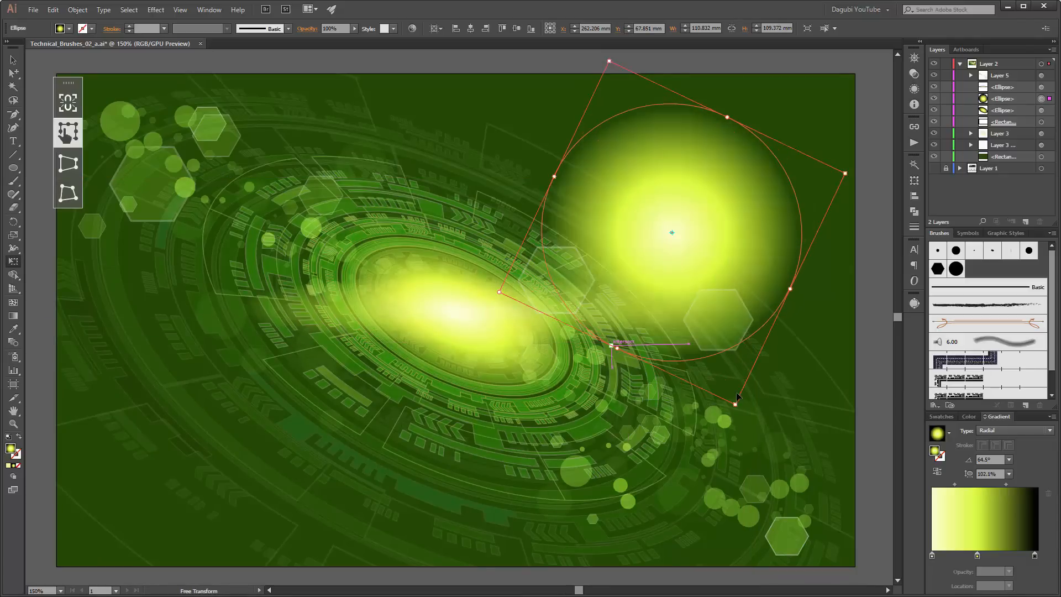
{"action": "left_click_drag", "start_coordinate": [734, 400], "coordinate": [667, 179]}
{"action": "left_click_drag", "start_coordinate": [654, 137], "coordinate": [771, 156]}
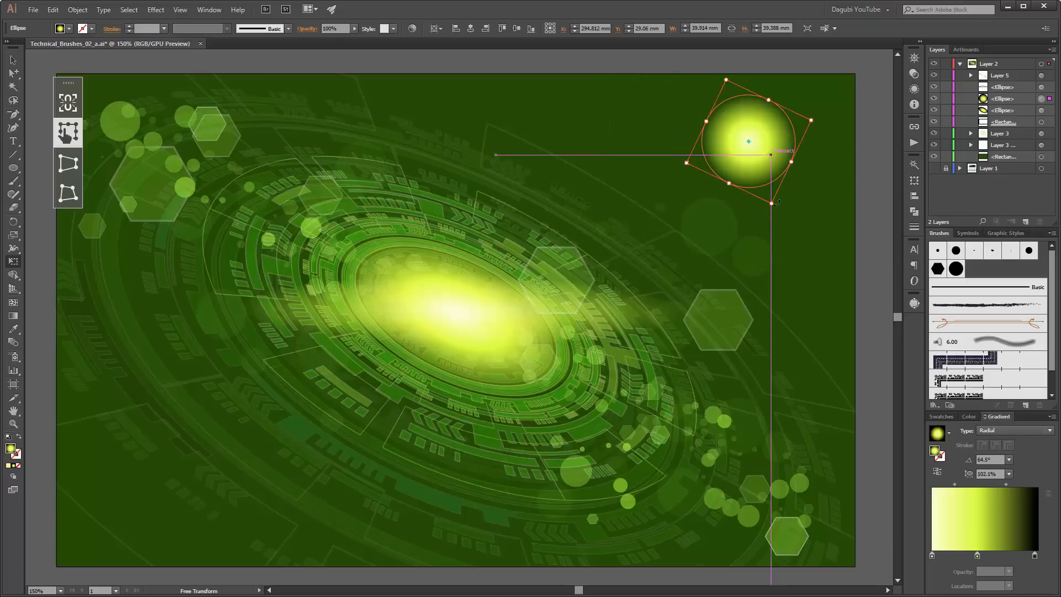
{"action": "left_click_drag", "start_coordinate": [771, 203], "coordinate": [773, 155]}
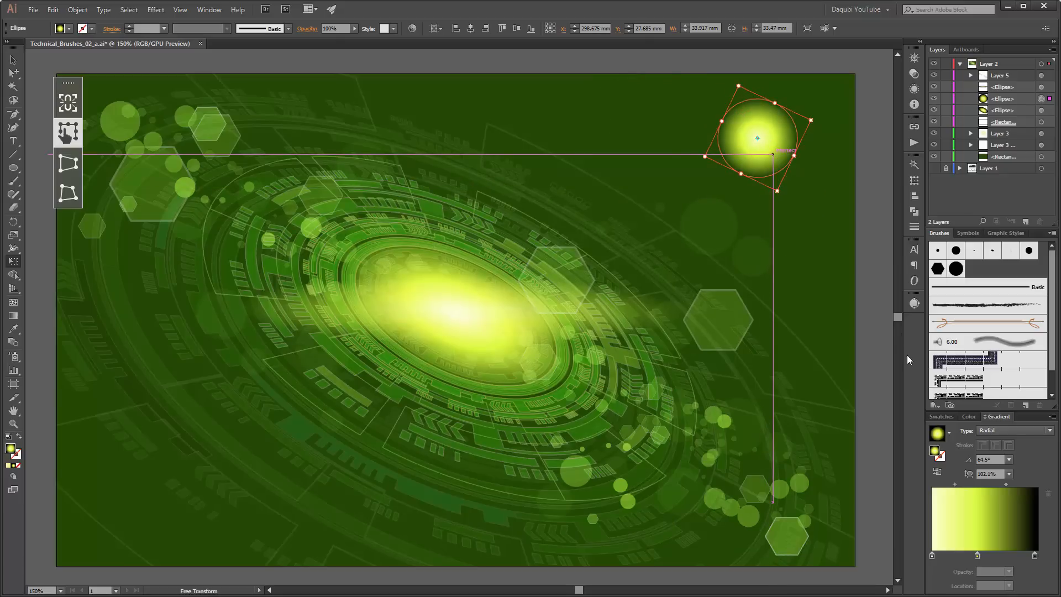
- Change the middle gradient stop of the upper-right circle from yellow-green to a darker green
{"action": "left_click", "coordinate": [978, 556]}
{"action": "double_click", "coordinate": [978, 556]}
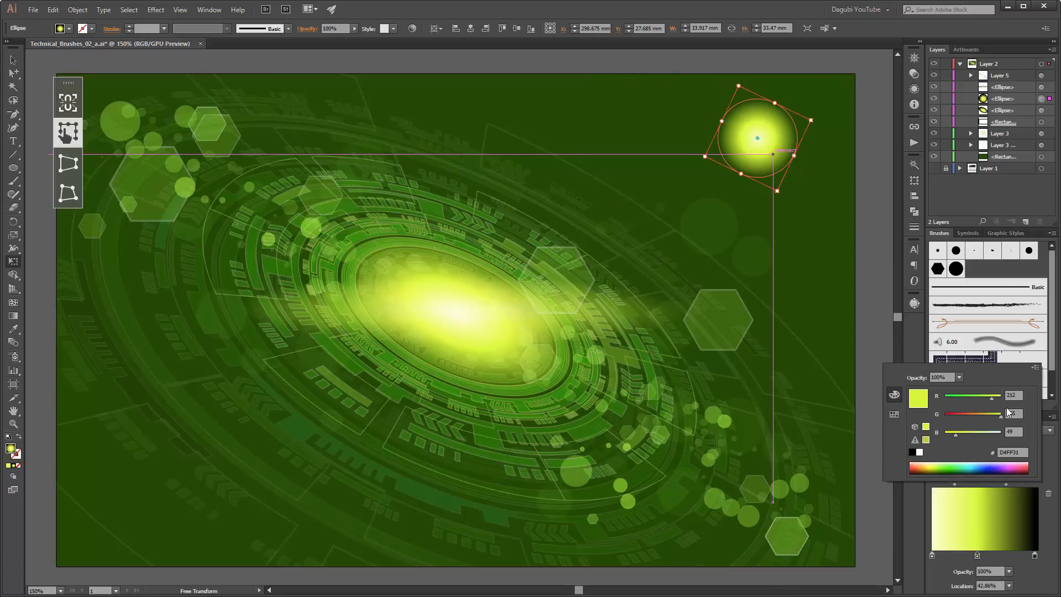
{"action": "left_click_drag", "start_coordinate": [1001, 415], "coordinate": [939, 439]}
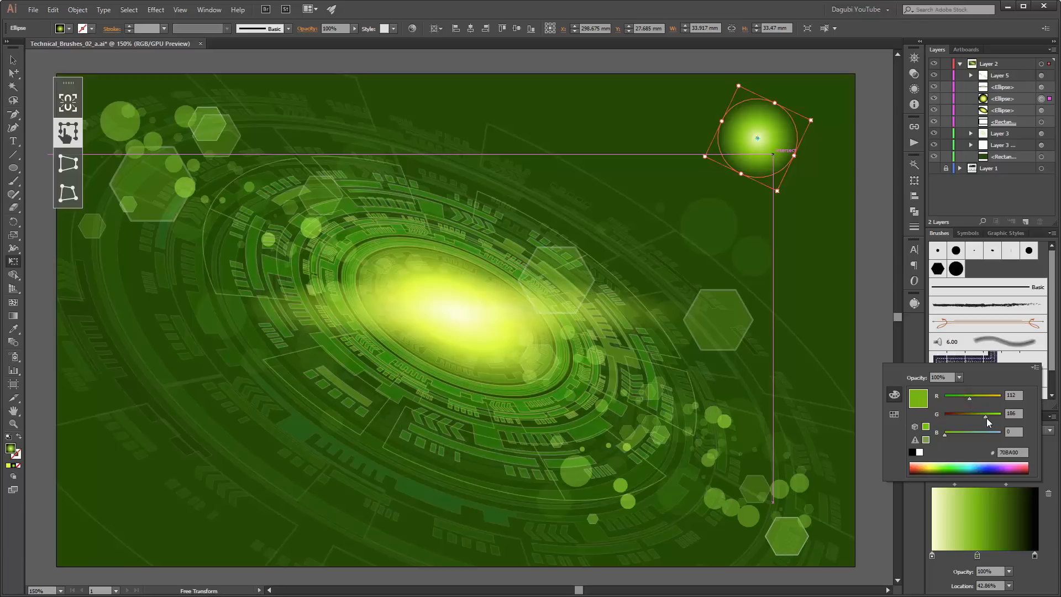
{"action": "left_click_drag", "start_coordinate": [989, 422], "coordinate": [967, 399]}
{"action": "left_click", "coordinate": [968, 399]}
- Reduce the blue value of the circle's first gradient stop to give its center a stronger pale yellow
{"action": "left_click", "coordinate": [933, 555]}
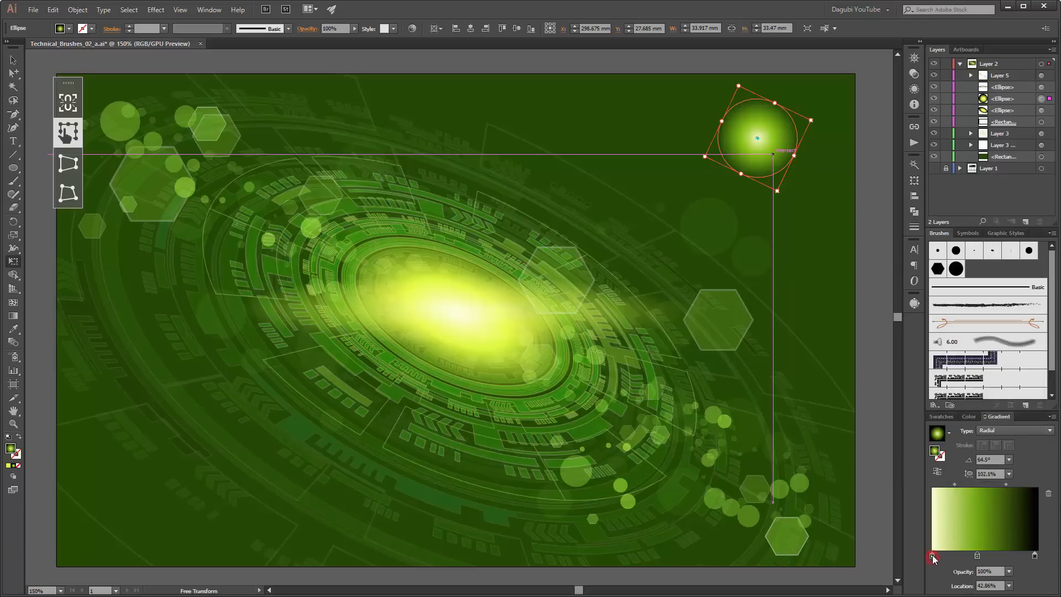
{"action": "left_click", "coordinate": [933, 556]}
{"action": "double_click", "coordinate": [933, 555]}
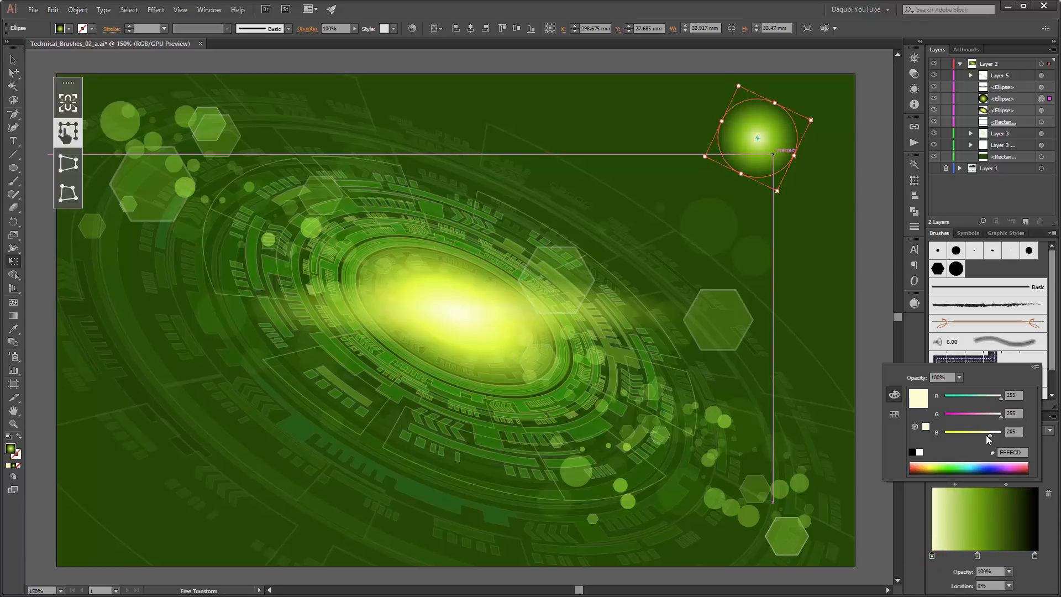
{"action": "left_click_drag", "start_coordinate": [988, 436], "coordinate": [980, 438]}
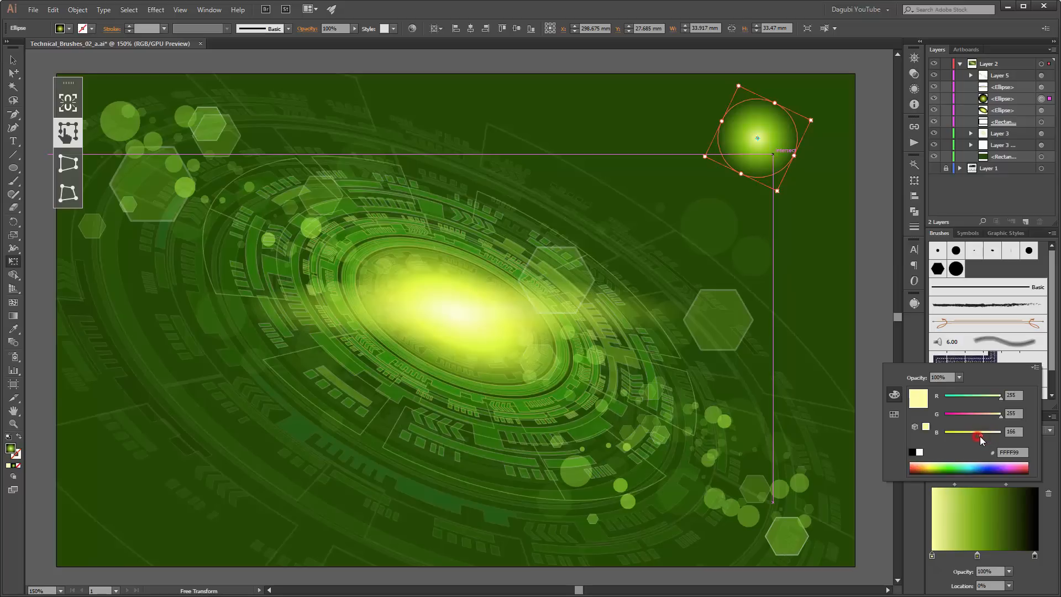
{"action": "left_click", "coordinate": [769, 12]}
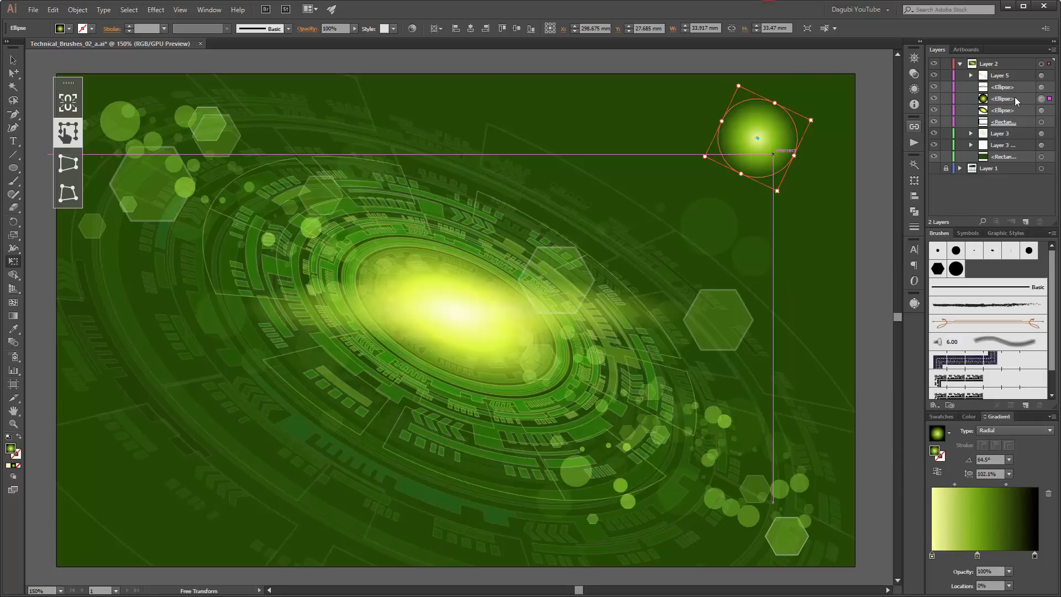
- Duplicate the upper-right glowing circle twice in Layer 2, and place one about 27 mm across over the large upper-left hexagon
{"action": "left_click_drag", "start_coordinate": [1026, 99], "coordinate": [1026, 222]}
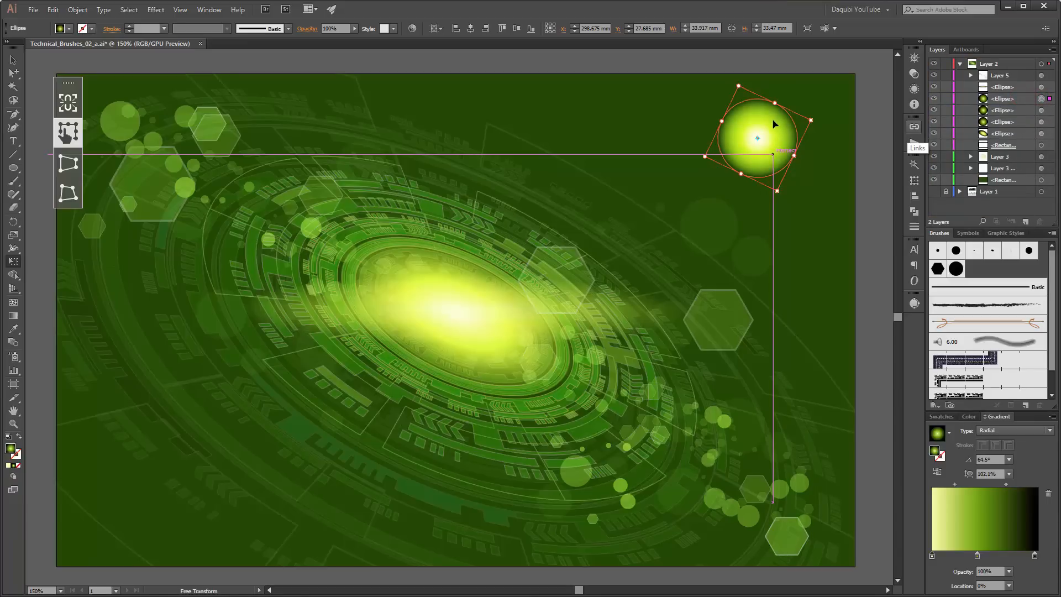
{"action": "left_click_drag", "start_coordinate": [775, 125], "coordinate": [190, 191]}
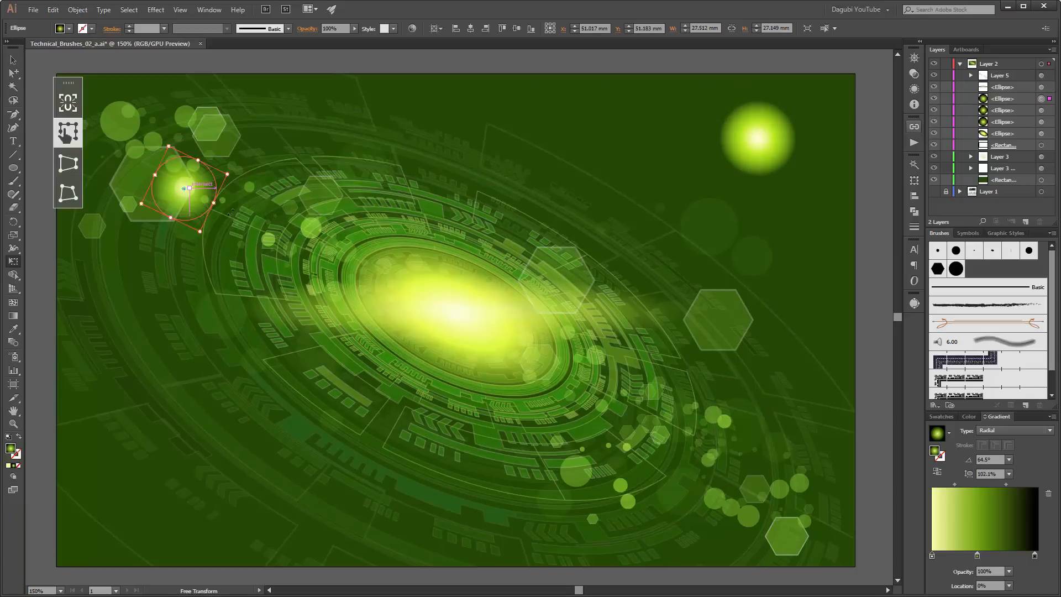
- Move the second glowing circle to the lower-right cluster of small circles and enlarge it to about 45 mm across
{"action": "left_click", "coordinate": [1041, 110]}
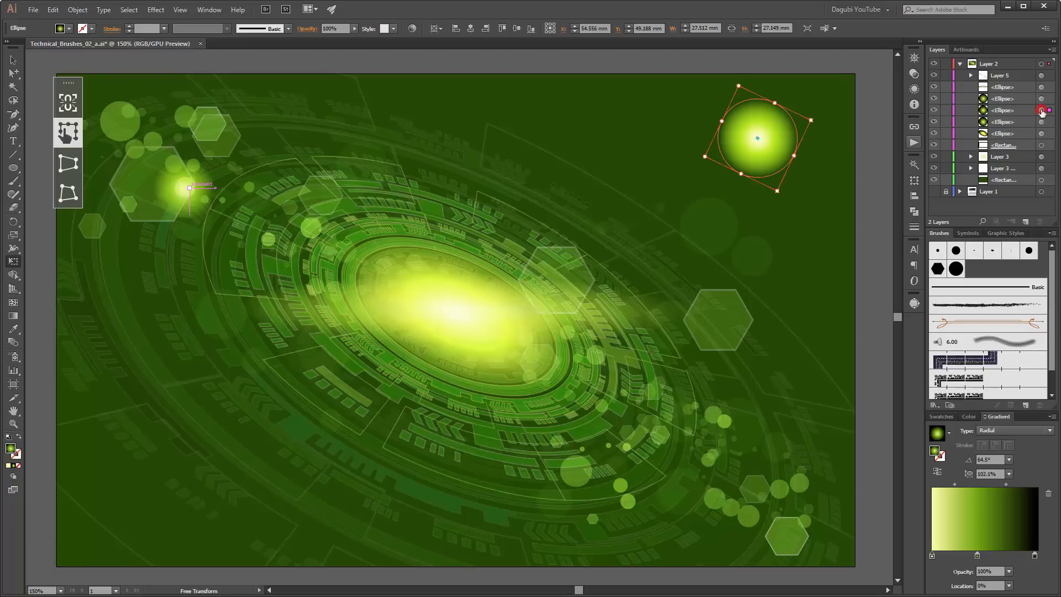
{"action": "left_click_drag", "start_coordinate": [775, 158], "coordinate": [762, 423]}
{"action": "left_click_drag", "start_coordinate": [796, 389], "coordinate": [833, 379]}
{"action": "left_click_drag", "start_coordinate": [786, 408], "coordinate": [769, 421]}
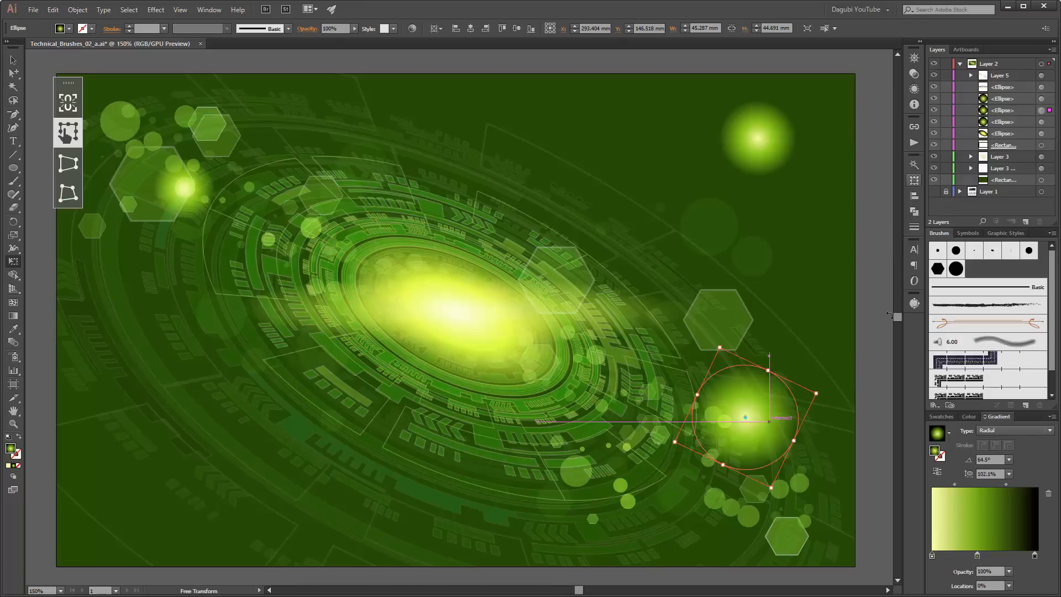
- Move the remaining glowing circle just below the bright central ellipse and shrink it to about 18 mm across
{"action": "left_click", "coordinate": [1041, 122]}
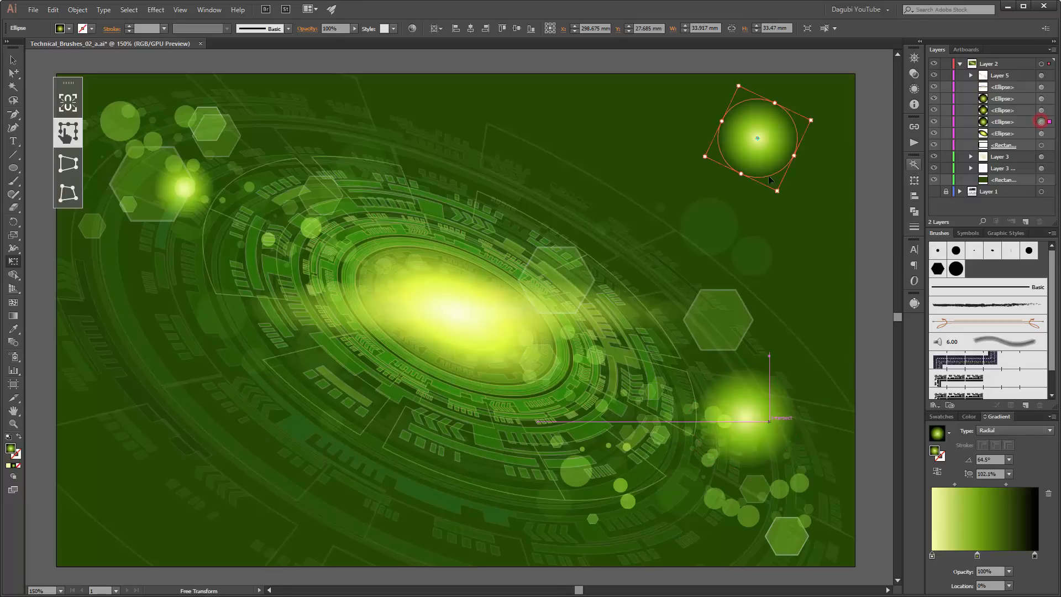
{"action": "left_click_drag", "start_coordinate": [774, 154], "coordinate": [543, 418]}
{"action": "left_click_drag", "start_coordinate": [507, 350], "coordinate": [551, 414]}
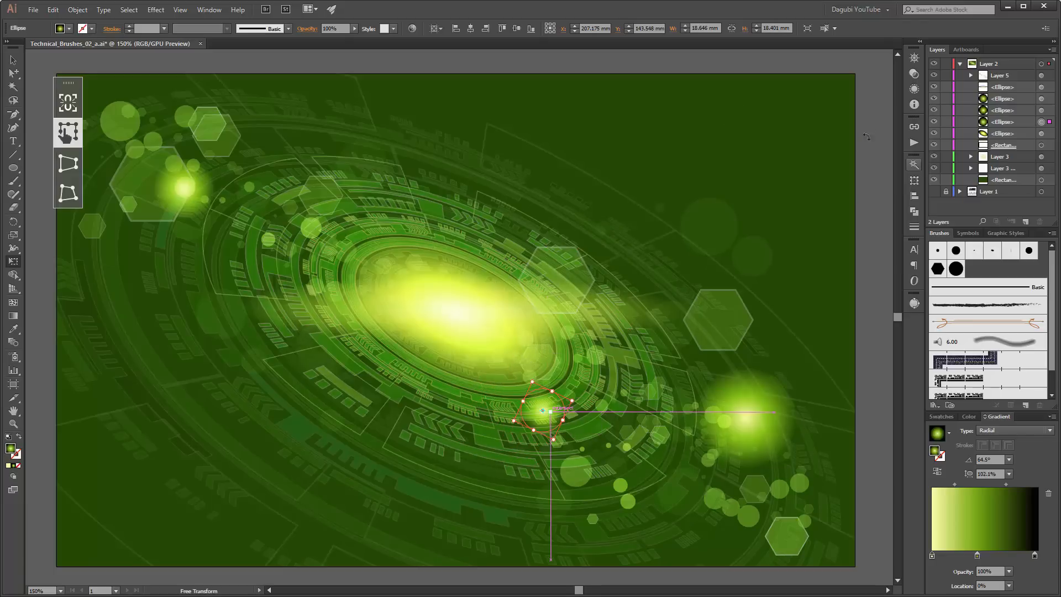
{"action": "left_click", "coordinate": [875, 113]}
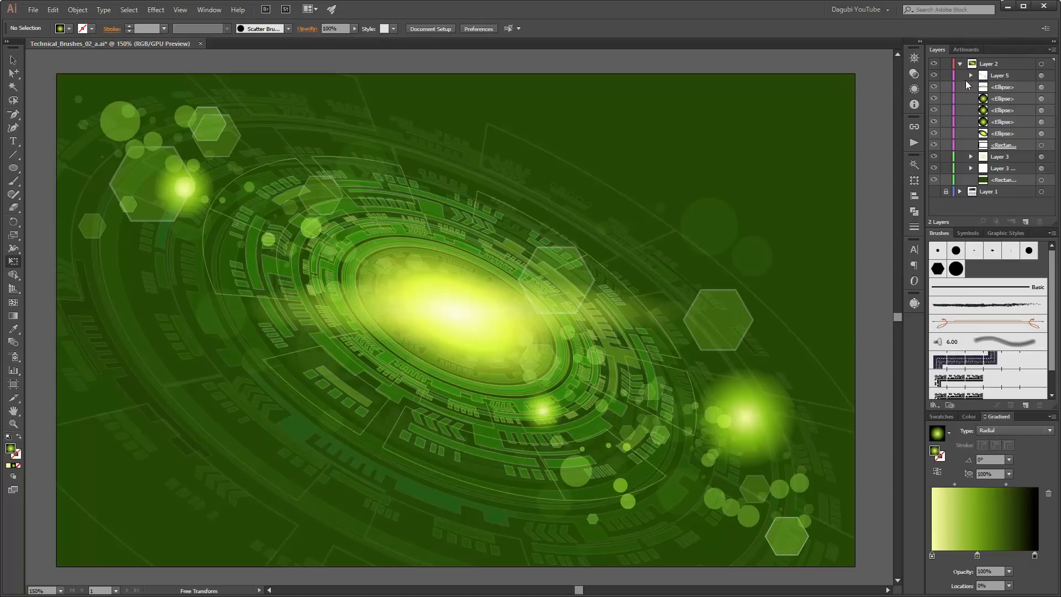
- Fill the background rectangle at the bottom of Layer 2 with the White, Black gradient preset
{"action": "left_click", "coordinate": [1026, 179]}
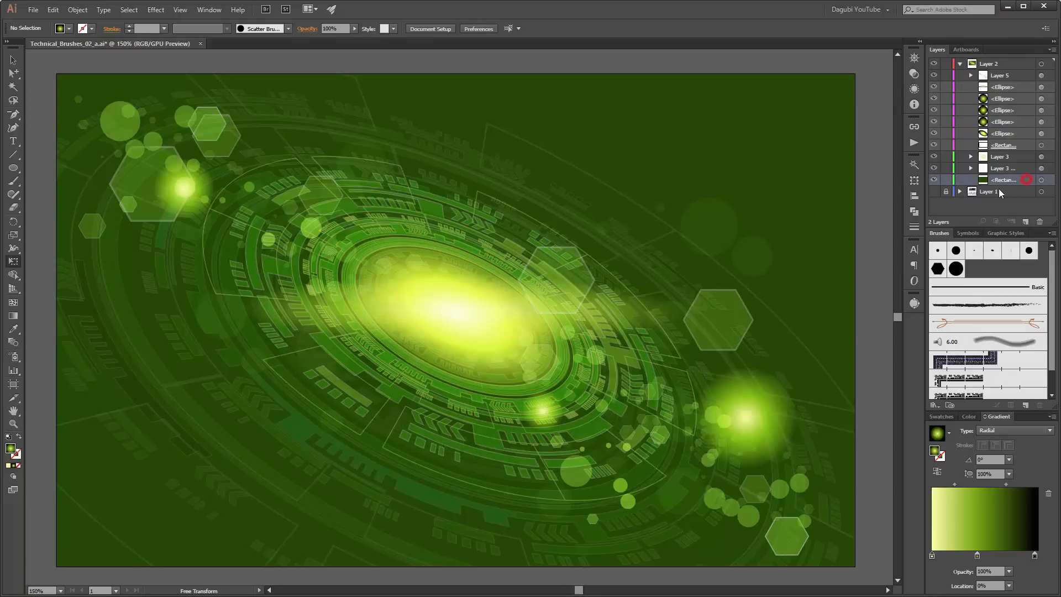
{"action": "left_click", "coordinate": [1041, 179]}
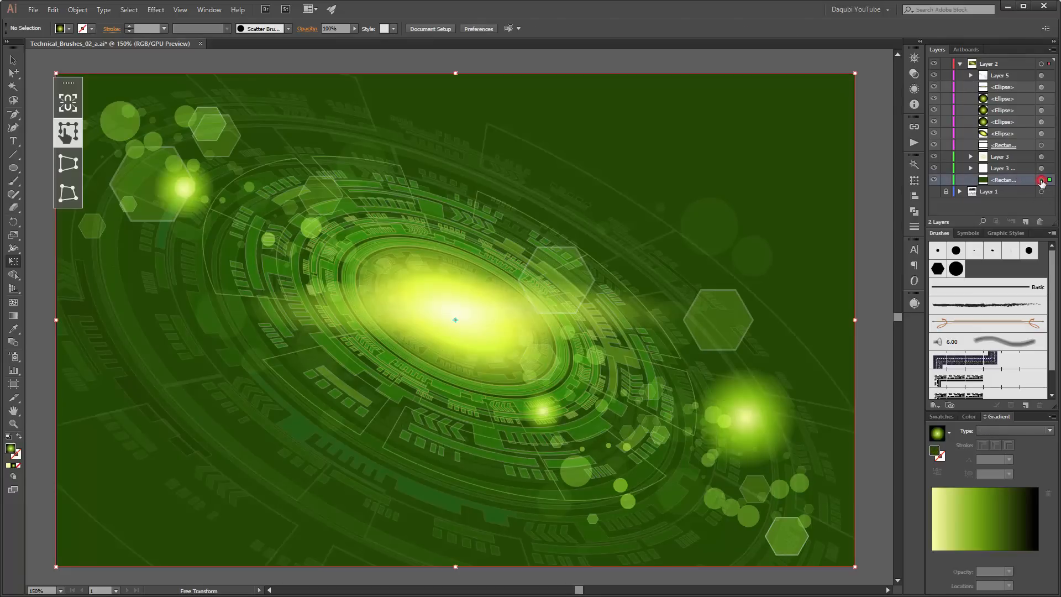
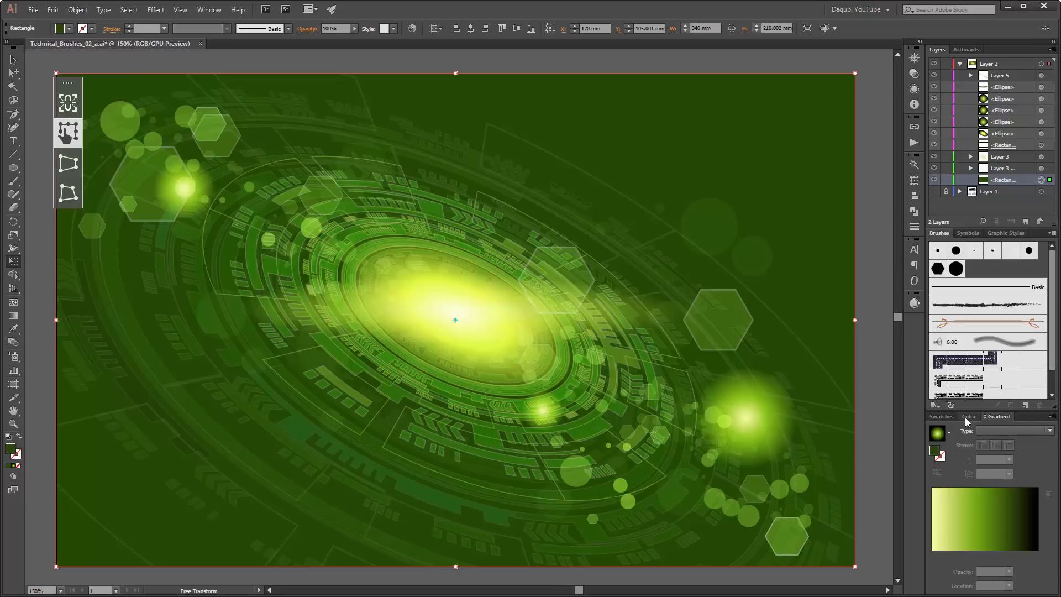
{"action": "left_click", "coordinate": [949, 433]}
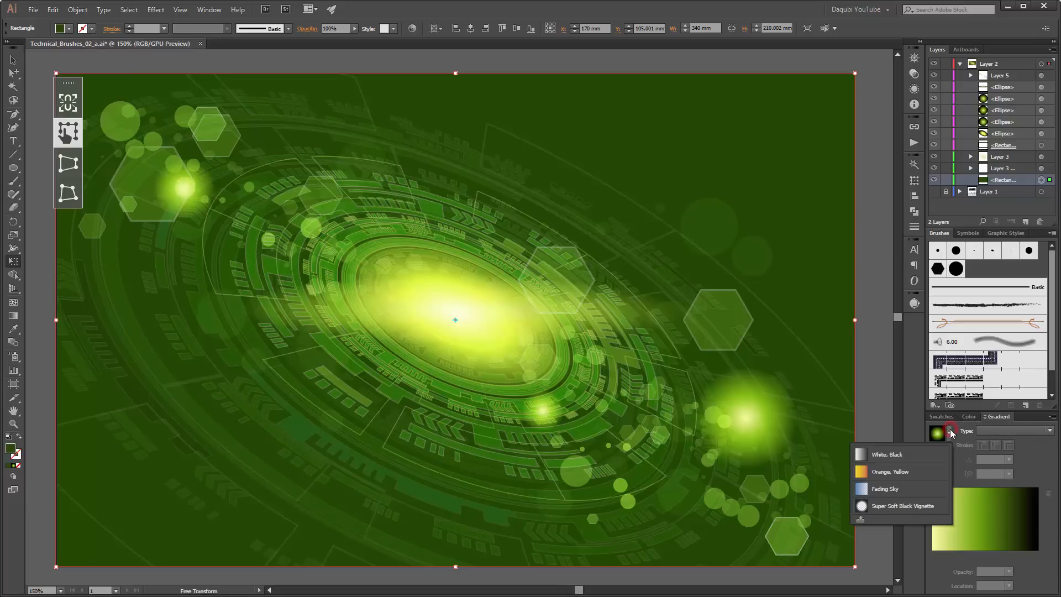
{"action": "left_click", "coordinate": [897, 456]}
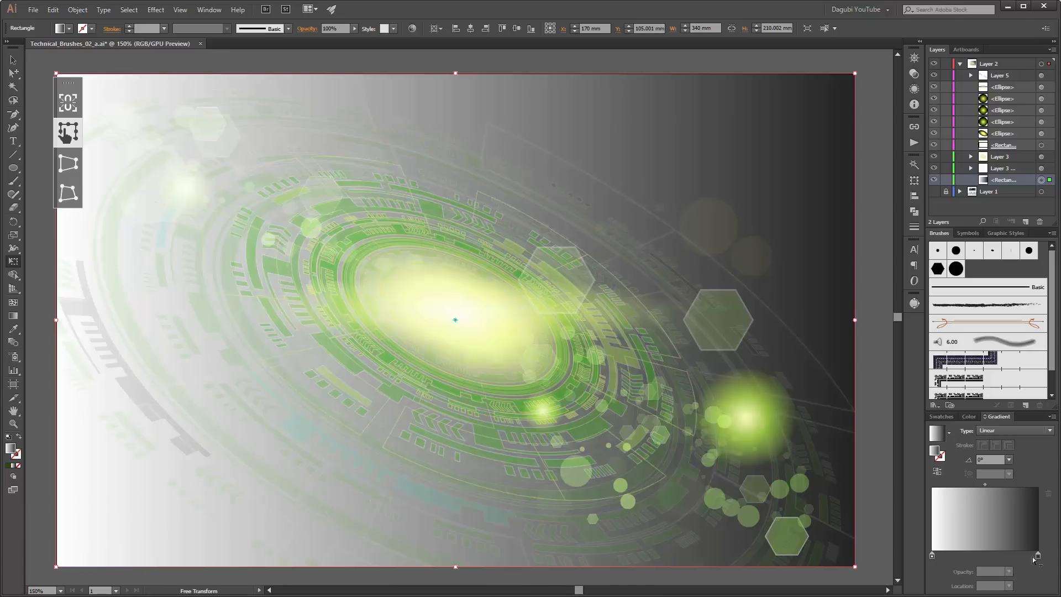
- Change the background gradient's black end stop to a very dark green with RGB 13, 24, 0
{"action": "left_click", "coordinate": [1038, 555]}
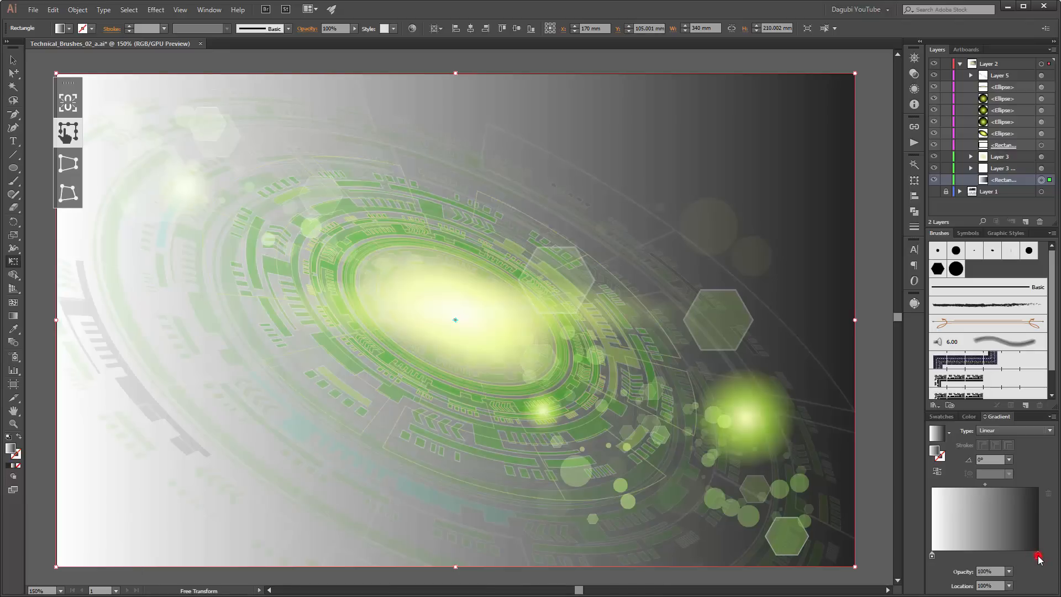
{"action": "double_click", "coordinate": [1038, 556]}
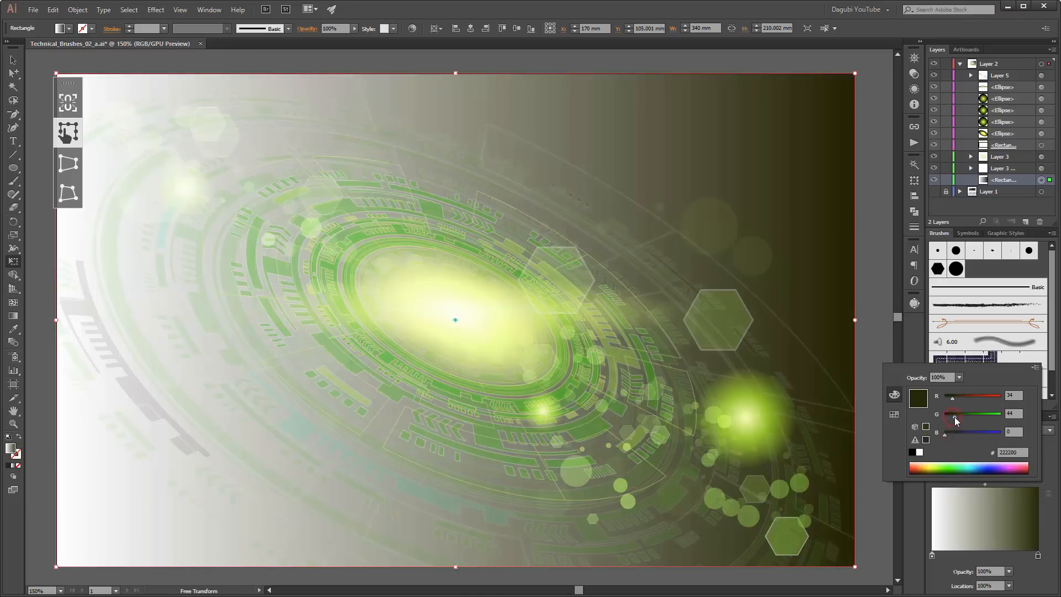
{"action": "left_click_drag", "start_coordinate": [956, 419], "coordinate": [948, 399]}
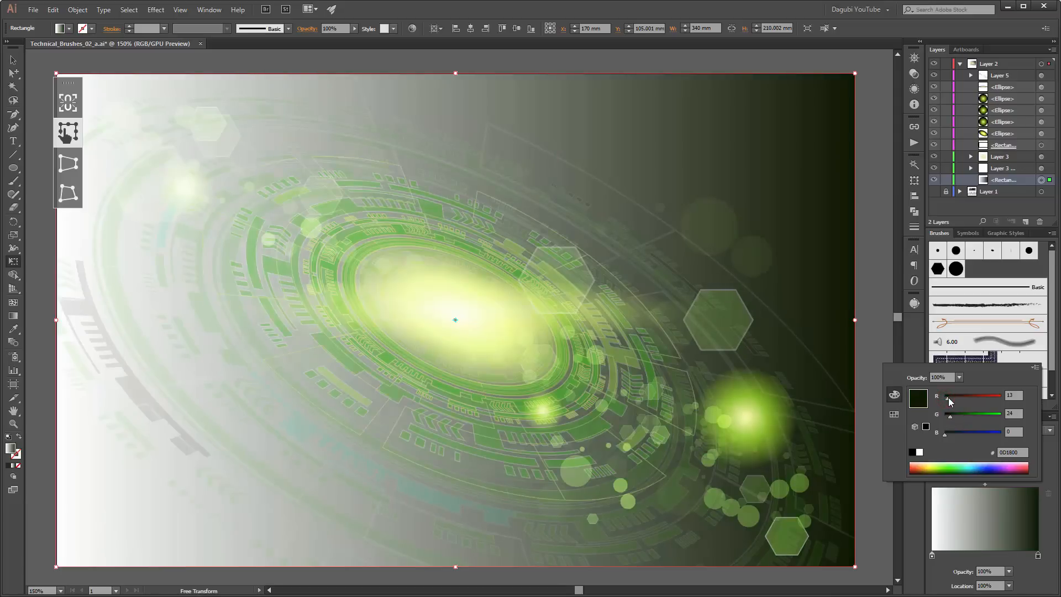
- Move the white stop to the middle of the background gradient and put matching dark green stops at 0% and 100%
{"action": "left_click", "coordinate": [932, 556]}
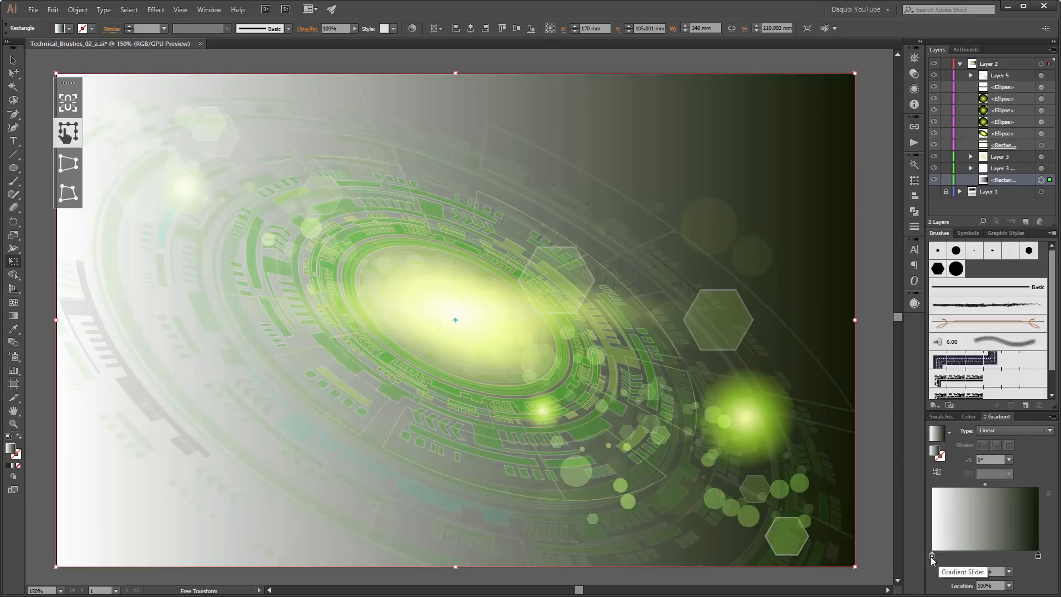
{"action": "left_click_drag", "start_coordinate": [932, 556], "coordinate": [1033, 561]}
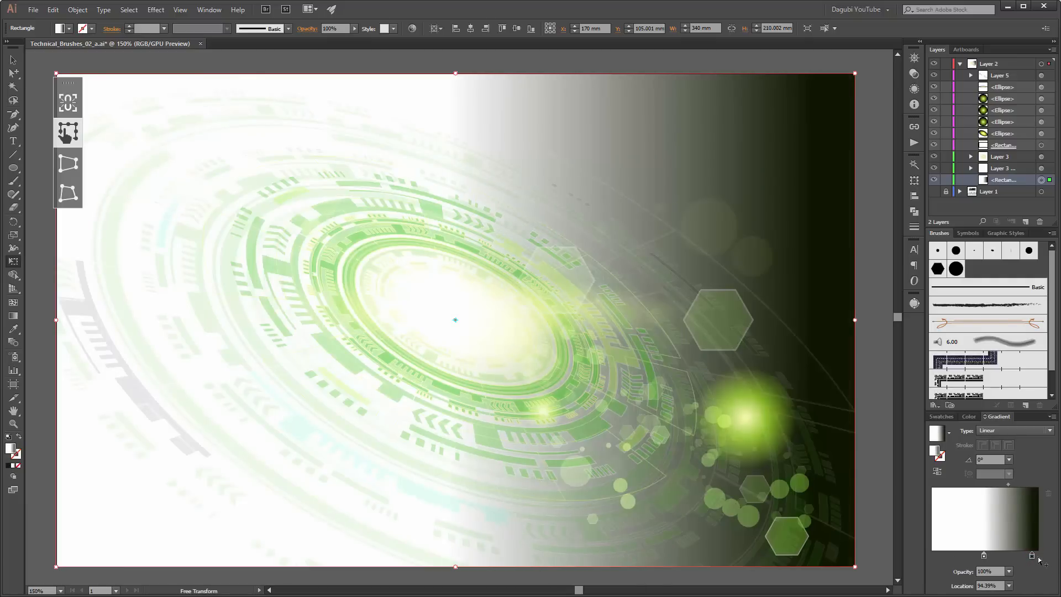
{"action": "left_click", "coordinate": [1037, 559]}
{"action": "left_click_drag", "start_coordinate": [1037, 559], "coordinate": [932, 559]}
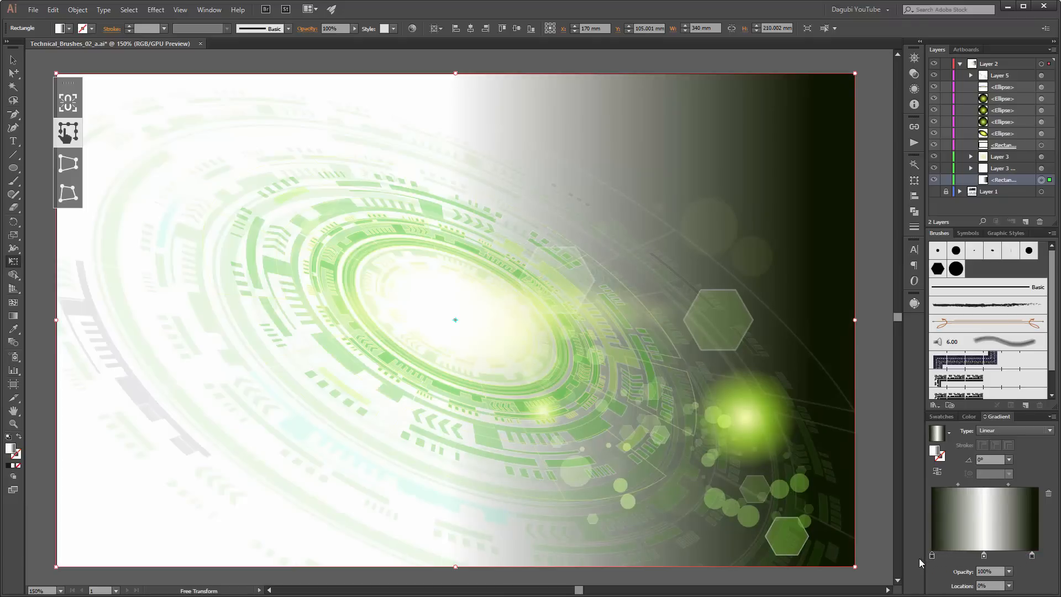
{"action": "left_click_drag", "start_coordinate": [1032, 556], "coordinate": [1037, 556]}
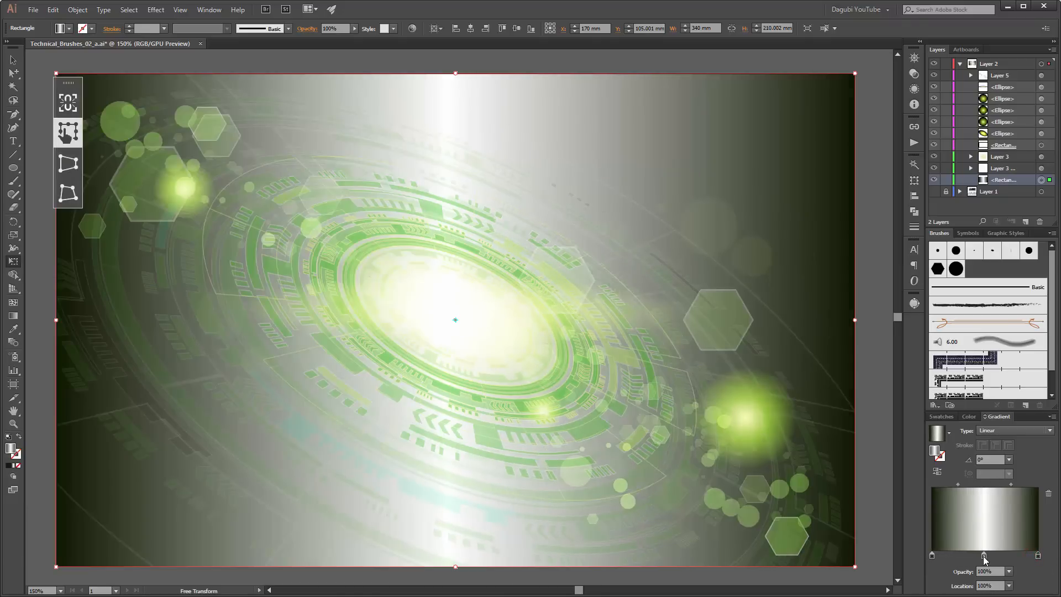
- Change the background gradient's middle stop to a medium green with RGB 90, 153, 36
{"action": "left_click", "coordinate": [984, 556]}
{"action": "double_click", "coordinate": [984, 555]}
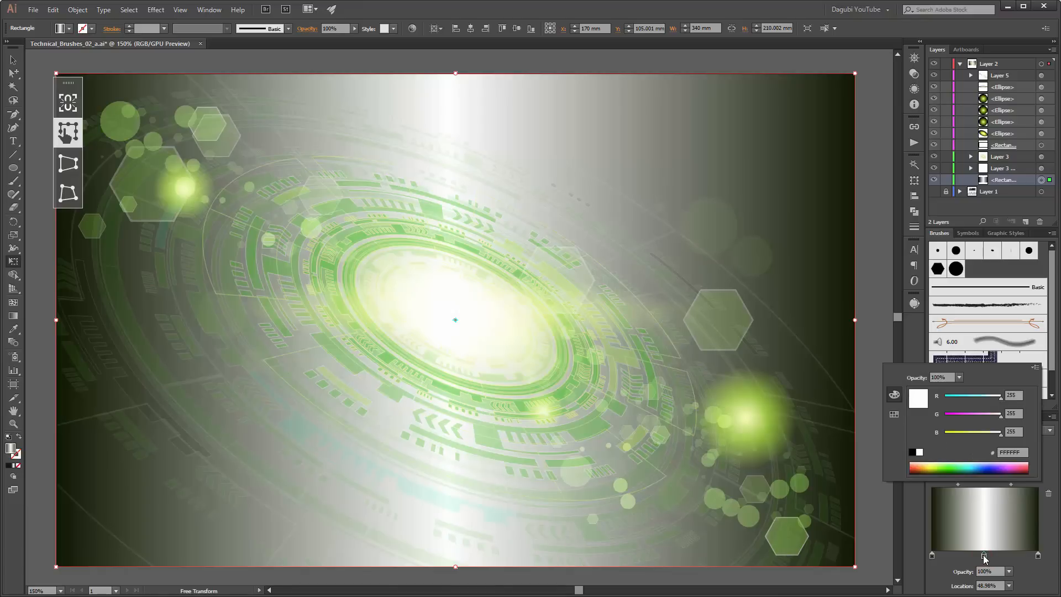
{"action": "left_click_drag", "start_coordinate": [1000, 433], "coordinate": [960, 438]}
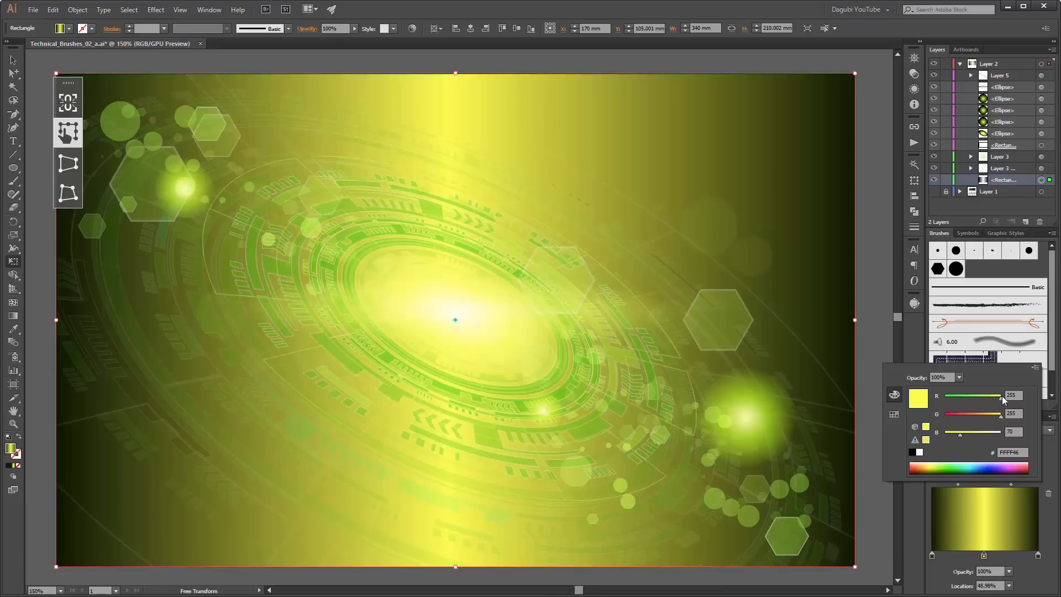
{"action": "left_click_drag", "start_coordinate": [1002, 396], "coordinate": [948, 436]}
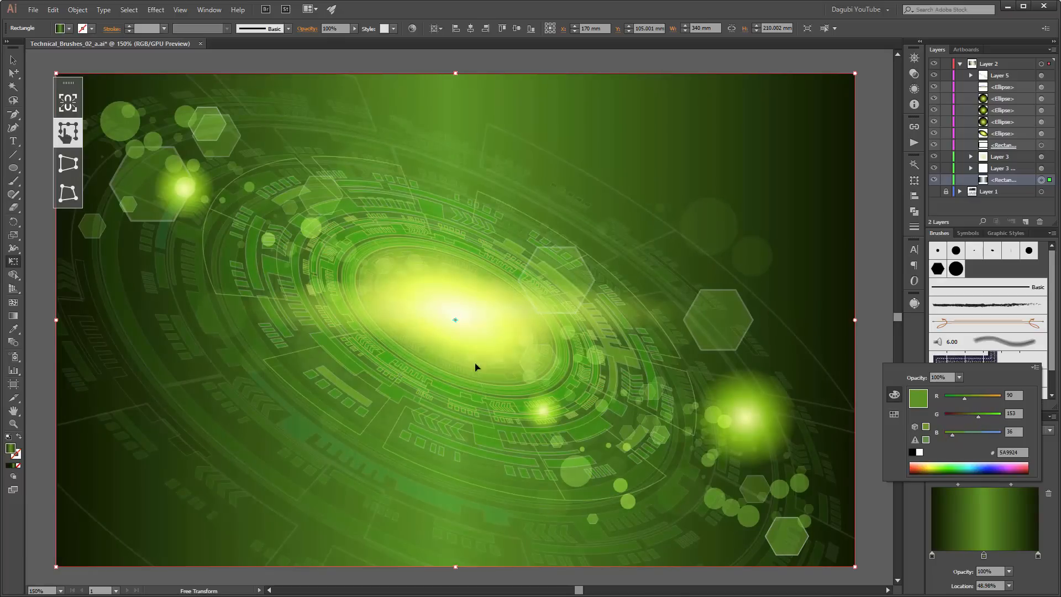
- Run the background gradient vertically at 90° across the full artboard height, deselect the rectangle and save the document
{"action": "left_click", "coordinate": [14, 317]}
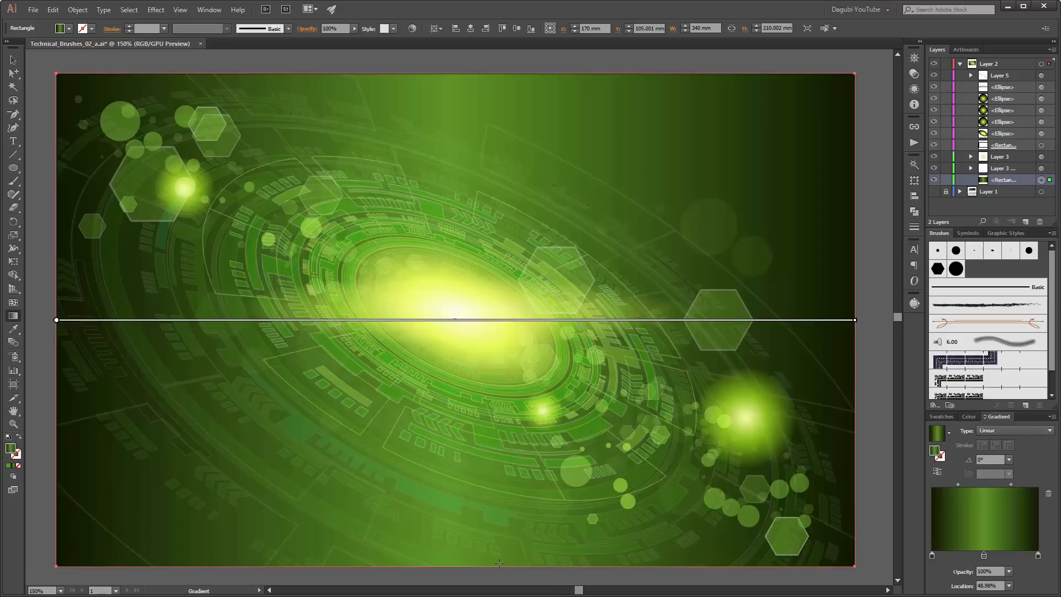
{"action": "mouse_move", "coordinate": [500, 562]}
{"action": "left_mouse_down"}
{"action": "mouse_move", "coordinate": [521, 433]}
{"action": "mouse_move", "coordinate": [500, 79]}
{"action": "left_mouse_up"}
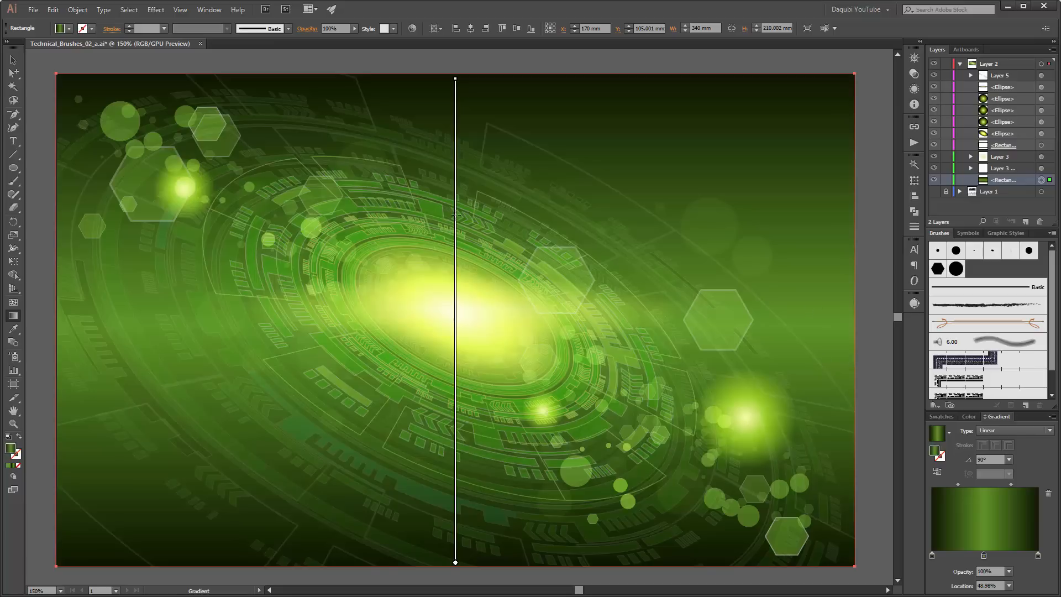
{"action": "left_click", "coordinate": [13, 59]}
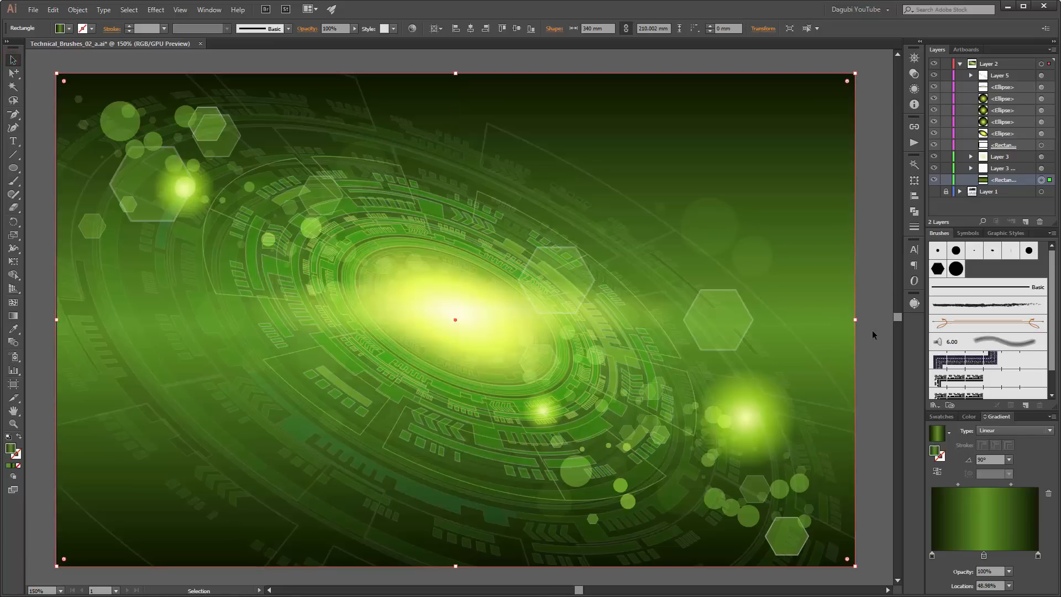
{"action": "left_click", "coordinate": [873, 331]}
{"action": "key", "text": "ctrl+s"}
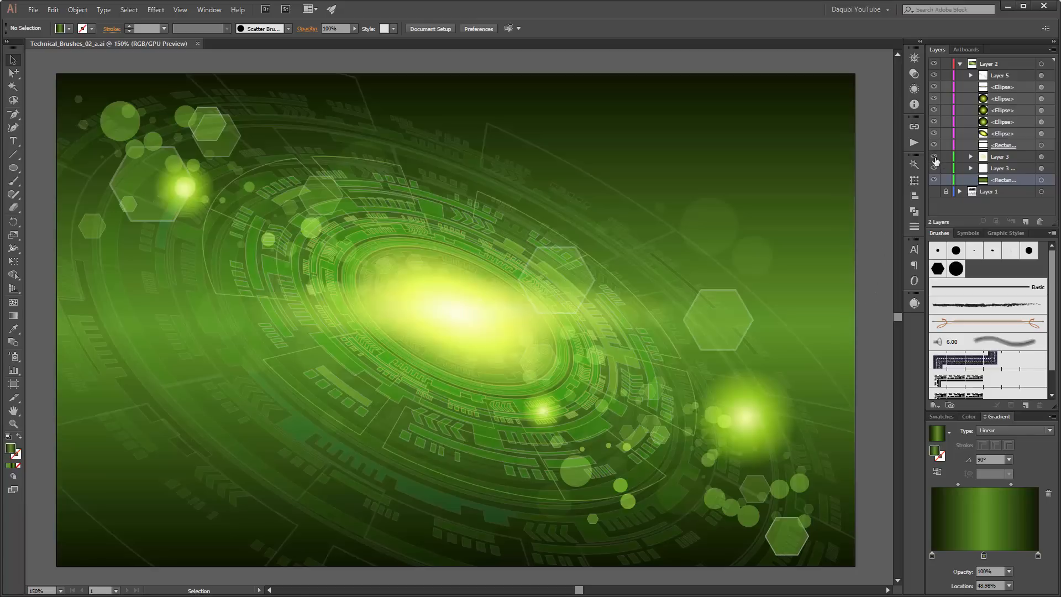
- Toggle the visibility of Layer 3 off and on to examine which ring artwork it holds
{"action": "left_click", "coordinate": [934, 157]}
{"action": "left_click", "coordinate": [934, 157]}
{"action": "left_click", "coordinate": [933, 157]}
{"action": "left_click", "coordinate": [934, 157]}
- Select all the ring artwork in Layer 3 and hide the selection edges
{"action": "left_click", "coordinate": [1005, 157]}
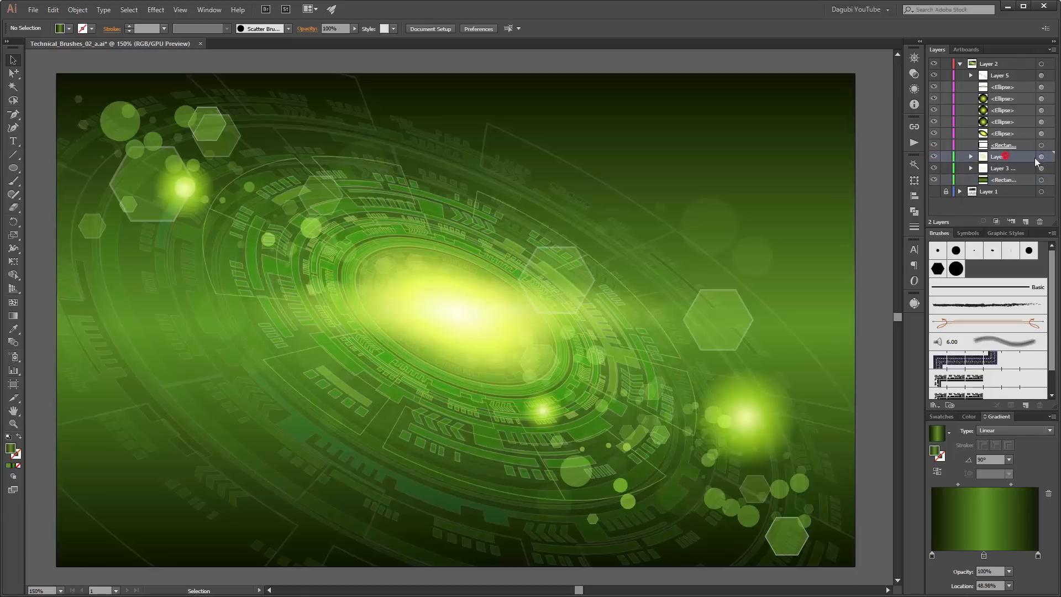
{"action": "left_click", "coordinate": [1042, 158]}
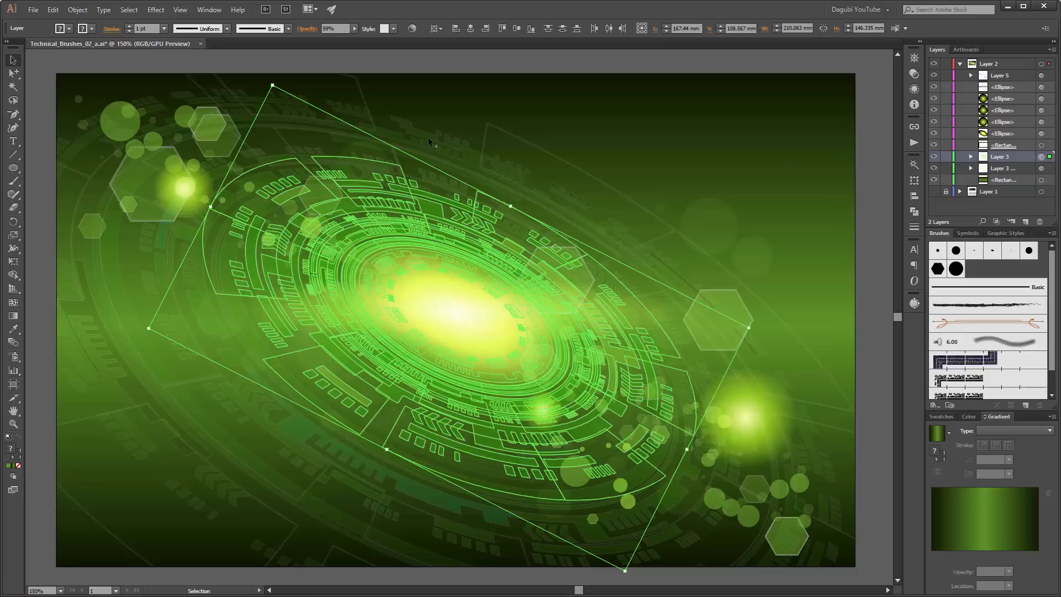
{"action": "left_click", "coordinate": [181, 10]}
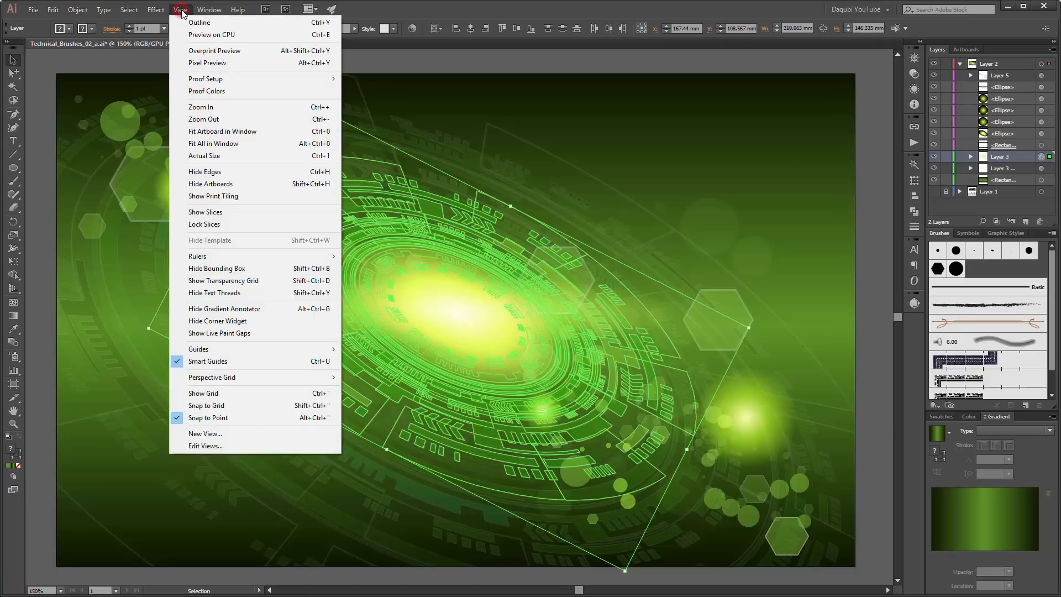
{"action": "left_click", "coordinate": [220, 172]}
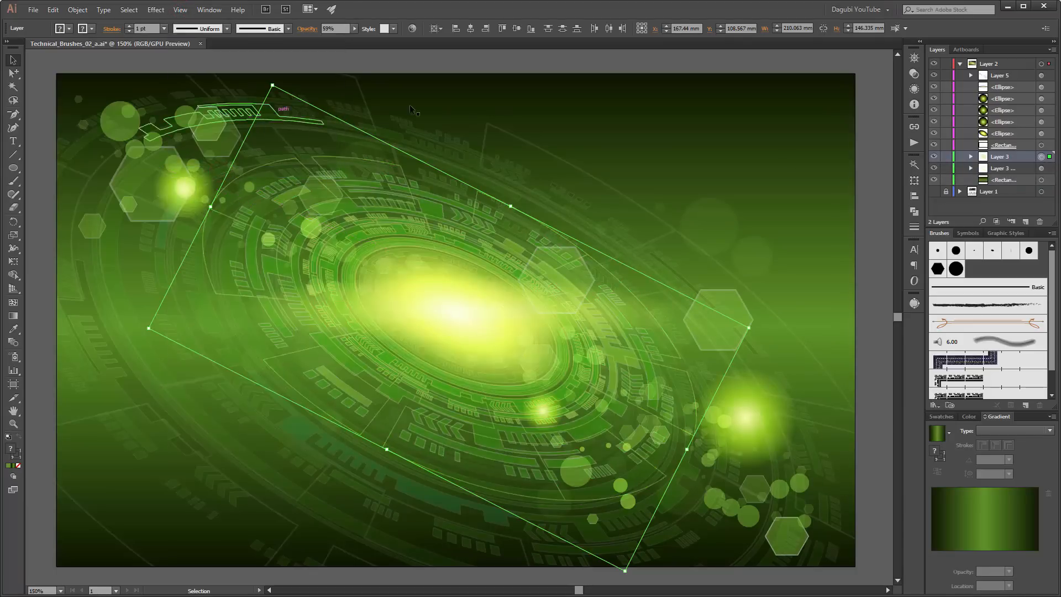
- Recolor the Layer 3 rings with linked harmony colors, setting the base color to hue 53°, saturation 78% and brightness 100%
{"action": "left_click", "coordinate": [412, 29]}
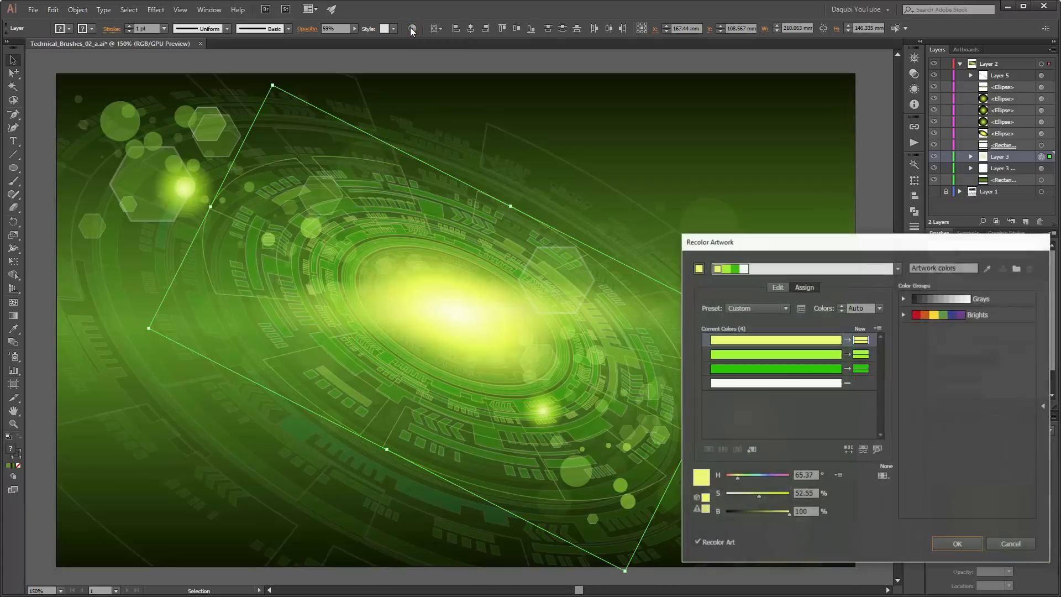
{"action": "left_click_drag", "start_coordinate": [889, 242], "coordinate": [875, 72]}
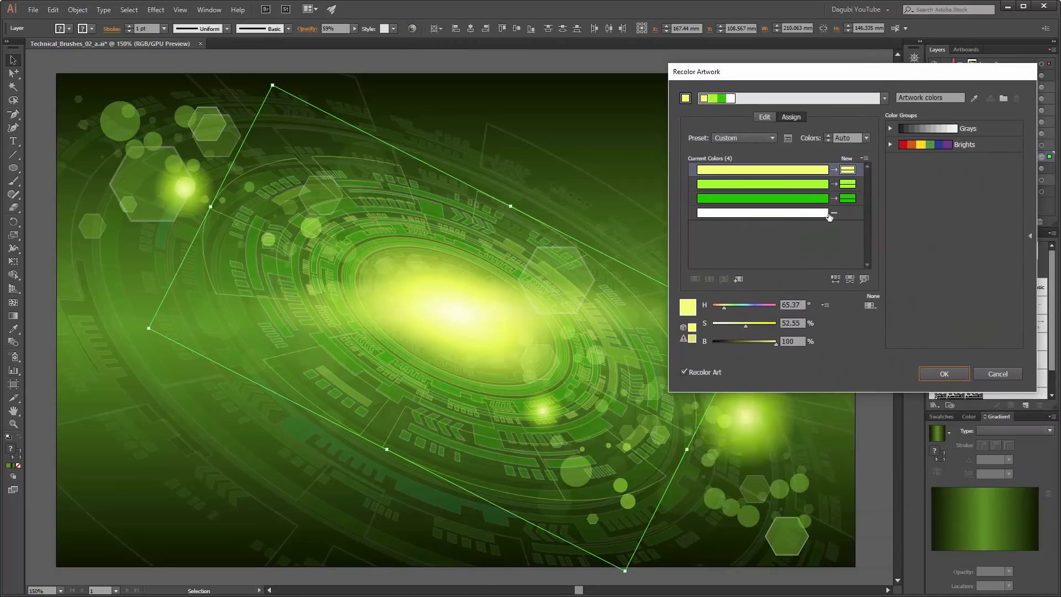
{"action": "left_click", "coordinate": [763, 118]}
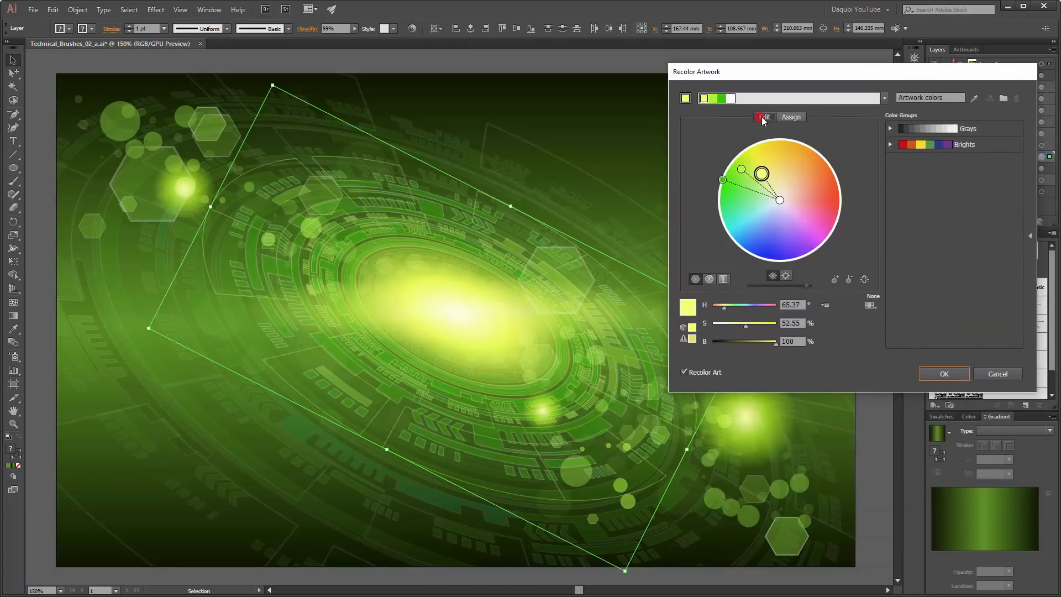
{"action": "left_click", "coordinate": [863, 279]}
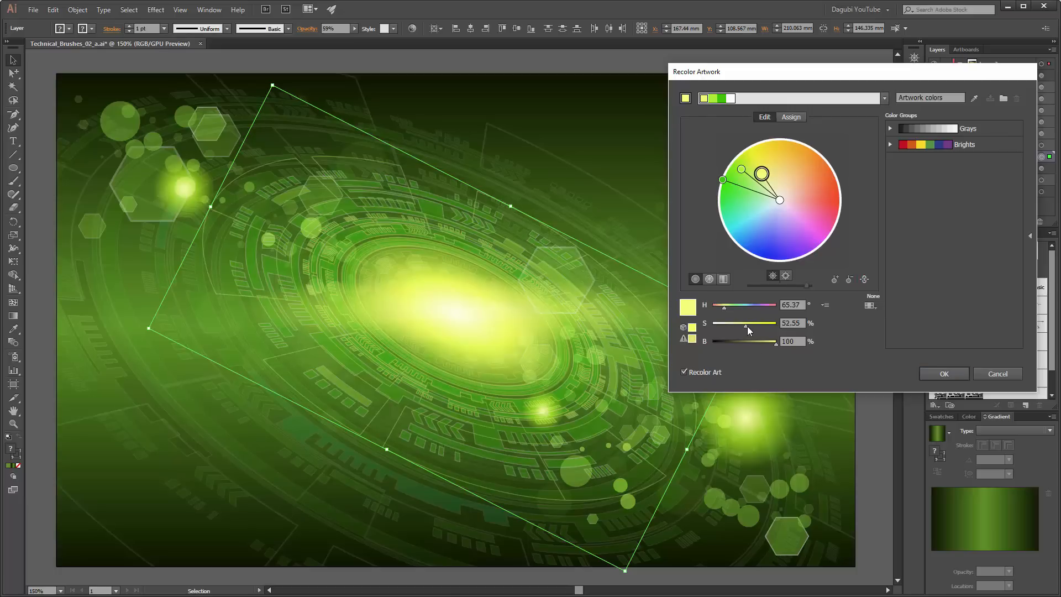
{"action": "left_click_drag", "start_coordinate": [747, 326], "coordinate": [722, 309]}
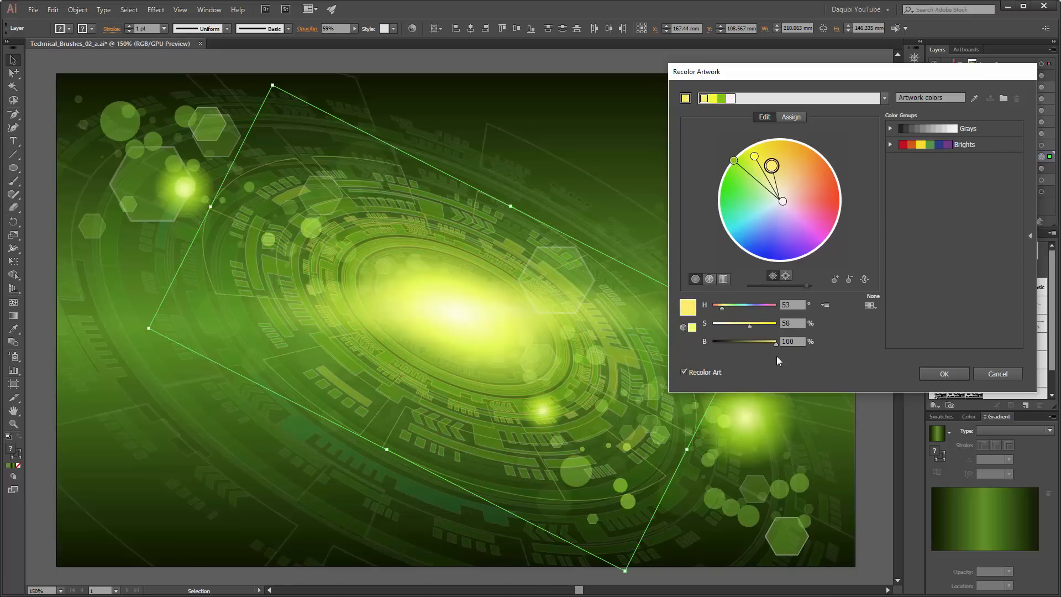
{"action": "left_click_drag", "start_coordinate": [774, 344], "coordinate": [798, 347]}
{"action": "left_click_drag", "start_coordinate": [727, 326], "coordinate": [762, 327]}
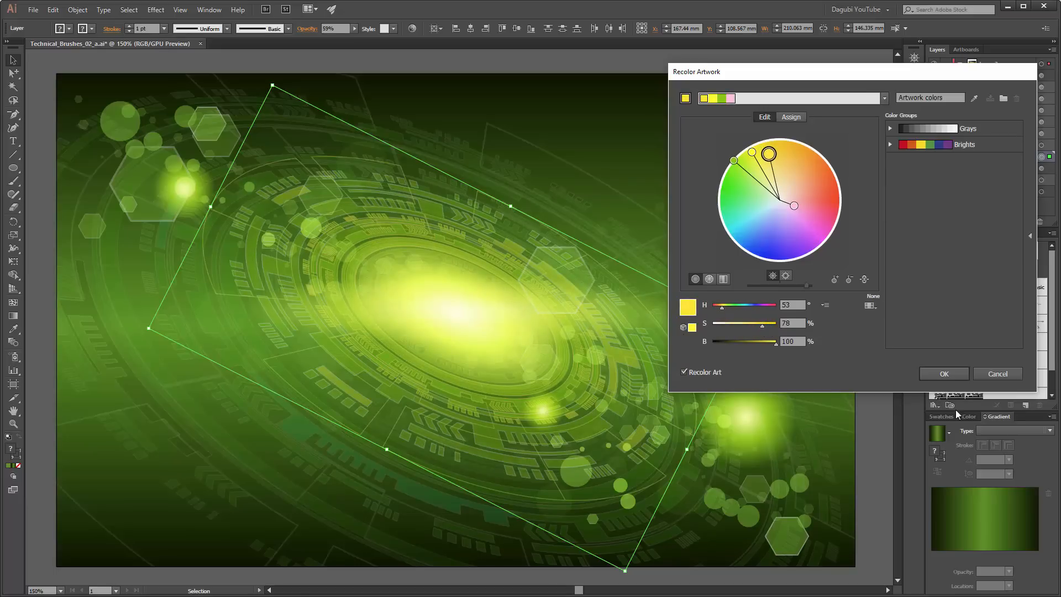
{"action": "left_click", "coordinate": [945, 374]}
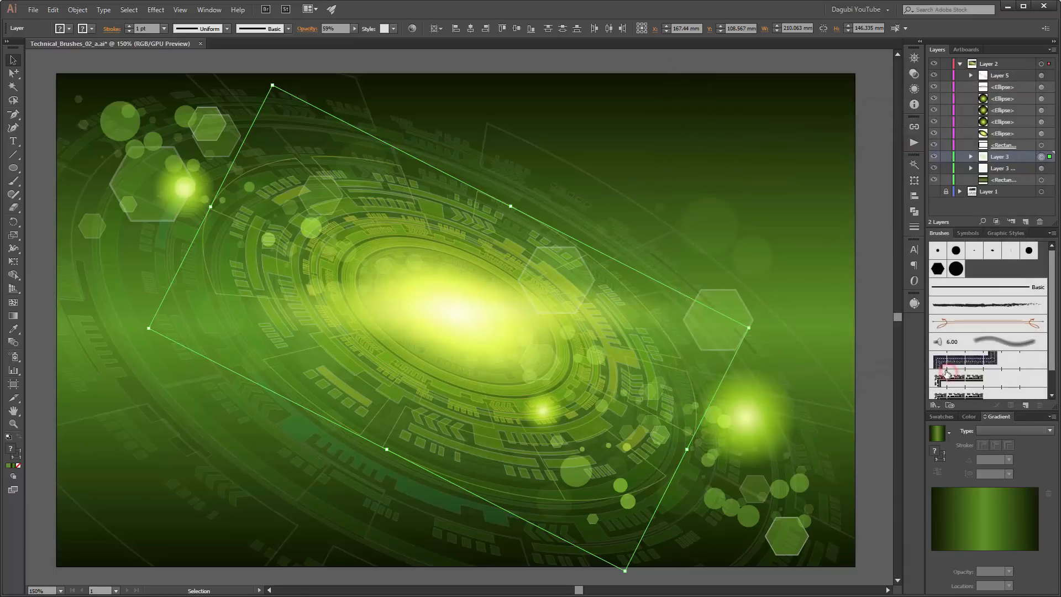
- Set Layer 3's opacity to 82% and recolor its rings with linked harmony colors, using a base hue of 56°
{"action": "left_click", "coordinate": [354, 28]}
{"action": "left_click_drag", "start_coordinate": [346, 38], "coordinate": [349, 39]}
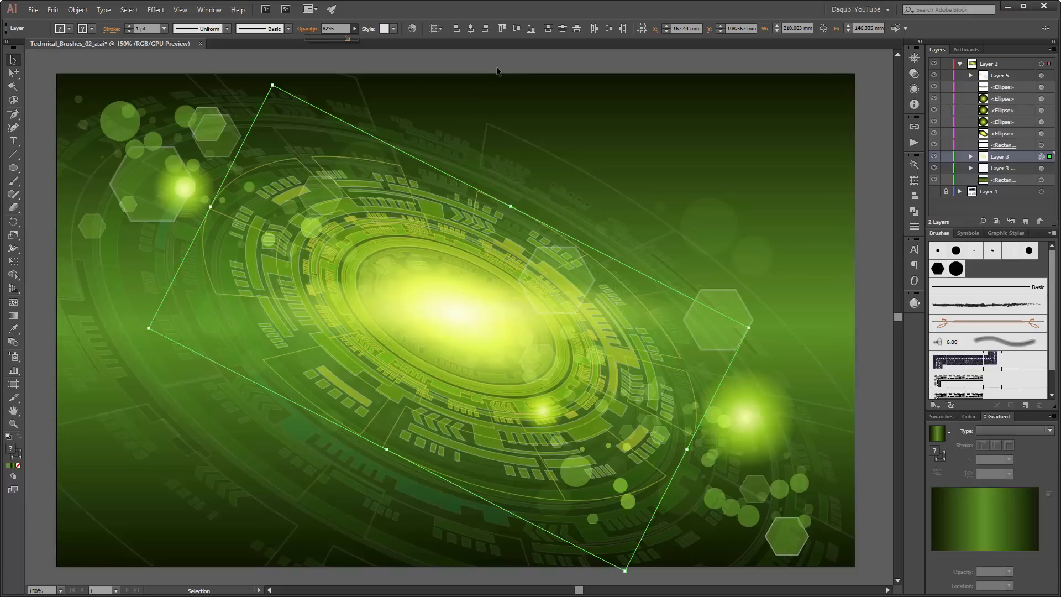
{"action": "left_click", "coordinate": [415, 27]}
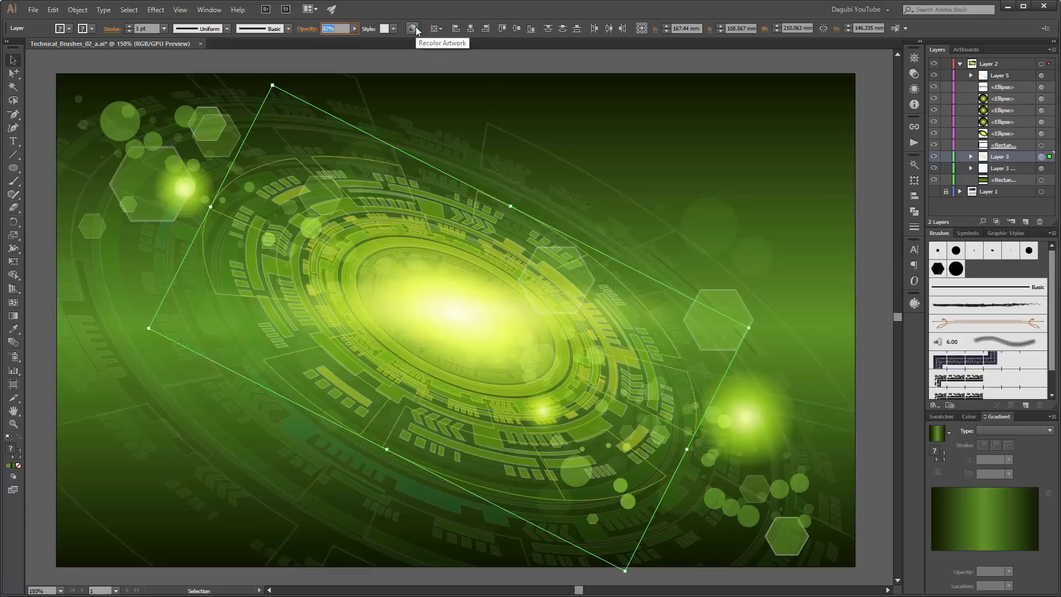
{"action": "left_click", "coordinate": [411, 29]}
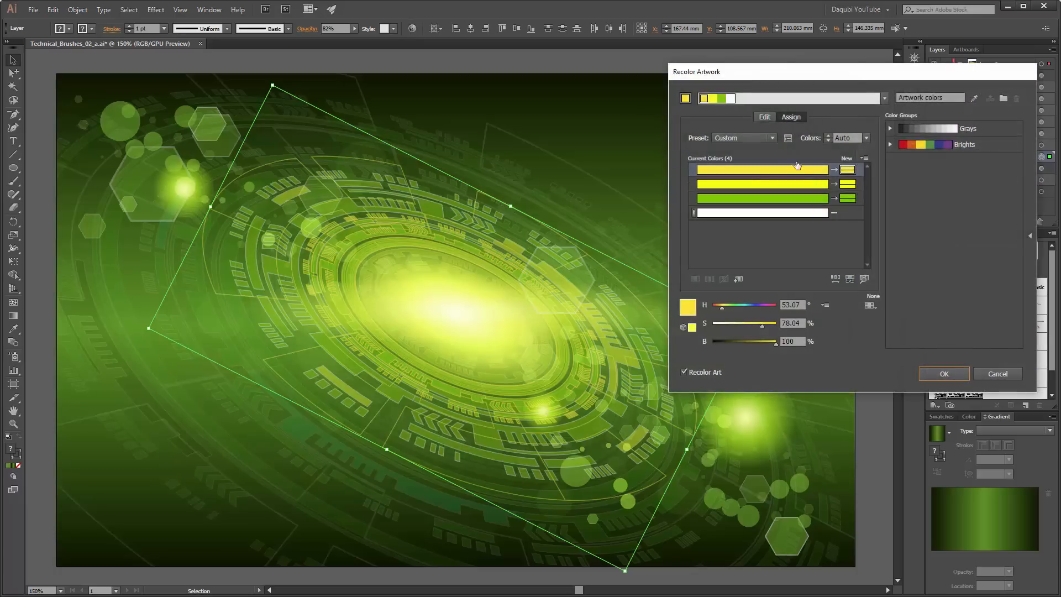
{"action": "left_click", "coordinate": [764, 116]}
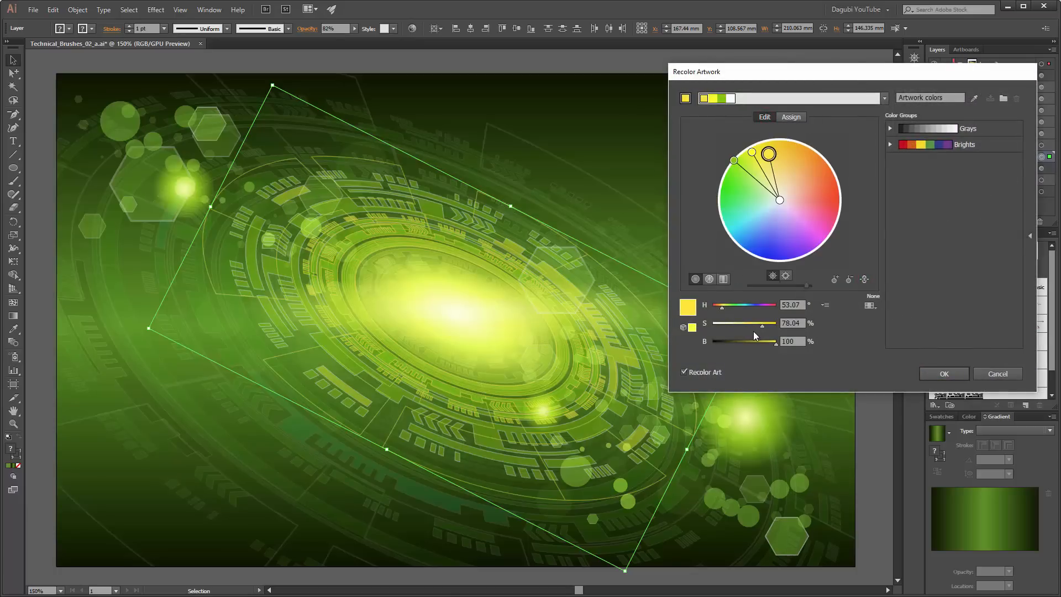
{"action": "left_click_drag", "start_coordinate": [723, 308], "coordinate": [724, 308]}
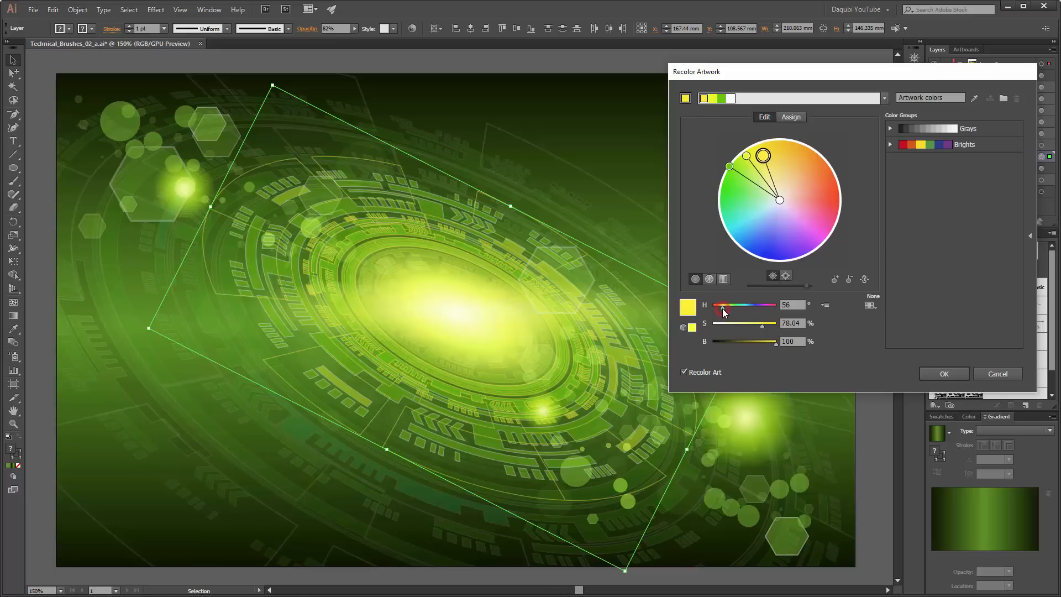
{"action": "left_click", "coordinate": [944, 374]}
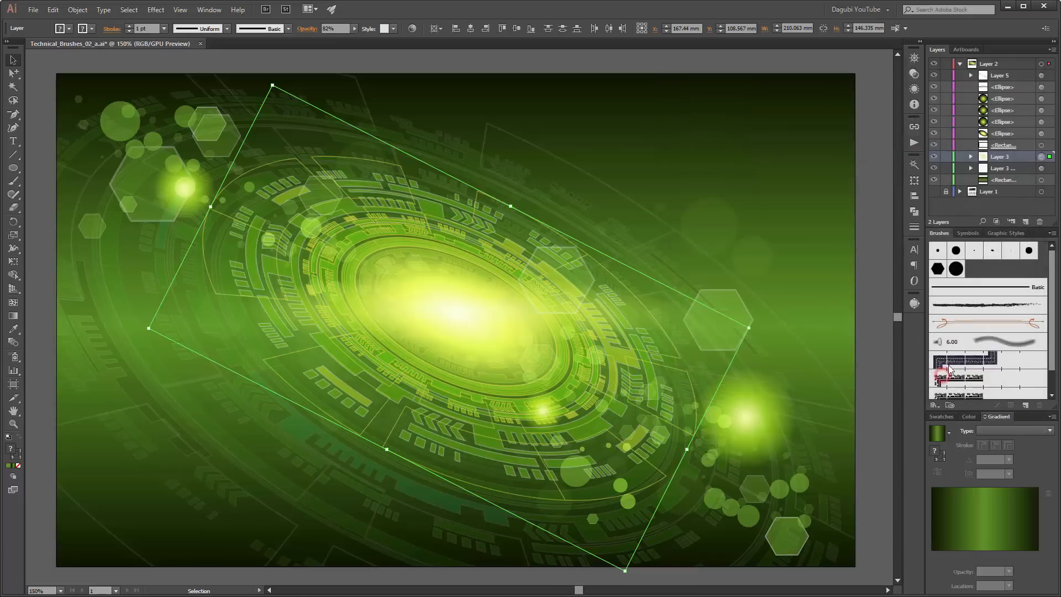
- Set the opacity of the faint outer ring layer directly beneath Layer 3 to 11% and deselect it
{"action": "left_click", "coordinate": [1043, 169]}
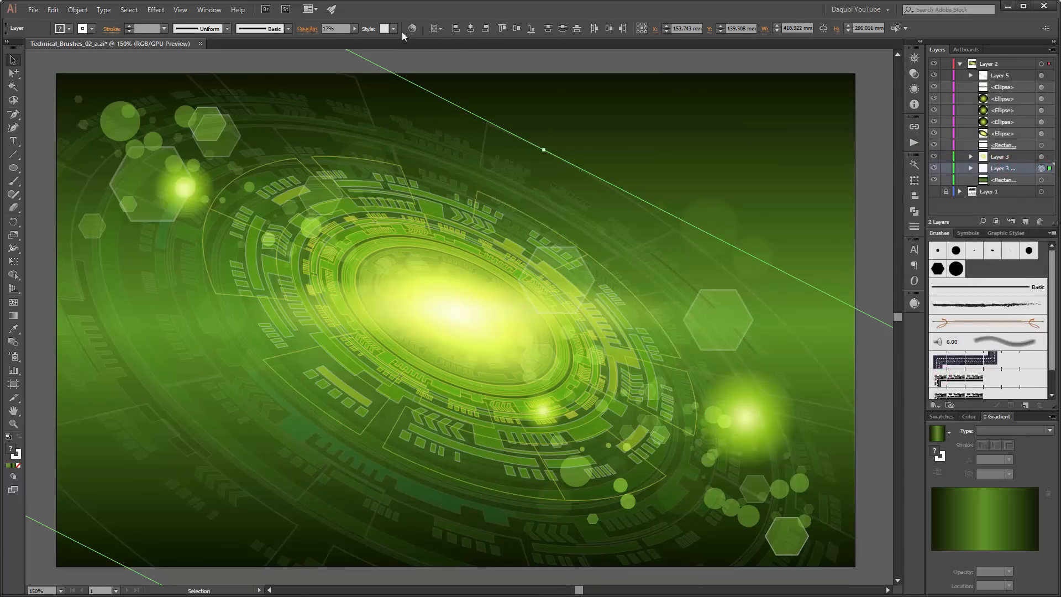
{"action": "left_click", "coordinate": [355, 28]}
{"action": "left_click_drag", "start_coordinate": [314, 39], "coordinate": [312, 38]}
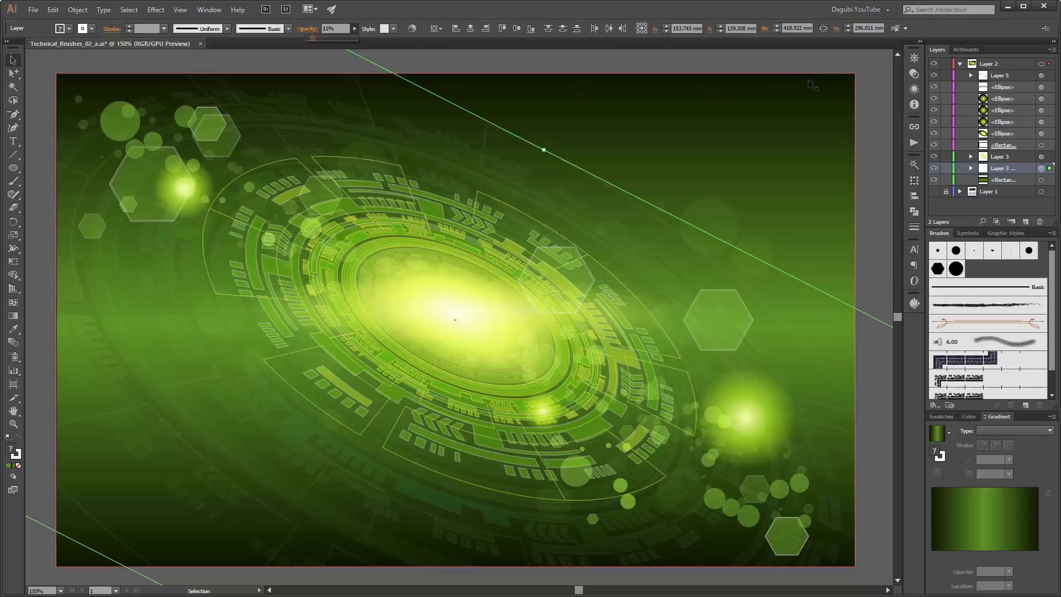
{"action": "left_click", "coordinate": [872, 63]}
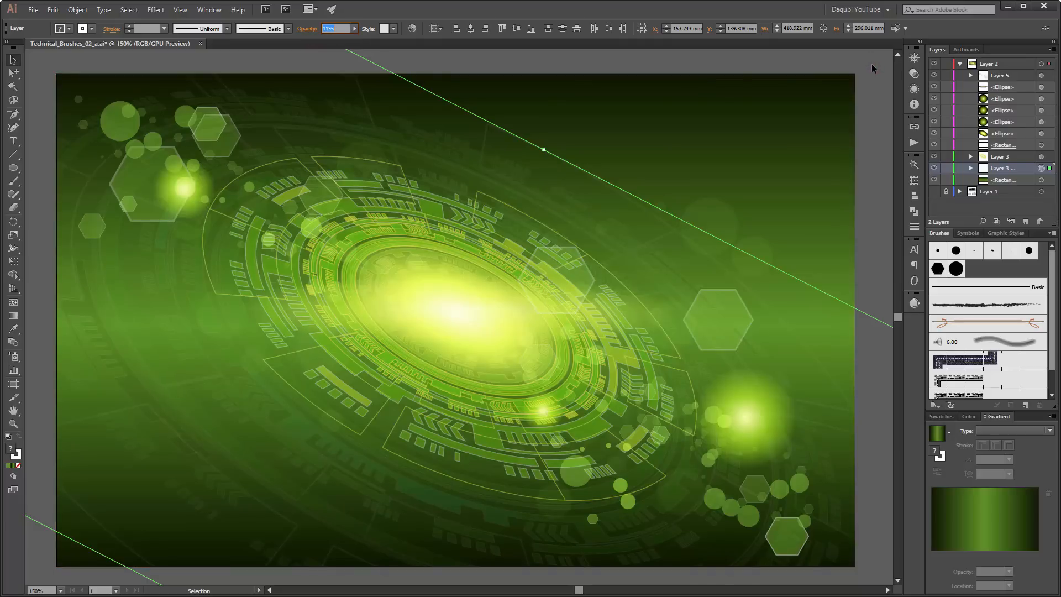
{"action": "left_click", "coordinate": [872, 63]}
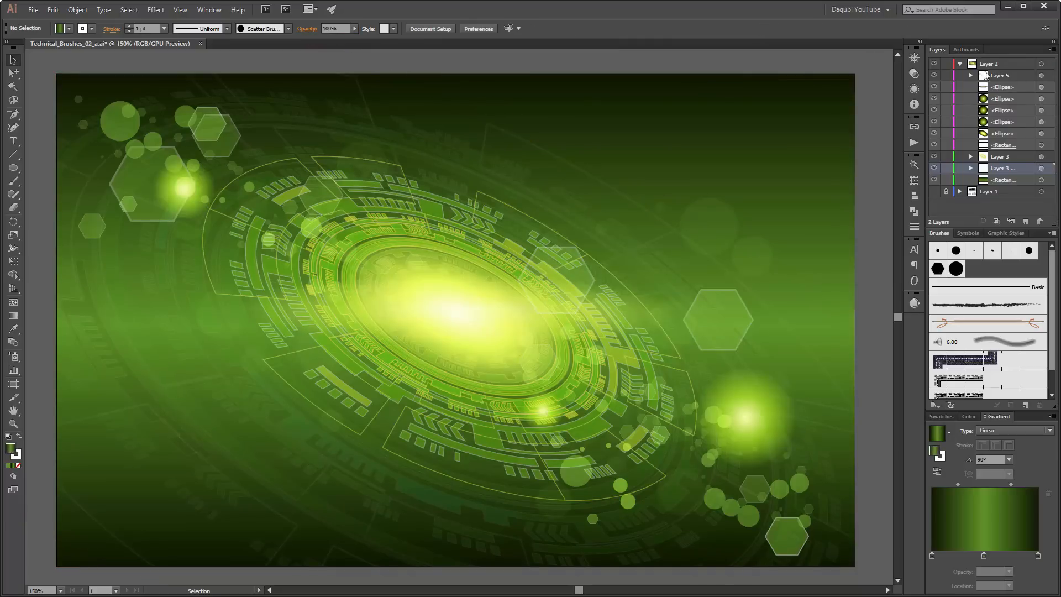
- Select all artwork in Layer 2 and recolor it with linked harmony colors, shifting the dark base color's hue to 9°
{"action": "left_click", "coordinate": [986, 65]}
{"action": "left_click", "coordinate": [1040, 64]}
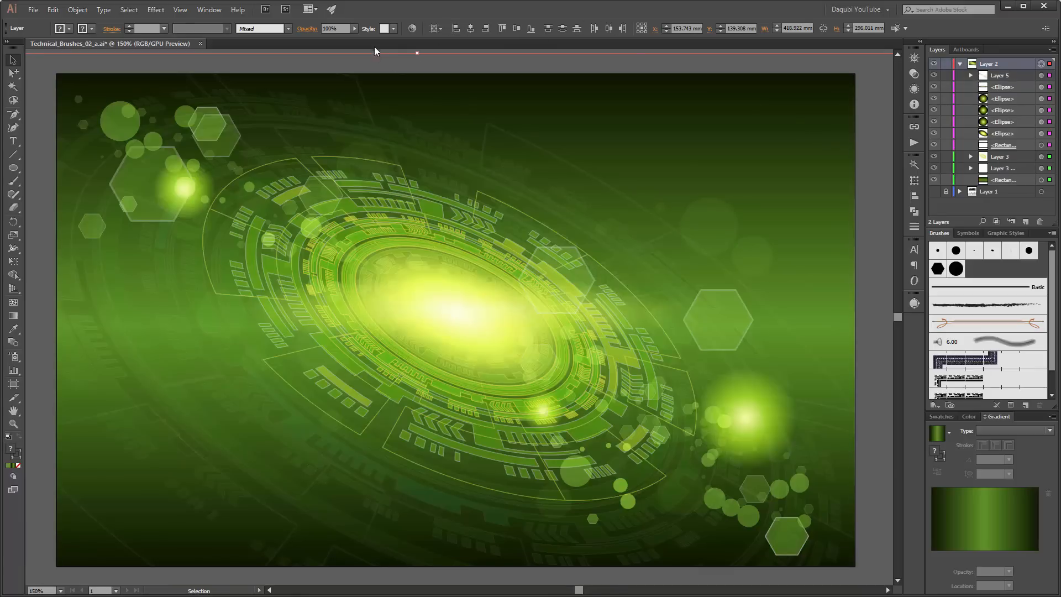
{"action": "left_click", "coordinate": [412, 29]}
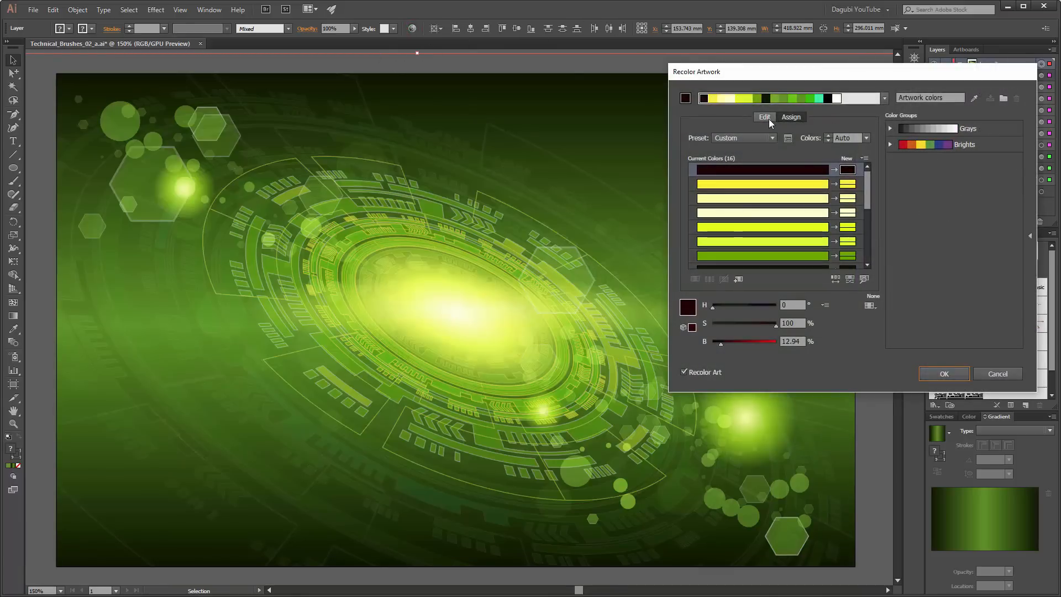
{"action": "left_click", "coordinate": [770, 119]}
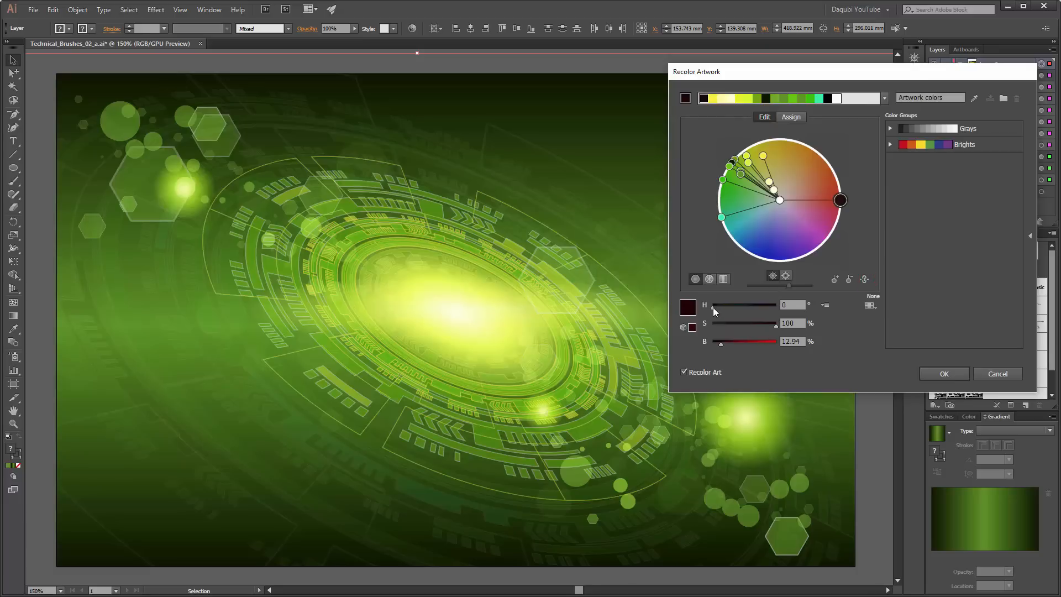
{"action": "left_click_drag", "start_coordinate": [713, 307], "coordinate": [714, 307]}
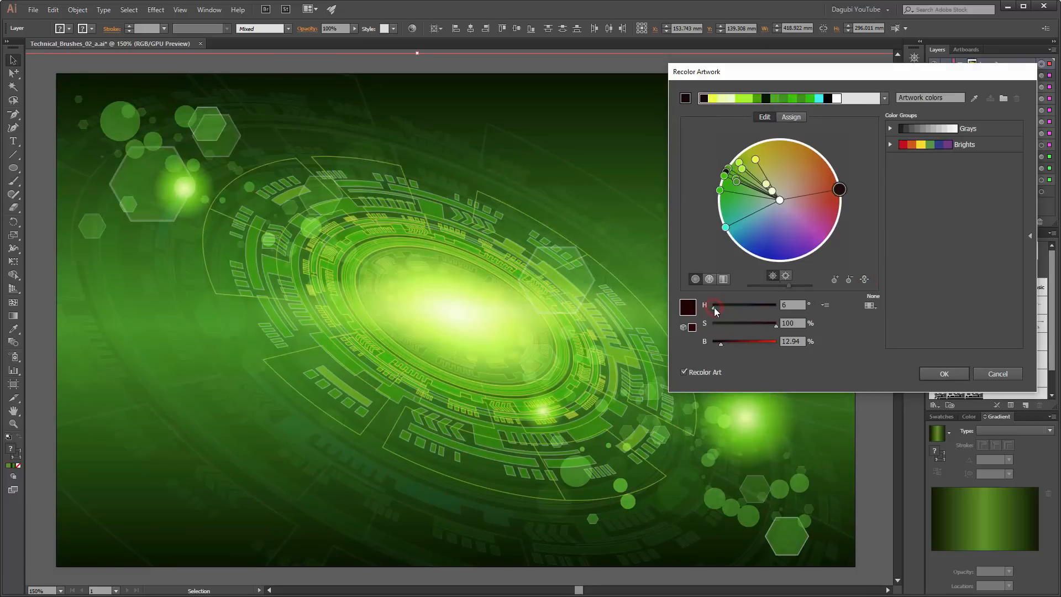
{"action": "left_click_drag", "start_coordinate": [714, 307], "coordinate": [715, 307]}
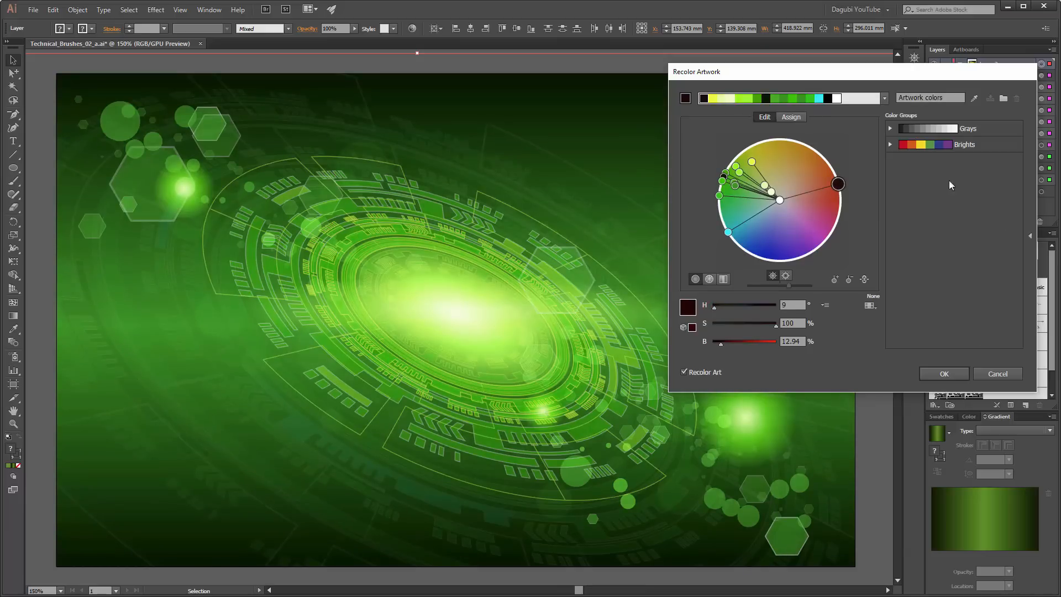
{"action": "left_click", "coordinate": [939, 375]}
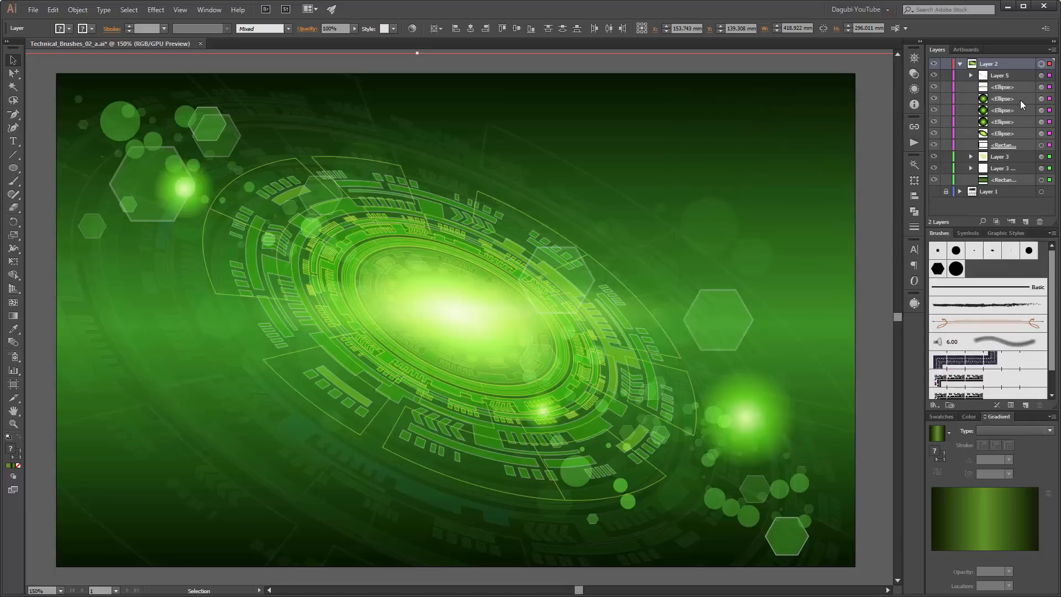
- Enlarge the central radial-gradient glow ellipse about its center so it spreads over the inner rings, and deselect it
{"action": "left_click", "coordinate": [1007, 133]}
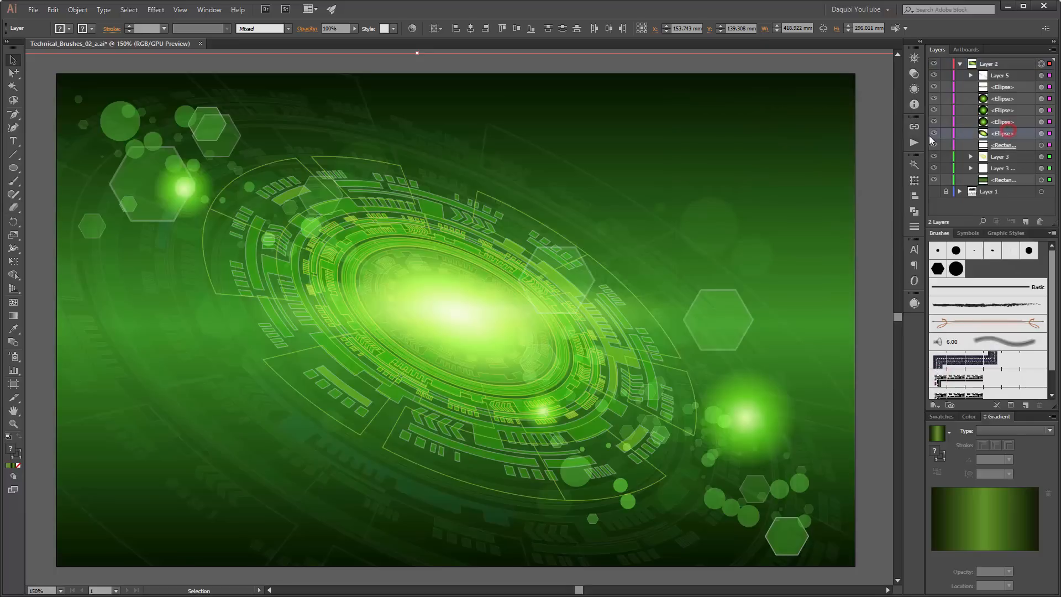
{"action": "left_click", "coordinate": [933, 133]}
{"action": "left_click", "coordinate": [934, 133]}
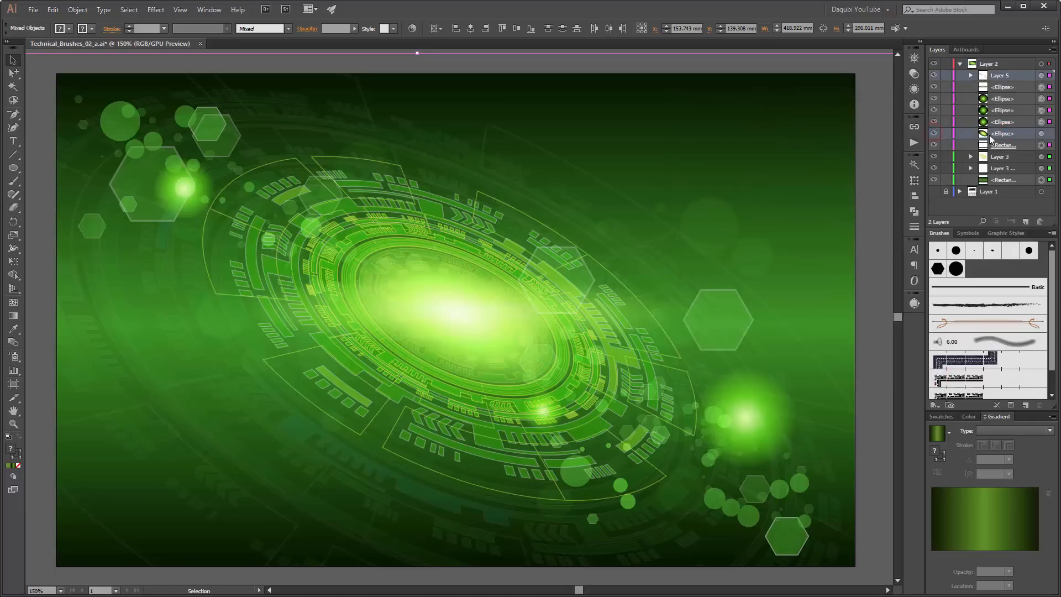
{"action": "left_click", "coordinate": [1042, 133]}
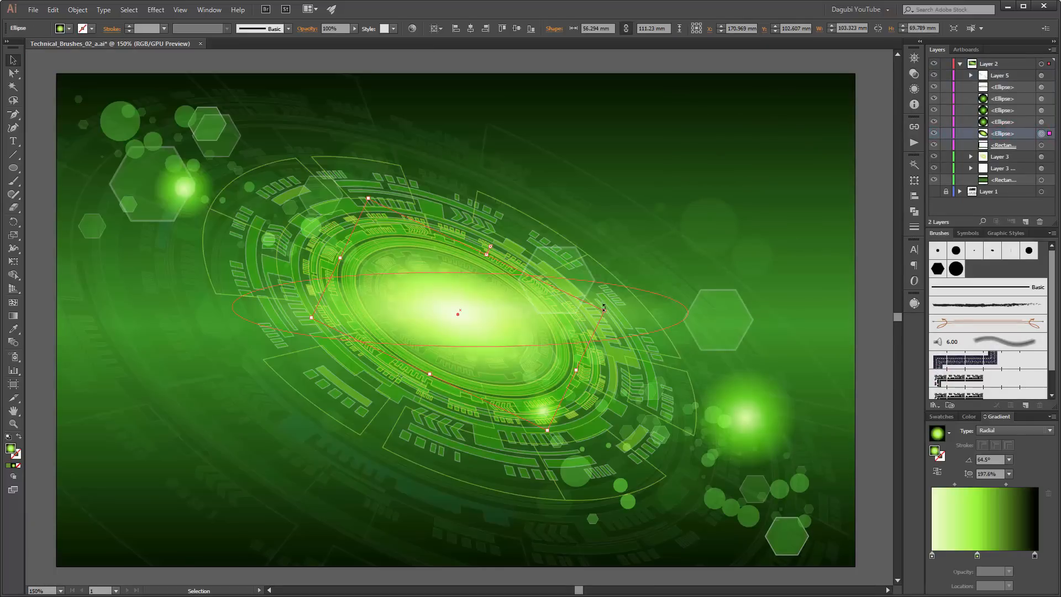
{"action": "left_click_drag", "start_coordinate": [604, 311], "coordinate": [688, 295]}
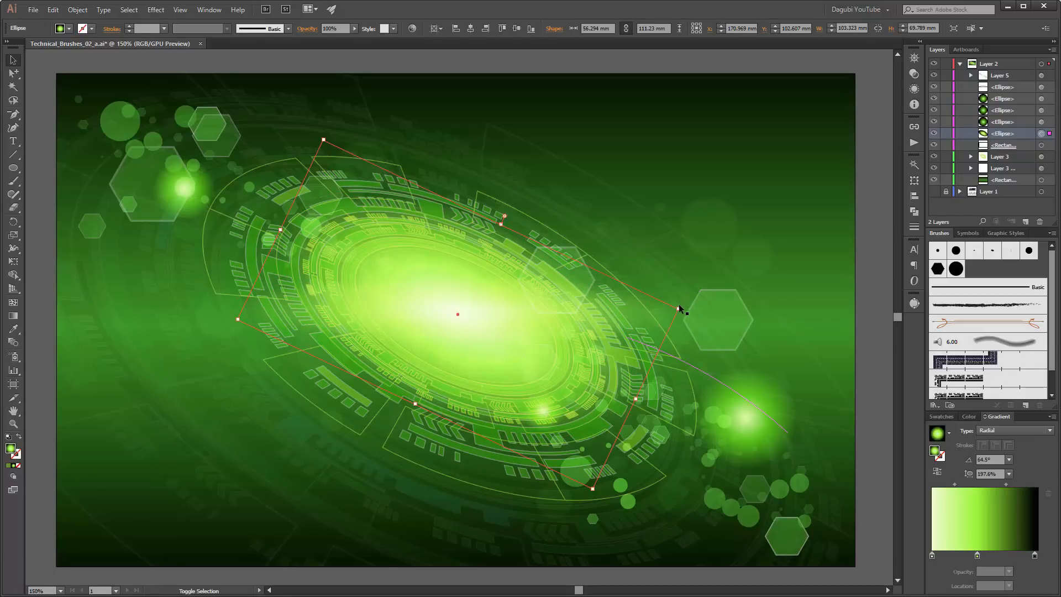
{"action": "left_click_drag", "start_coordinate": [678, 308], "coordinate": [652, 309]}
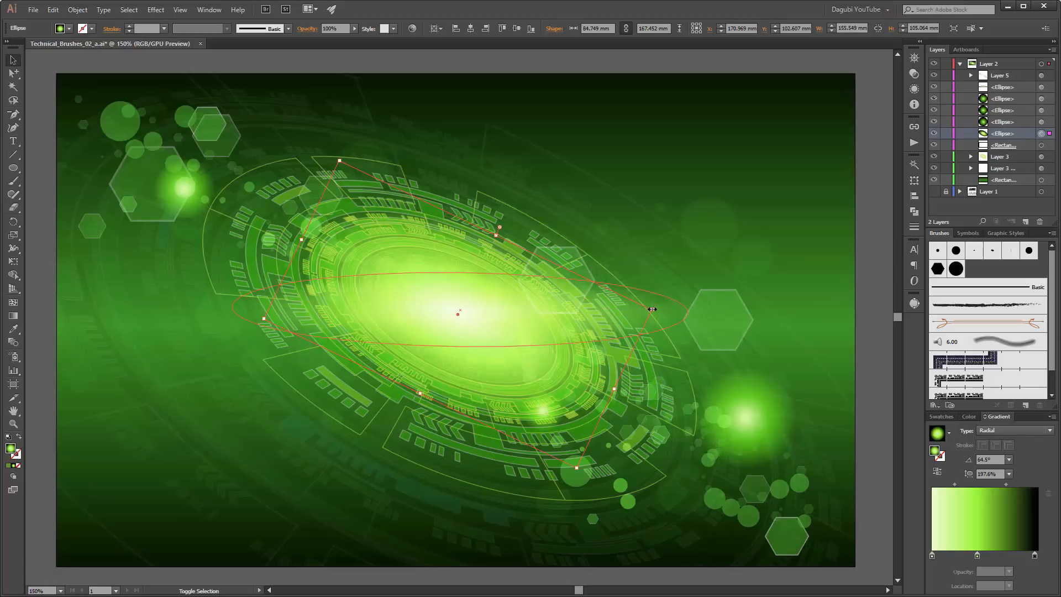
{"action": "left_click", "coordinate": [879, 114]}
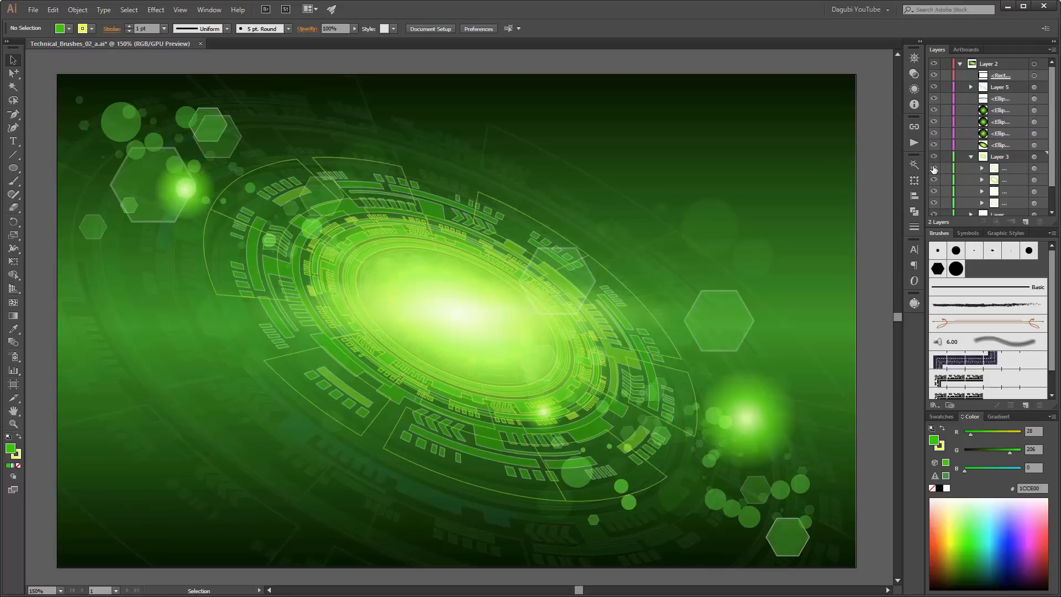
- Give the first ring group in Layer 3 a white stroke and a yellow-green fill of RGB 129, 206, 0
{"action": "left_click", "coordinate": [942, 168]}
{"action": "left_click", "coordinate": [947, 489]}
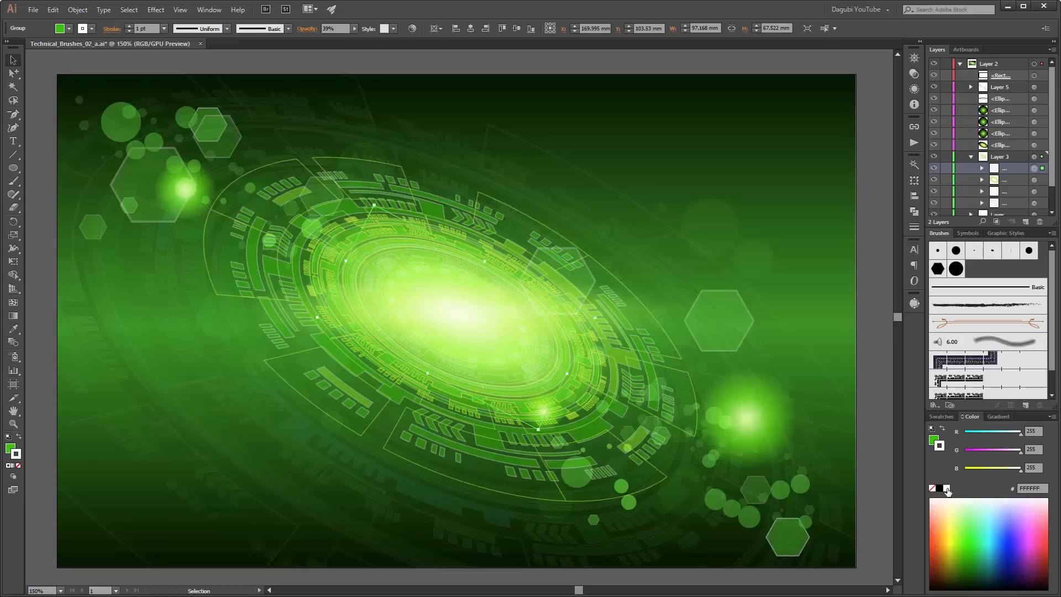
{"action": "left_click", "coordinate": [934, 440]}
{"action": "left_click_drag", "start_coordinate": [990, 433], "coordinate": [993, 433]}
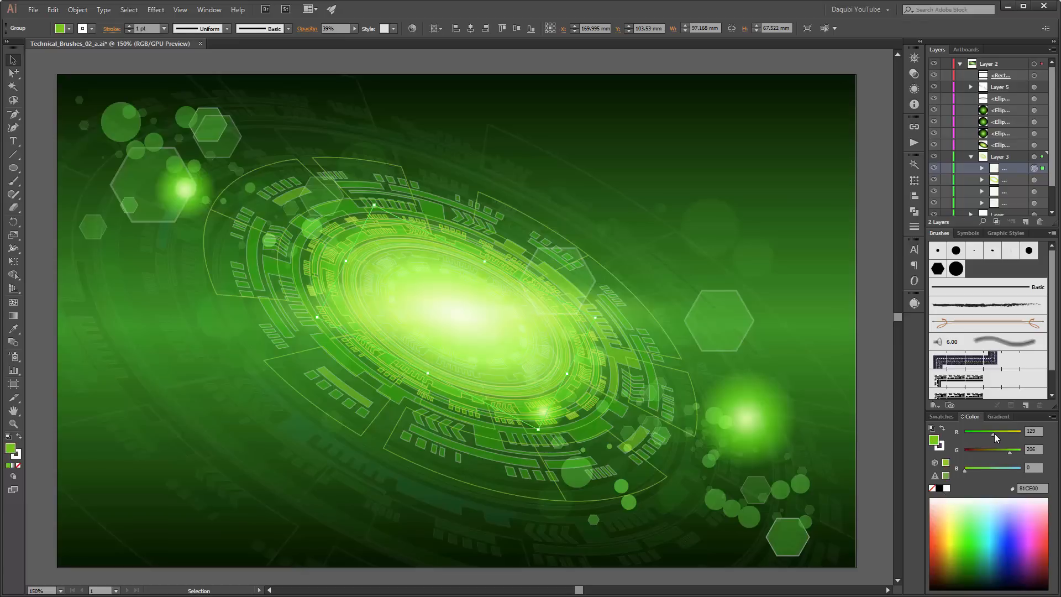
{"action": "left_click", "coordinate": [971, 157]}
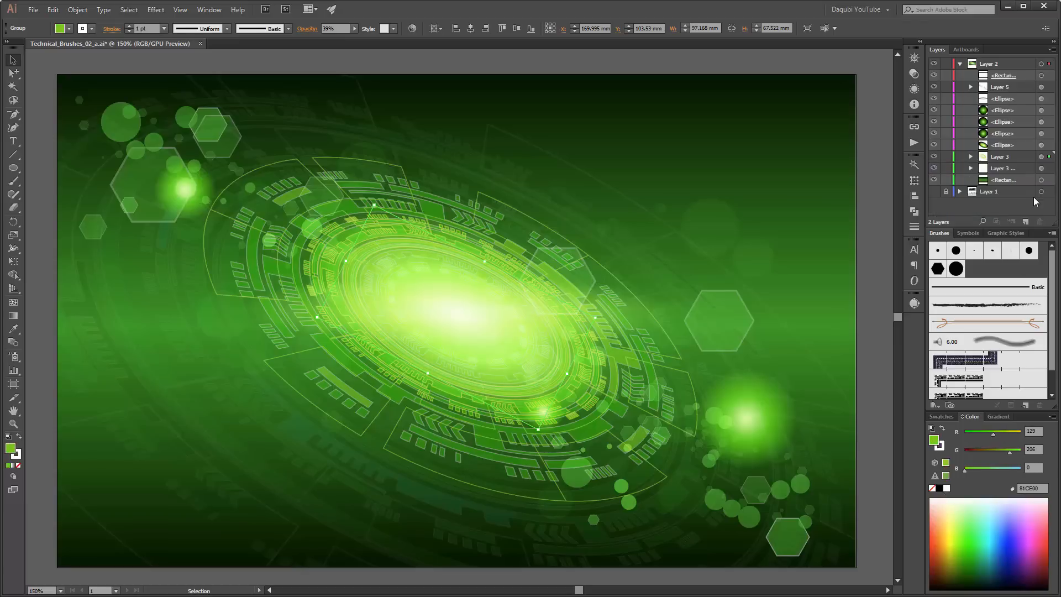
- Free-transform Layer 3 and the ring layer beneath it together, flattening the rings and moving them over the central glow
{"action": "left_click", "coordinate": [1041, 157]}
{"action": "left_click", "coordinate": [1041, 169], "text": "shift"}
{"action": "left_click", "coordinate": [13, 261]}
{"action": "left_click_drag", "start_coordinate": [545, 151], "coordinate": [513, 208]}
{"action": "left_click_drag", "start_coordinate": [462, 350], "coordinate": [483, 313]}
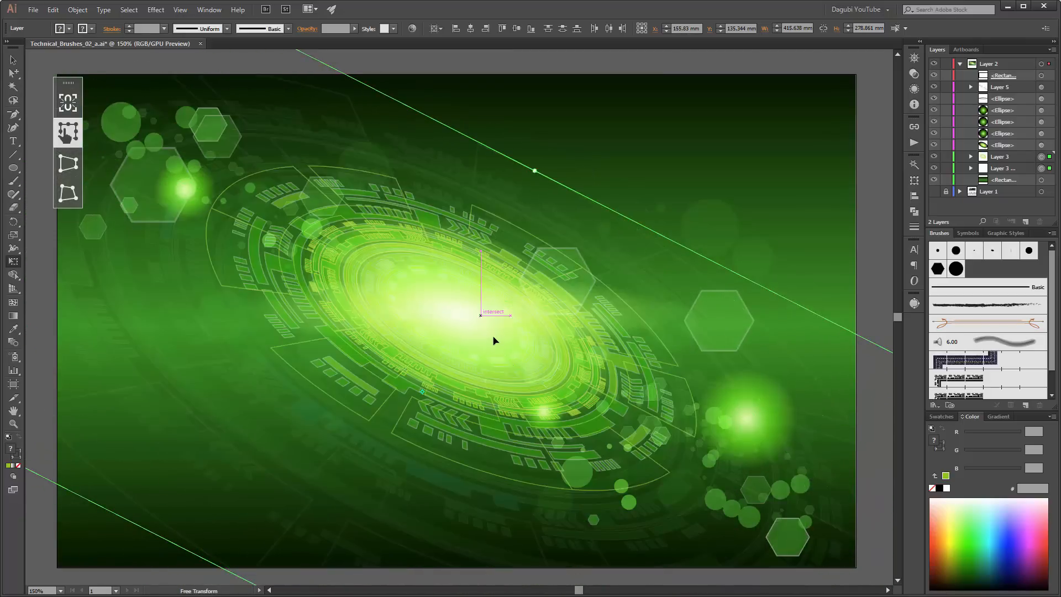
{"action": "left_click", "coordinate": [879, 107]}
- Paint a hexagon scatter-brush accent over the rings in Layer 5, reusing the existing hexagon stroke's style at 0.75 pt
{"action": "left_click", "coordinate": [971, 87]}
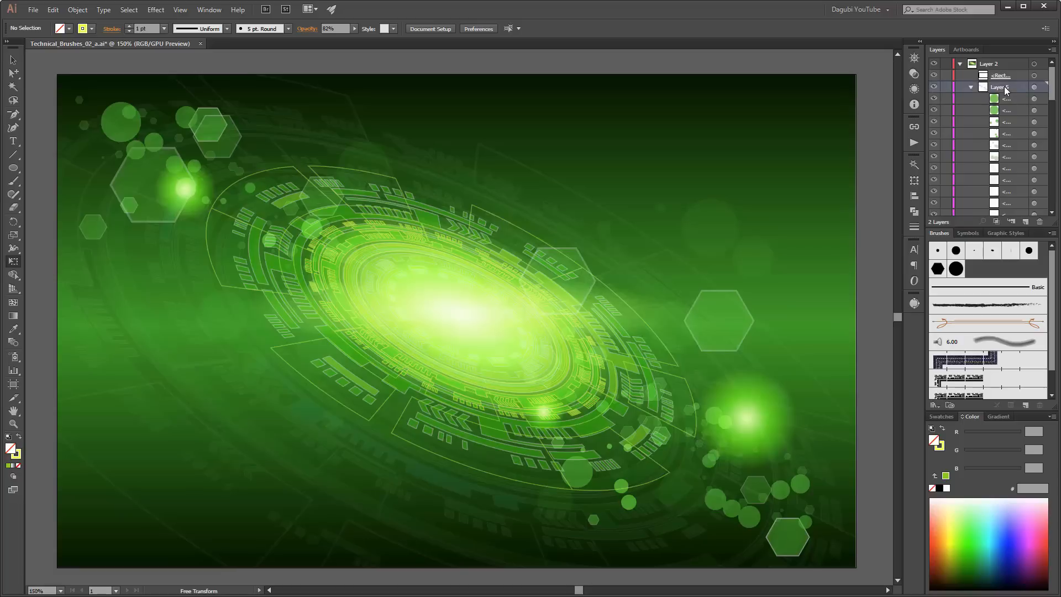
{"action": "left_click", "coordinate": [13, 181]}
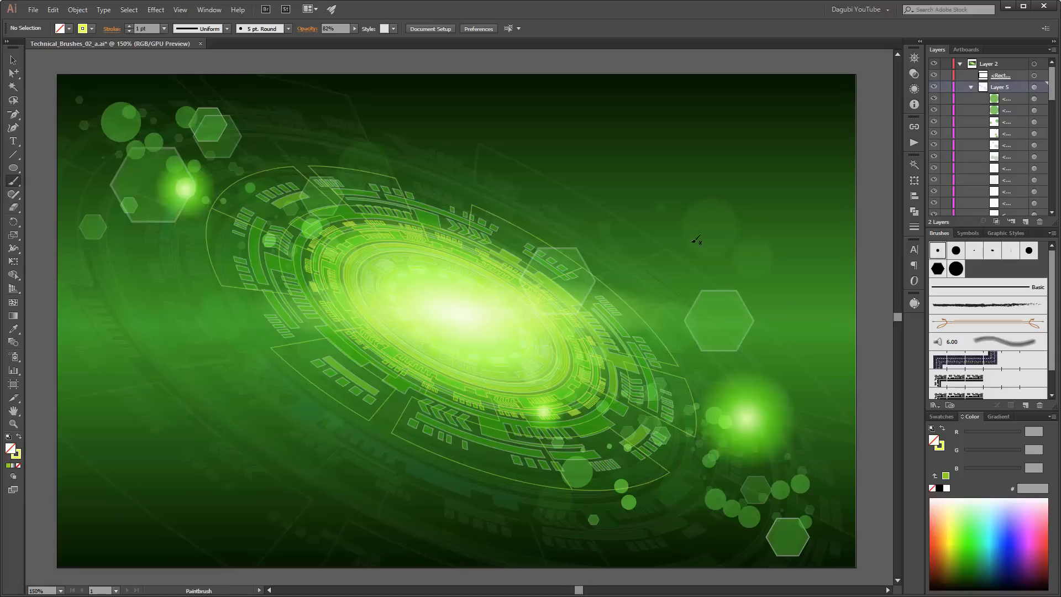
{"action": "left_click", "coordinate": [799, 549], "text": "ctrl"}
{"action": "left_click", "coordinate": [129, 30]}
{"action": "left_click", "coordinate": [129, 26]}
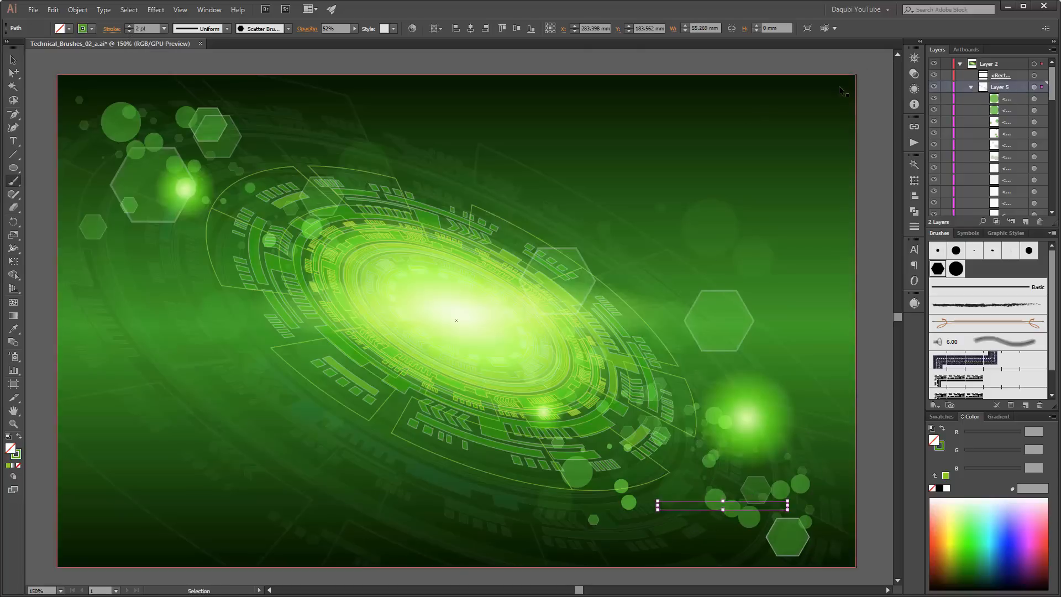
{"action": "left_click", "coordinate": [875, 248], "text": "ctrl"}
{"action": "left_click", "coordinate": [490, 331]}
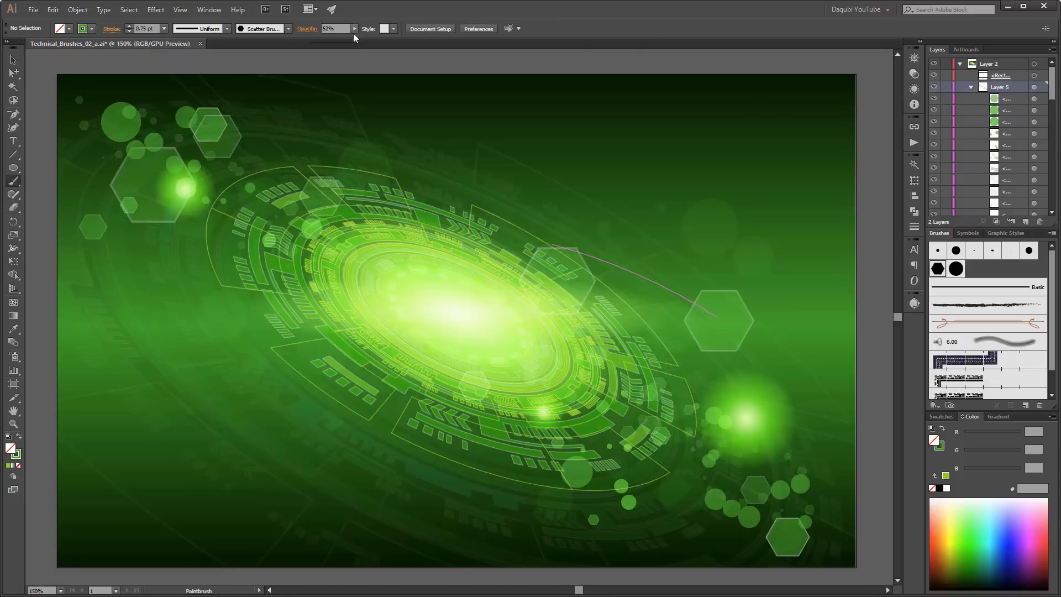
- Set the brush stroke color to RGB 115, 219, 35 and opacity to 71%, and dab hexagons over the central glow
{"action": "left_click", "coordinate": [937, 448]}
{"action": "left_click", "coordinate": [941, 448]}
{"action": "left_click_drag", "start_coordinate": [977, 434], "coordinate": [1013, 454]}
{"action": "left_click", "coordinate": [487, 325]}
{"action": "left_click", "coordinate": [434, 323]}
{"action": "left_click", "coordinate": [434, 323]}
- Reduce the brush stroke to 0.25 pt and dab smaller hexagons across the central glow and surrounding rings
{"action": "left_click", "coordinate": [130, 31]}
{"action": "left_click", "coordinate": [130, 31]}
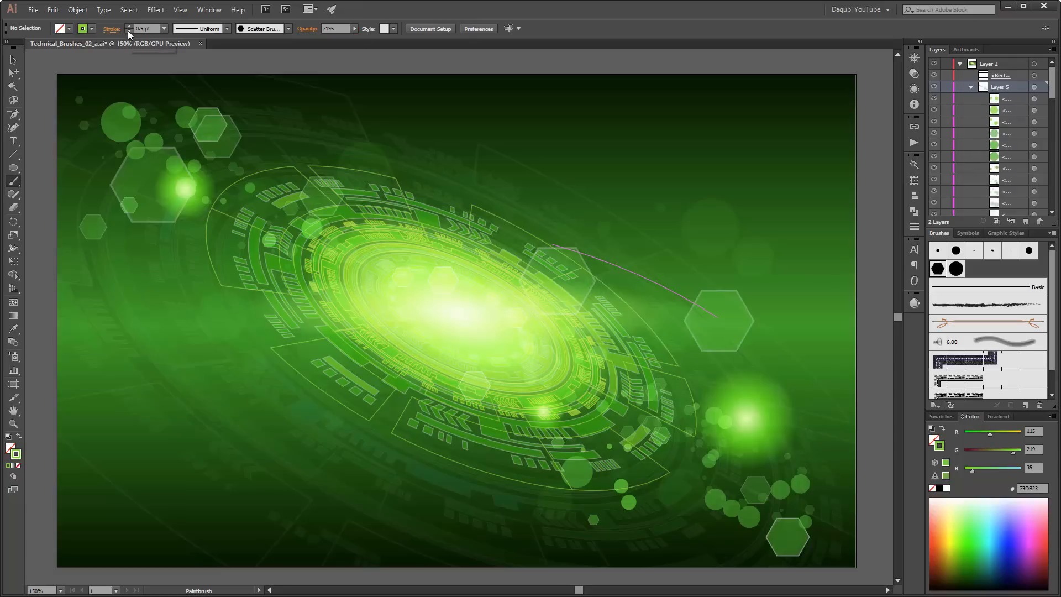
{"action": "left_click", "coordinate": [421, 329]}
{"action": "left_click", "coordinate": [376, 310]}
{"action": "left_click", "coordinate": [328, 293]}
{"action": "left_click", "coordinate": [258, 254]}
{"action": "left_click", "coordinate": [501, 350]}
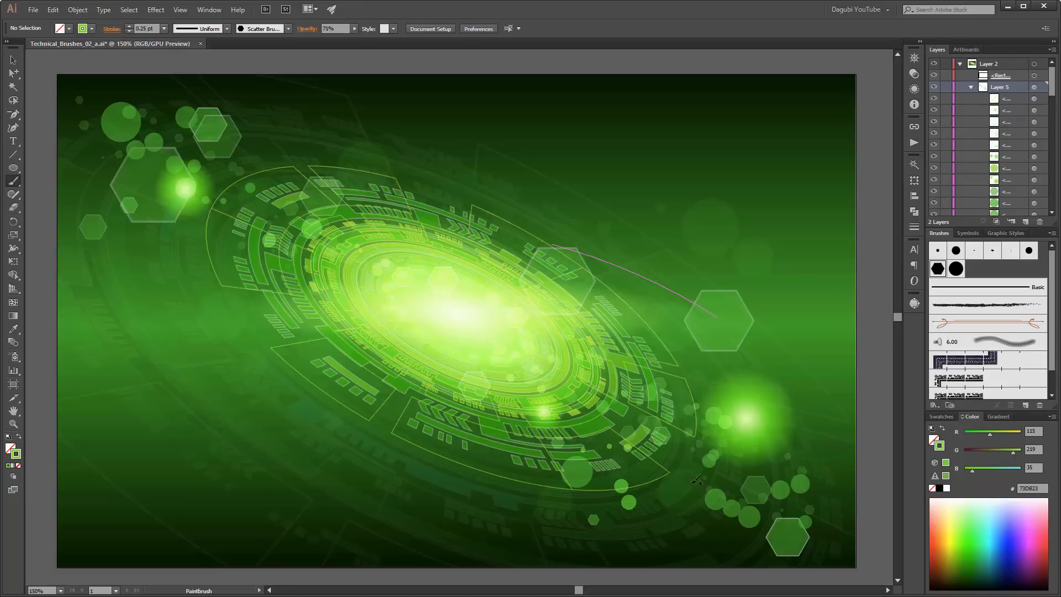
{"action": "left_click", "coordinate": [560, 383]}
- Try a trail of small hexagons above the rings' right side, undo it, and paint one across the rings' left edge instead
{"action": "left_click_drag", "start_coordinate": [616, 240], "coordinate": [755, 249]}
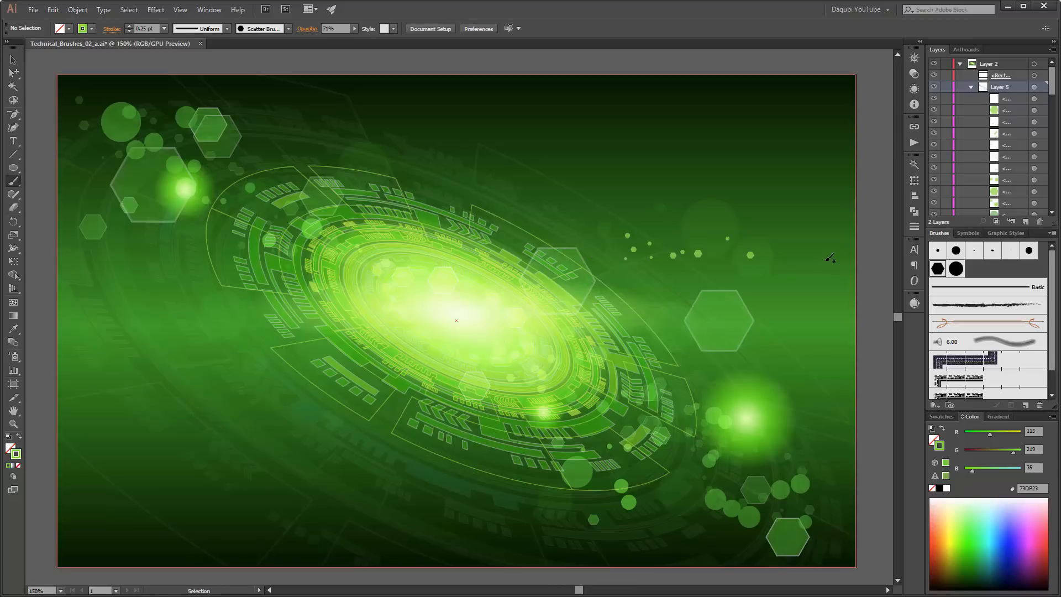
{"action": "key", "text": "ctrl+z"}
{"action": "left_click_drag", "start_coordinate": [202, 247], "coordinate": [279, 242]}
- Set the brush to 4% opacity and 2 pt stroke weight, and paint large faint hexagons across the background around the rings
{"action": "left_click_drag", "start_coordinate": [310, 38], "coordinate": [308, 39]}
{"action": "left_click", "coordinate": [469, 9]}
{"action": "left_click", "coordinate": [128, 26]}
{"action": "left_click", "coordinate": [129, 26]}
{"action": "left_click", "coordinate": [128, 27]}
{"action": "left_click_drag", "start_coordinate": [354, 143], "coordinate": [729, 141]}
{"action": "left_click_drag", "start_coordinate": [265, 309], "coordinate": [150, 354]}
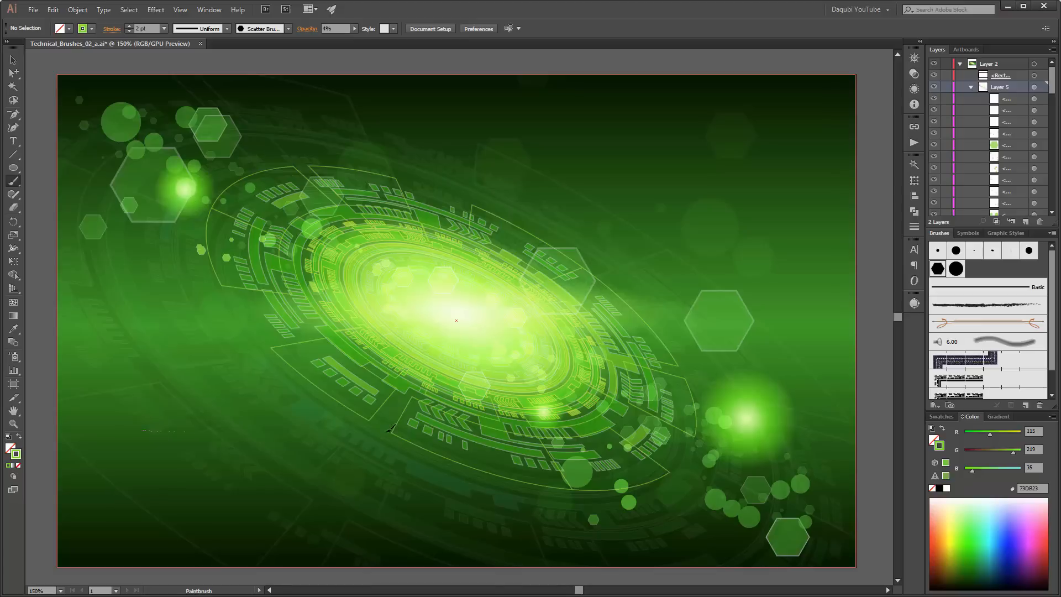
{"action": "left_click_drag", "start_coordinate": [221, 398], "coordinate": [387, 497]}
{"action": "left_click_drag", "start_coordinate": [486, 509], "coordinate": [179, 509]}
{"action": "mouse_move", "coordinate": [614, 204]}
{"action": "left_mouse_down"}
{"action": "mouse_move", "coordinate": [685, 183]}
{"action": "mouse_move", "coordinate": [735, 216]}
{"action": "left_mouse_up"}
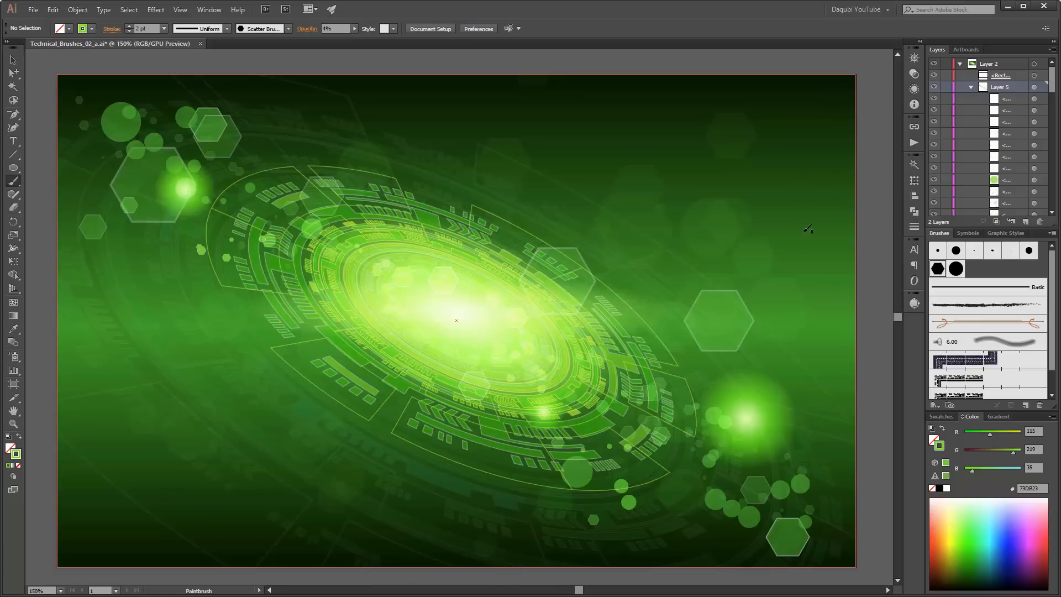